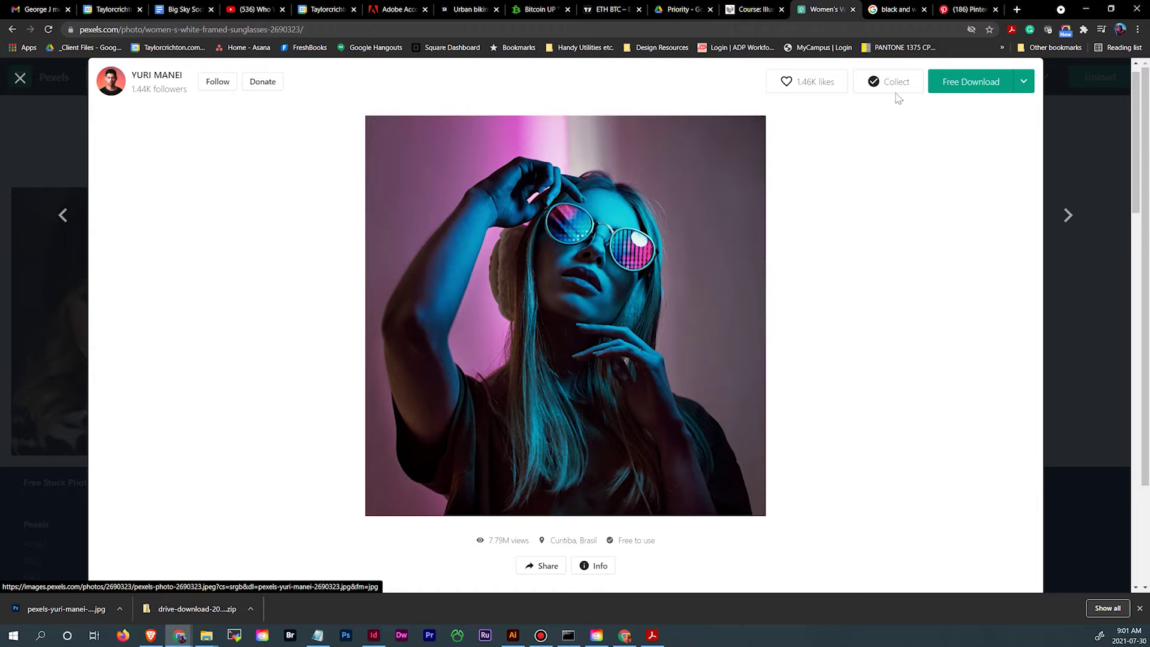
# Switch to the Pinterest board of black and white comic book art and examine its drawings for line work and shadow styles.
pyautogui.click(903, 9)
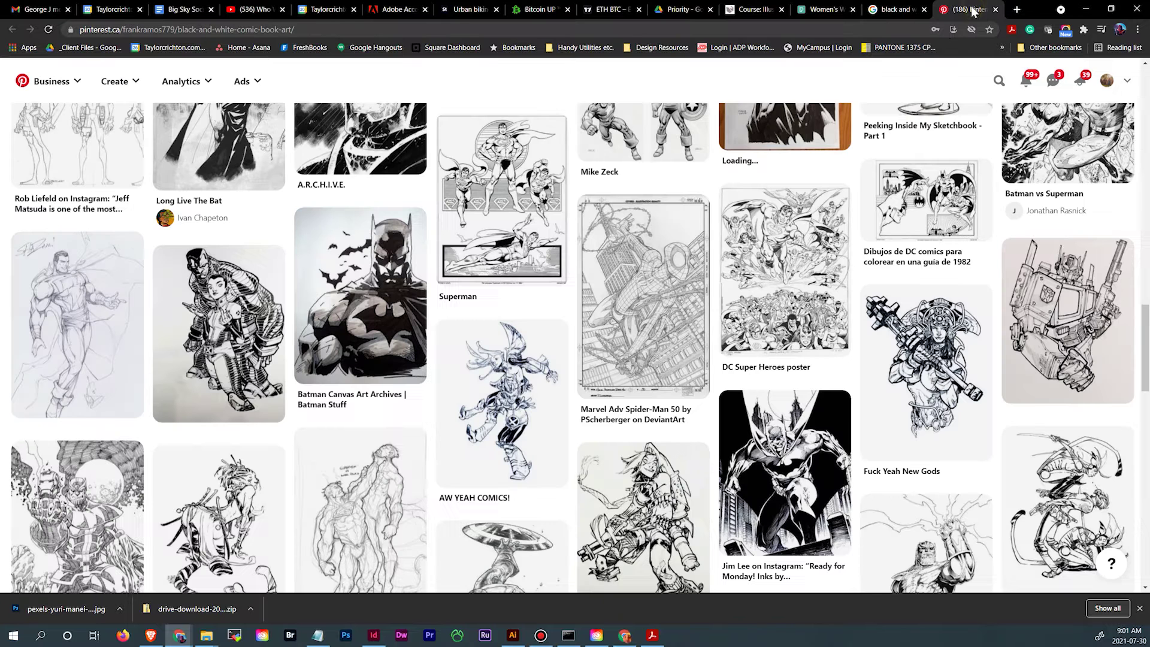
pyautogui.click(969, 10)
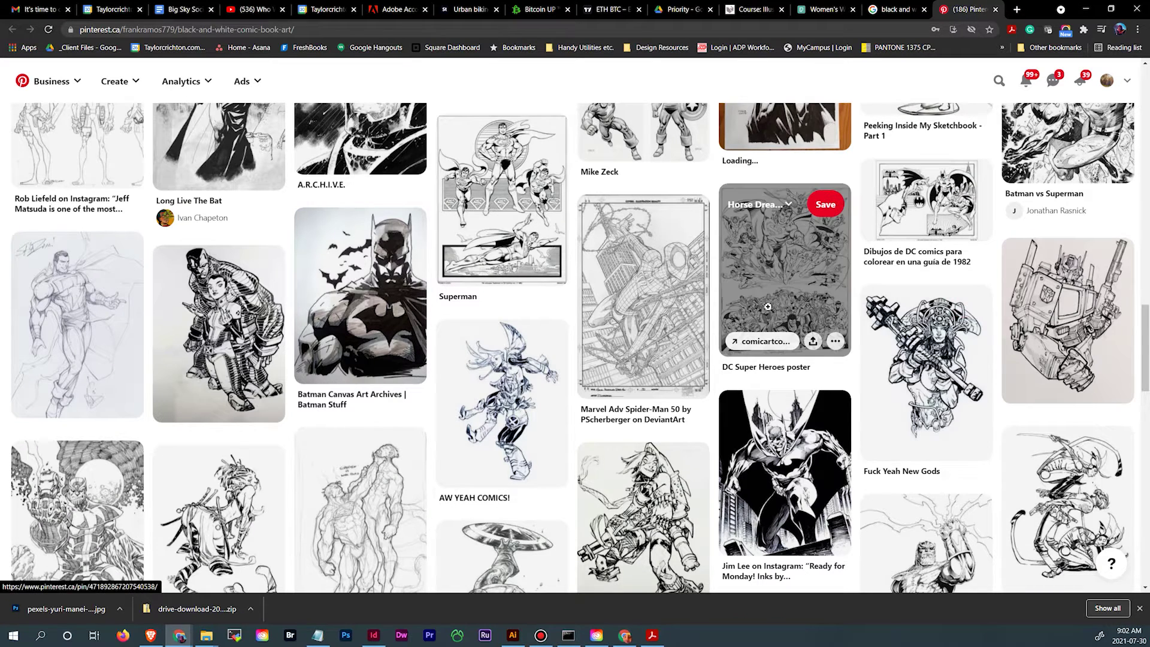
pyautogui.scroll(-3, 769, 307)
pyautogui.scroll(-4, 769, 306)
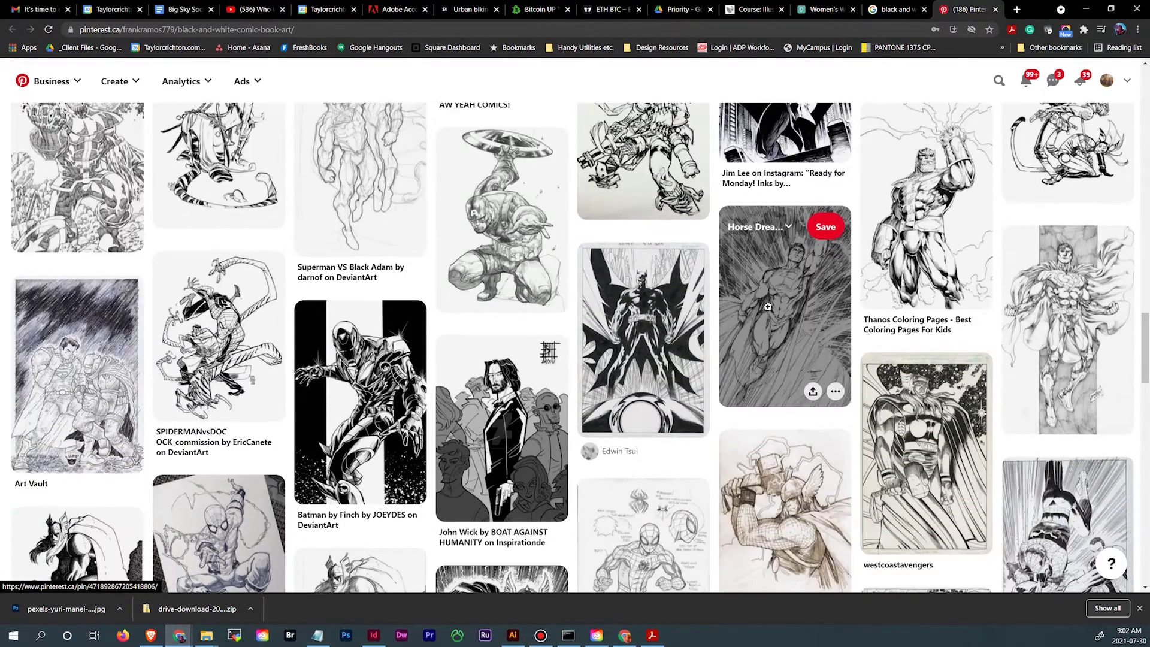
pyautogui.scroll(-1, 768, 307)
pyautogui.scroll(-1, 769, 307)
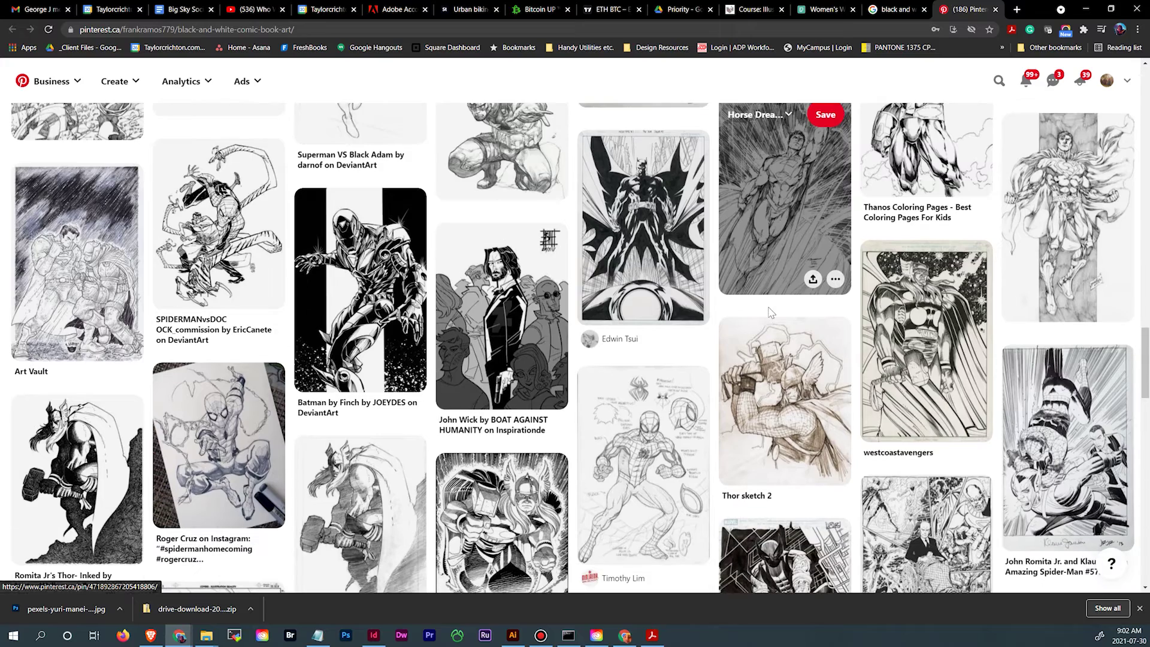
pyautogui.scroll(-2, 771, 312)
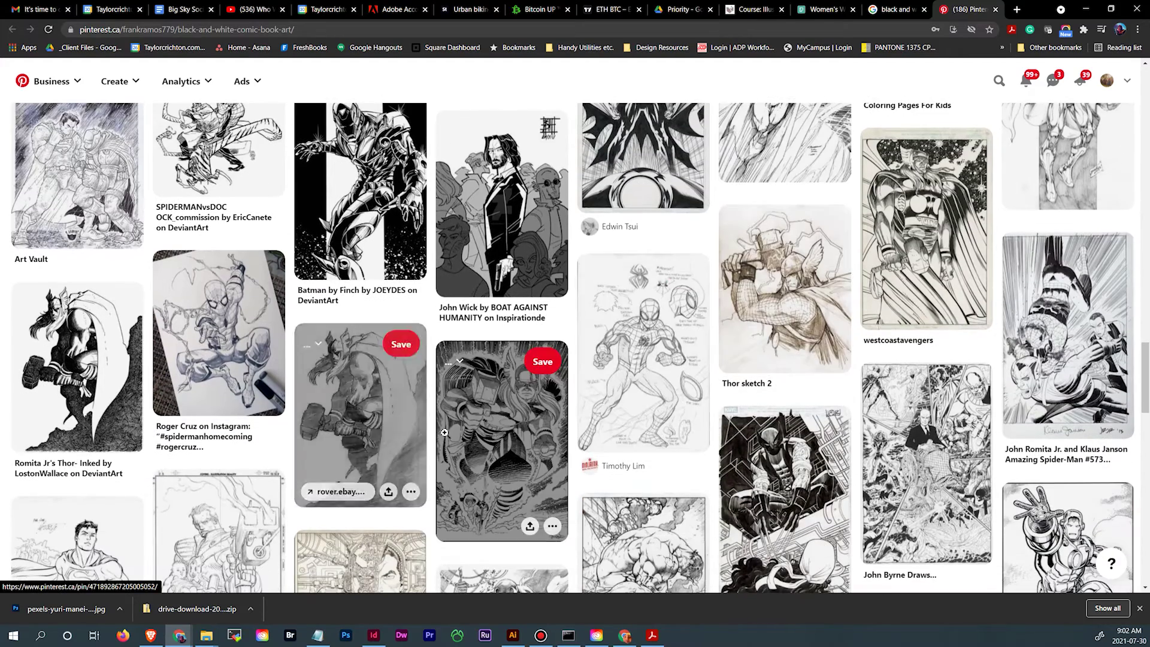
pyautogui.scroll(1, 393, 399)
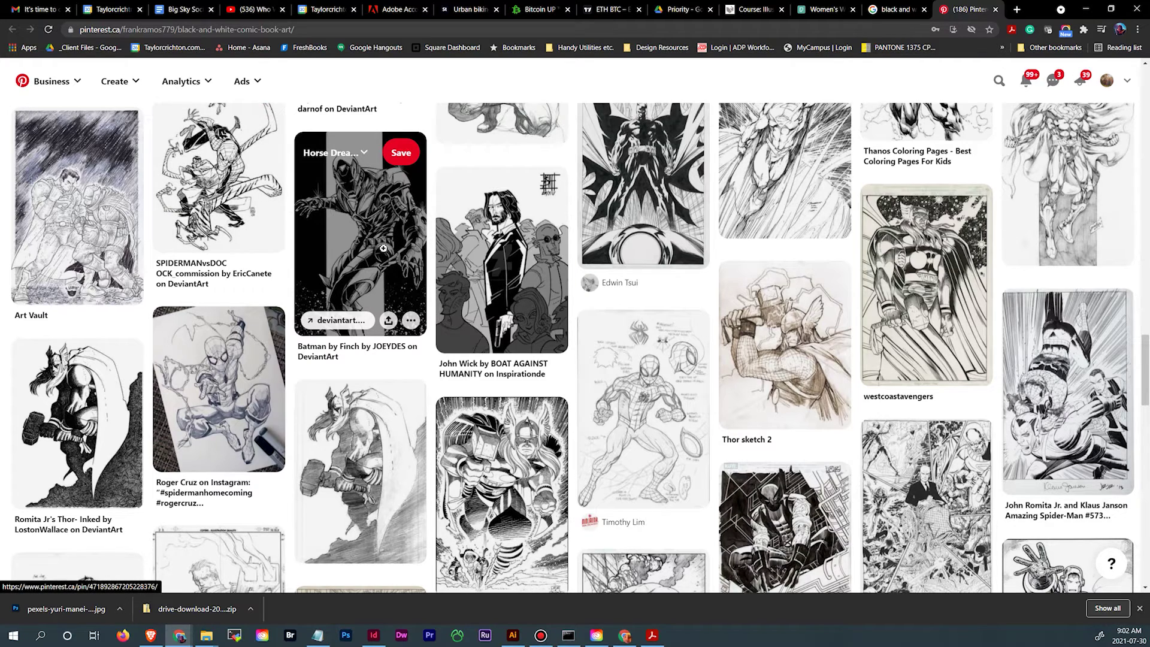
pyautogui.scroll(6, 383, 258)
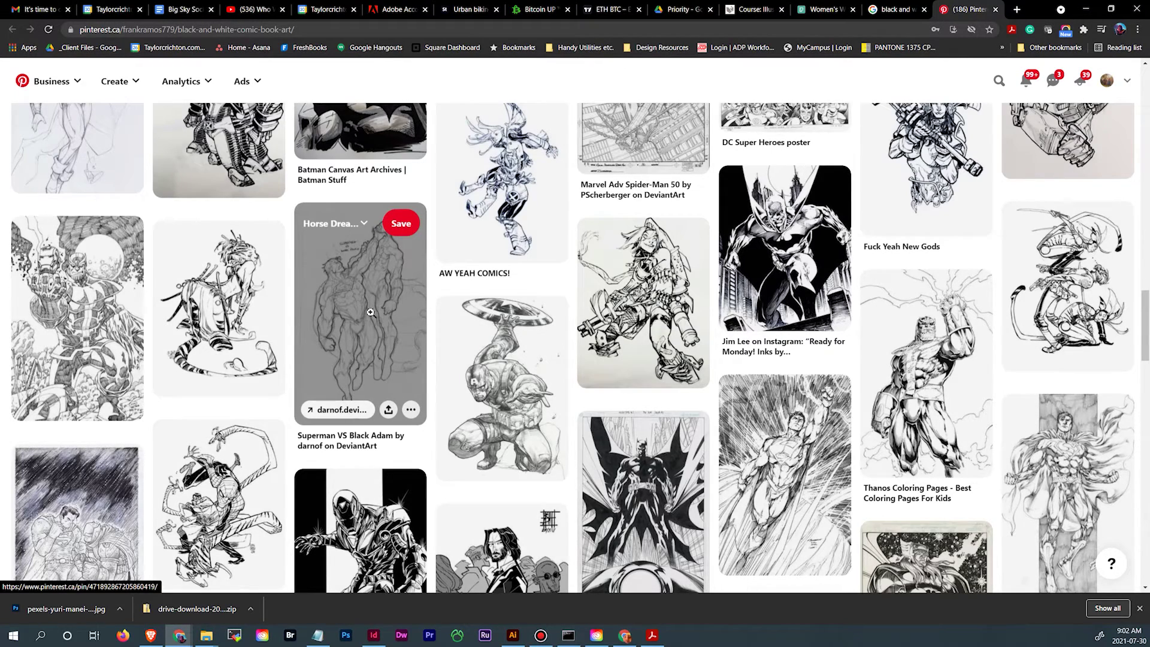
pyautogui.scroll(3, 371, 312)
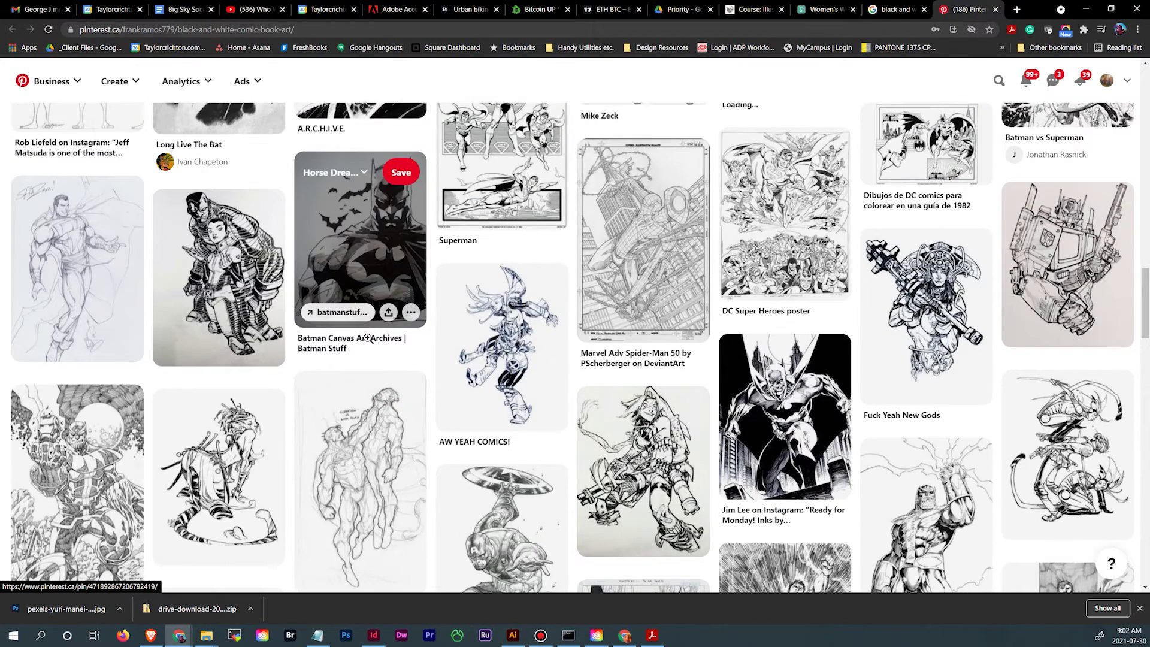
pyautogui.scroll(1, 383, 298)
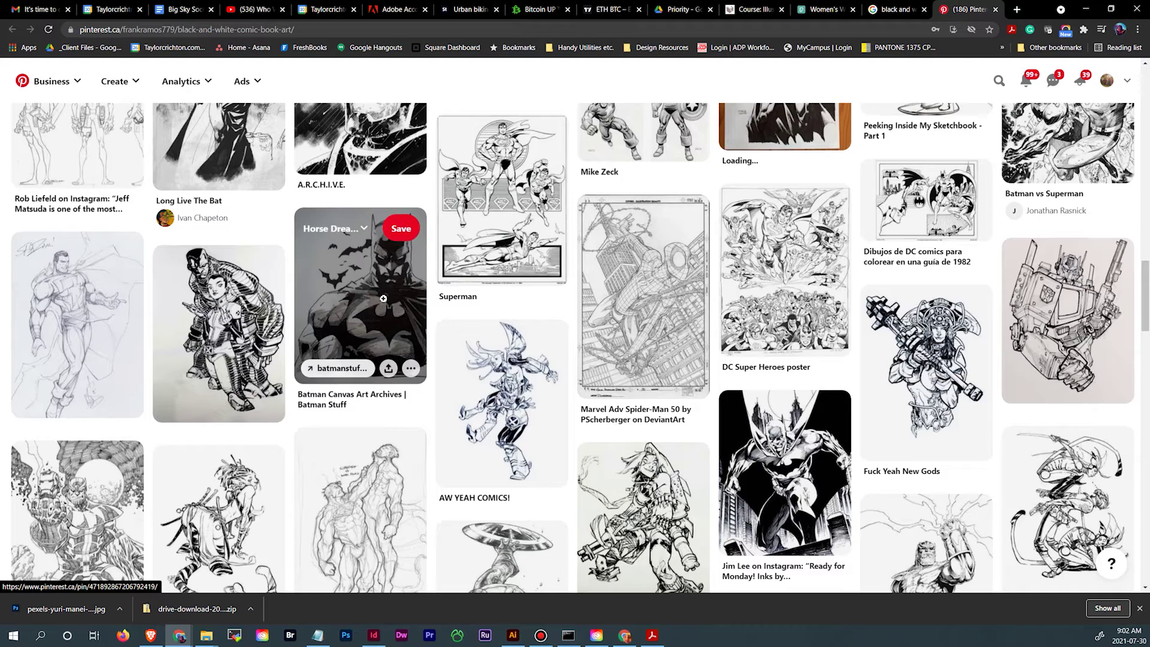
pyautogui.scroll(2, 383, 298)
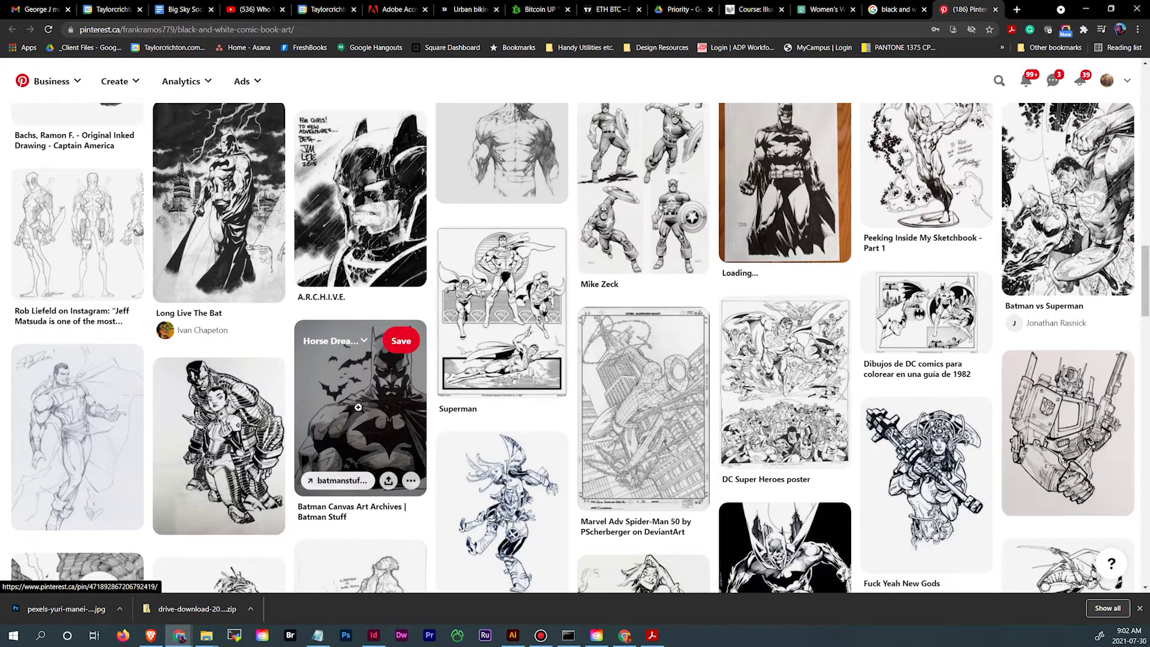
pyautogui.scroll(2, 358, 408)
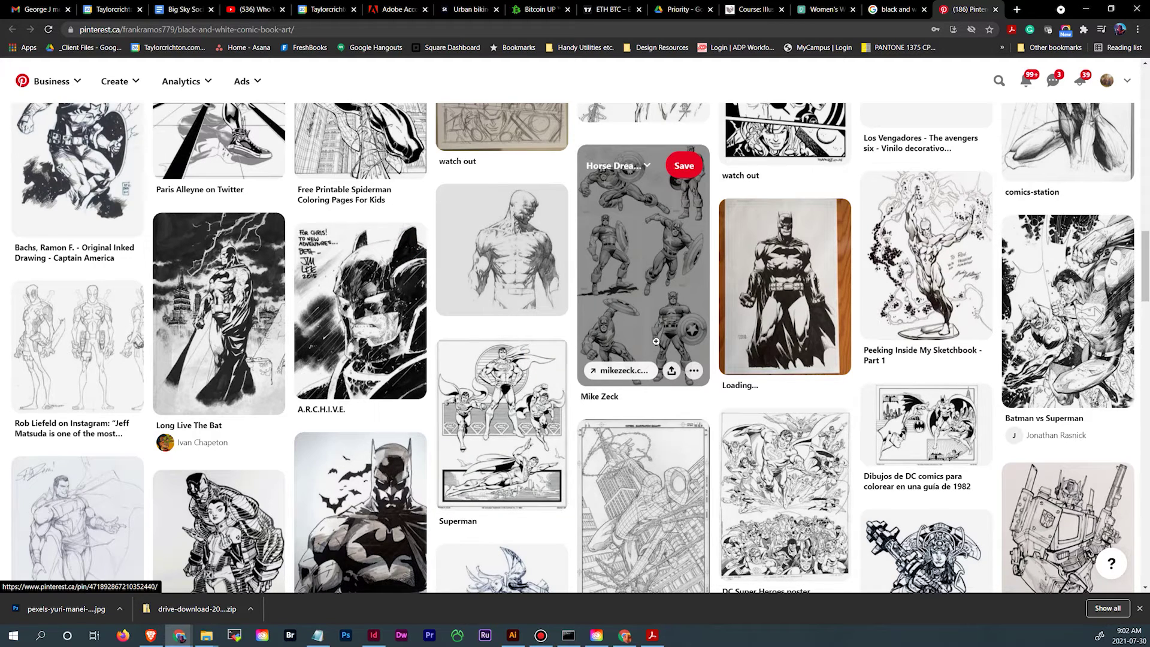
pyautogui.scroll(-2, 657, 346)
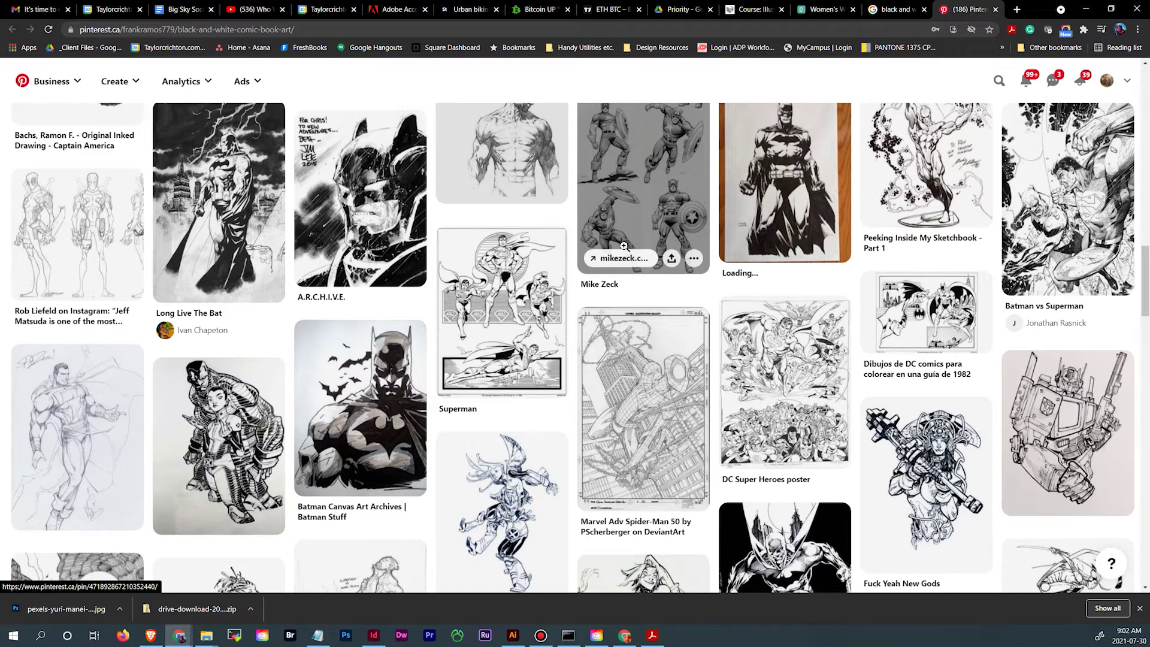
pyautogui.scroll(-3, 624, 246)
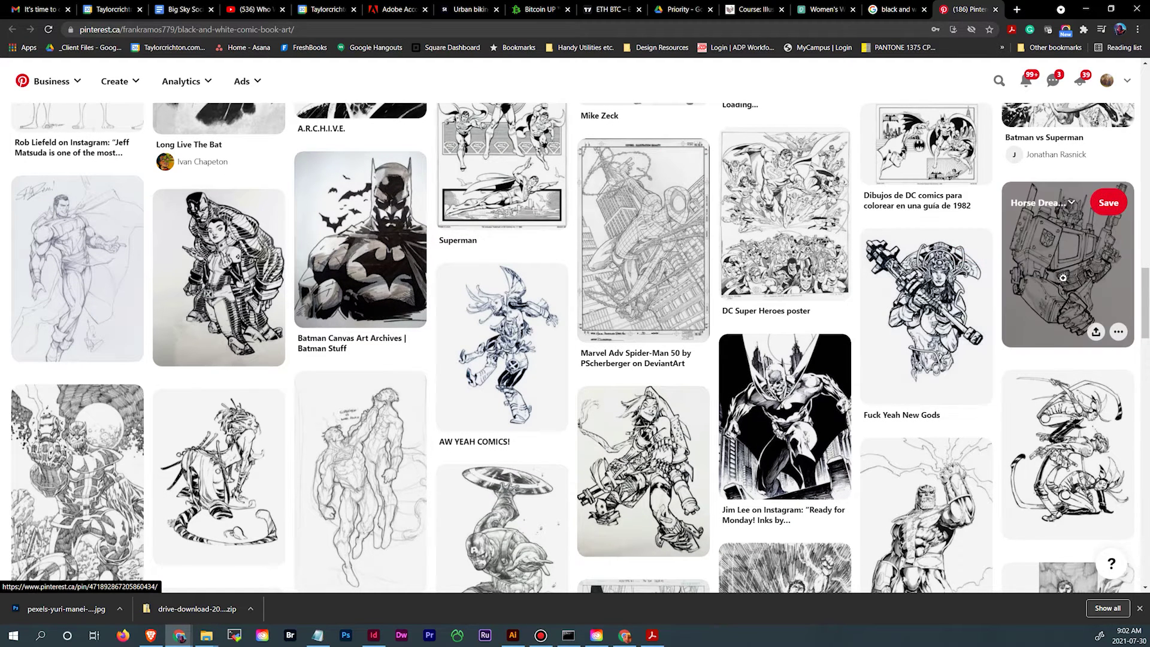
pyautogui.scroll(-2, 1061, 273)
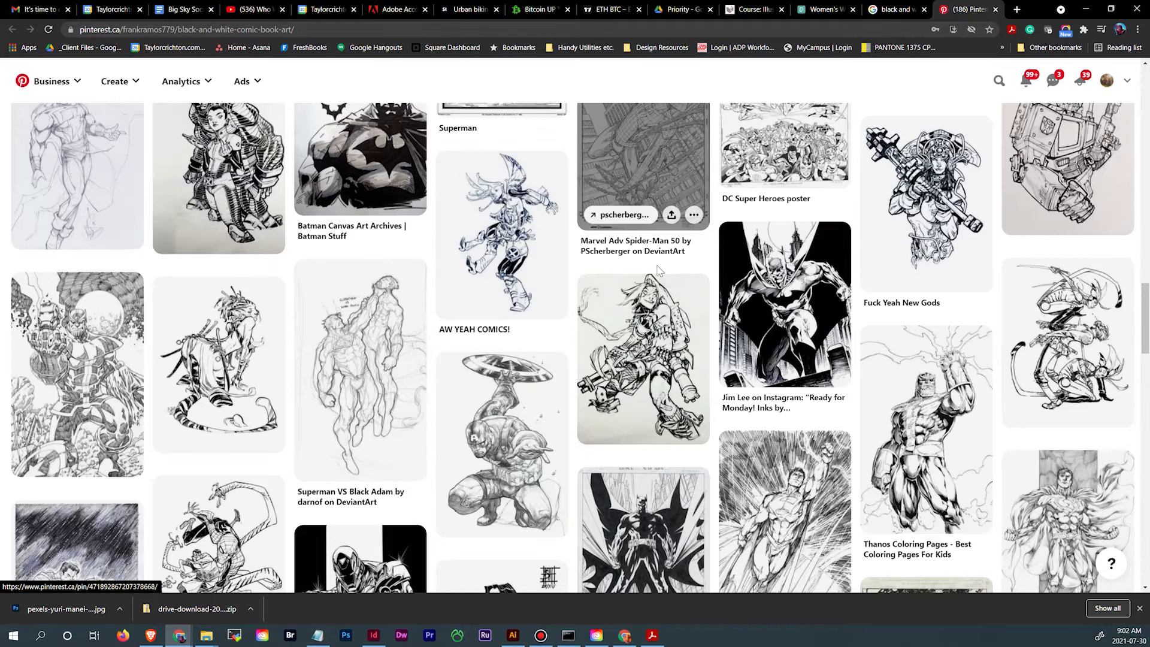
pyautogui.scroll(-2, 645, 277)
pyautogui.scroll(-1, 646, 277)
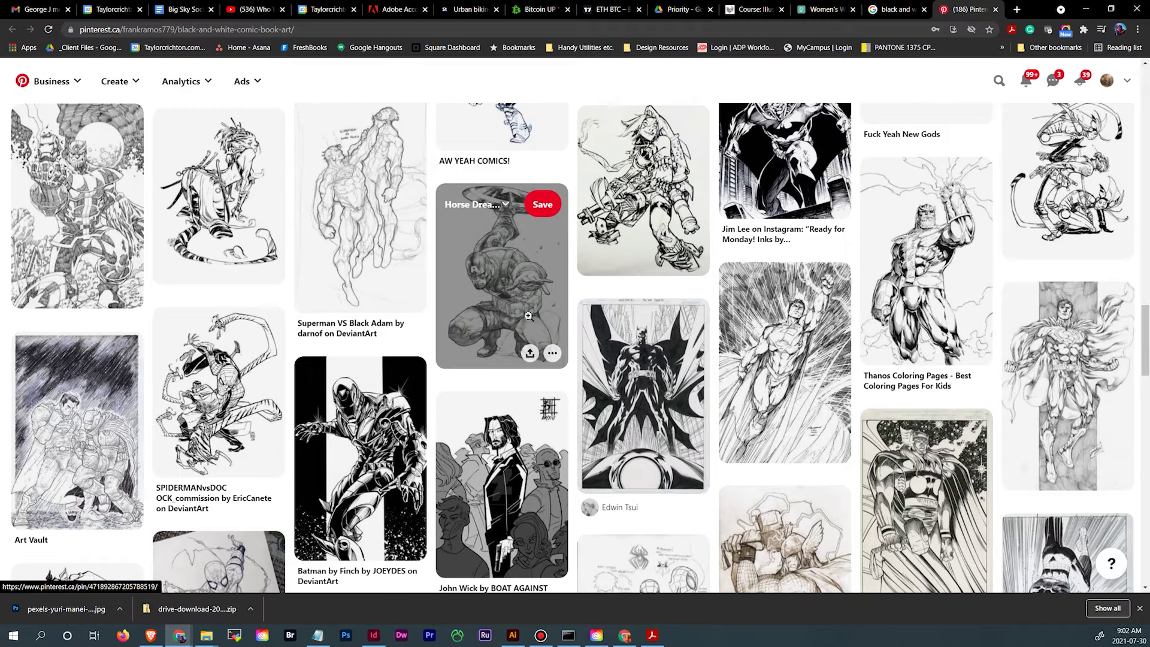
# Compare the Pexels photo of the woman in sunglasses with the comic drawings on the Pinterest board.
pyautogui.click(821, 9)
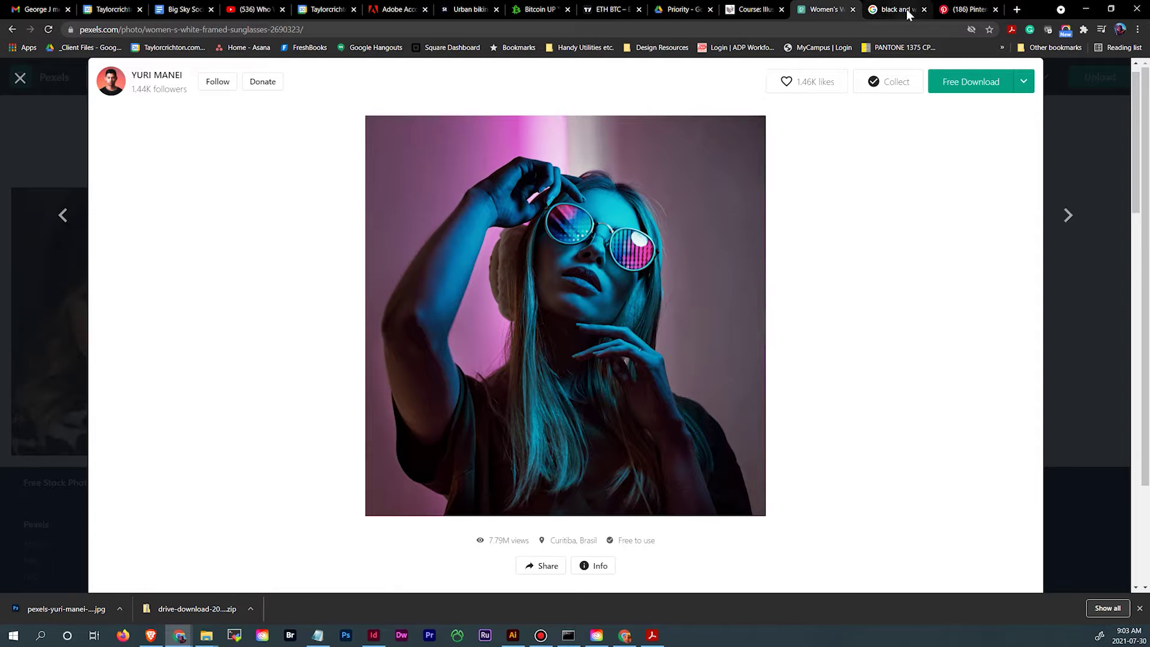
pyautogui.click(962, 11)
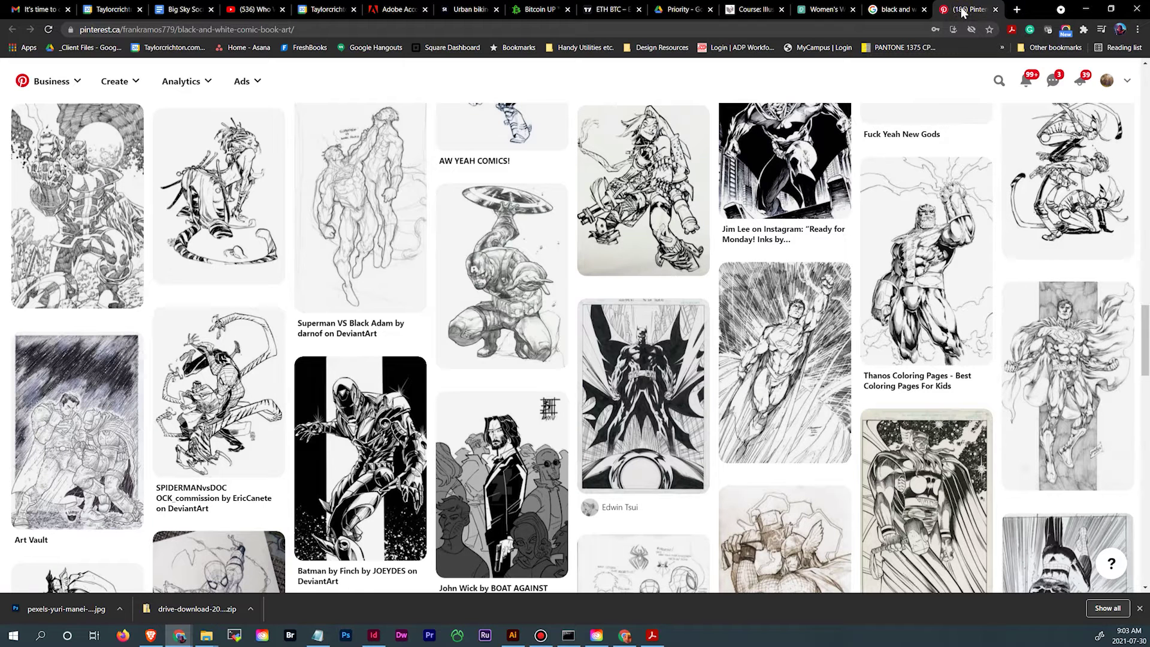
pyautogui.scroll(-5, 858, 190)
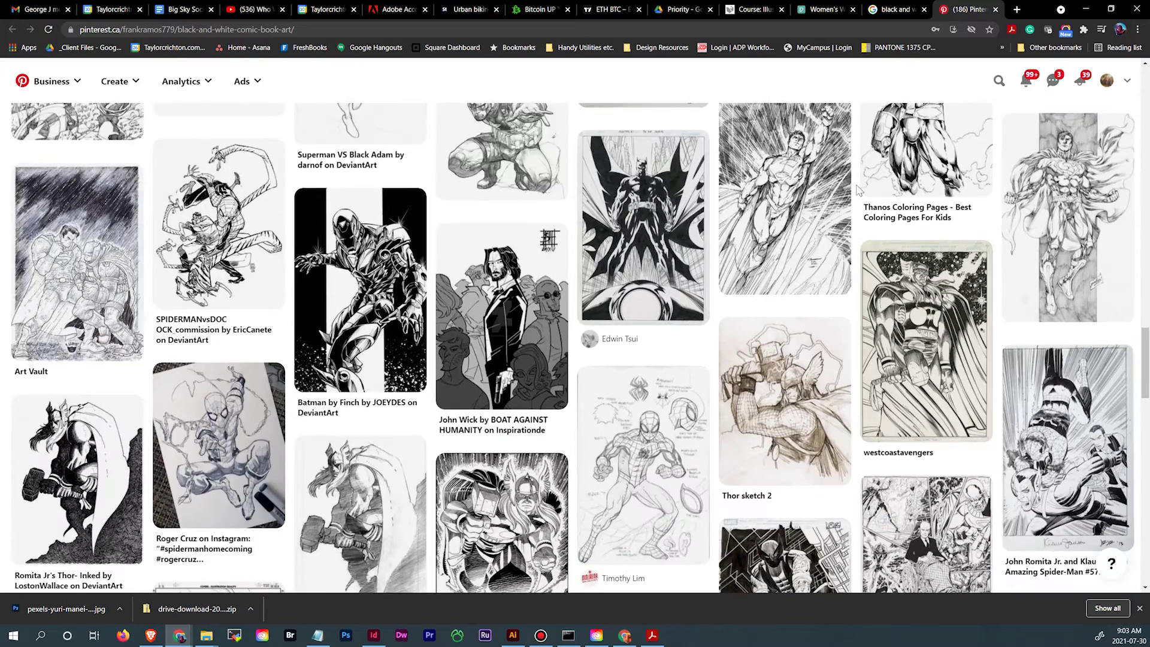
pyautogui.scroll(-2, 863, 185)
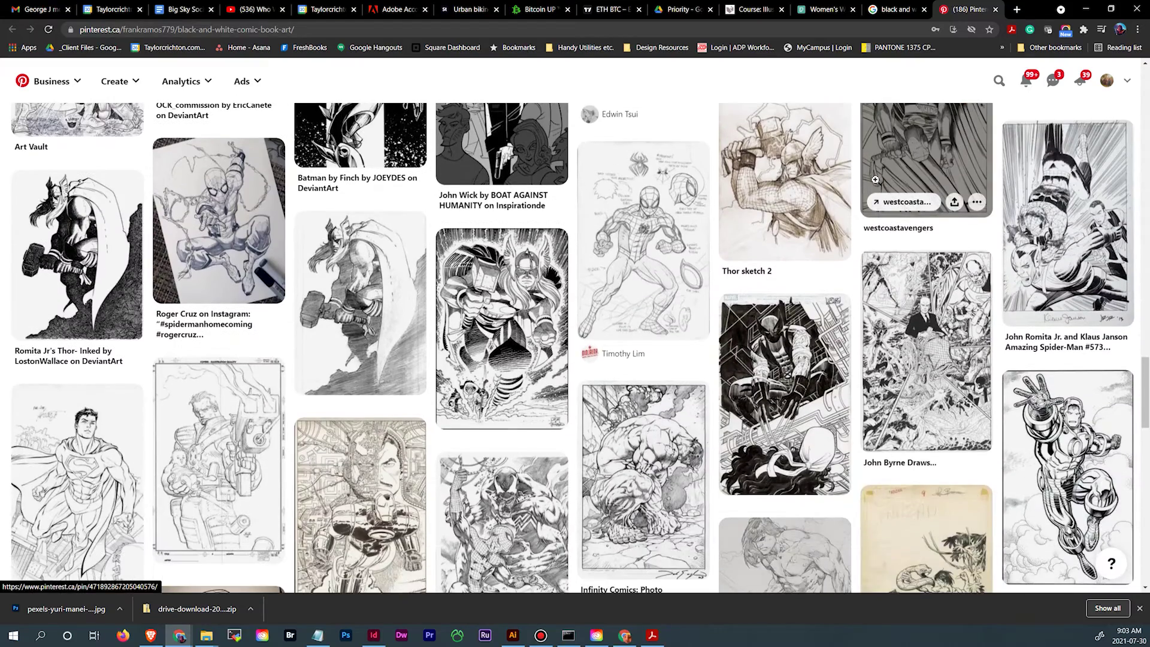
pyautogui.scroll(7, 876, 180)
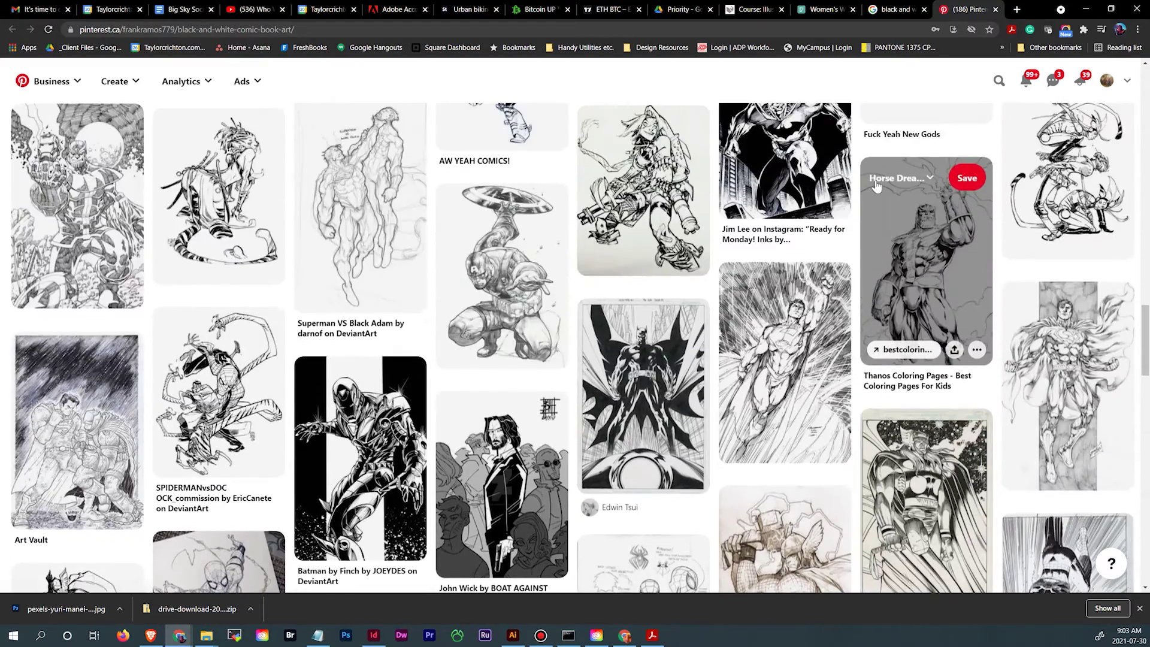
pyautogui.scroll(4, 875, 186)
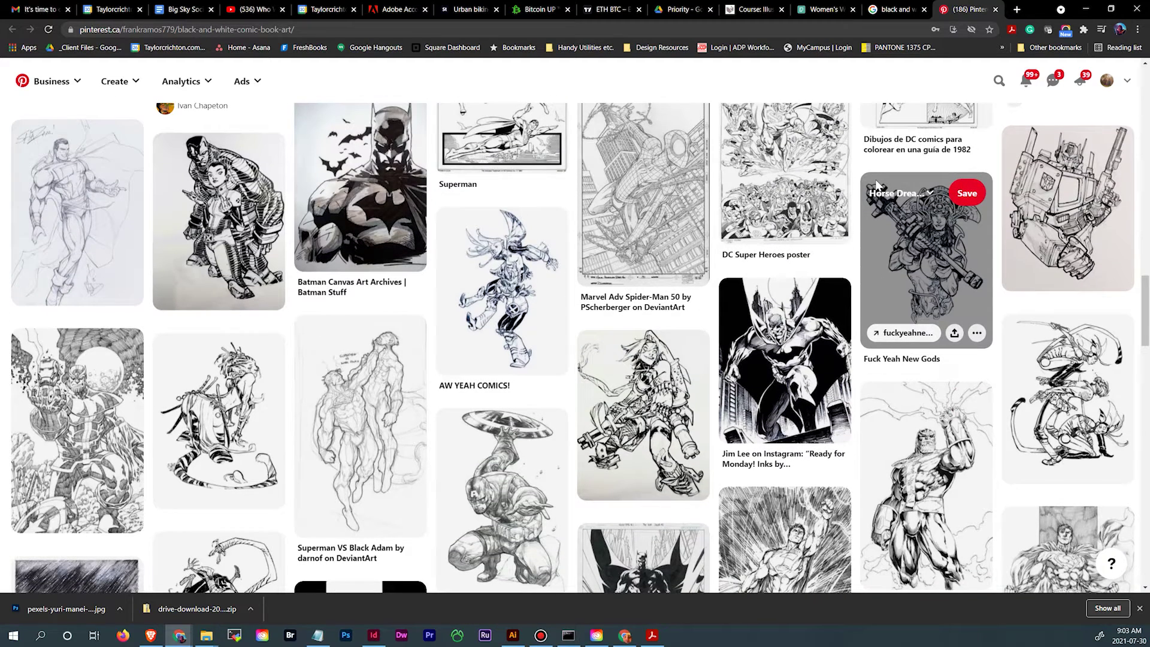
pyautogui.scroll(1, 818, 190)
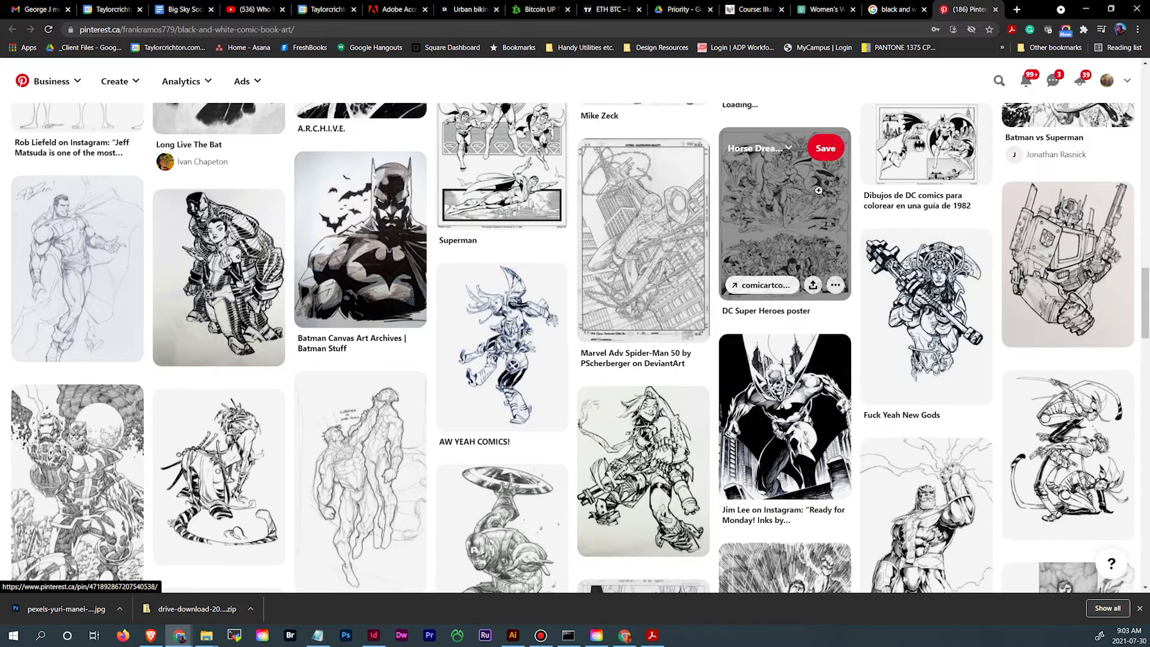
# Open the Big Barda drawing pin from the board and run a visual search on its image.
pyautogui.click(936, 303)
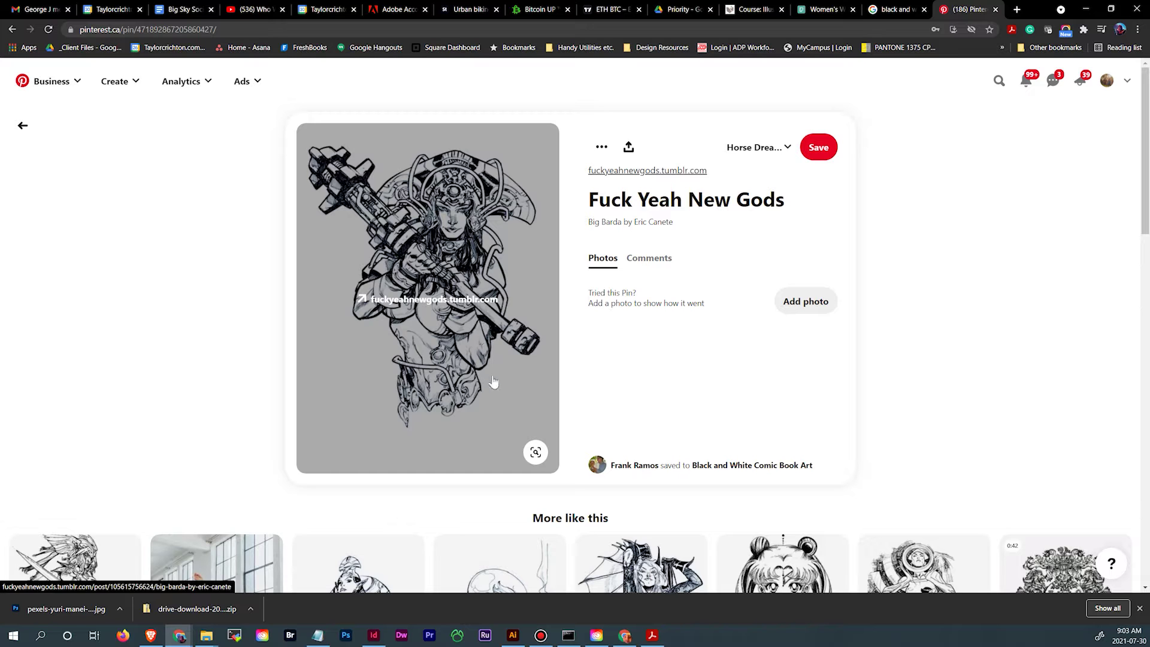
pyautogui.click(536, 452)
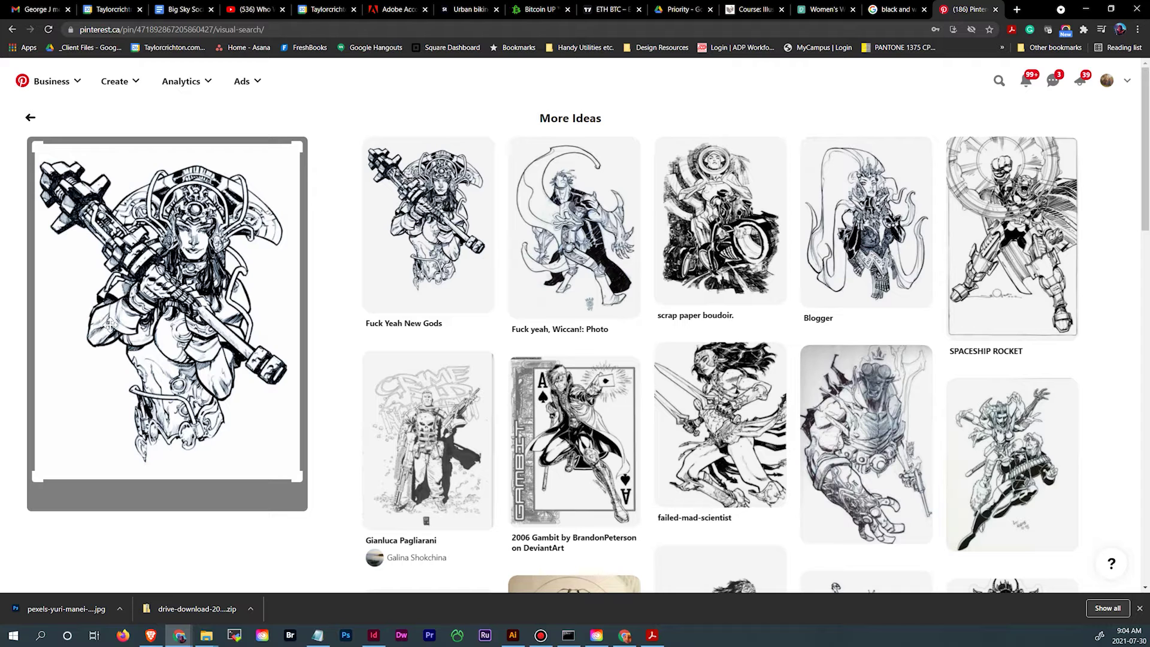
pyautogui.moveTo(480, 432)
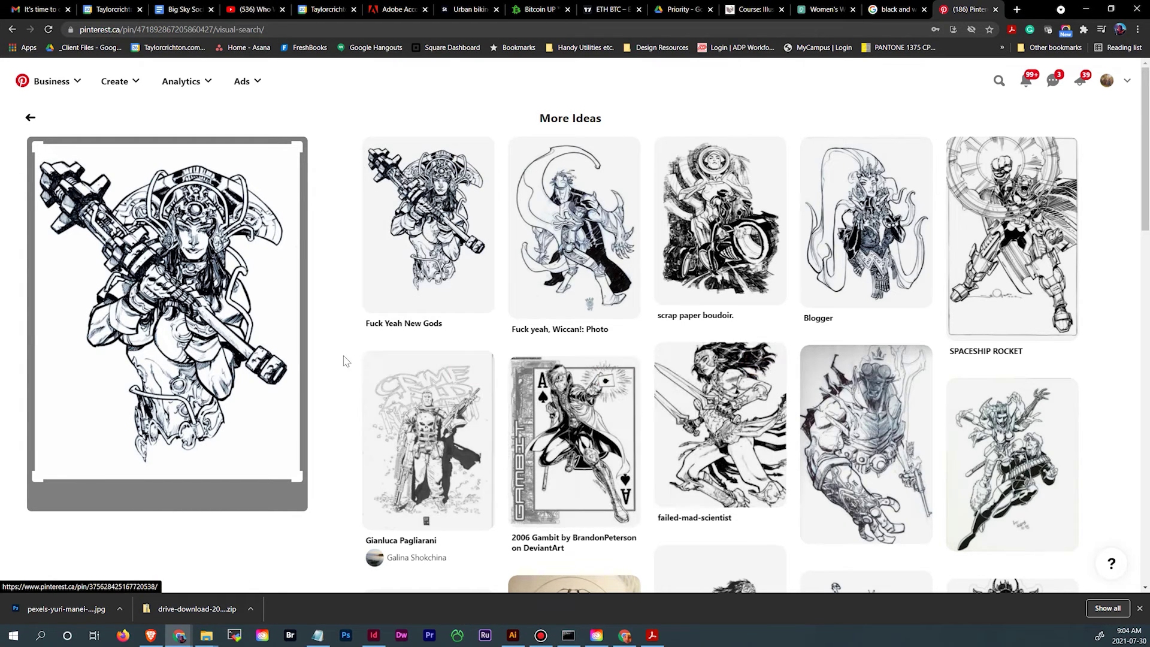
# Look through the visually similar ink drawings suggested for the Big Barda image.
pyautogui.scroll(-5, 344, 360)
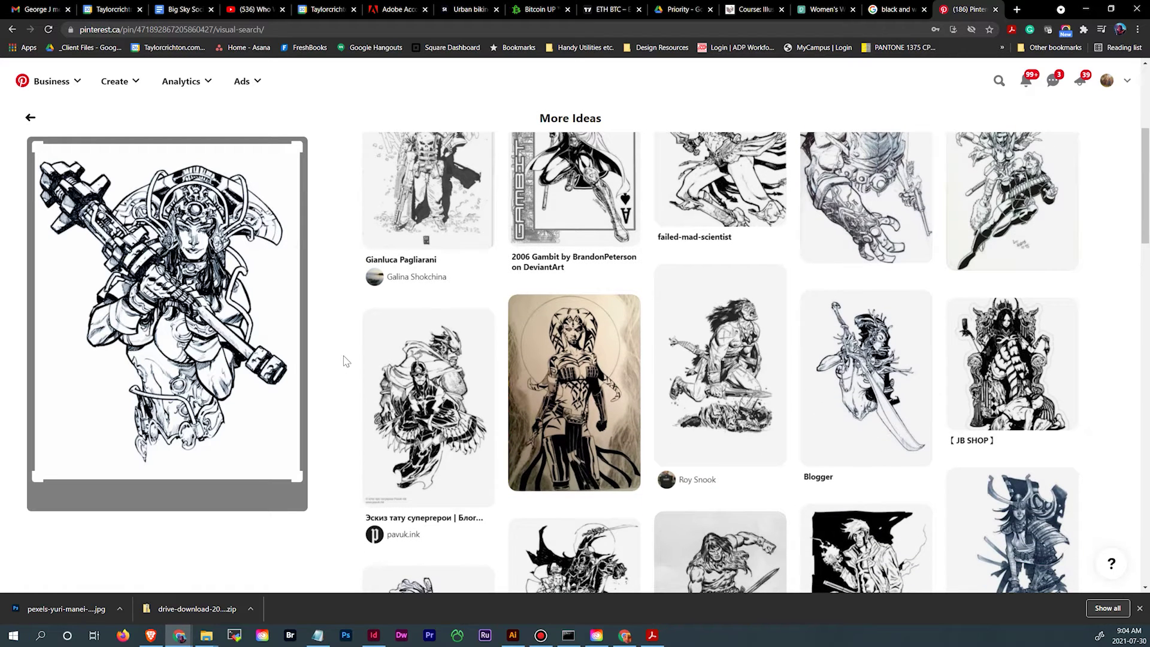
pyautogui.scroll(-3, 344, 360)
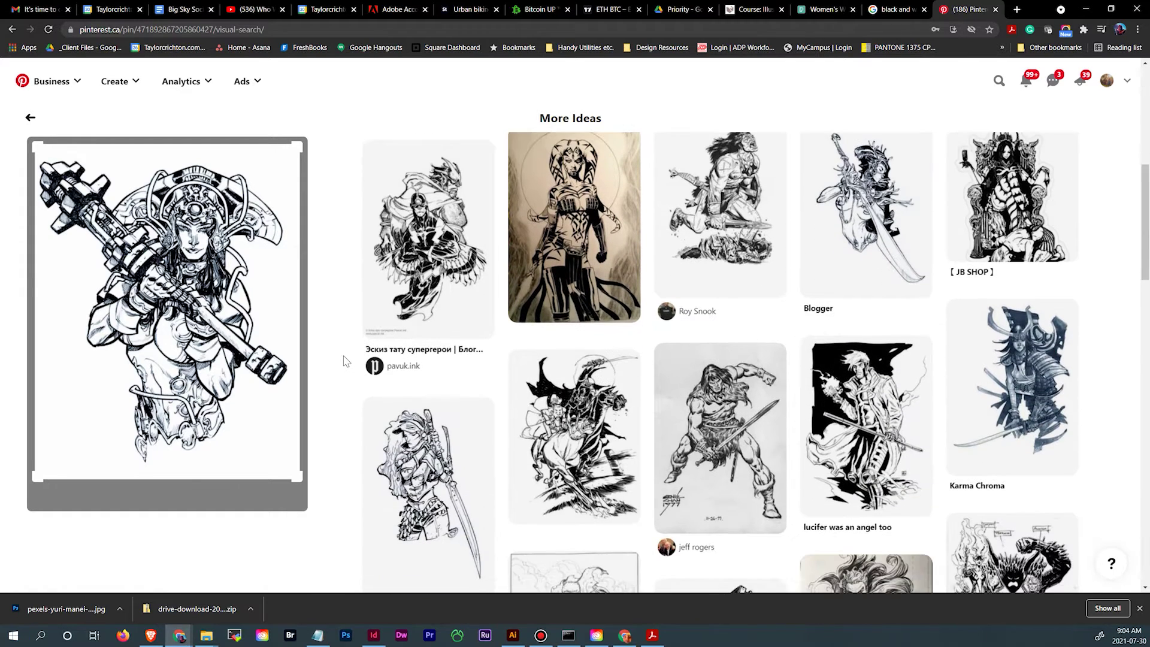
pyautogui.scroll(-7, 345, 360)
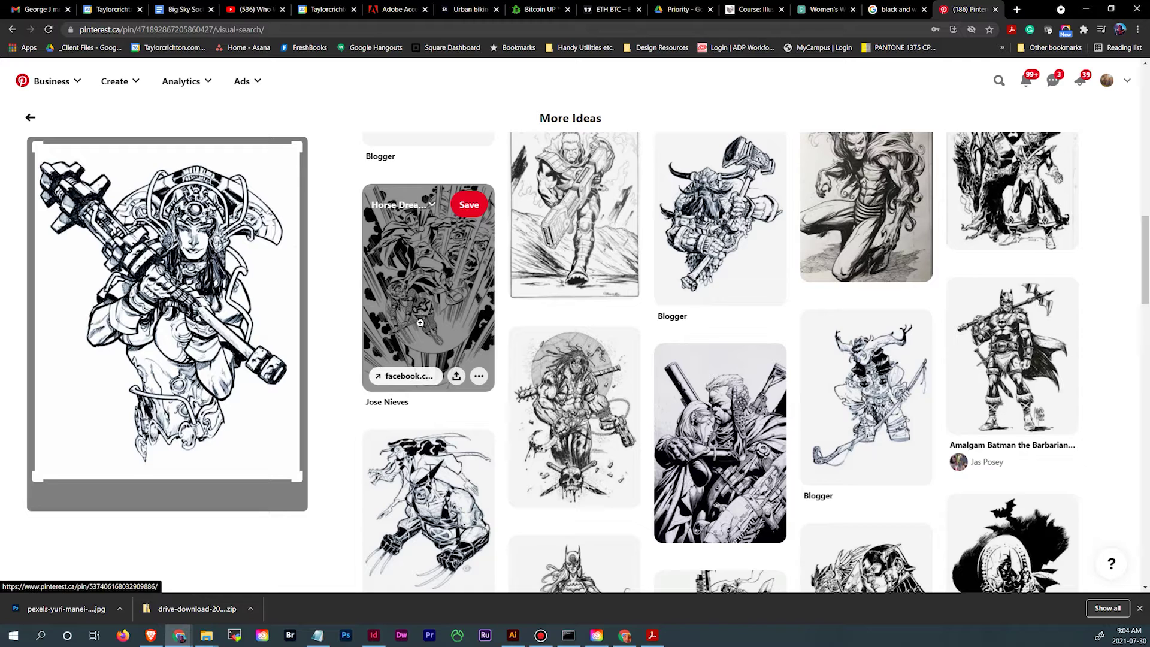
pyautogui.scroll(-4, 353, 427)
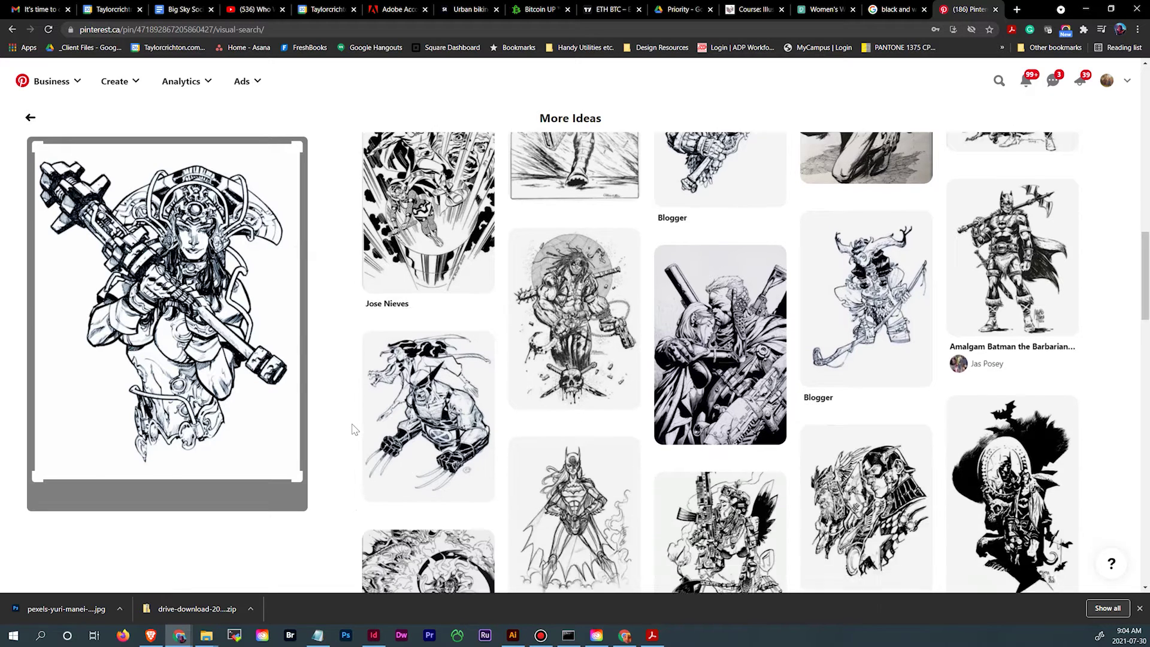
pyautogui.scroll(-4, 353, 426)
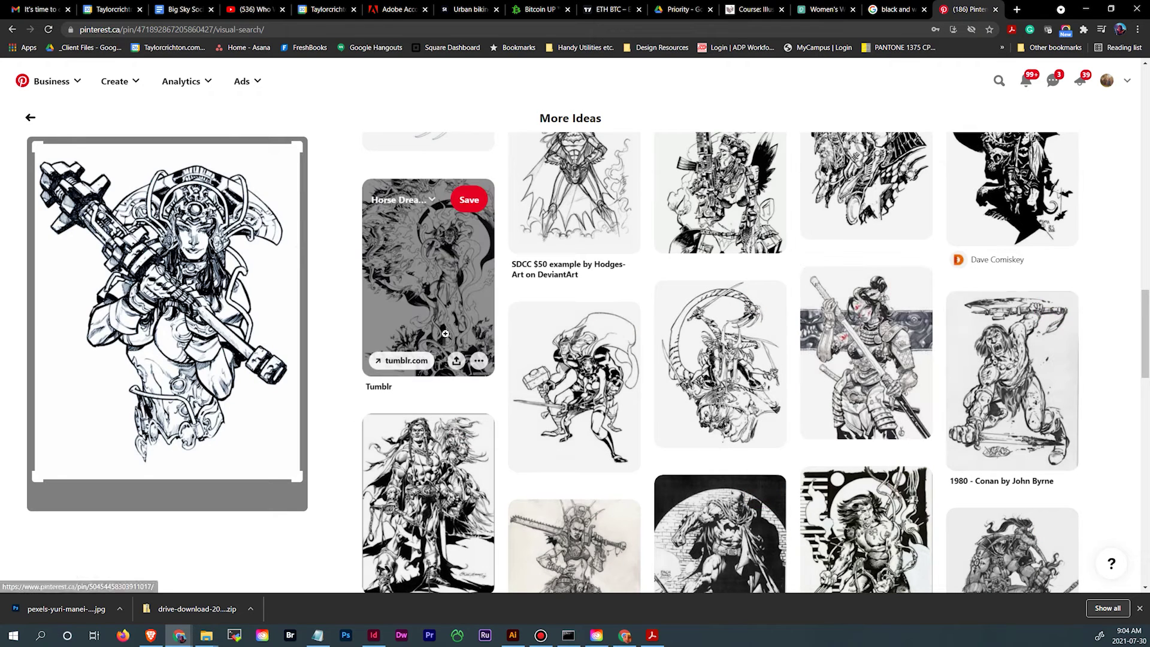
pyautogui.scroll(5, 336, 326)
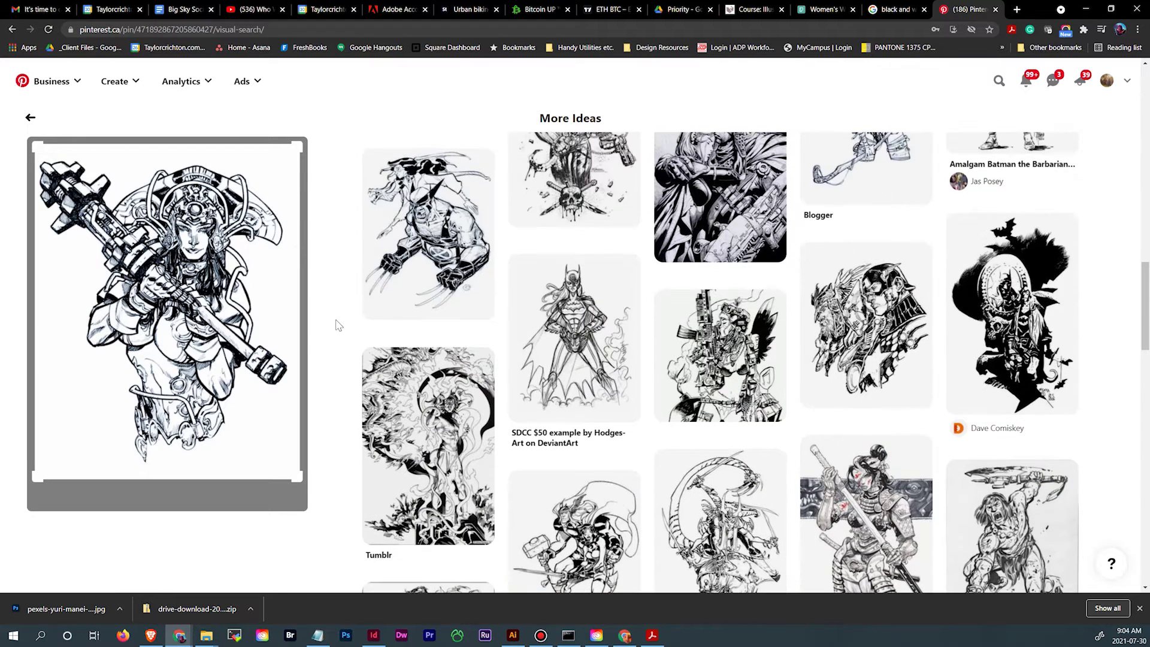
pyautogui.scroll(3, 336, 324)
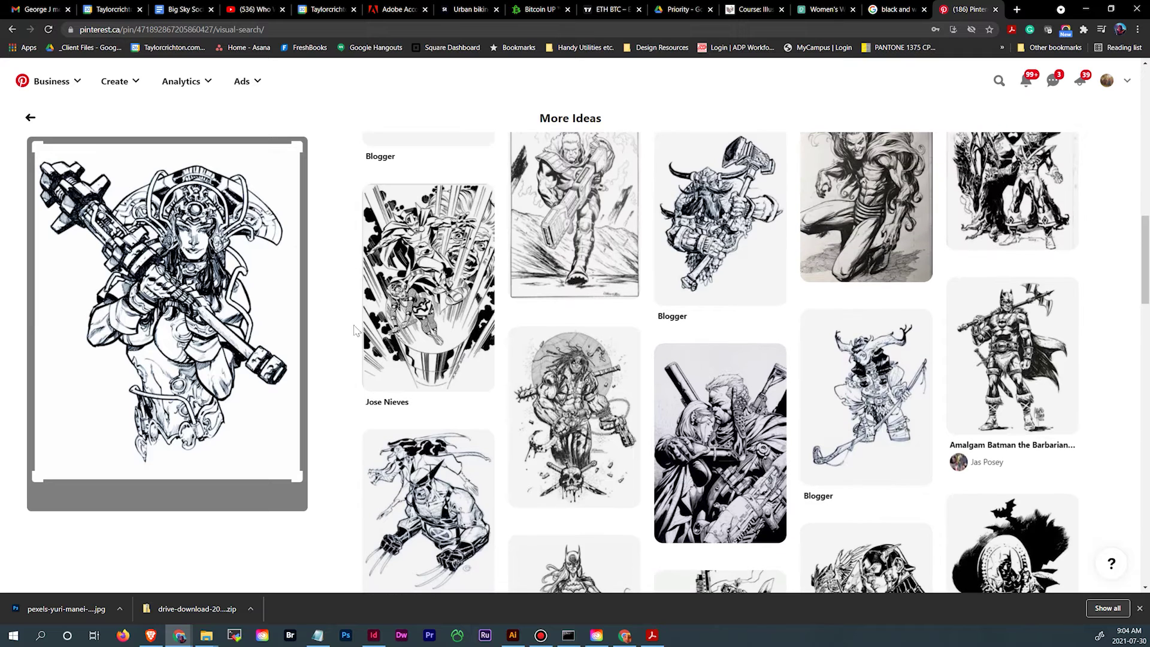
# Return to the Pexels photo of the woman in sunglasses, dismiss the browser's downloads bar and view the photo page.
pyautogui.click(829, 11)
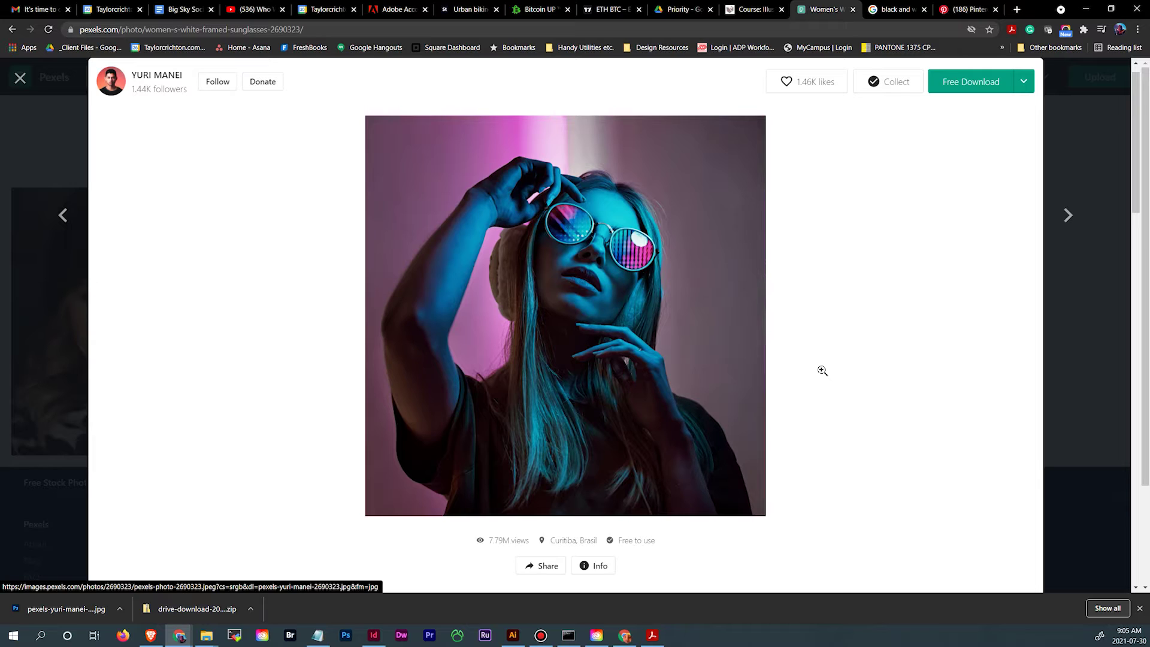
pyautogui.click(1140, 609)
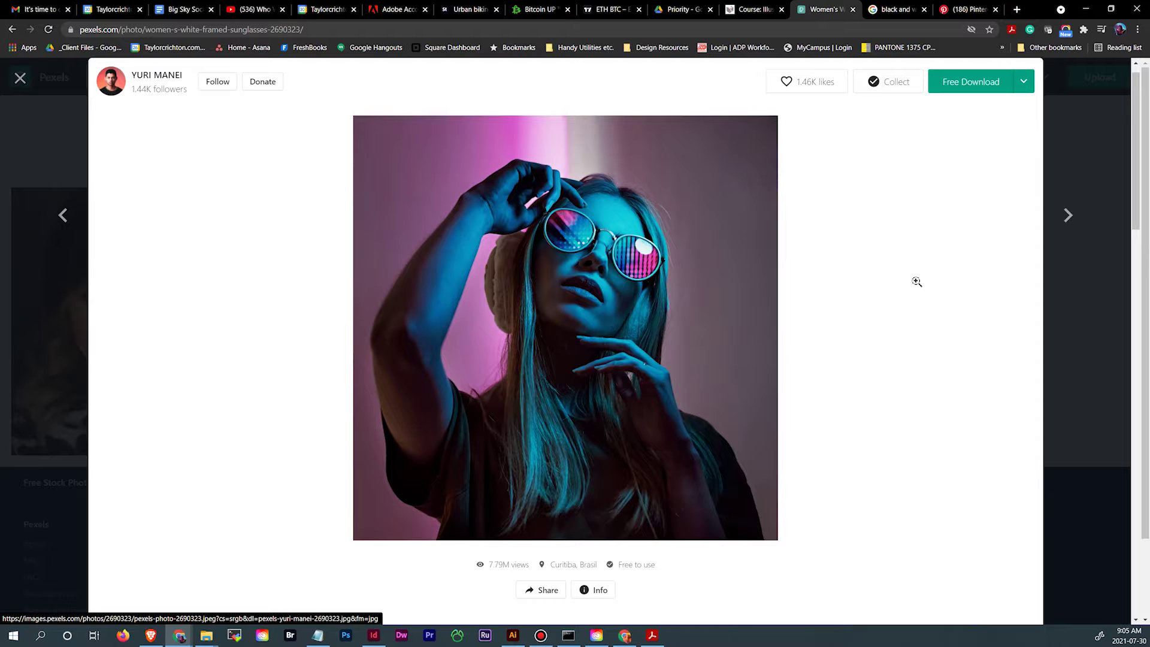
pyautogui.scroll(1, 917, 282)
pyautogui.scroll(-2, 916, 282)
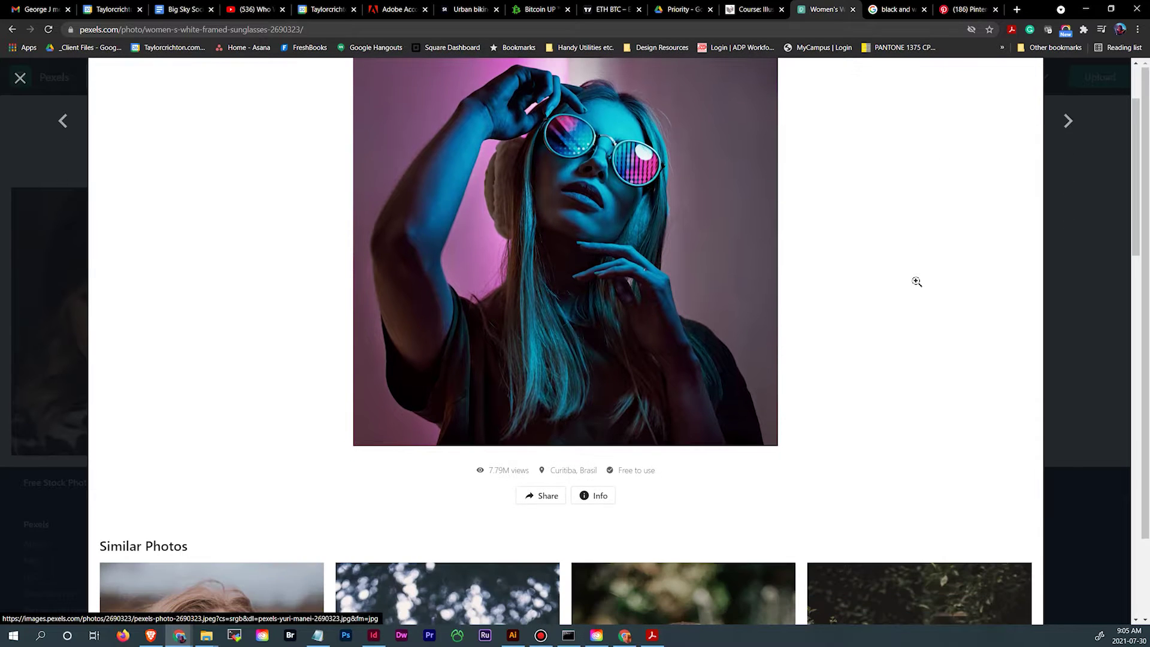
# Look through the similar, related and sponsored photos below the portrait, and return to the main photo.
pyautogui.scroll(-5, 916, 282)
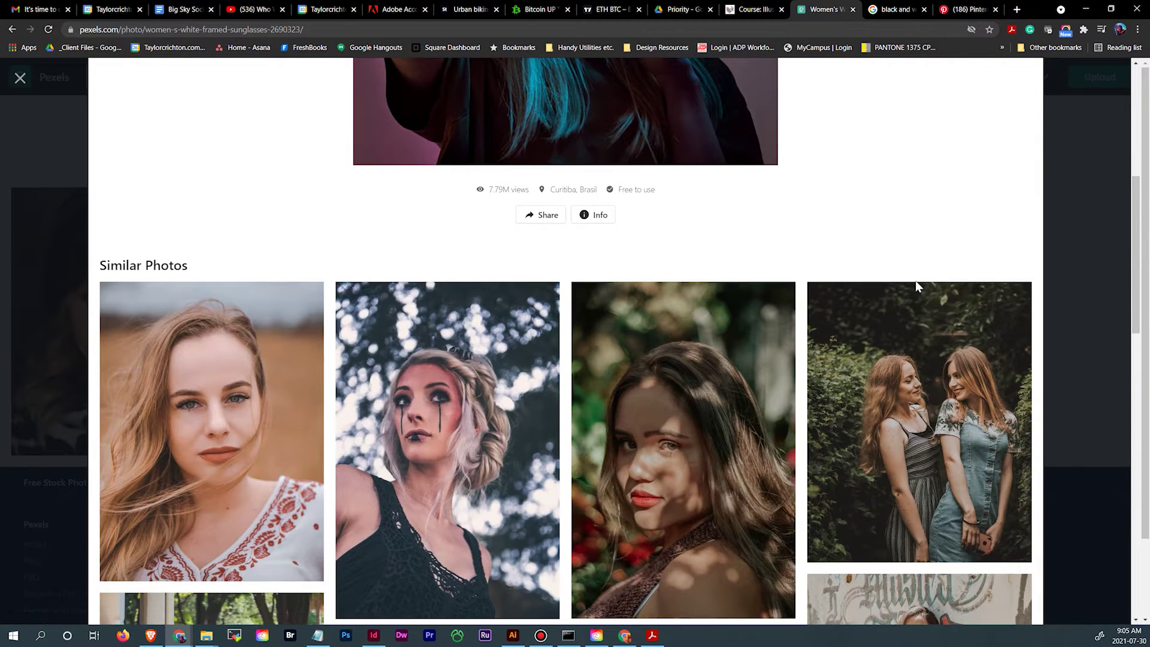
pyautogui.scroll(-5, 916, 284)
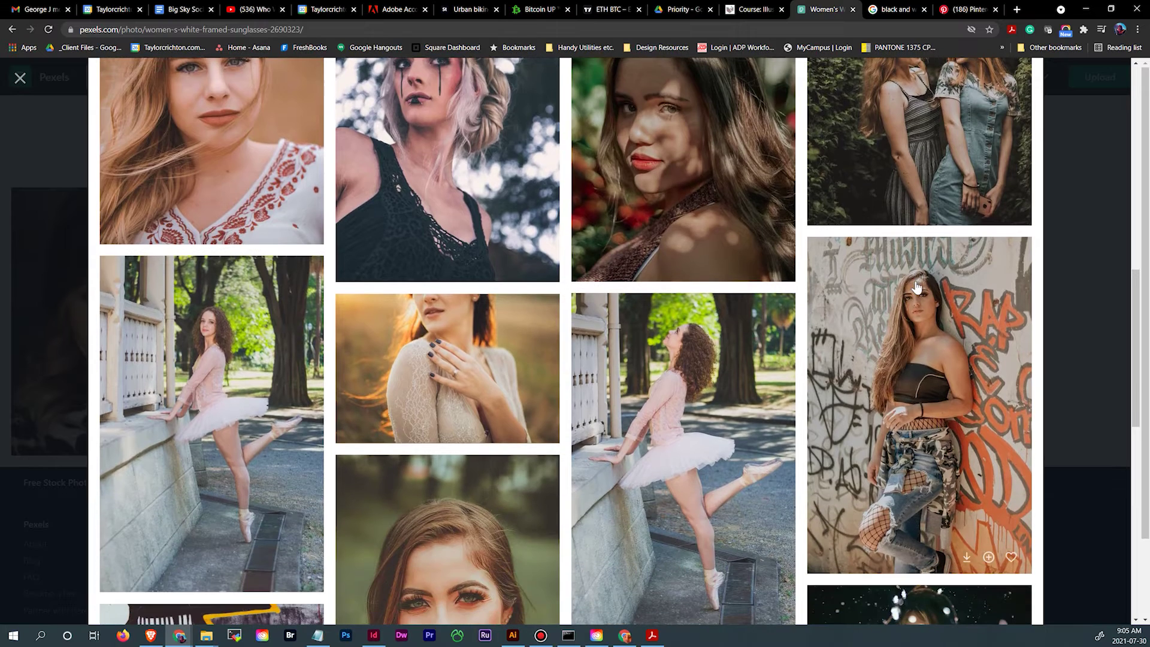
pyautogui.scroll(-1, 916, 286)
pyautogui.scroll(-2, 917, 287)
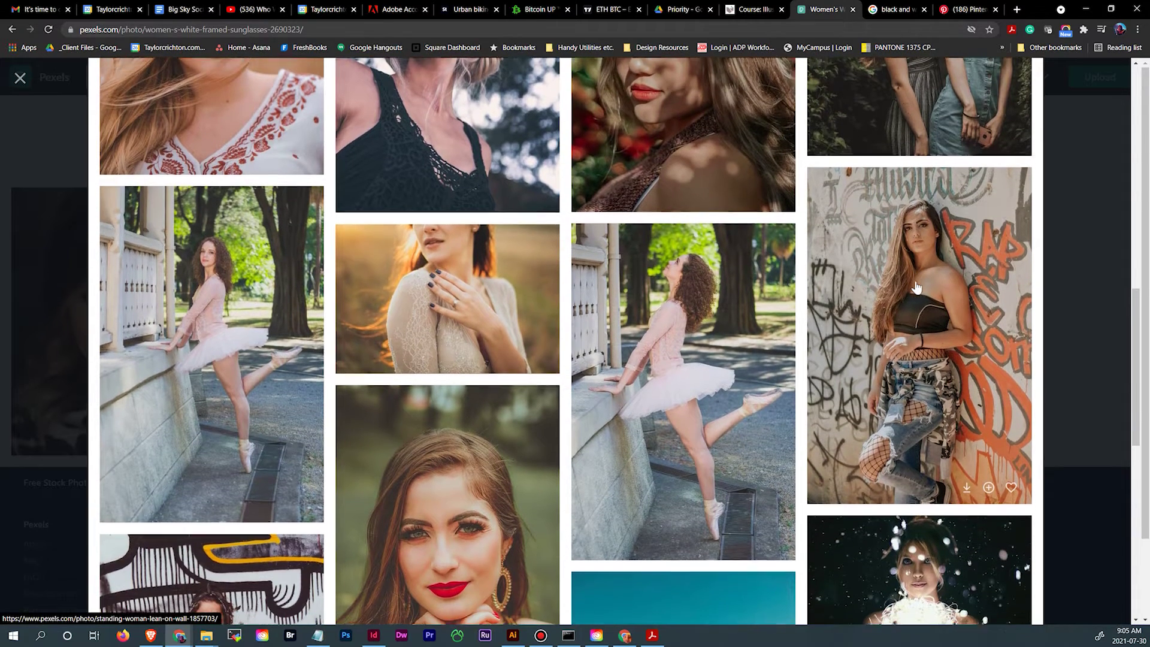
pyautogui.scroll(-1, 916, 287)
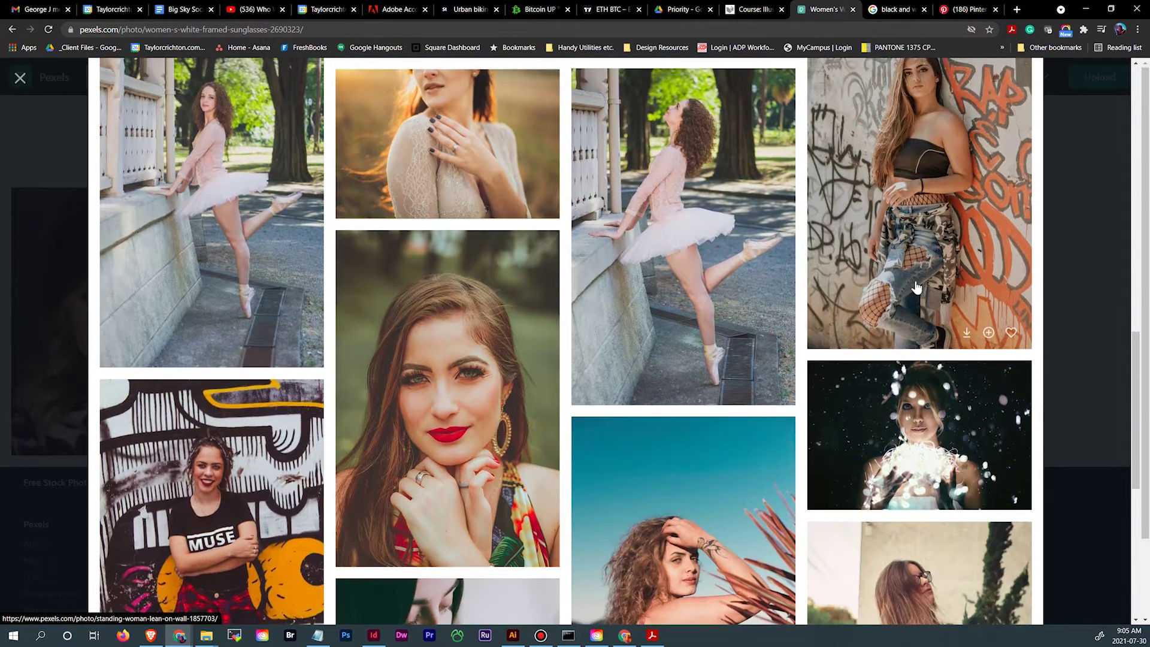
pyautogui.scroll(-1, 997, 286)
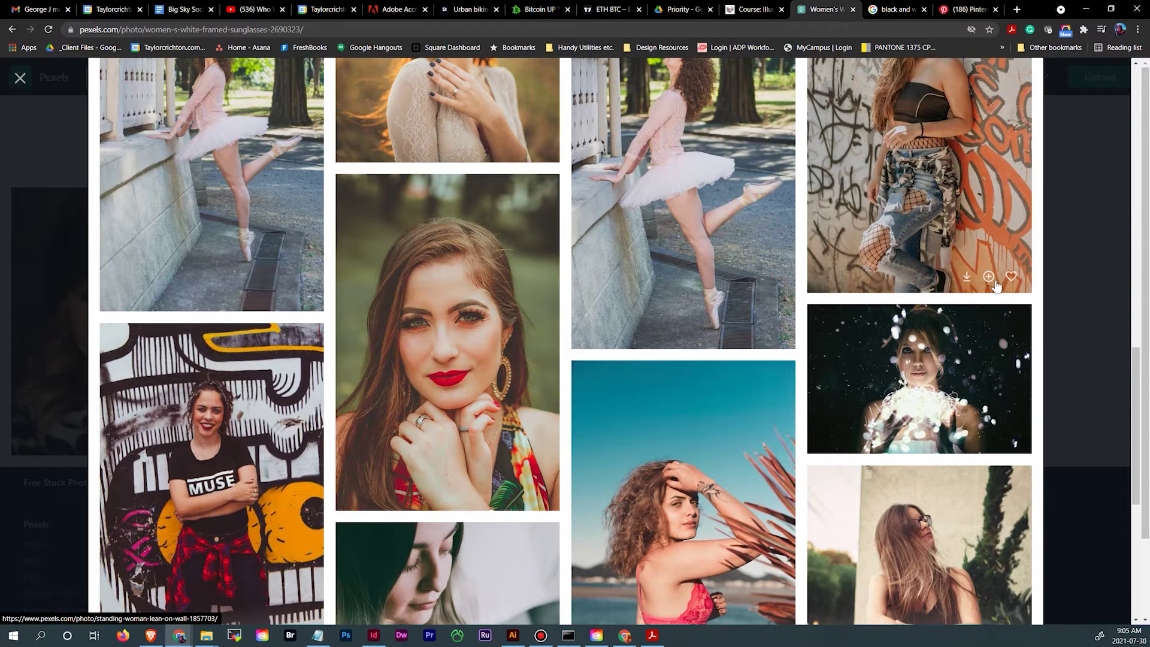
pyautogui.scroll(-1, 996, 286)
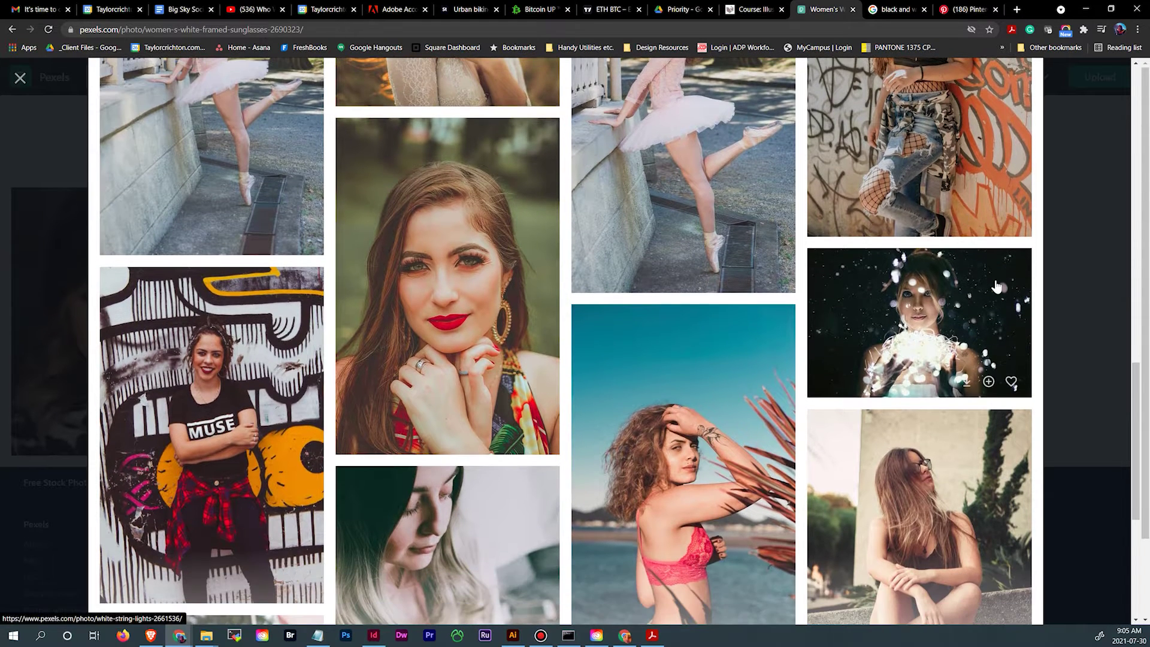
pyautogui.scroll(-6, 996, 287)
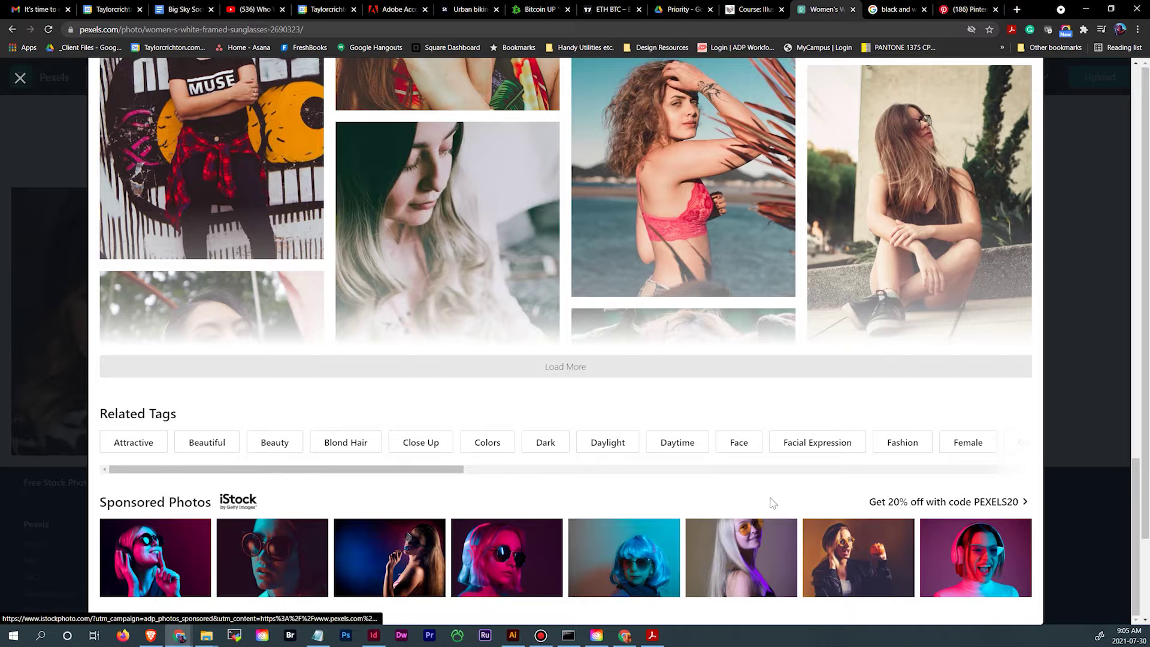
pyautogui.scroll(20, 329, 439)
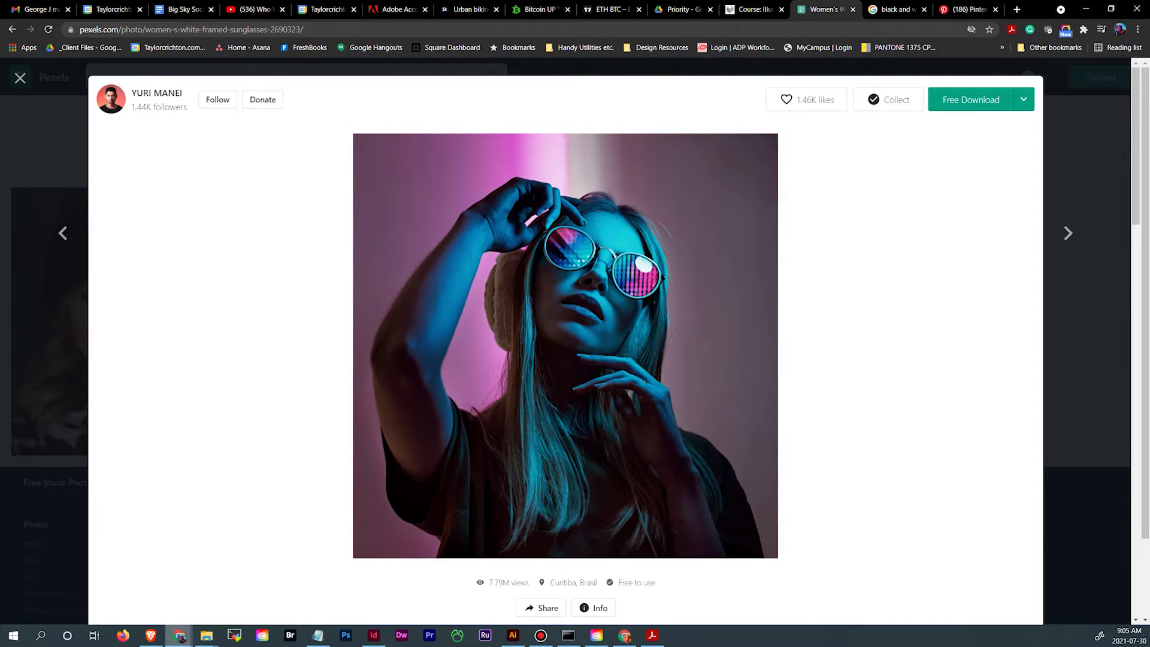
# Switch to Illustrator and place the downloaded Pexels portrait JPG from the portrait folder onto the portrait-draft artboard.
pyautogui.moveTo(578, 643)
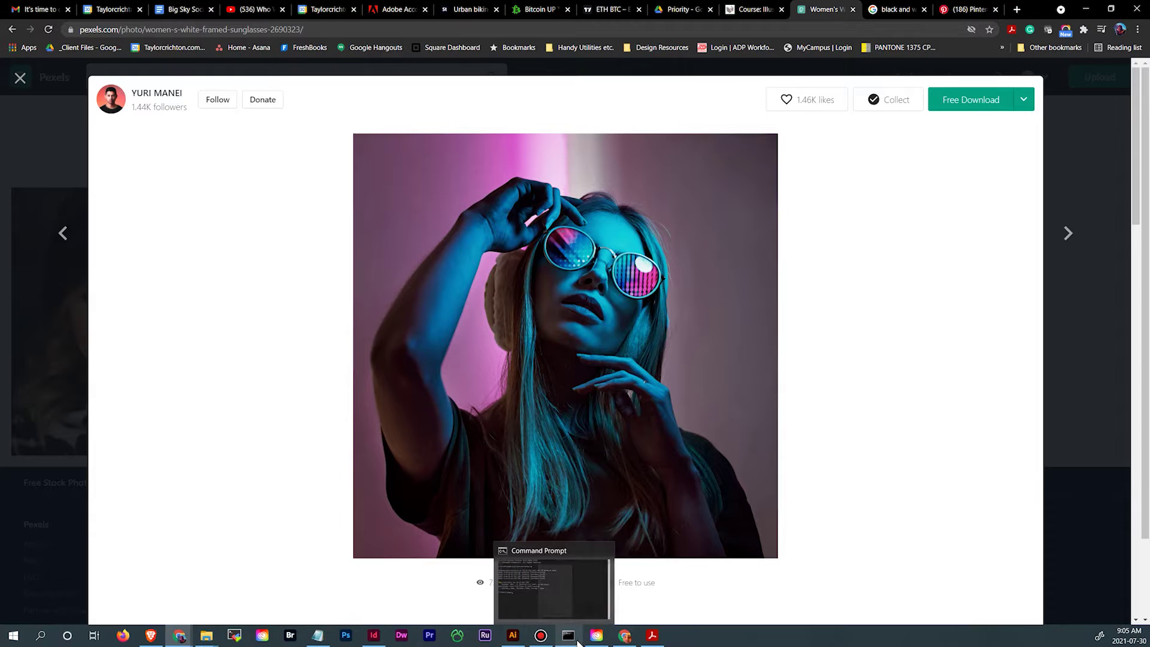
pyautogui.click(521, 644)
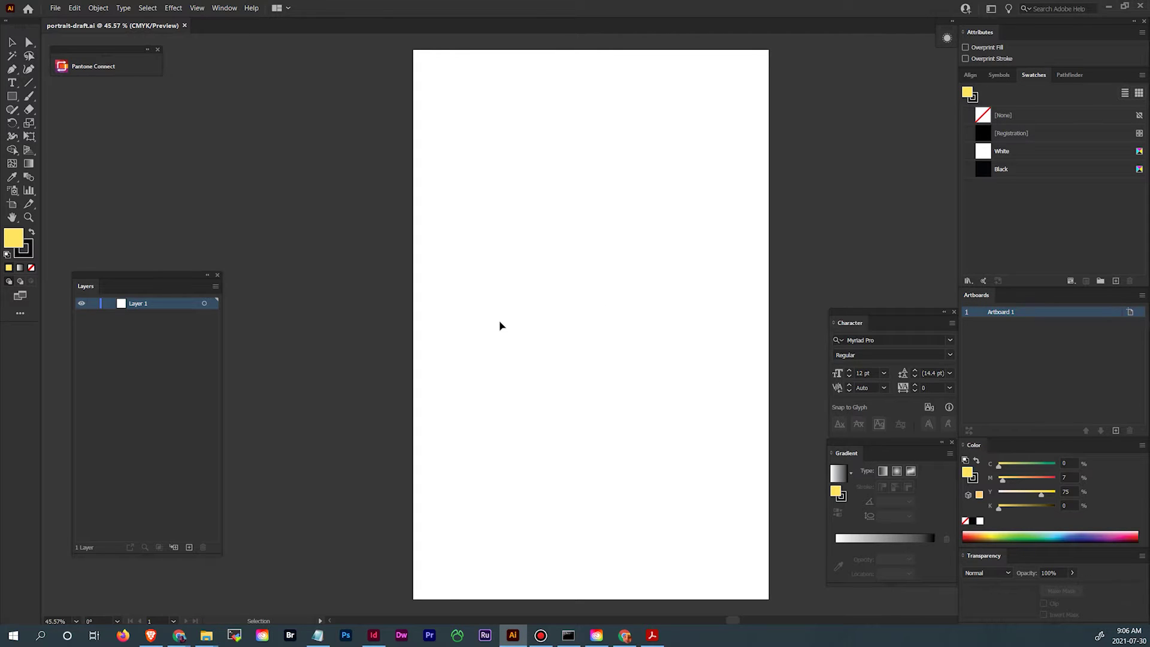
pyautogui.click(57, 8)
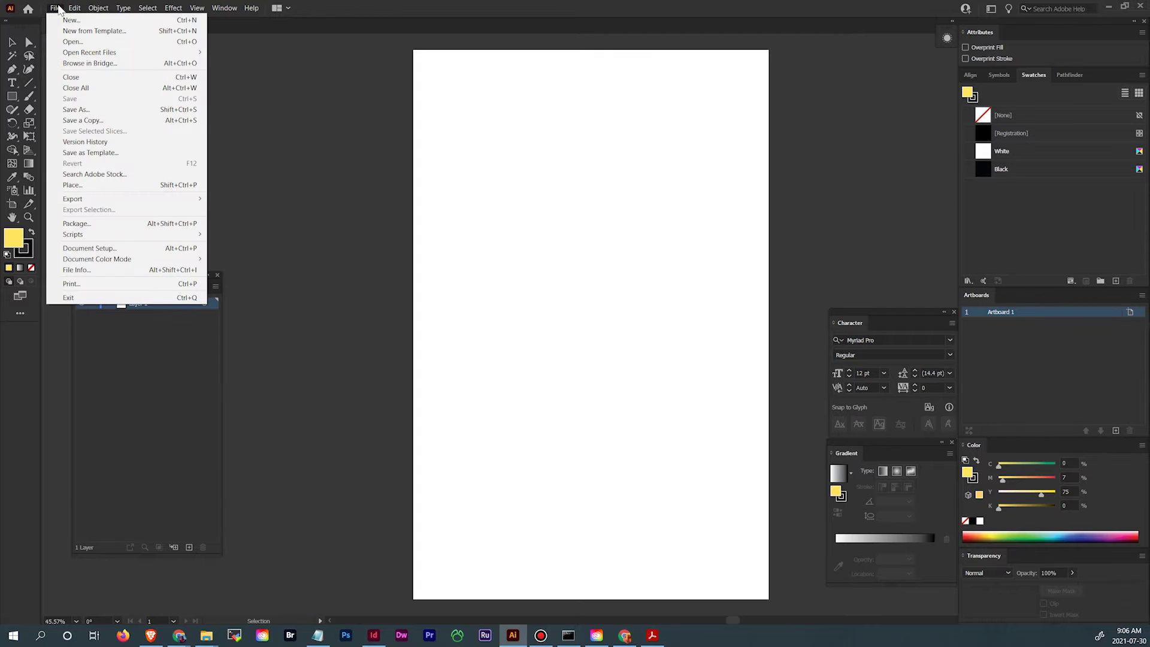
pyautogui.click(93, 186)
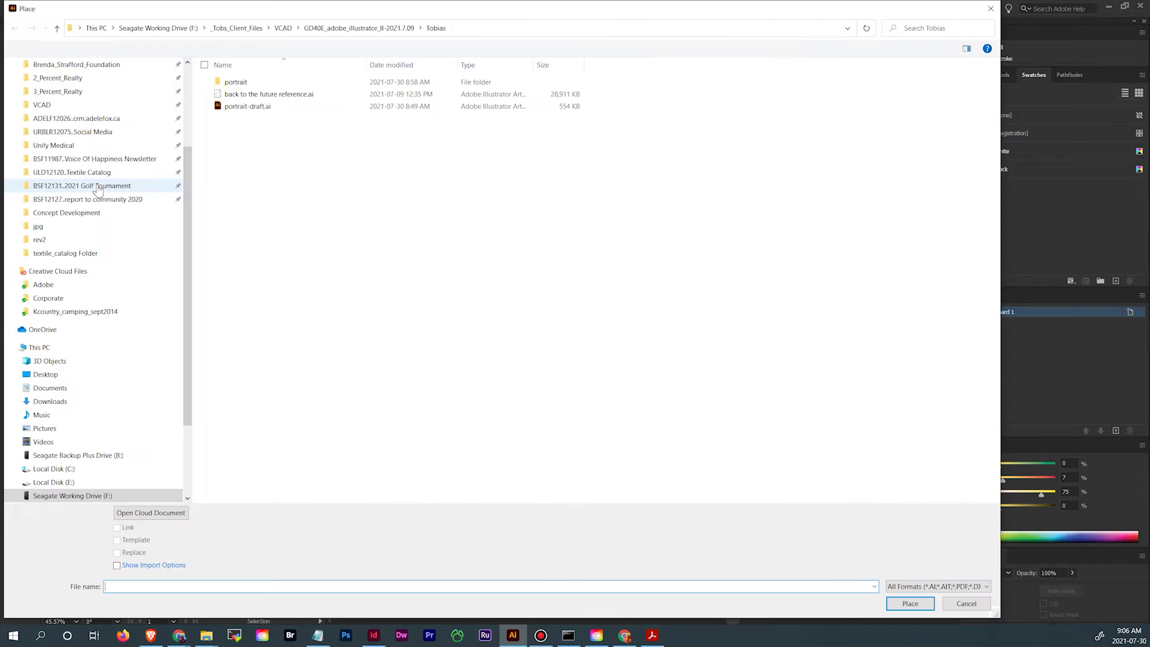
pyautogui.click(385, 33)
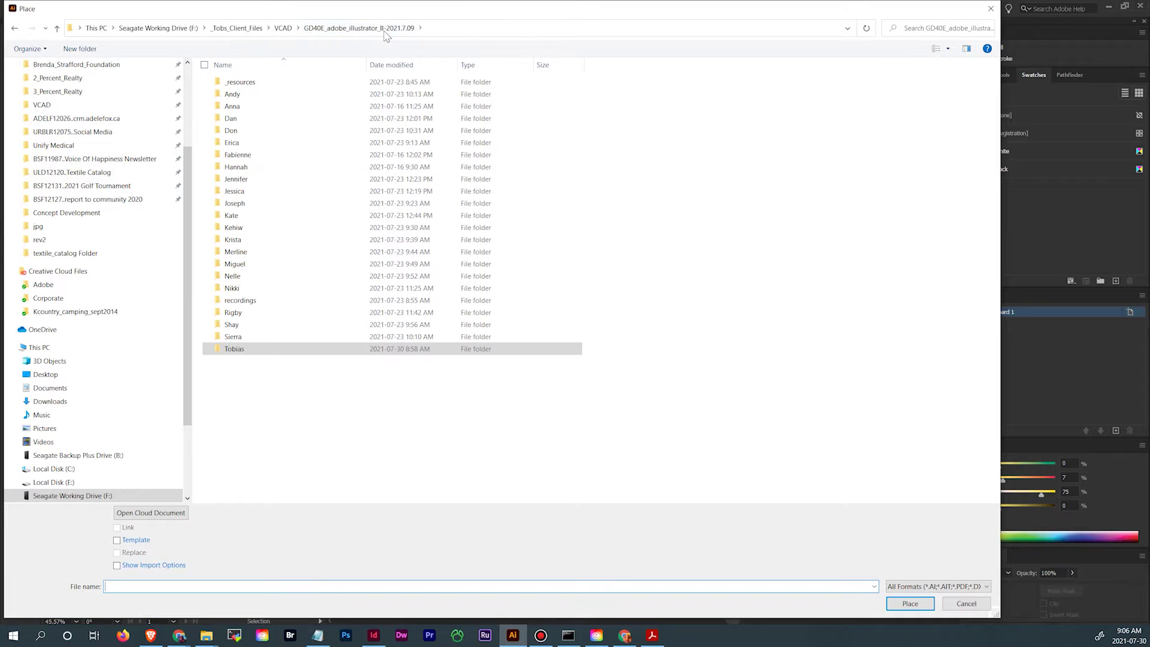
pyautogui.doubleClick(303, 351)
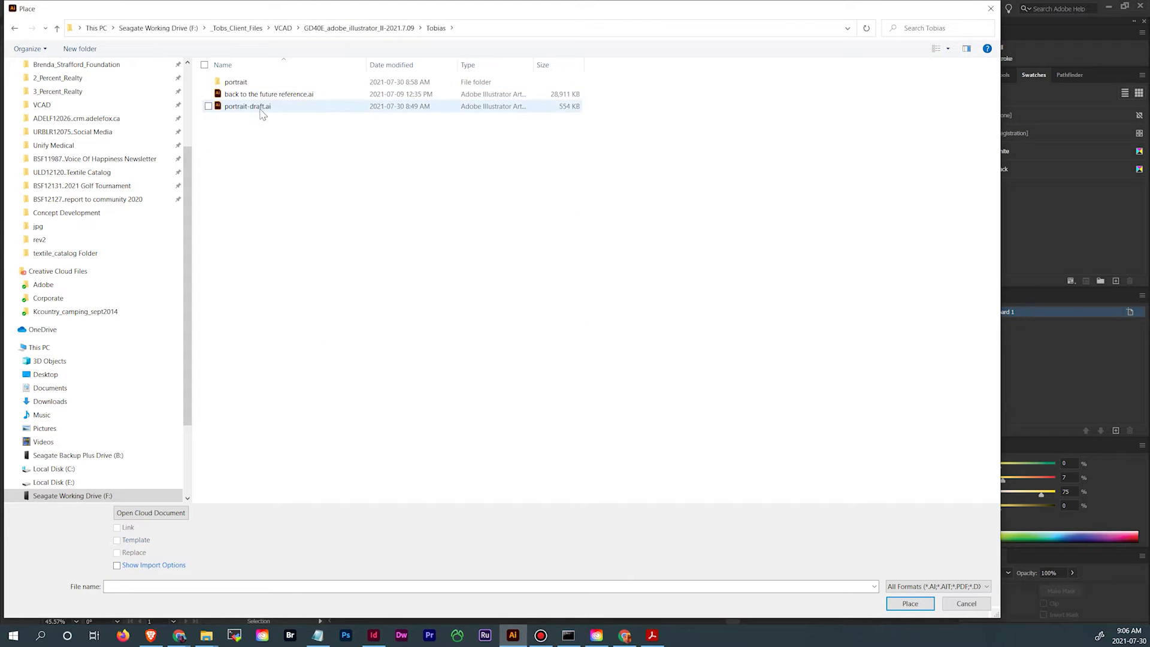
pyautogui.doubleClick(259, 83)
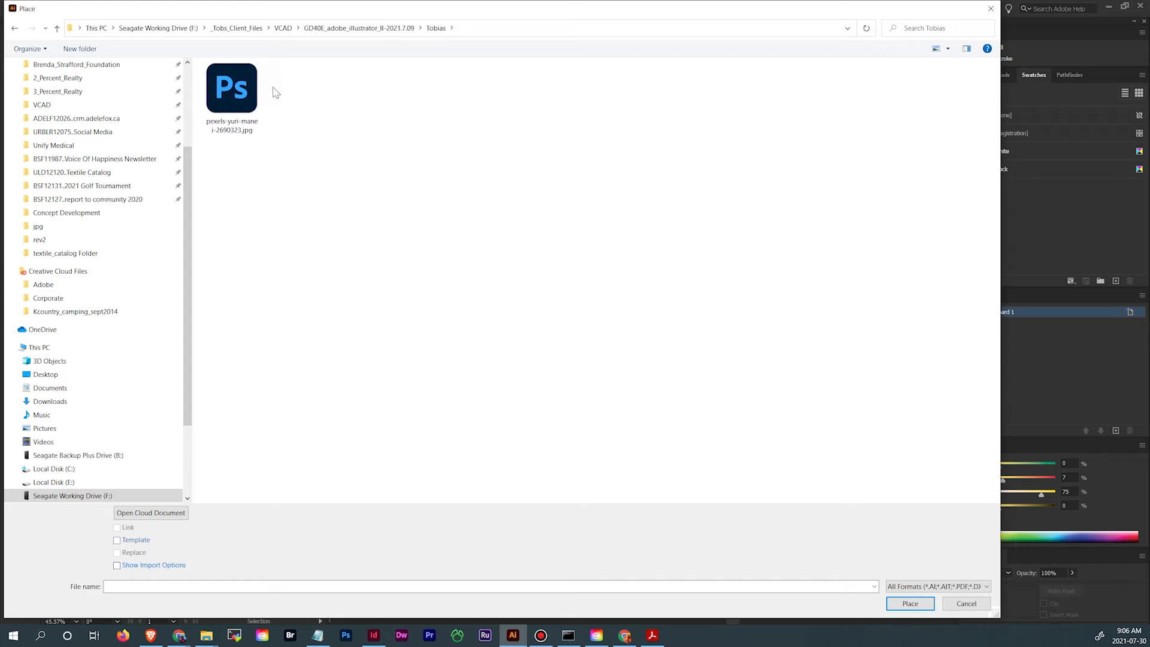
pyautogui.click(238, 95)
pyautogui.click(901, 602)
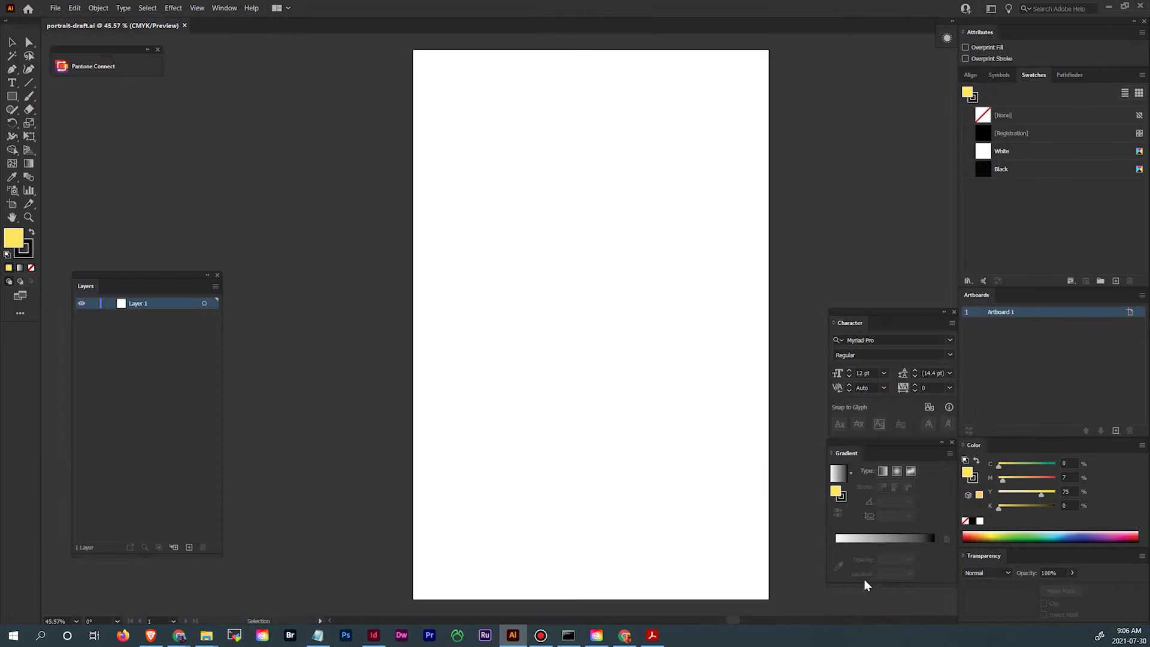
pyautogui.click(485, 167)
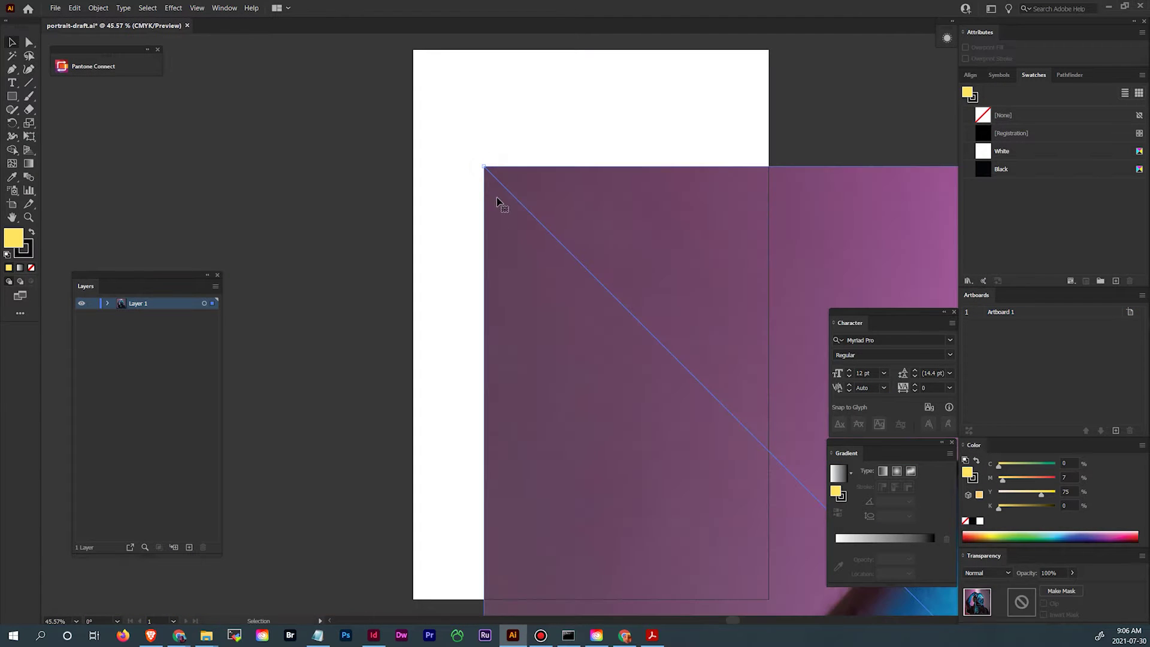
# Scale the placed portrait photo down proportionally to slightly less than the artboard's height.
pyautogui.moveTo(745, 458); pyautogui.dragTo(441, 349)
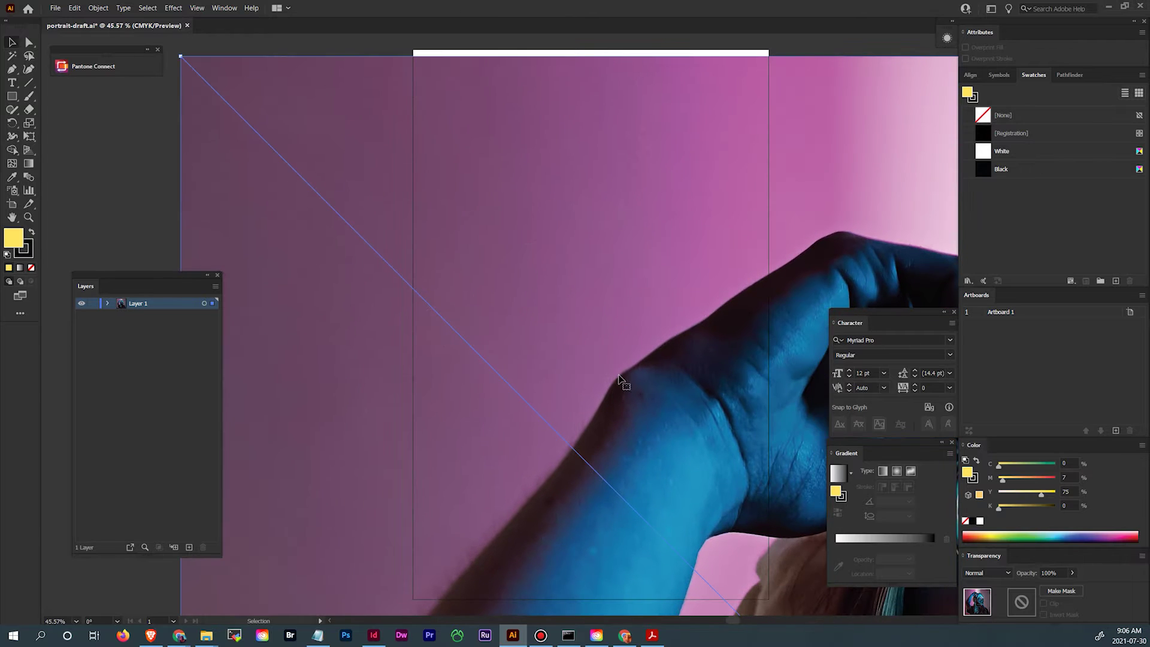
pyautogui.hotkey('ctrl', '-')
pyautogui.hotkey('ctrl', '-')
pyautogui.hotkey('ctrl', '-')
pyautogui.hotkey('ctrl', '-')
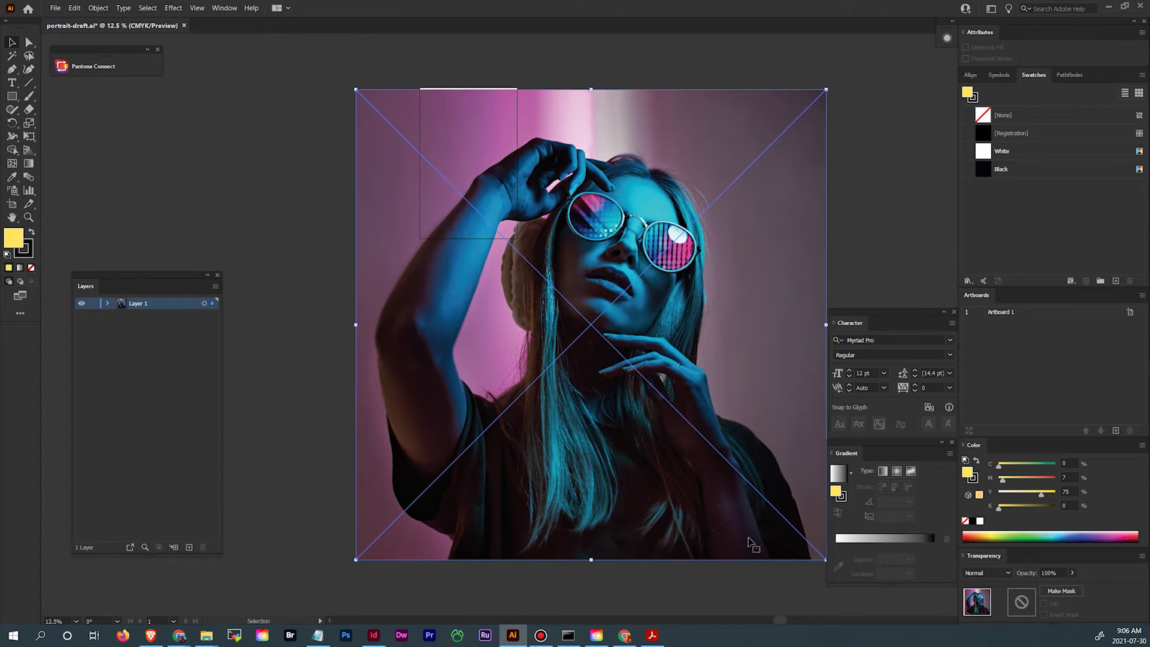
pyautogui.moveTo(826, 560); pyautogui.dragTo(486, 270)
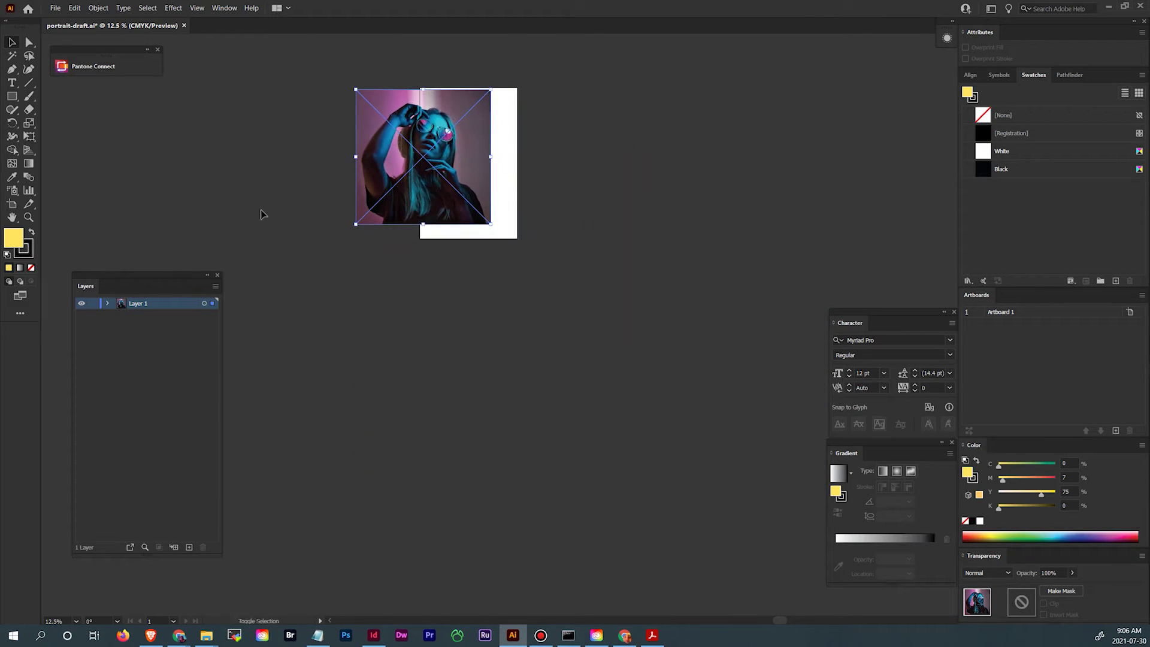
# Move the portrait photo so the woman is centred across the upper part of the artboard.
pyautogui.click(28, 218)
pyautogui.moveTo(367, 83); pyautogui.dragTo(455, 84)
pyautogui.click(12, 42)
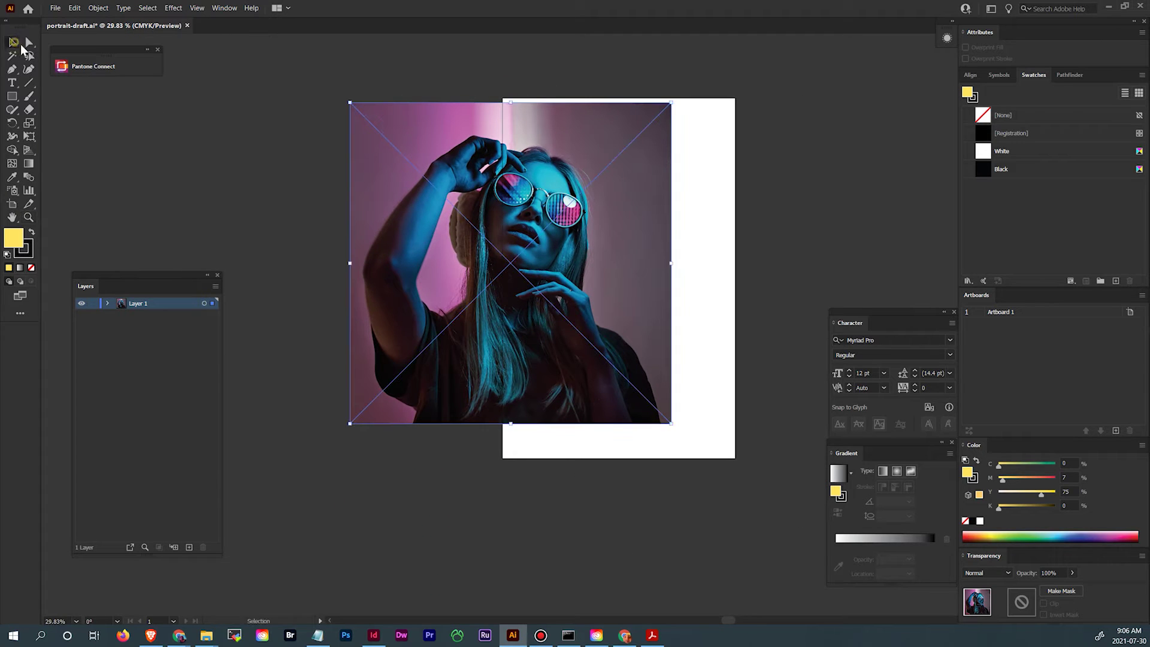
pyautogui.moveTo(468, 253); pyautogui.dragTo(563, 245)
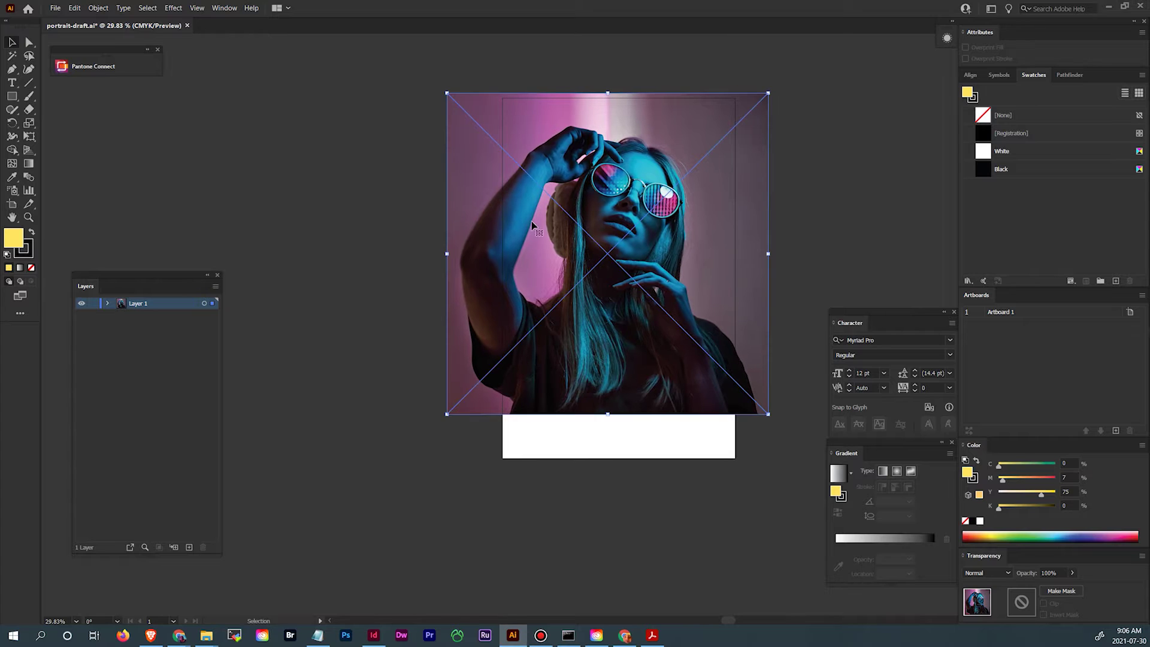
pyautogui.moveTo(676, 352); pyautogui.dragTo(679, 353)
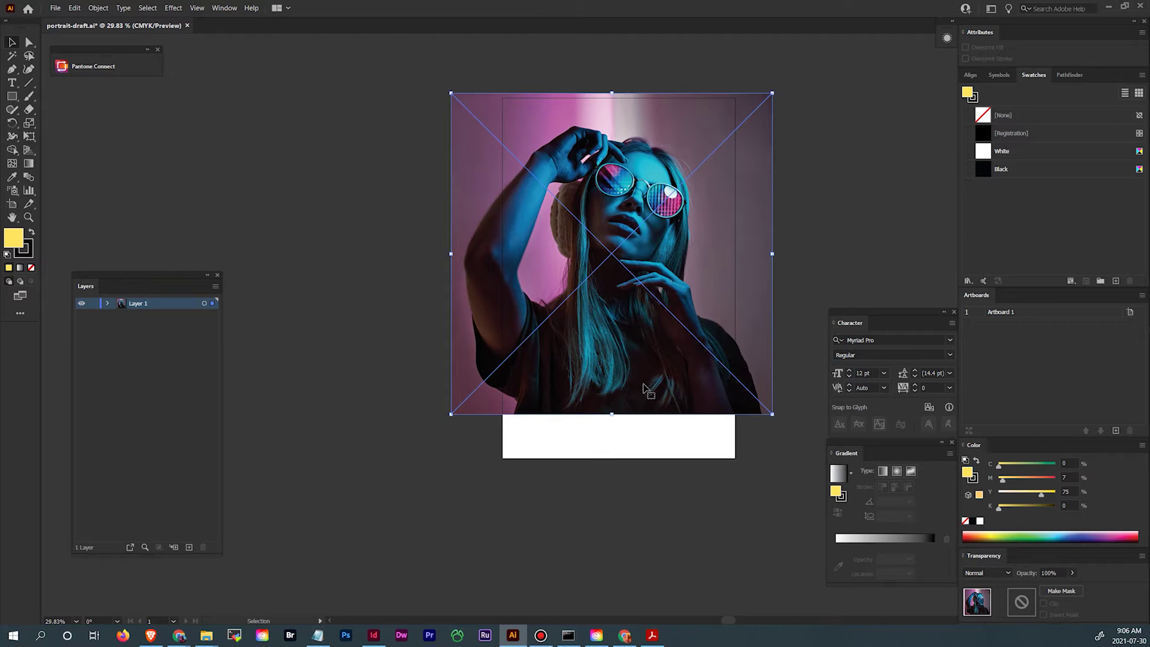
# Make Layer 1 a template layer with its images dimmed to 50%.
pyautogui.click(93, 304)
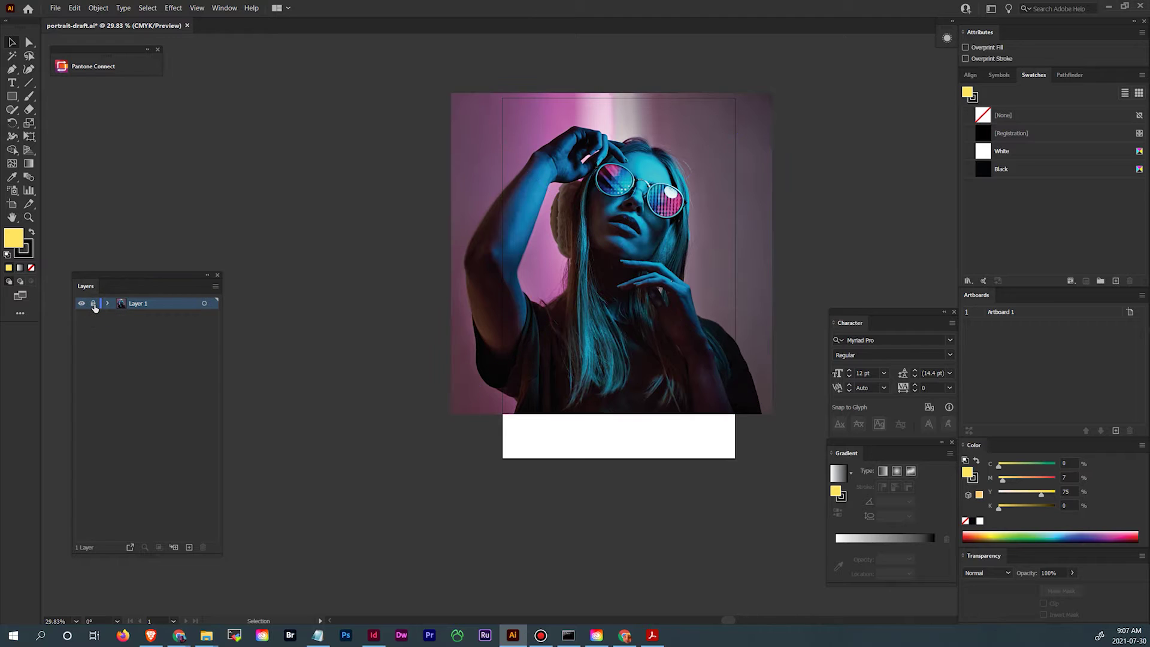
pyautogui.click(93, 303)
pyautogui.doubleClick(168, 309)
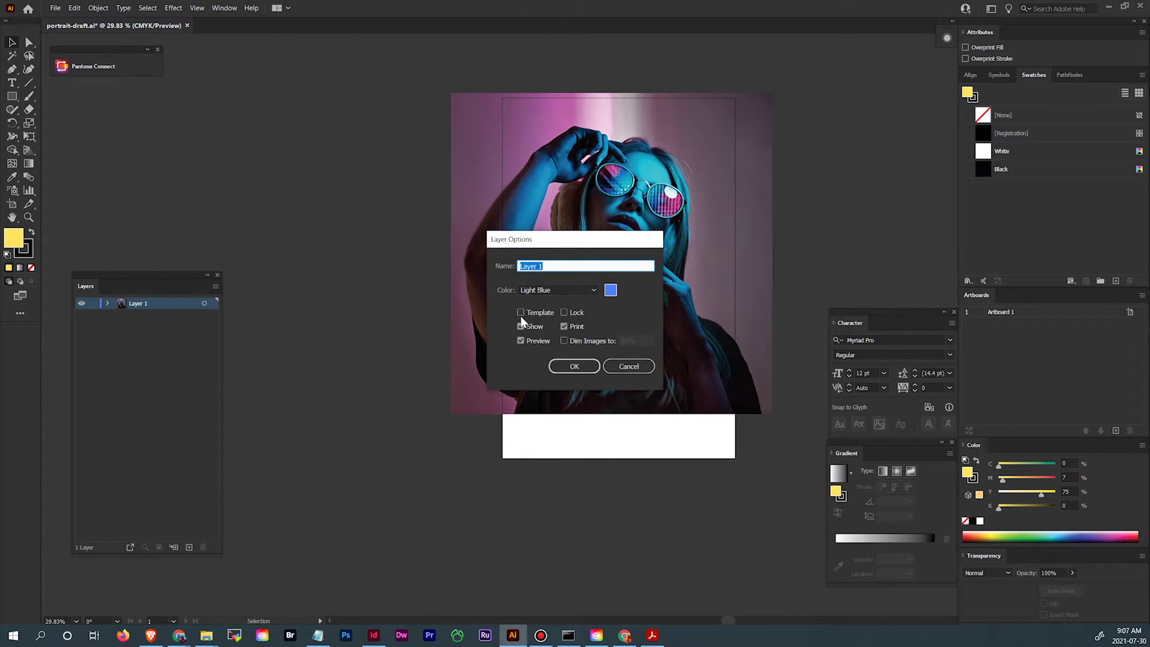
pyautogui.click(519, 313)
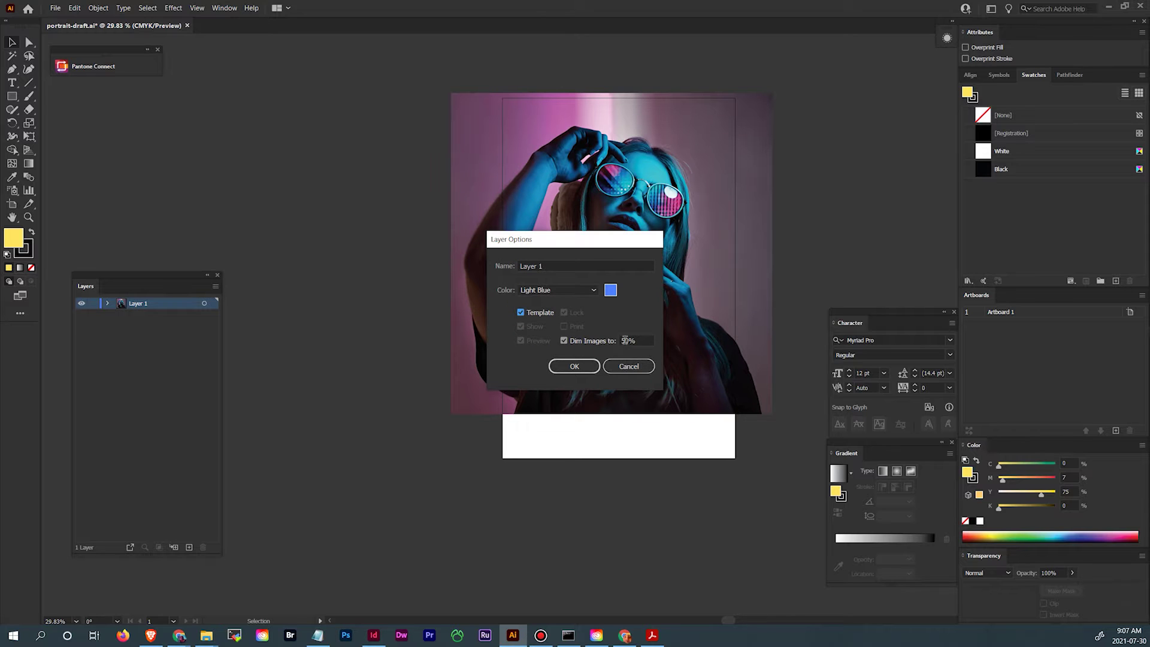
pyautogui.click(584, 366)
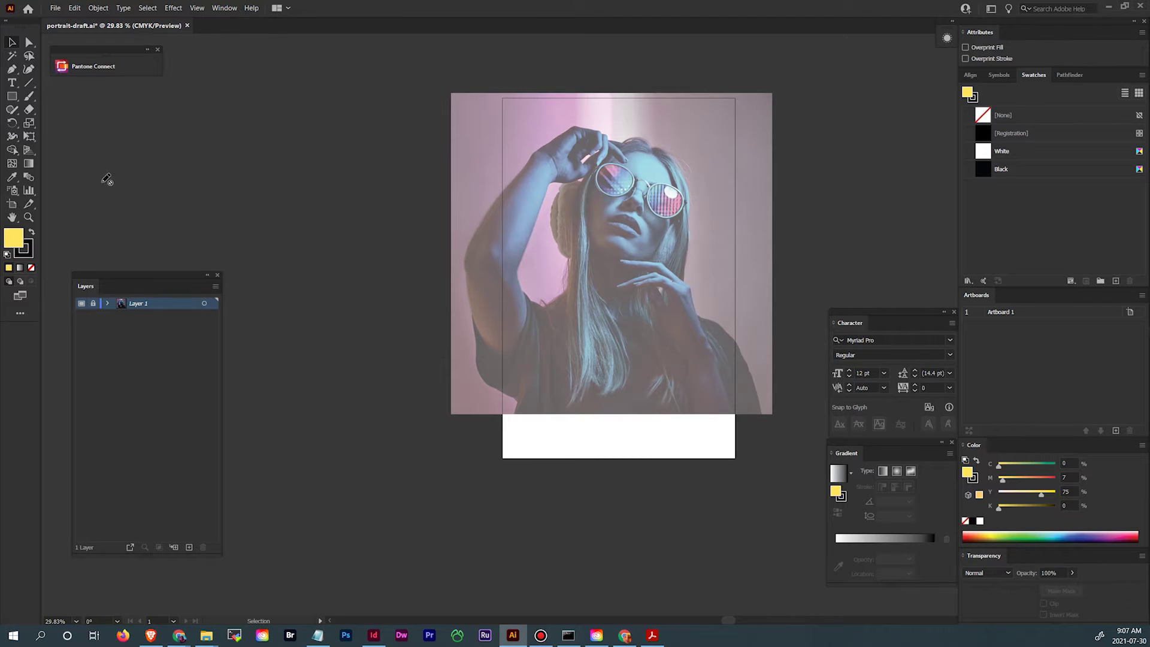
# Pick the Pen tool and save the portrait-draft document.
pyautogui.click(12, 69)
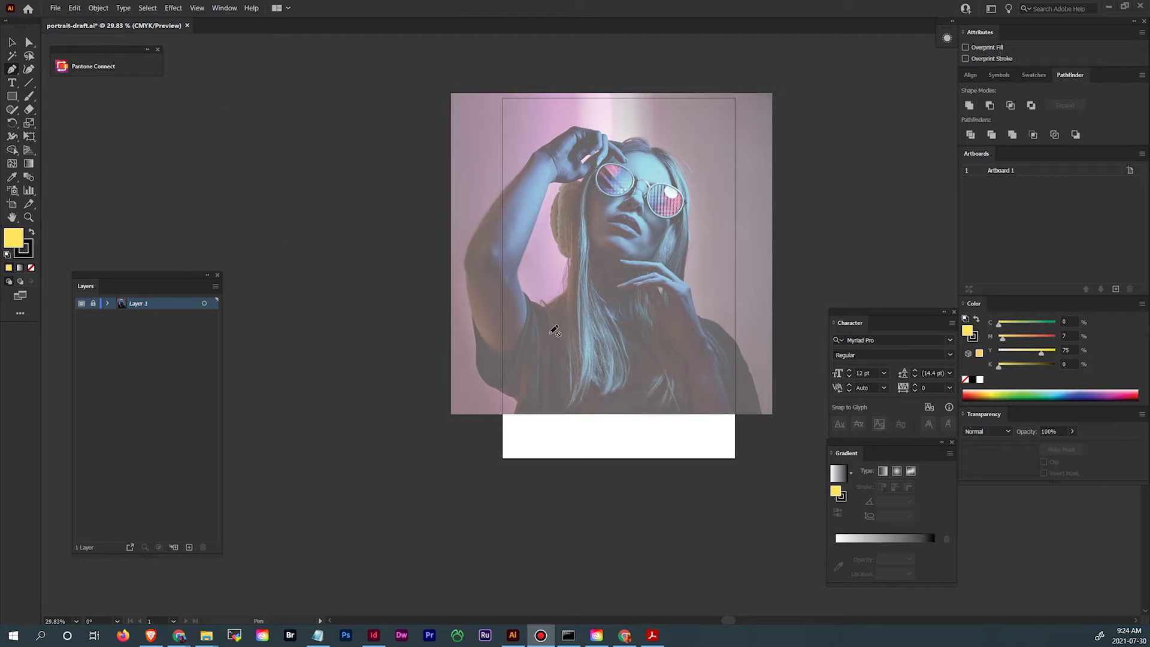
pyautogui.click(55, 8)
pyautogui.click(70, 98)
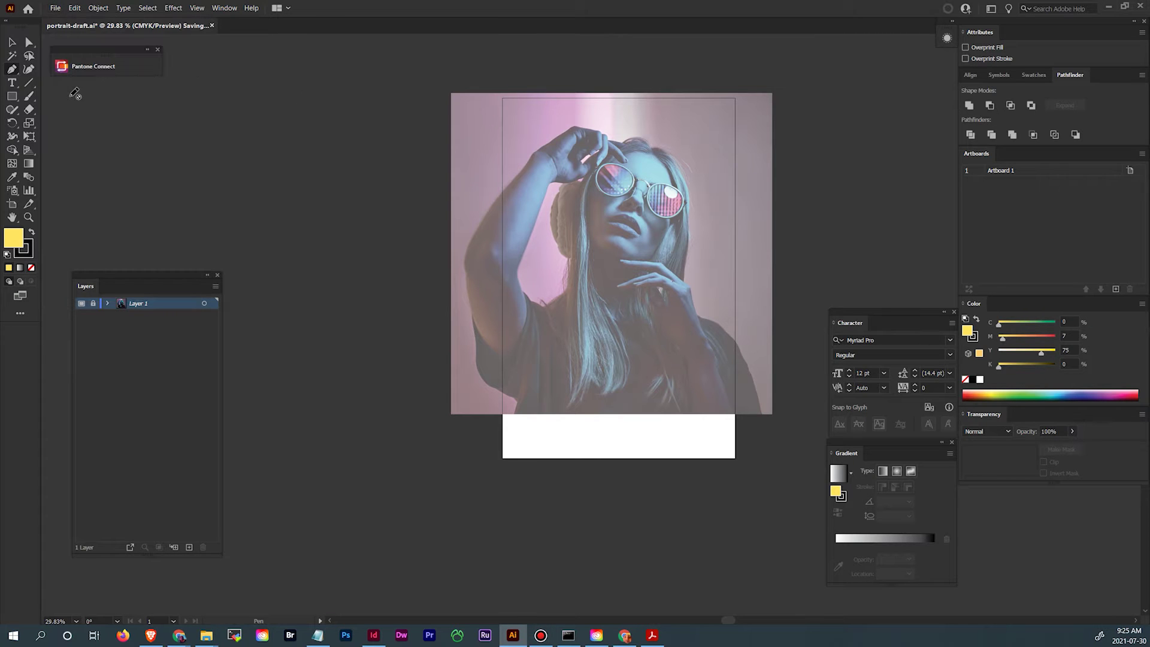
# Bring up the document's color swatches beside an enlarged view of the portrait.
pyautogui.click(28, 218)
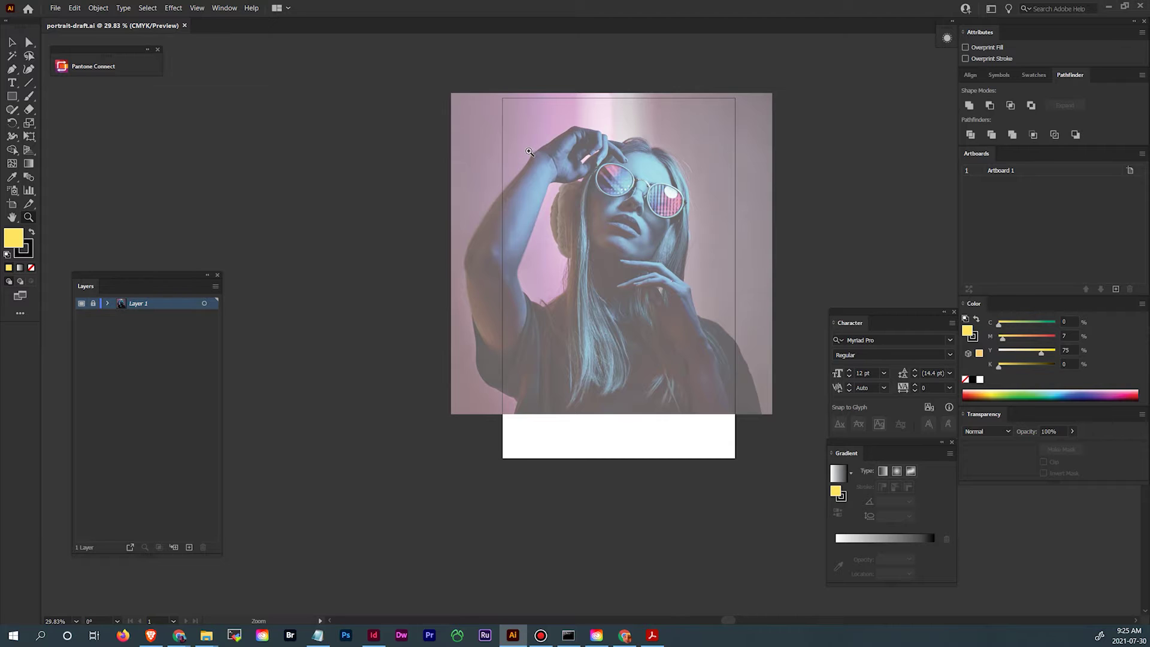
pyautogui.moveTo(499, 96)
pyautogui.mouseDown()
pyautogui.moveTo(539, 97)
pyautogui.moveTo(515, 97)
pyautogui.mouseUp()
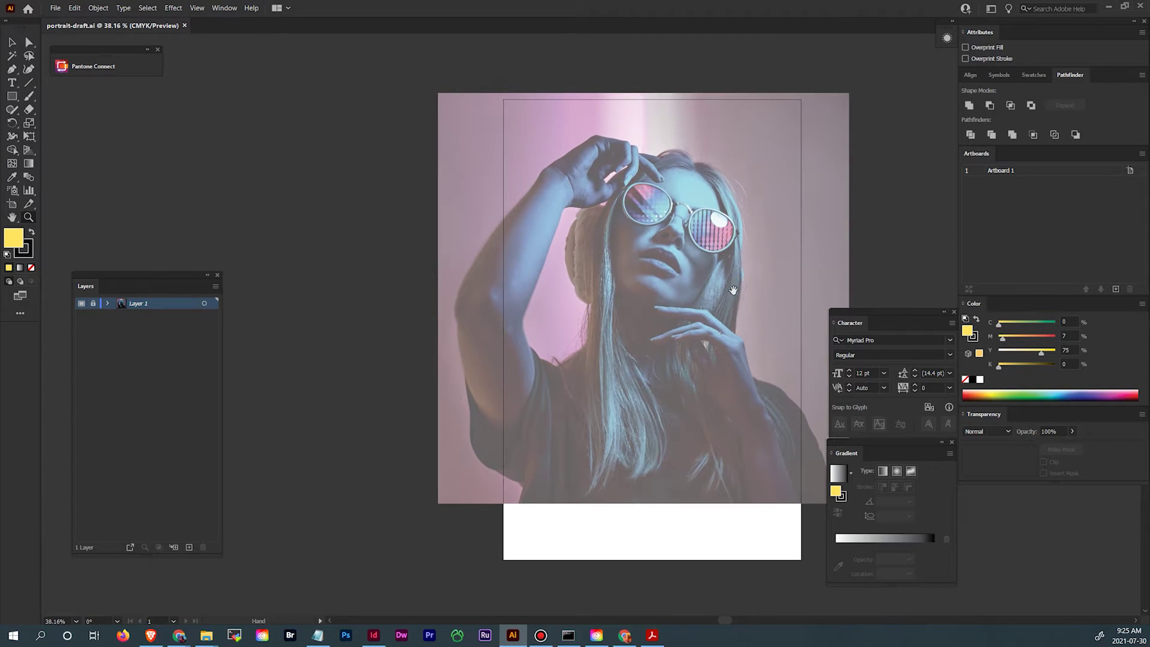
pyautogui.moveTo(730, 295); pyautogui.dragTo(617, 298)
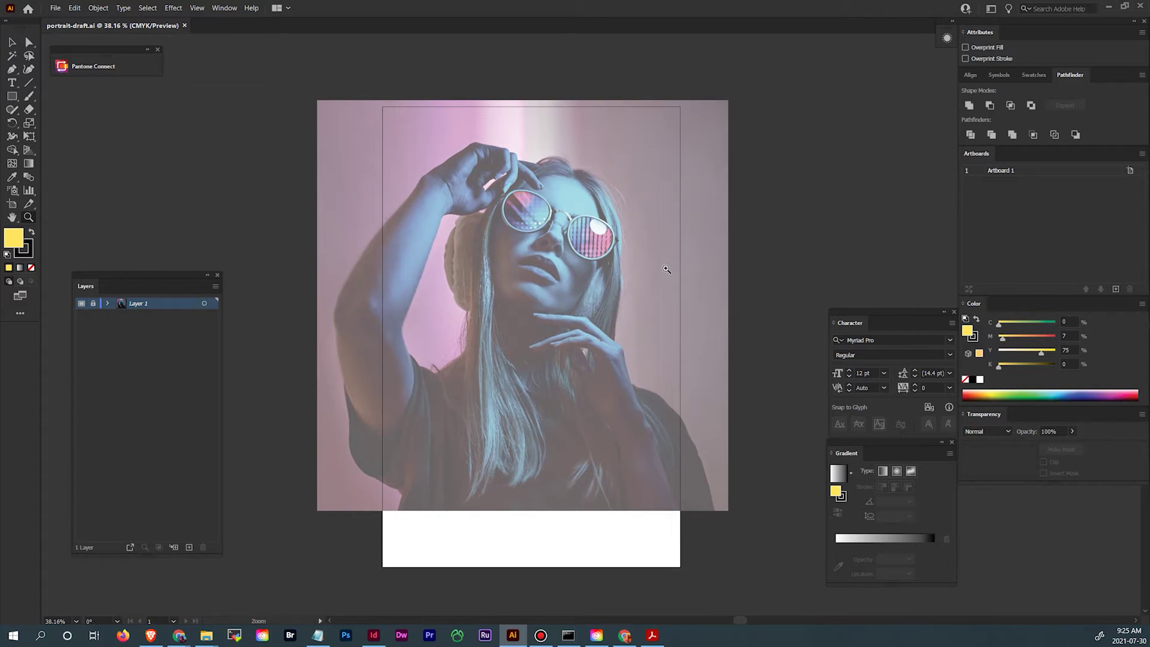
pyautogui.click(1033, 76)
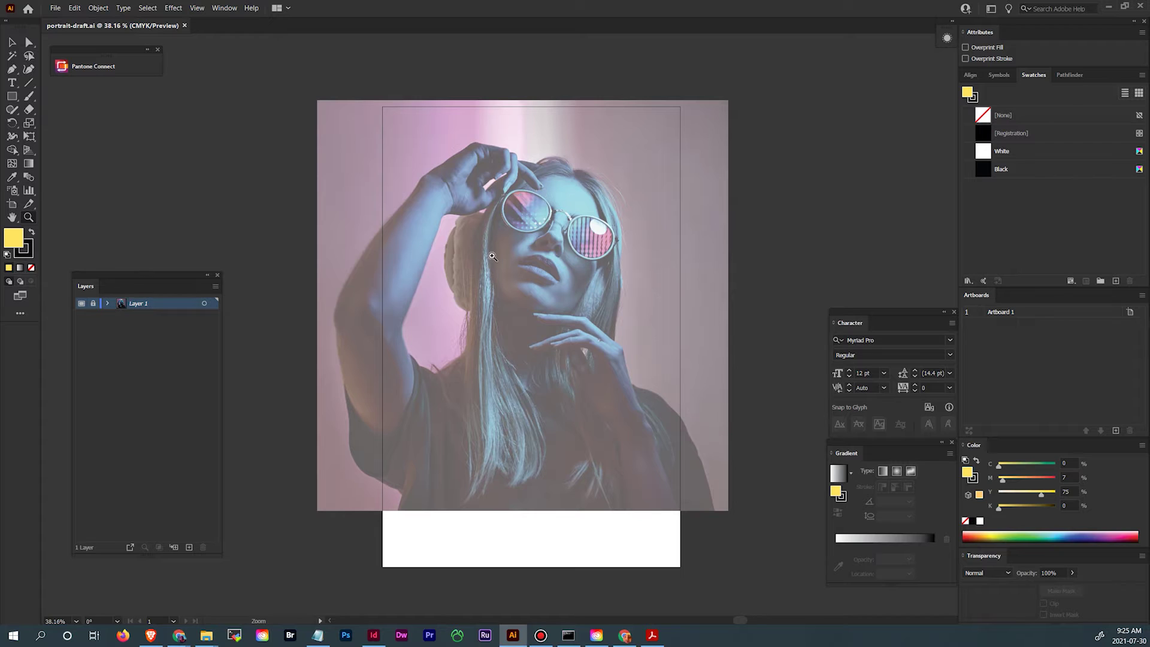
# Turn off the template setting for Layer 1.
pyautogui.doubleClick(157, 304)
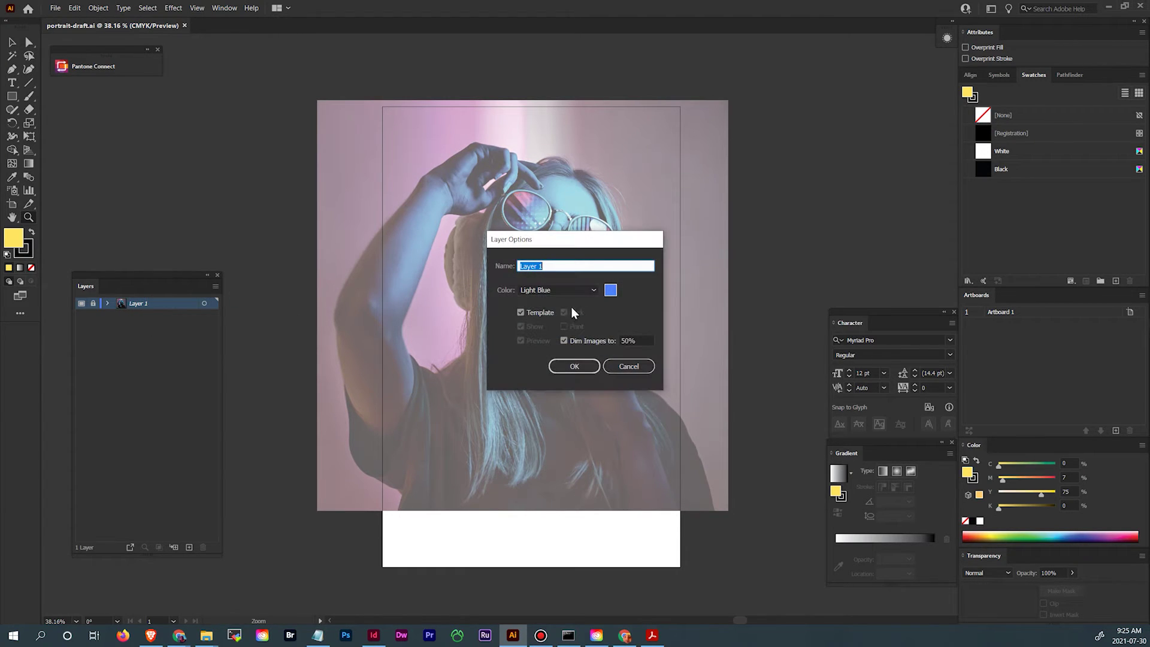
pyautogui.click(521, 312)
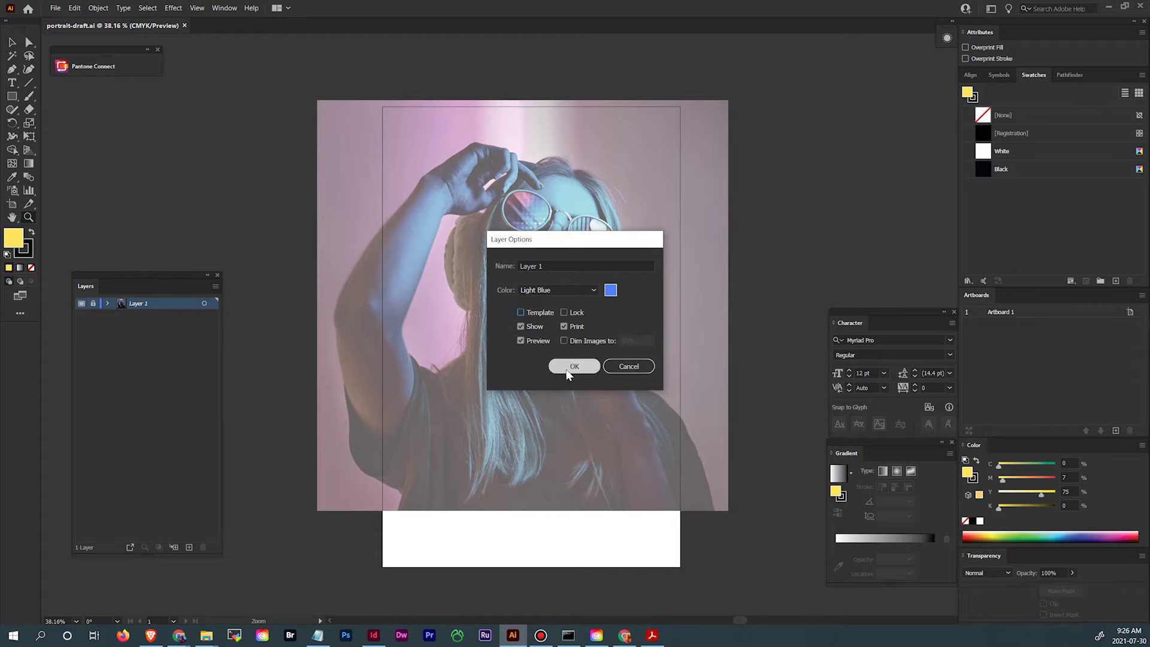
pyautogui.click(574, 366)
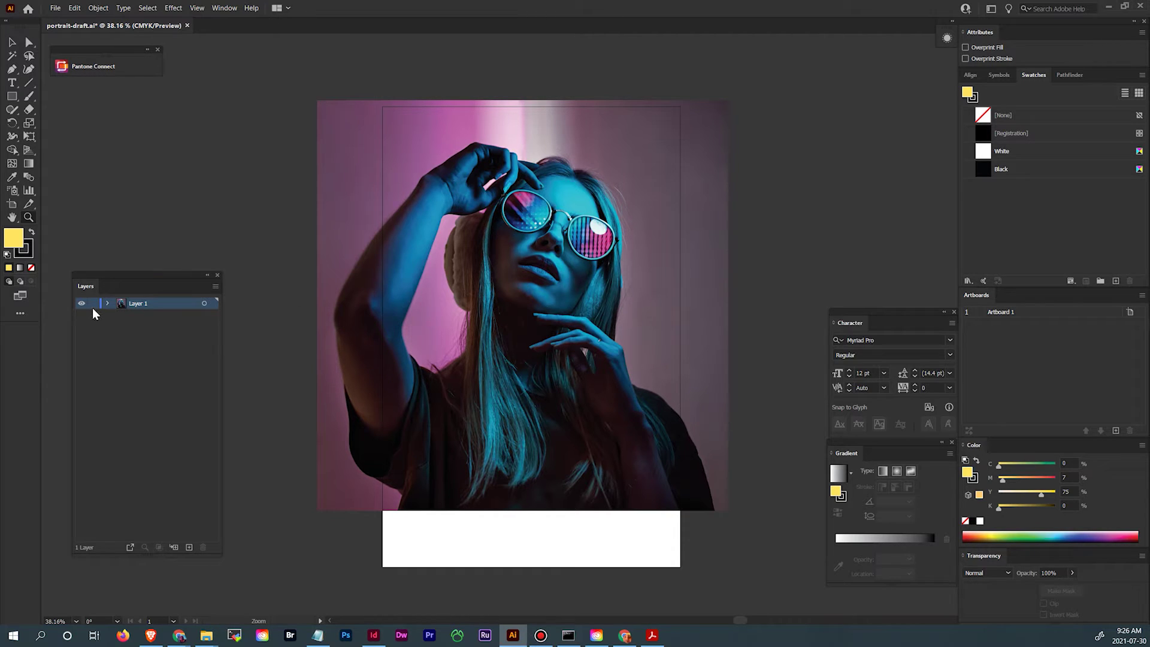
# Turn Layer 1 back into a template layer with its images dimmed to 50%.
pyautogui.doubleClick(151, 305)
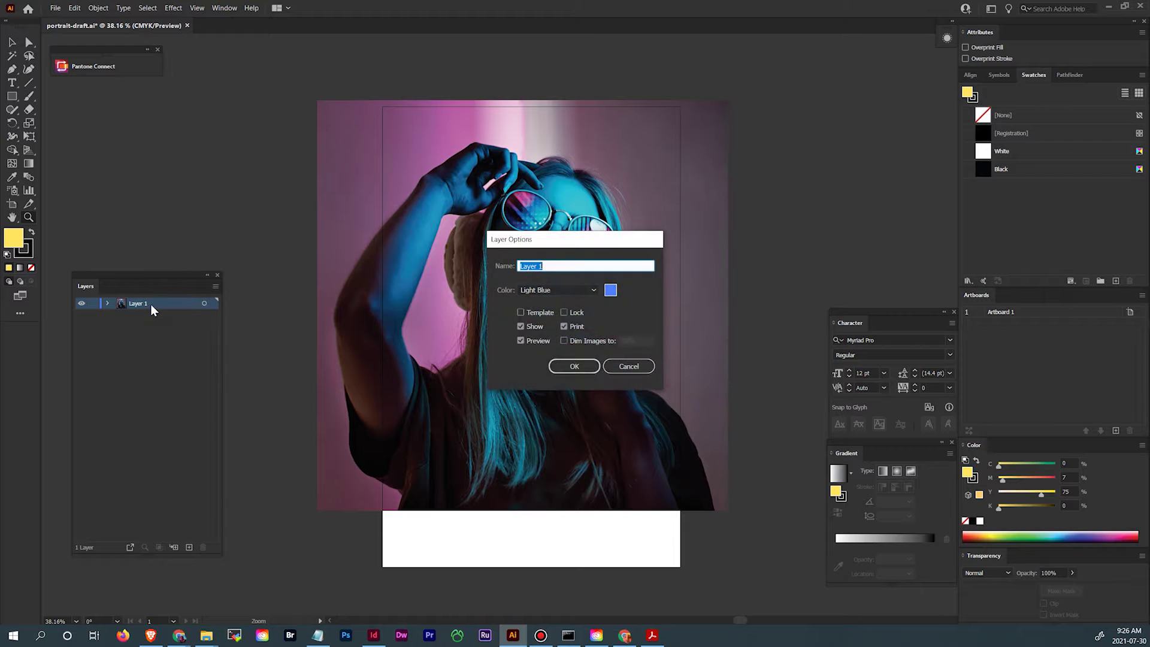
pyautogui.click(522, 313)
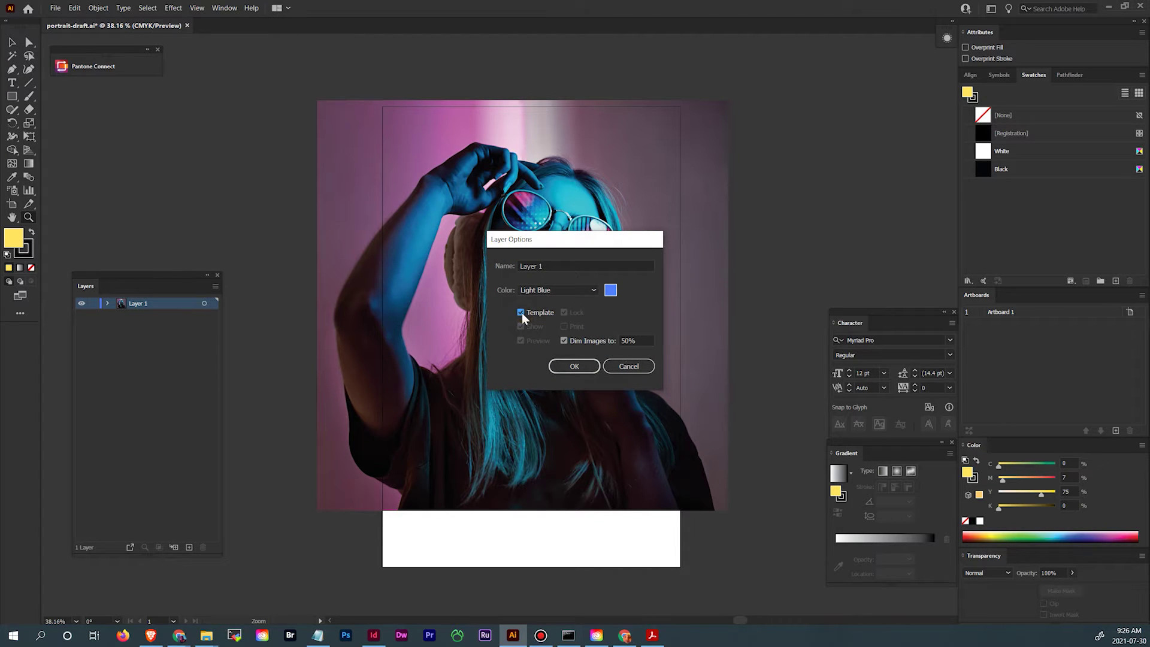
pyautogui.click(575, 367)
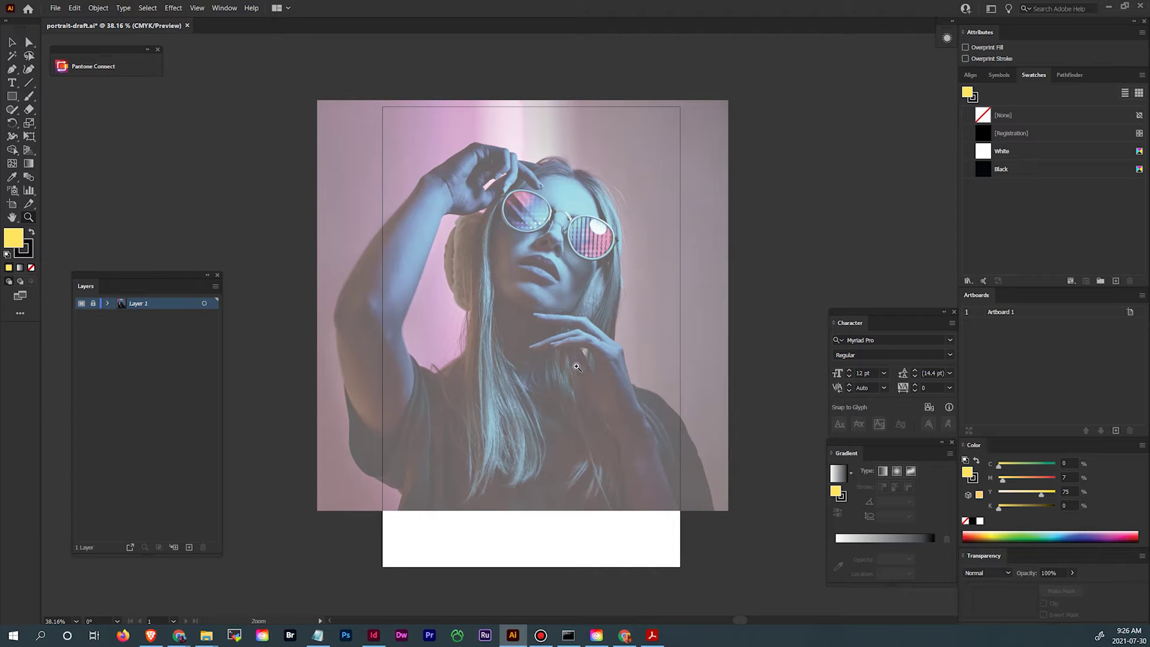
# Create a new layer named Layer 2 above the template layer and choose the Pen tool with a Black fill.
pyautogui.click(216, 286)
pyautogui.click(234, 291)
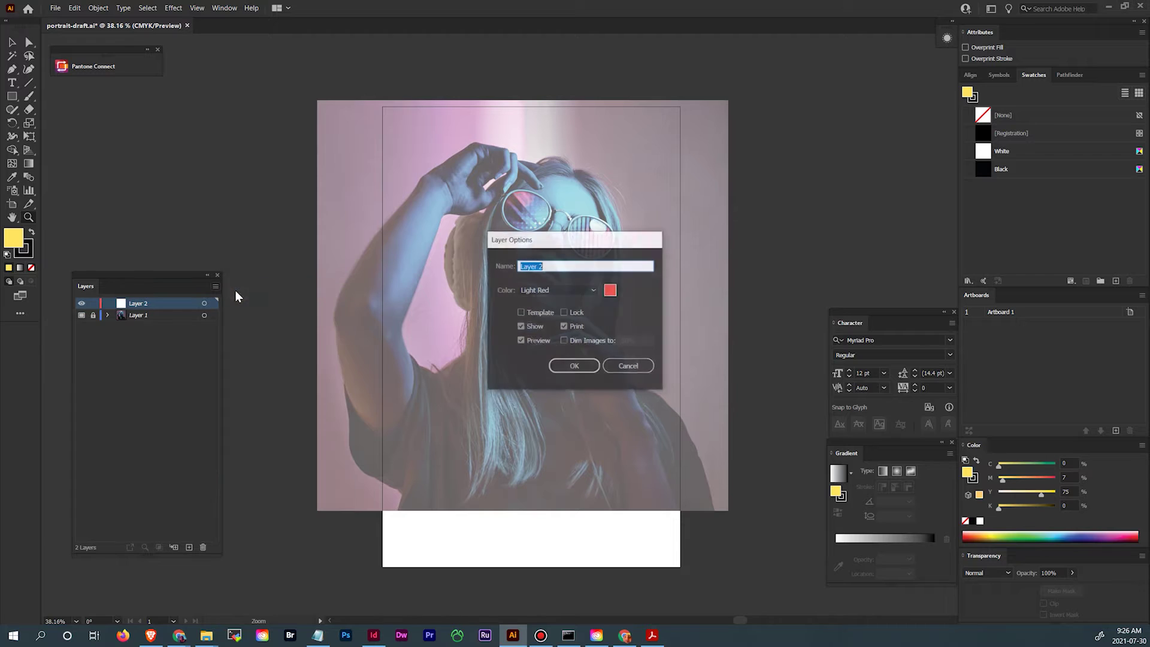
pyautogui.click(574, 366)
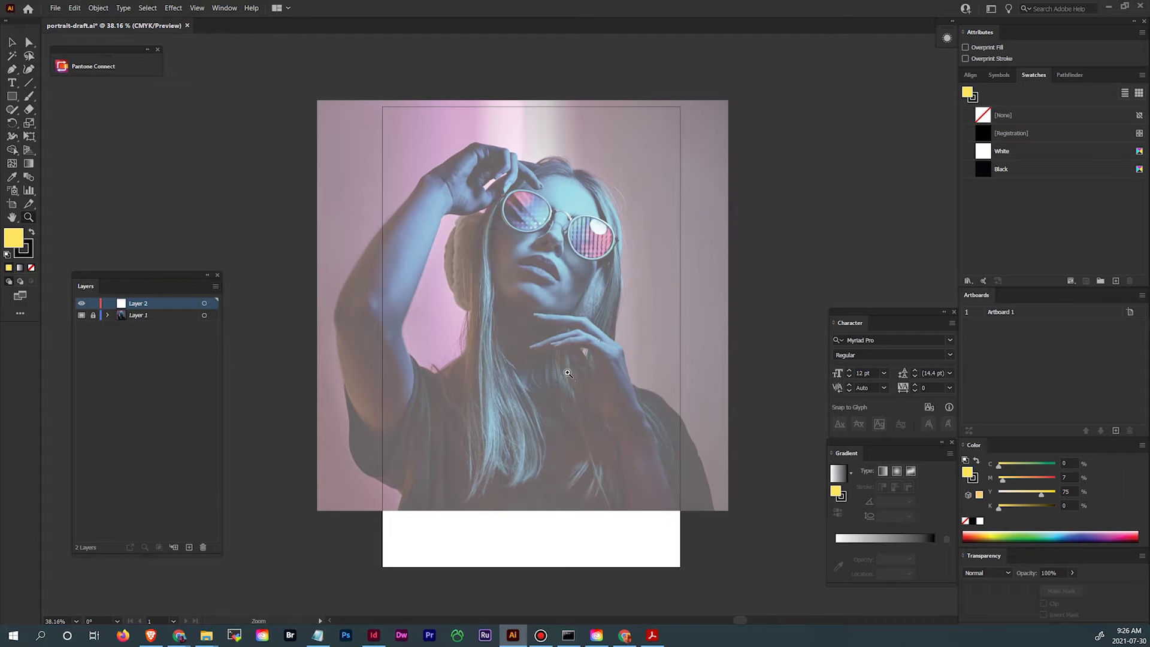
pyautogui.click(11, 69)
pyautogui.click(1020, 171)
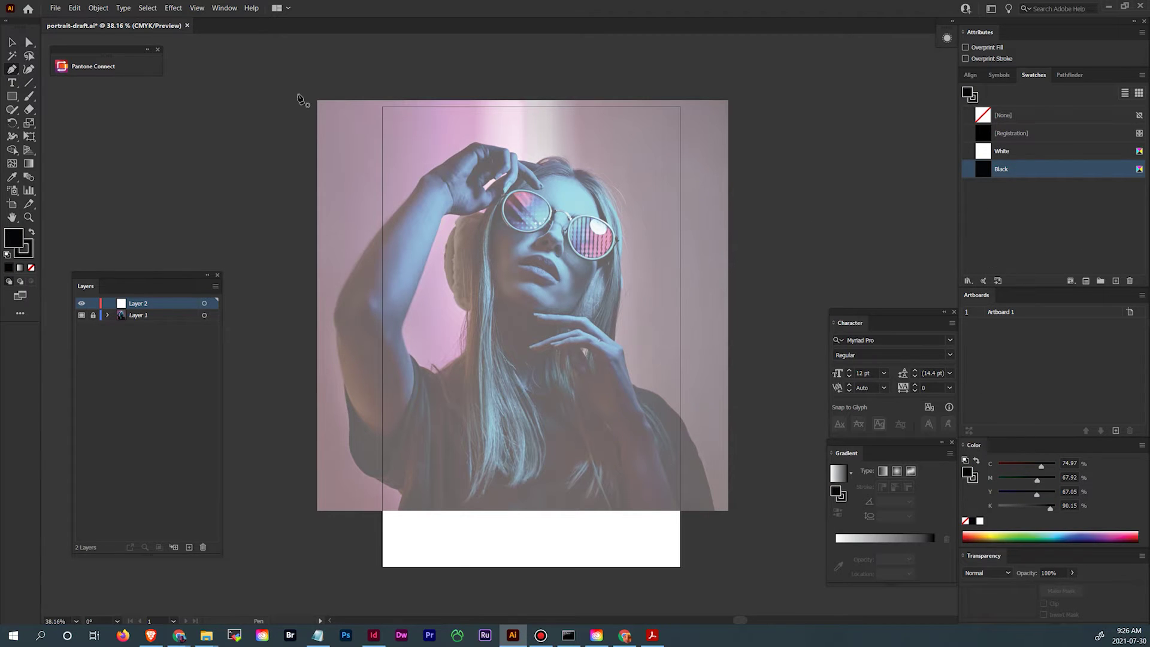
# Pick PANTONE Black 6 CP from the PANTONE Color Bridge Coated library in Pantone Connect and add it to the document's swatches.
pyautogui.click(101, 68)
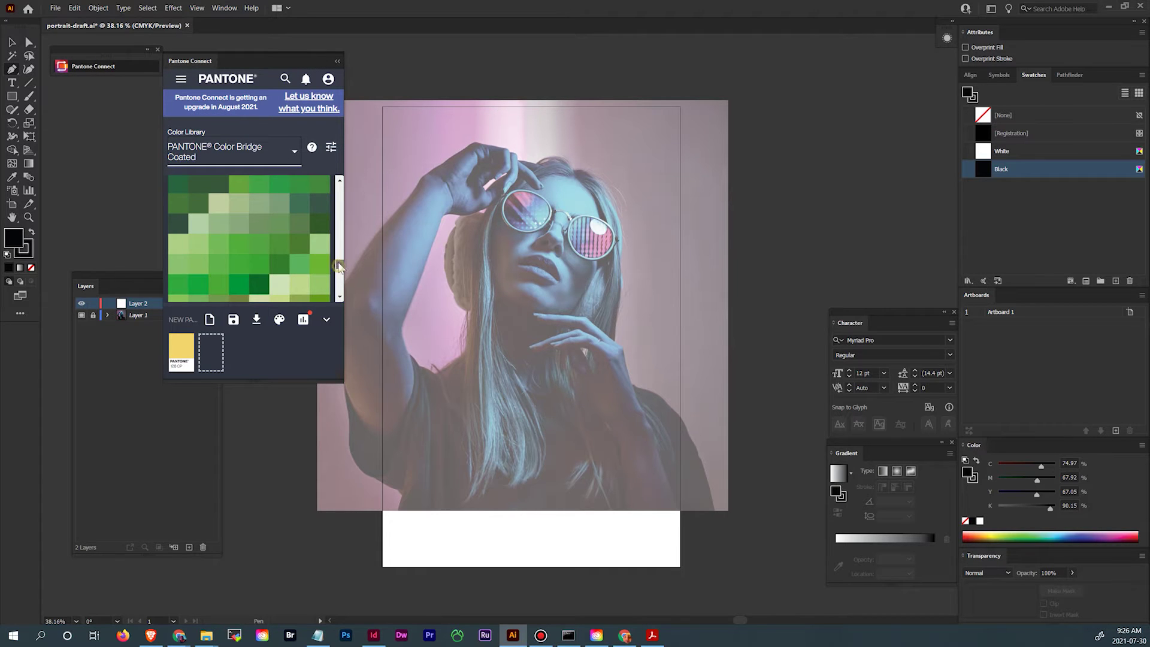
pyautogui.moveTo(340, 264); pyautogui.dragTo(339, 298)
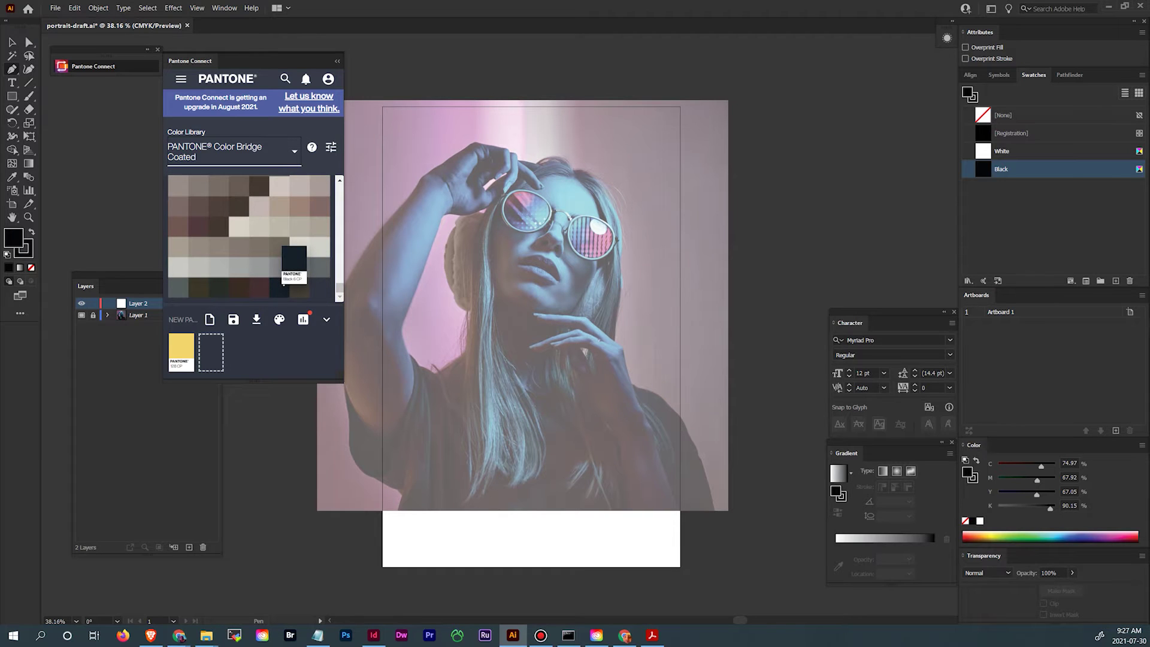
pyautogui.click(280, 288)
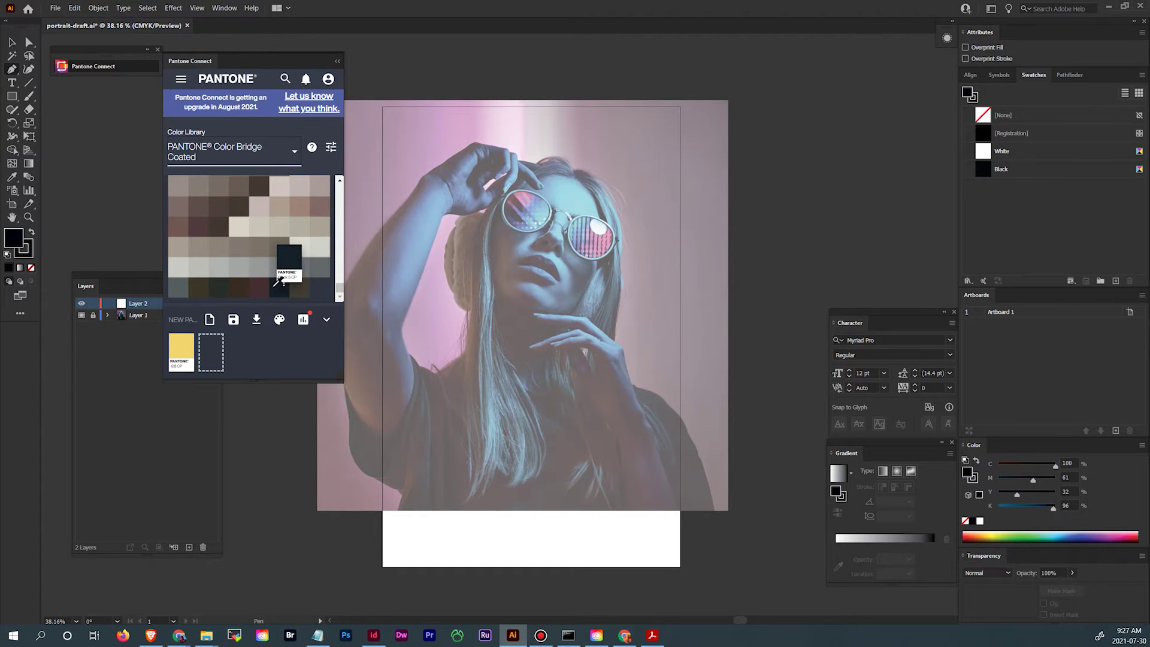
pyautogui.click(280, 290)
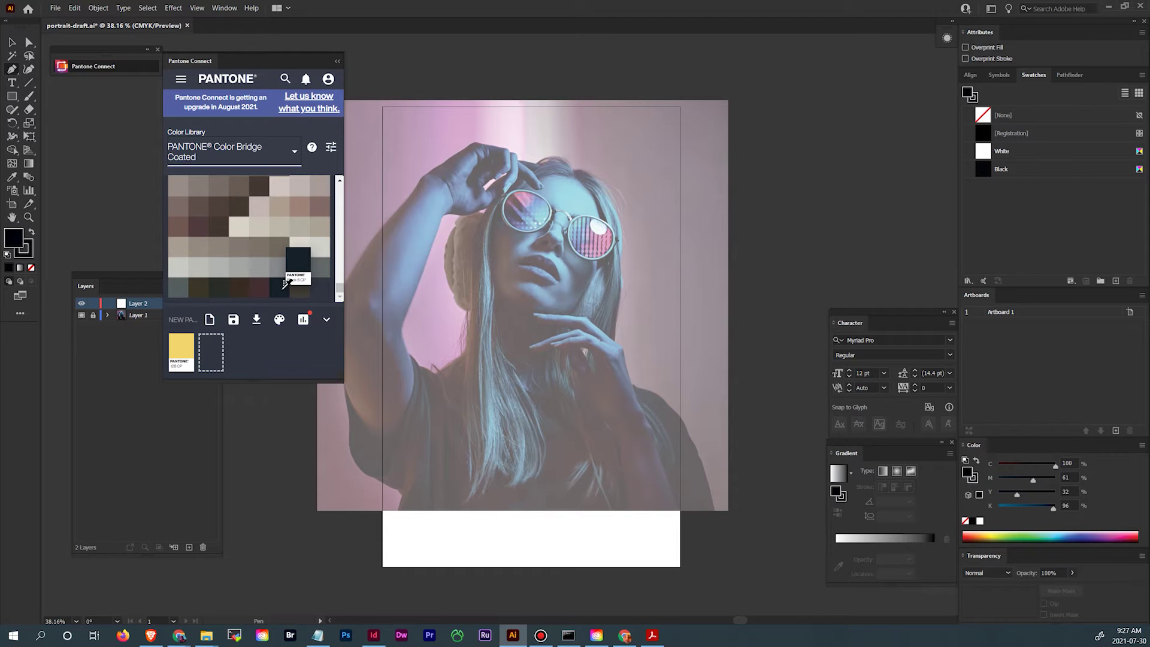
pyautogui.click(249, 321)
pyautogui.click(212, 354)
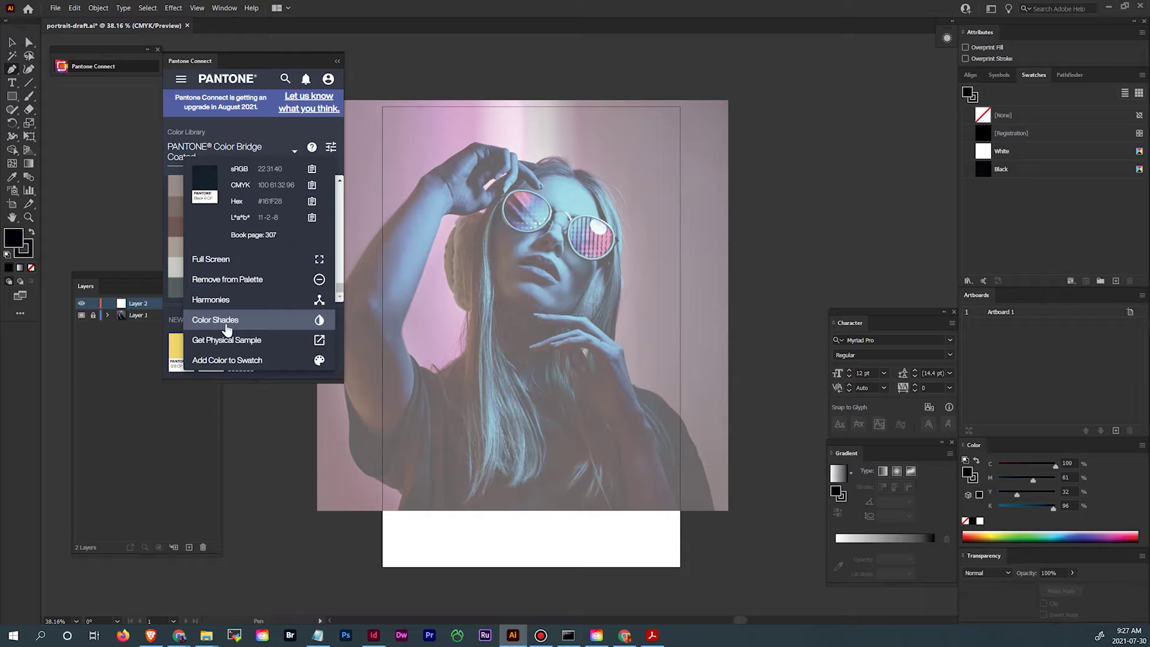
pyautogui.click(232, 359)
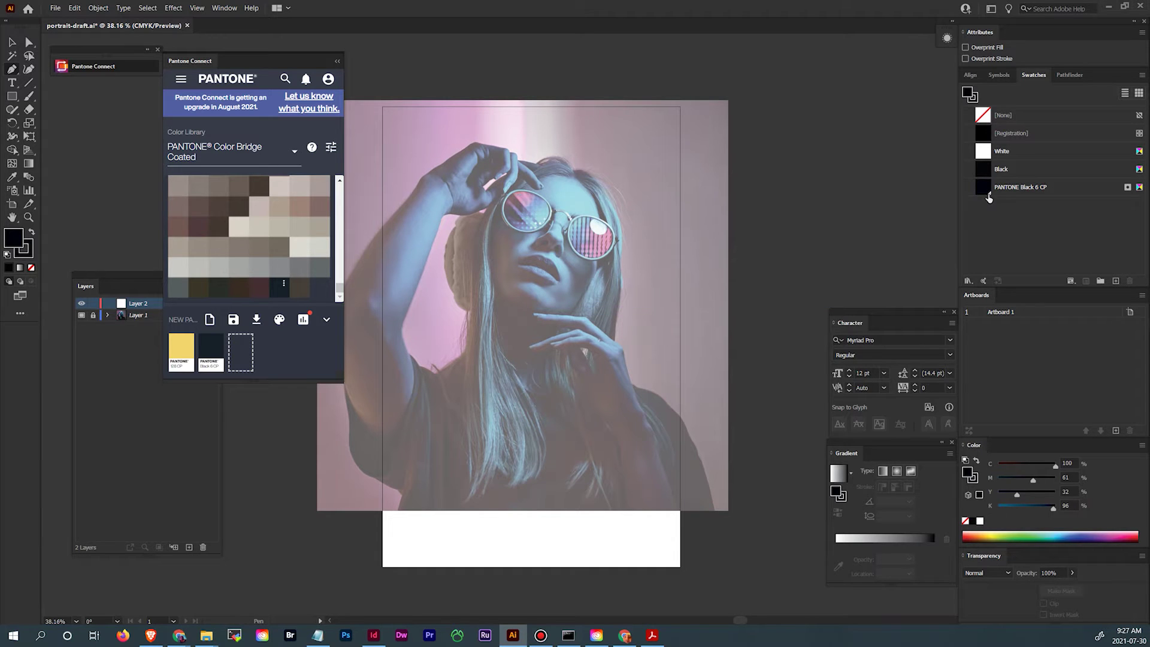
# Apply the PANTONE Black 6 CP spot color as the fill, close Pantone Connect, and set the stroke to none.
pyautogui.doubleClick(1069, 186)
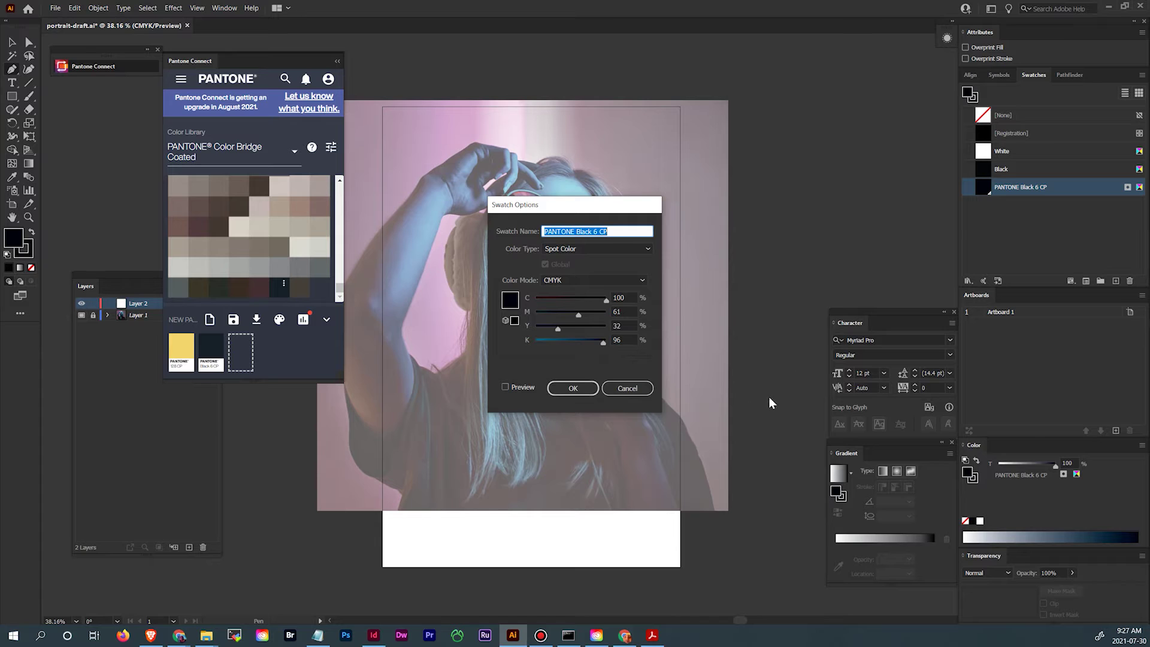
pyautogui.click(586, 391)
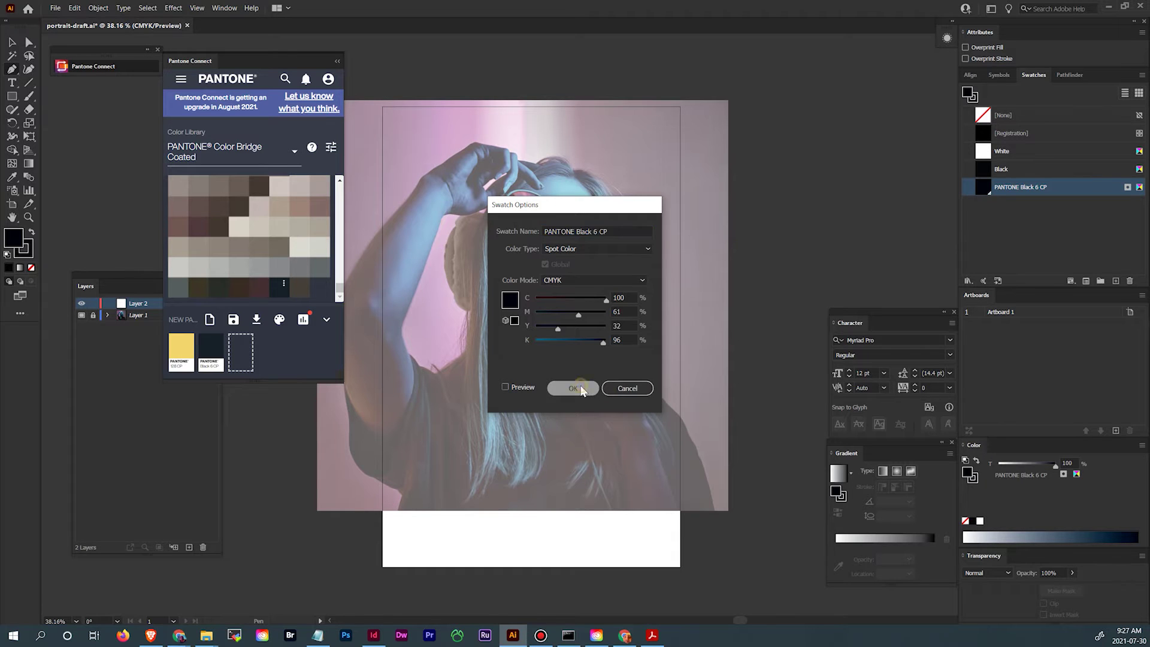
pyautogui.click(117, 68)
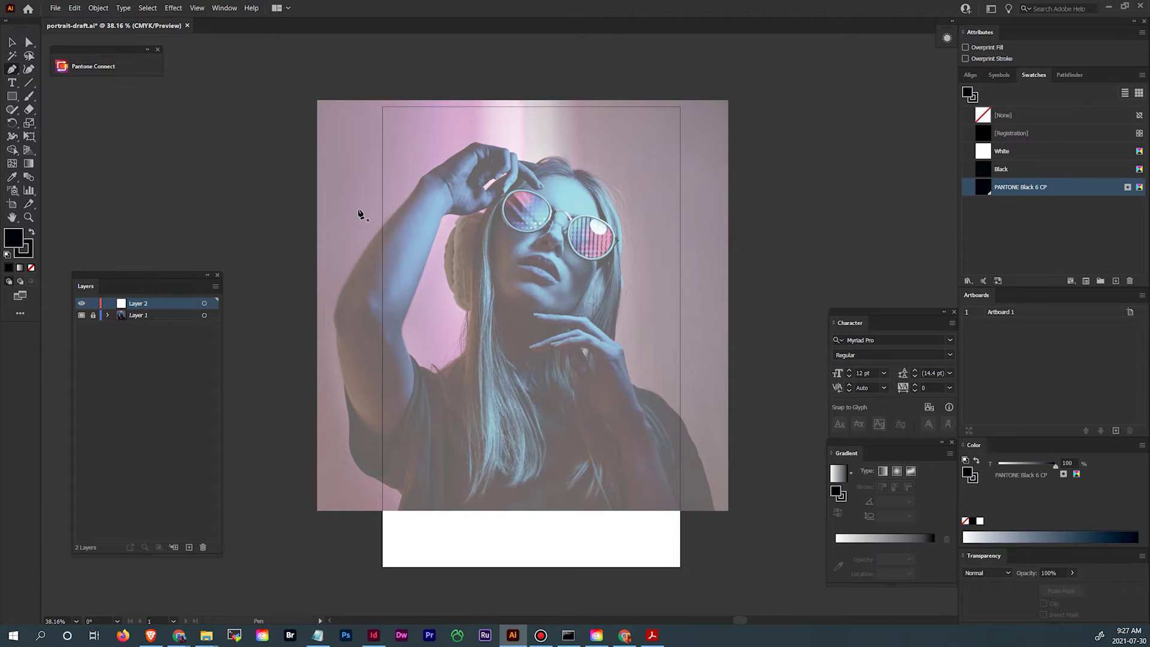
pyautogui.click(27, 252)
pyautogui.click(32, 268)
pyautogui.click(14, 238)
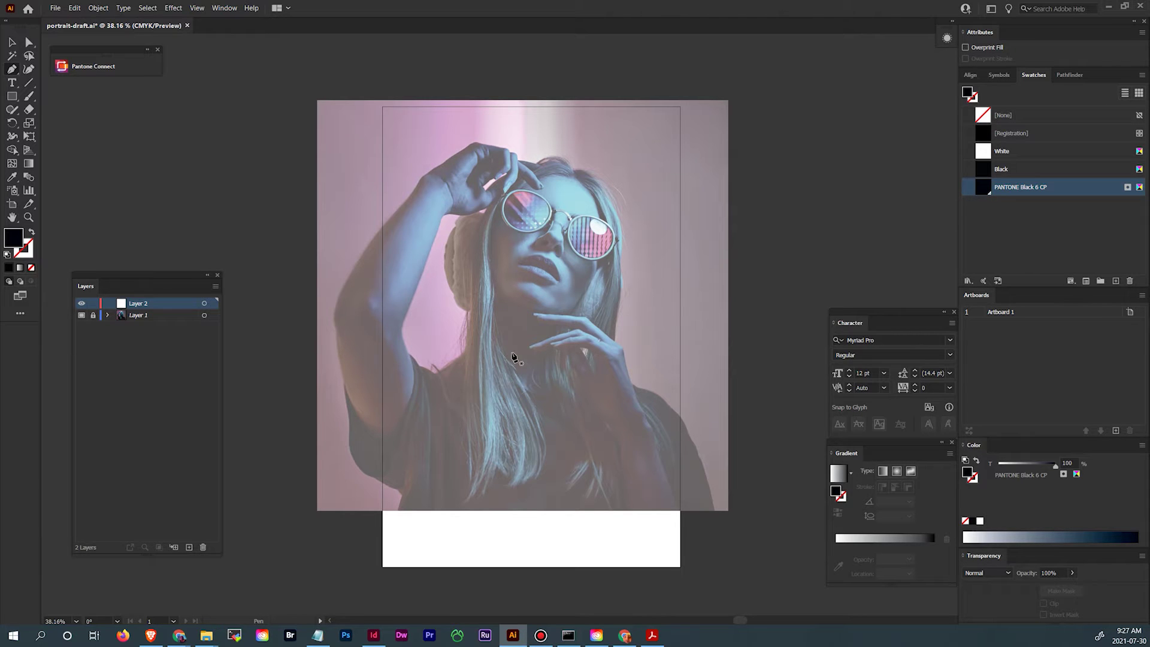
# Start tracing the hair at 100% zoom with the Pen tool, from the parting over the crown and along the raised hand's fingers.
pyautogui.hotkey('ctrl', '1')
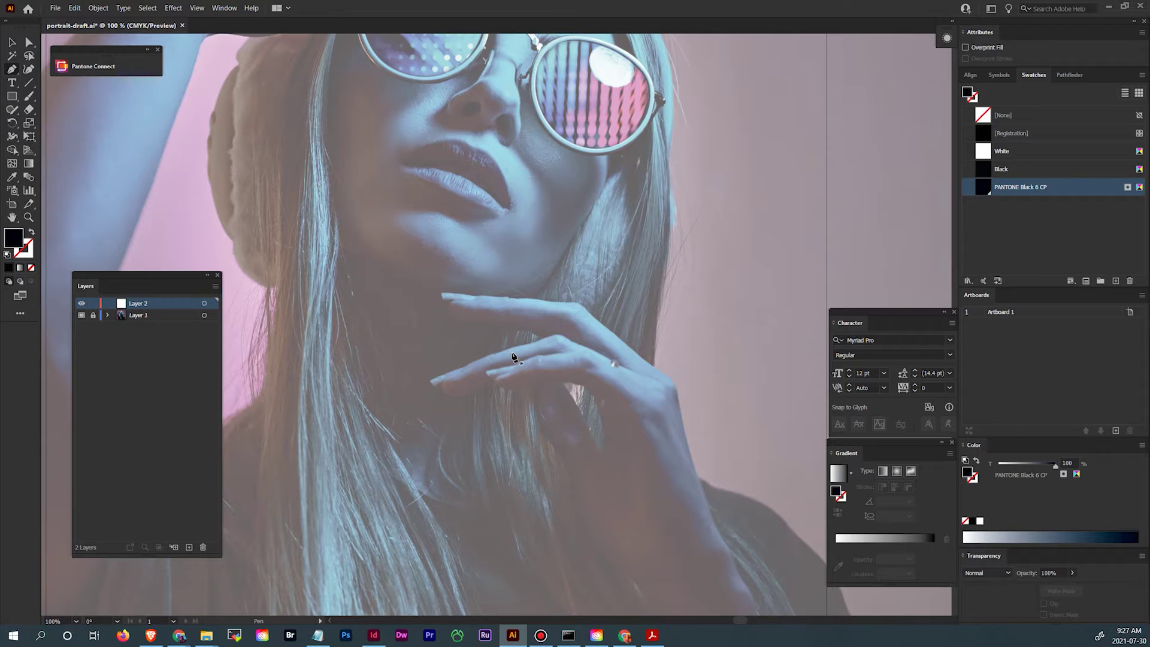
pyautogui.moveTo(316, 180); pyautogui.dragTo(462, 419)
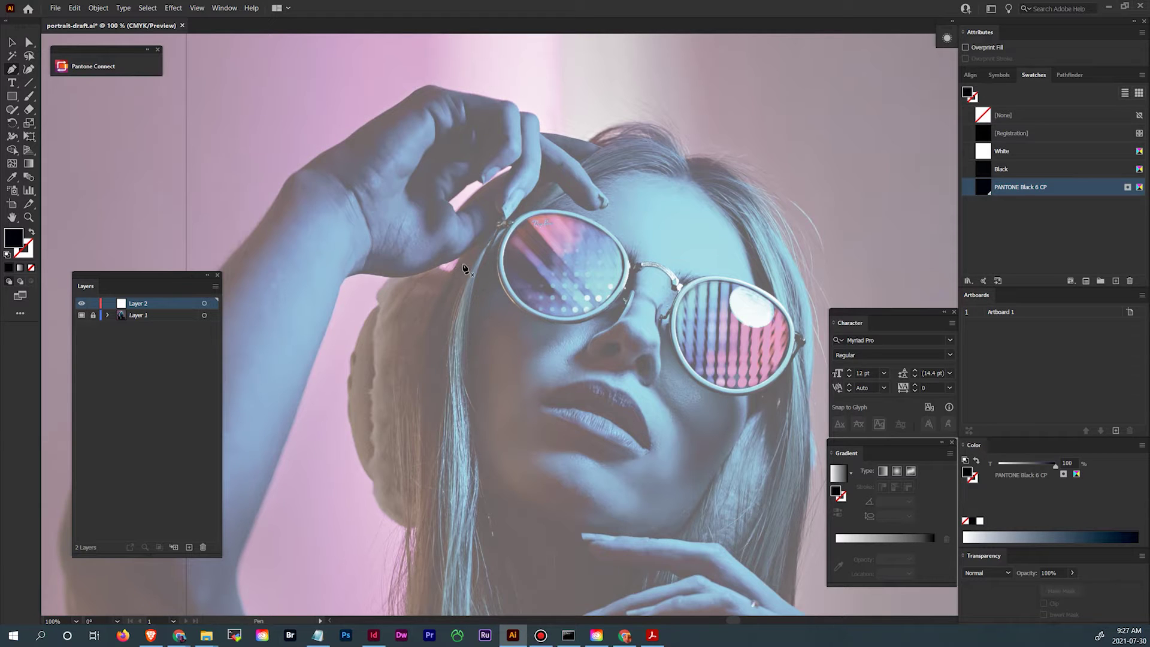
pyautogui.scroll(-8, 465, 264)
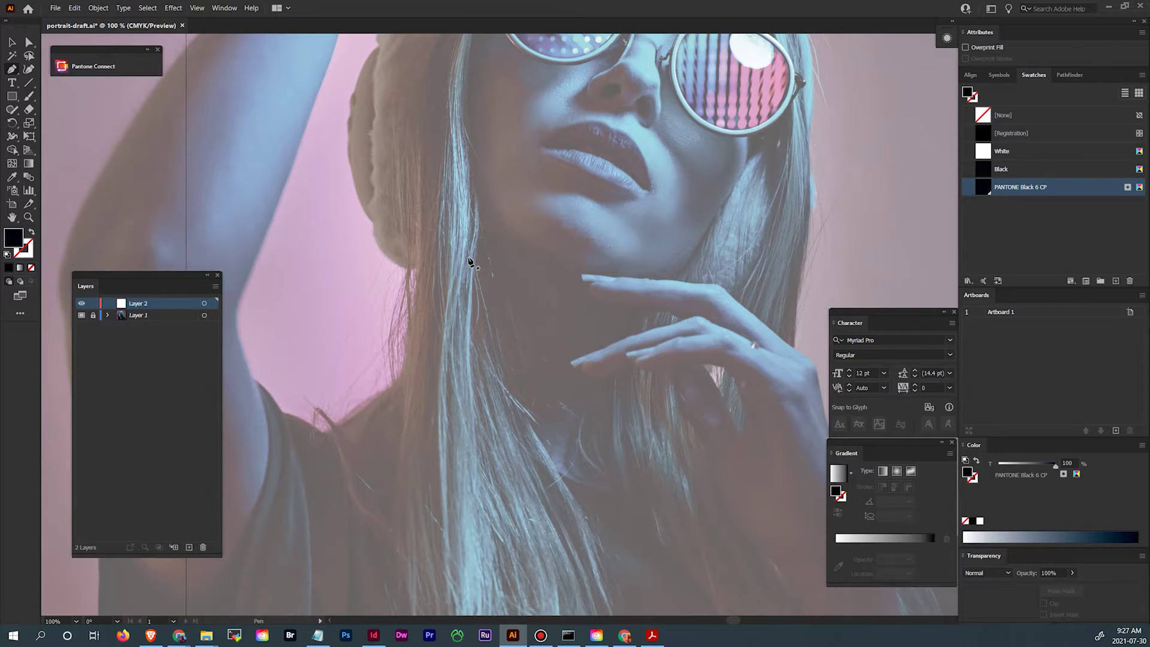
pyautogui.scroll(-3, 350, 479)
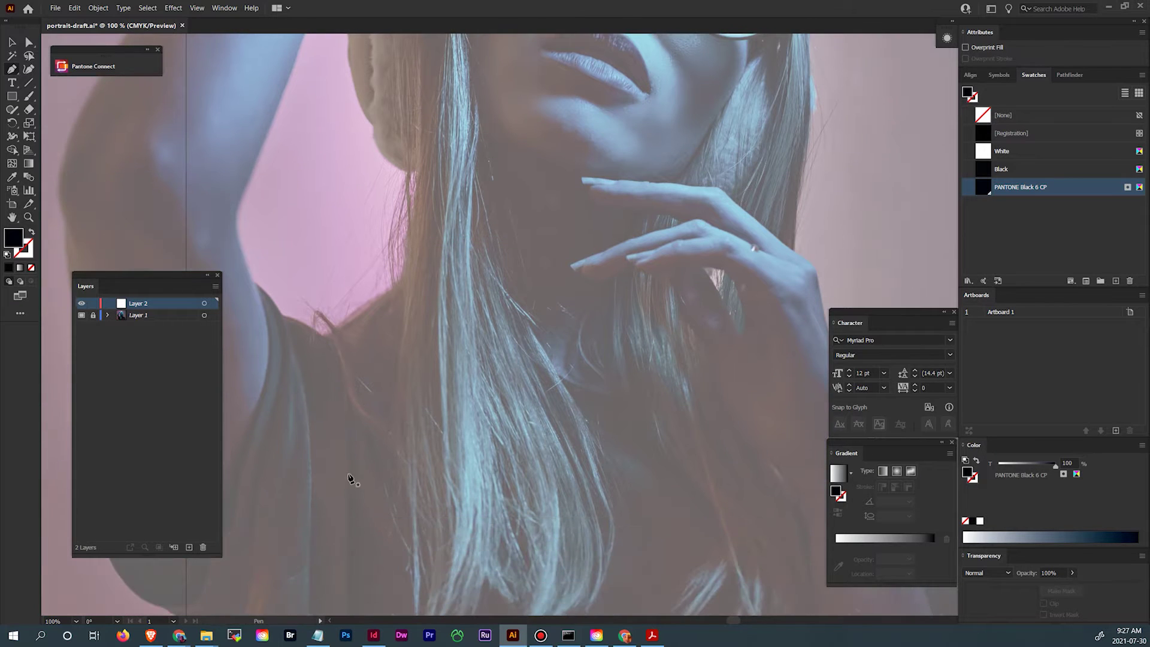
pyautogui.scroll(-3, 387, 488)
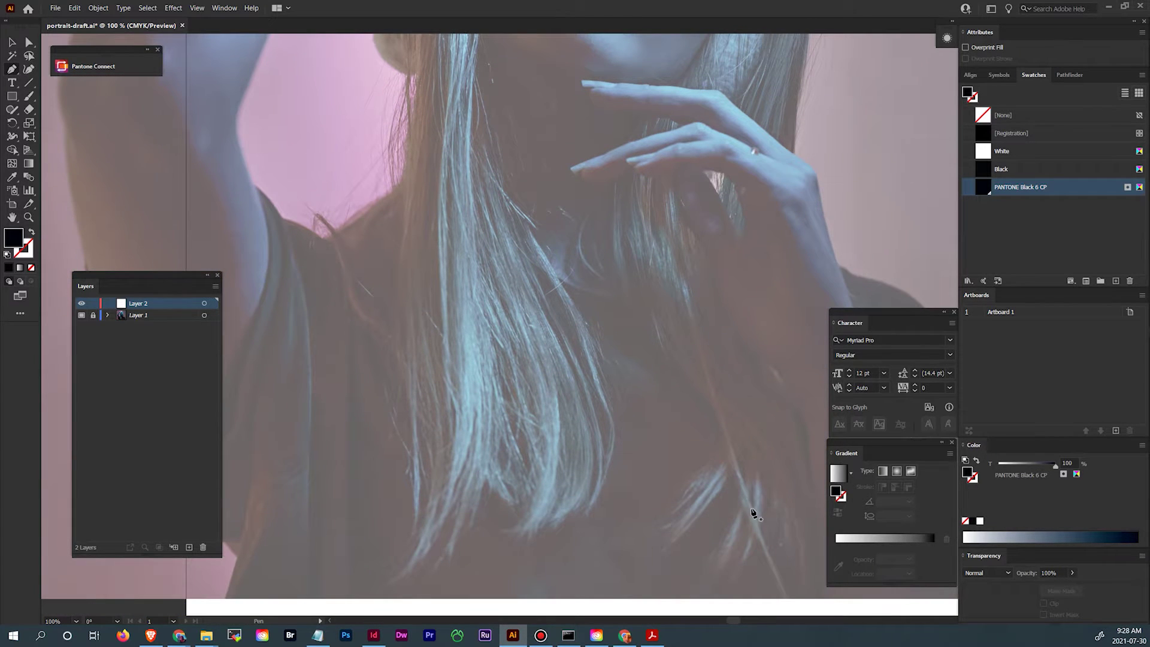
pyautogui.scroll(9, 647, 417)
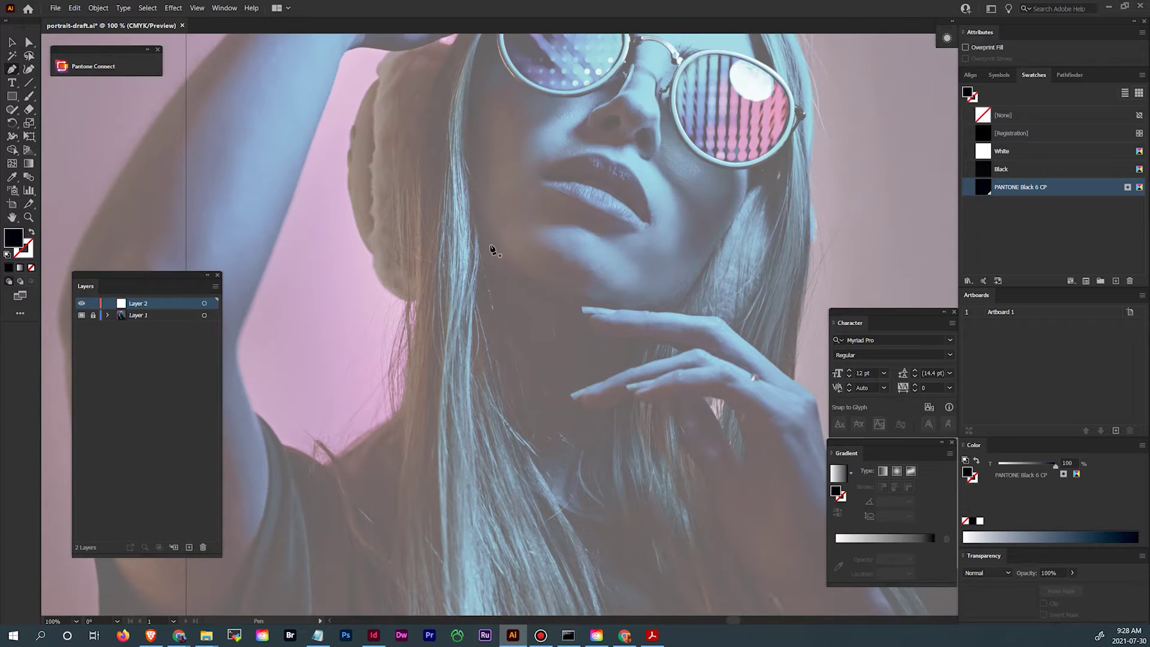
pyautogui.scroll(5, 486, 427)
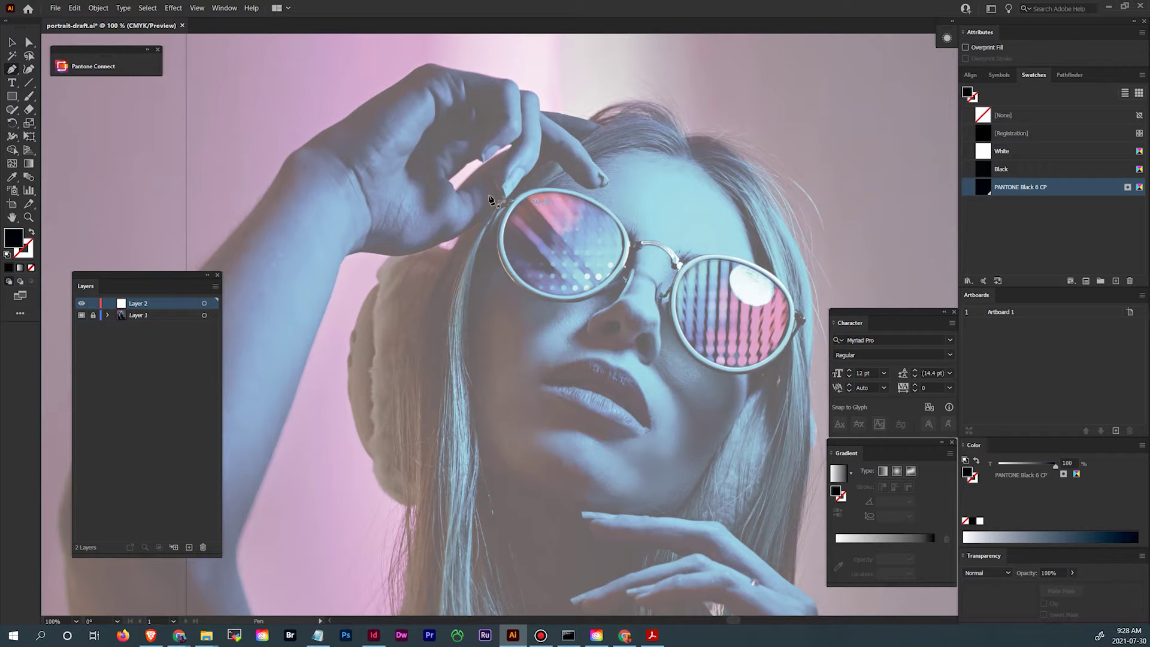
pyautogui.click(689, 135)
pyautogui.moveTo(589, 120); pyautogui.dragTo(529, 174)
pyautogui.click(475, 213)
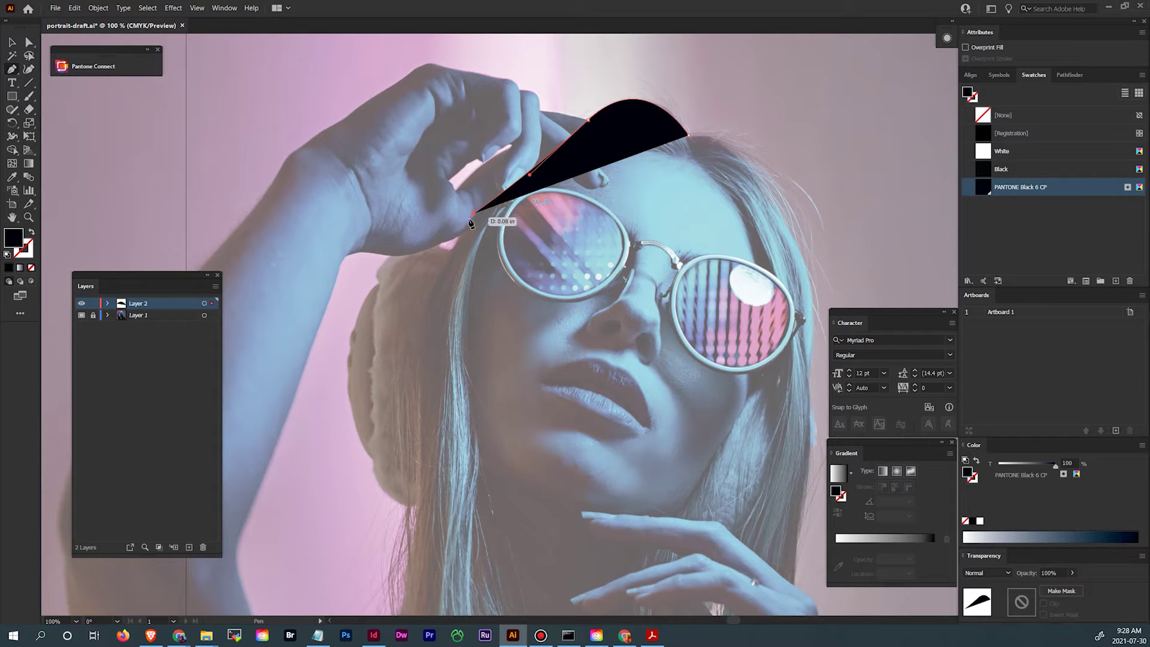
pyautogui.moveTo(449, 249); pyautogui.dragTo(424, 261)
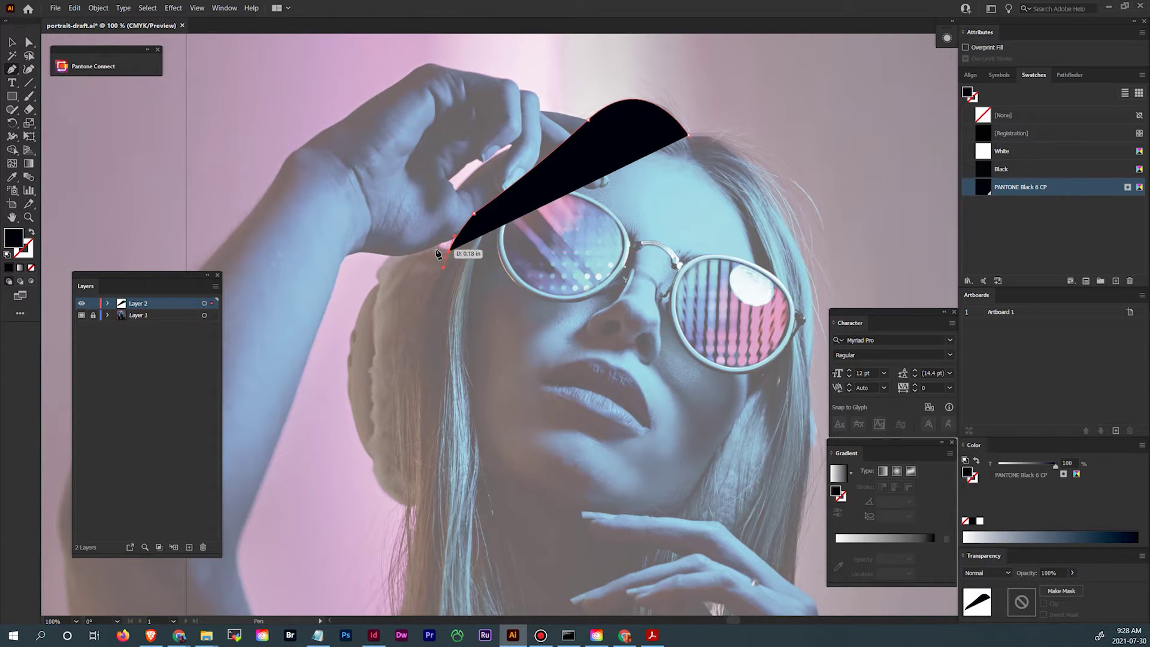
# Continue the path around the outer edge of the knitted hat behind the woman's head.
pyautogui.click(401, 253)
pyautogui.click(379, 279)
pyautogui.click(354, 329)
pyautogui.moveTo(362, 367); pyautogui.dragTo(401, 253)
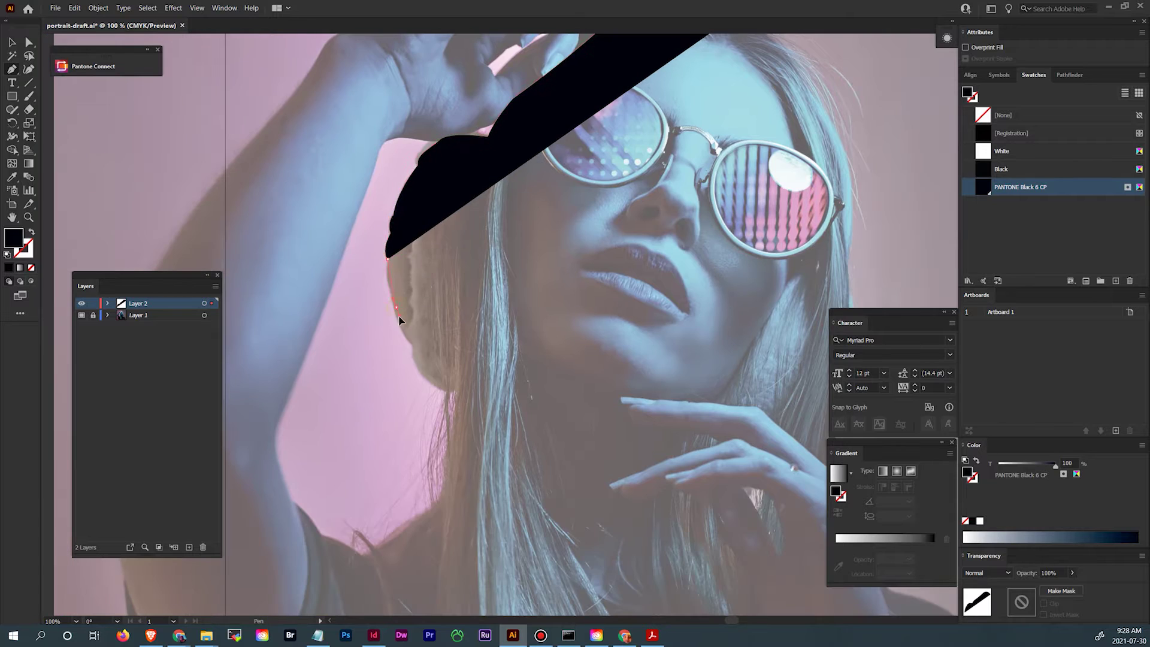
pyautogui.moveTo(398, 321); pyautogui.dragTo(431, 386)
# Continue the path down the outer edge of the long hair to its lowest tip and around the first pointed strands.
pyautogui.moveTo(443, 452); pyautogui.dragTo(442, 207)
pyautogui.click(427, 224)
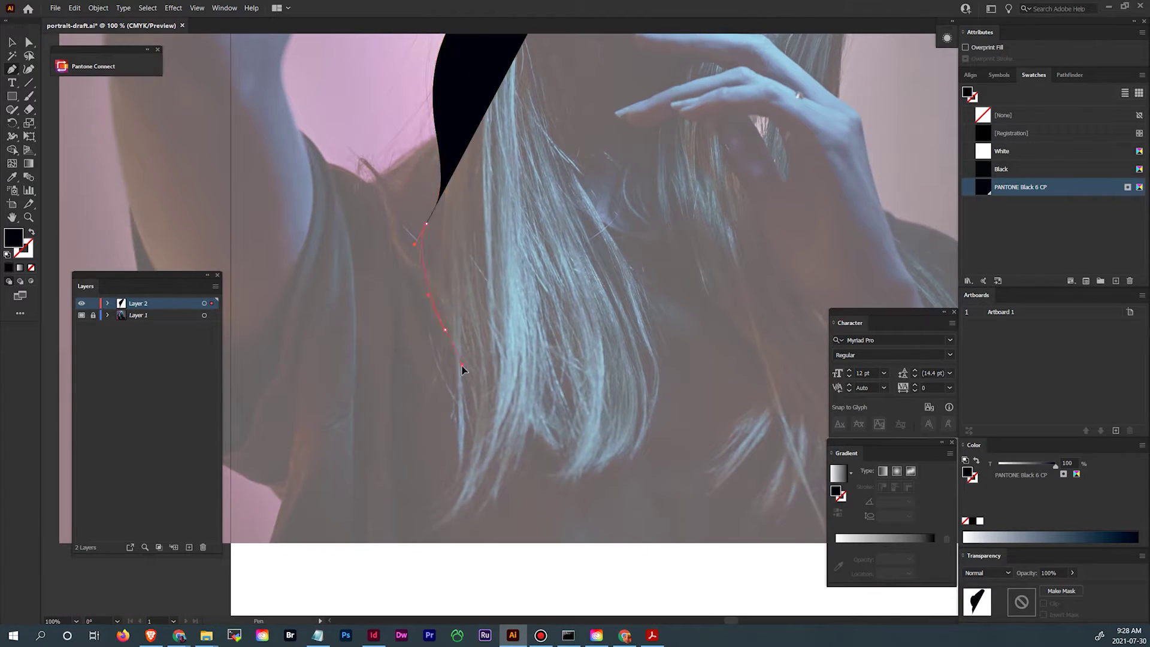
pyautogui.moveTo(462, 372); pyautogui.dragTo(466, 205)
pyautogui.click(449, 161)
pyautogui.click(439, 368)
pyautogui.click(464, 358)
pyautogui.click(490, 325)
pyautogui.click(511, 302)
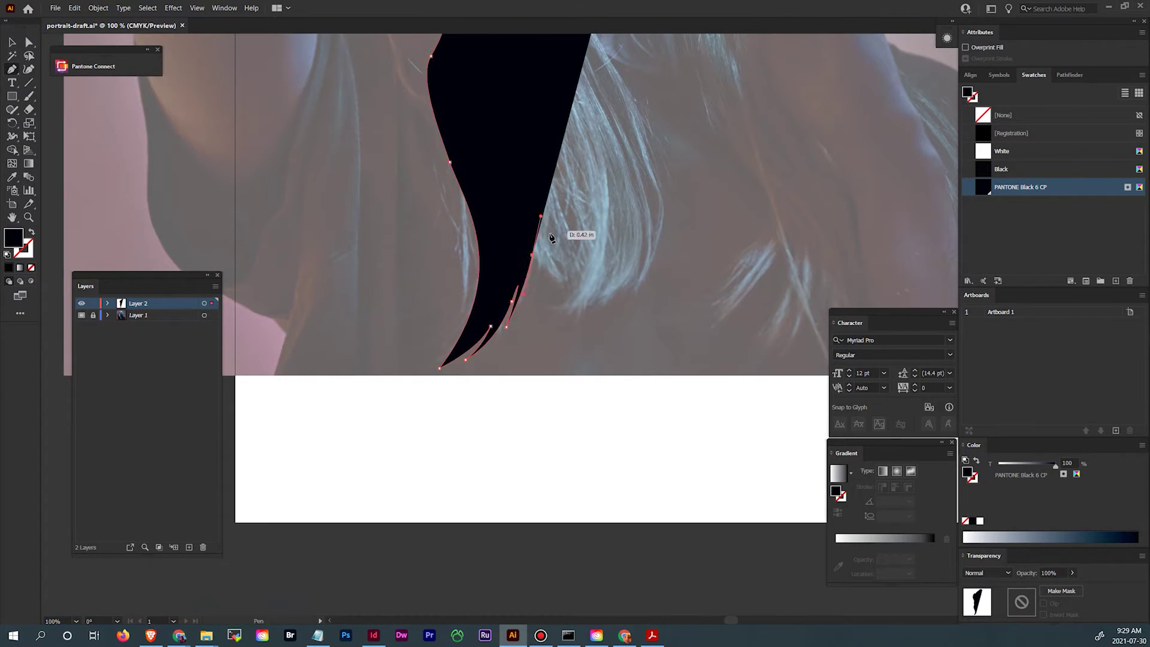
# Trace the curled and pointed strand ends along the bottom of the hair at 200% zoom.
pyautogui.scroll(3, 560, 239)
pyautogui.hscroll(-2, 548, 231)
pyautogui.scroll(-1, 593, 335)
pyautogui.press('p')
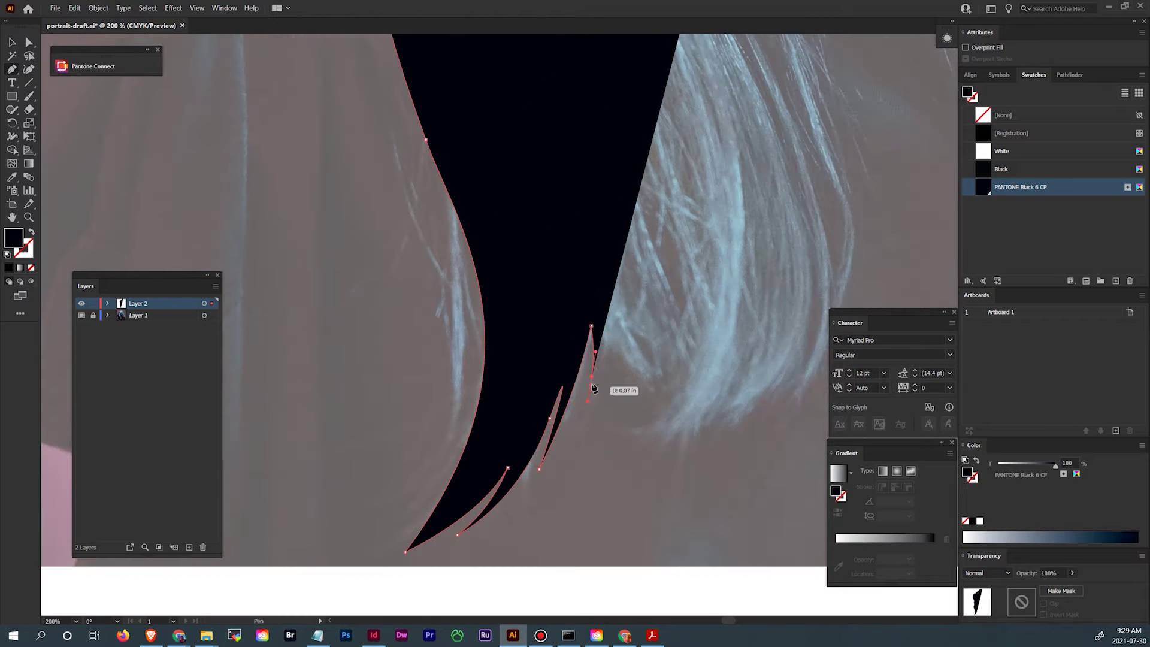
pyautogui.click(605, 338)
pyautogui.moveTo(648, 397); pyautogui.dragTo(719, 431)
pyautogui.click(629, 416)
pyautogui.click(619, 440)
pyautogui.click(713, 409)
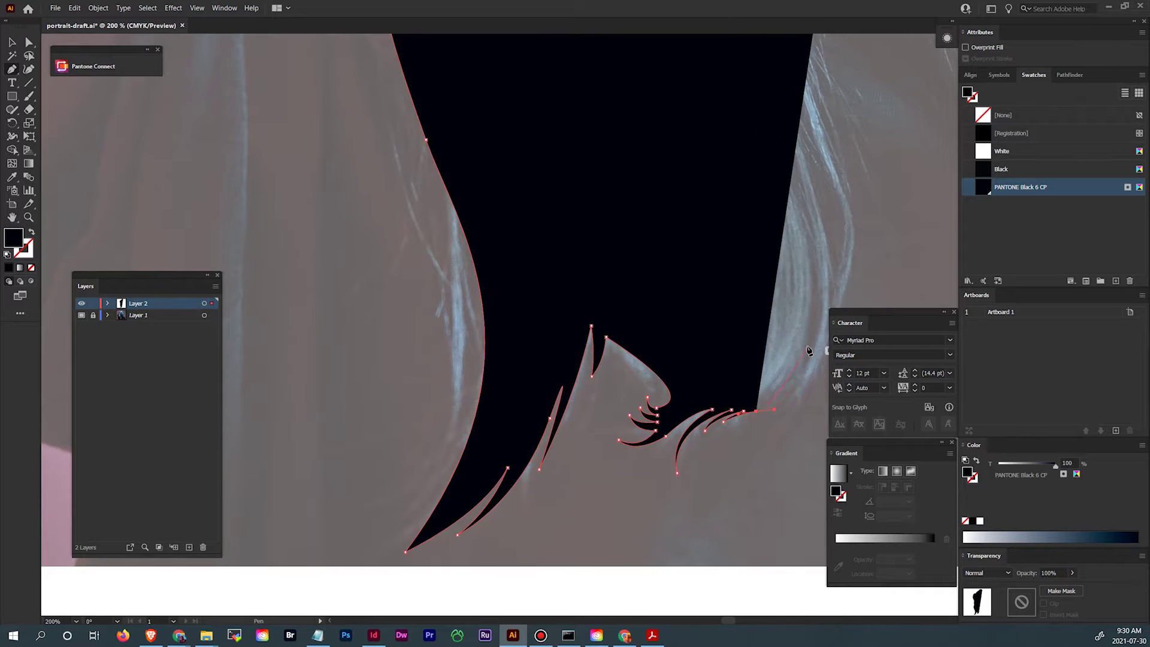
# Carry the path up the inner edge of the long hair, cutting thin strand gaps and ending in a hook on the upper chest.
pyautogui.moveTo(811, 352); pyautogui.dragTo(617, 419)
pyautogui.scroll(-1, 707, 280)
pyautogui.moveTo(515, 297); pyautogui.dragTo(442, 226)
pyautogui.click(568, 447)
pyautogui.moveTo(572, 384); pyautogui.dragTo(585, 457)
pyautogui.moveTo(516, 267); pyautogui.dragTo(465, 220)
pyautogui.click(511, 215)
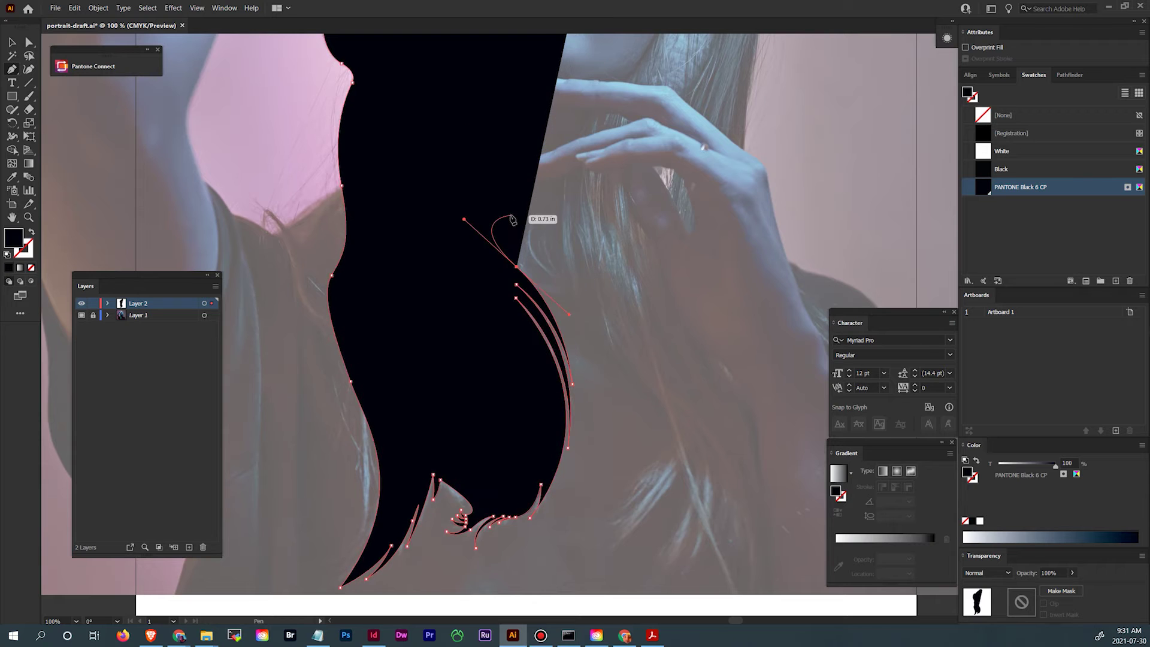
# Carry the hair path from the chest hook down the second lock to its tip and around its first pointed strands.
pyautogui.moveTo(528, 270); pyautogui.dragTo(590, 317)
pyautogui.moveTo(610, 529); pyautogui.dragTo(583, 543)
pyautogui.click(610, 530)
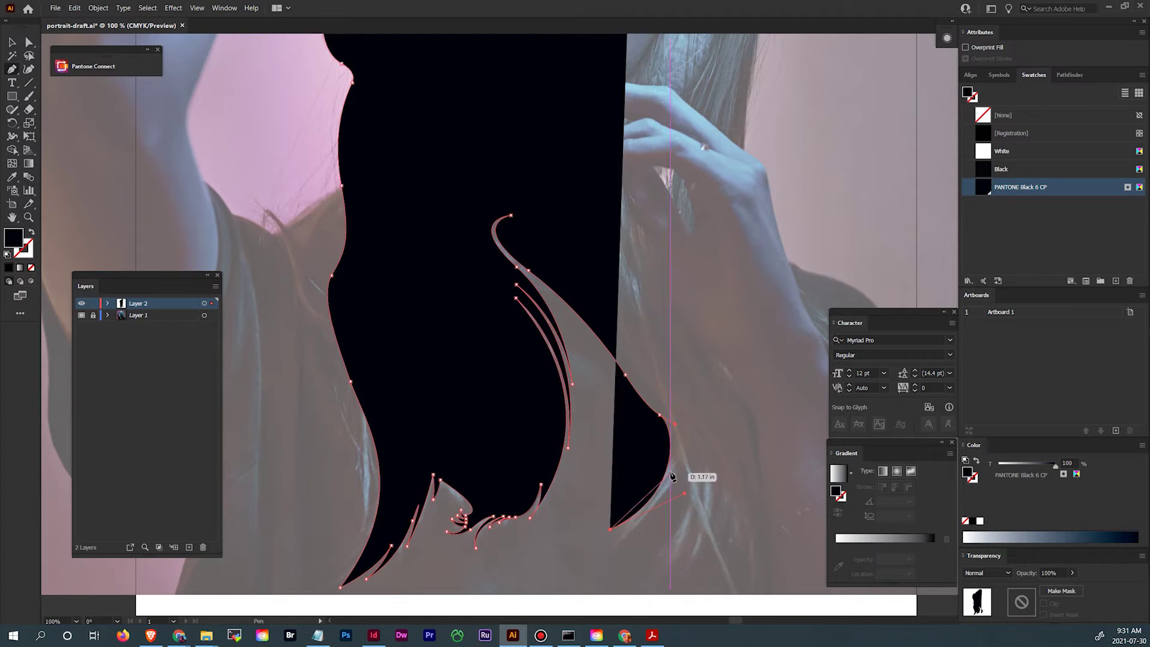
pyautogui.moveTo(674, 464); pyautogui.dragTo(682, 442)
pyautogui.click(674, 464)
pyautogui.moveTo(642, 522); pyautogui.dragTo(629, 533)
pyautogui.moveTo(680, 462); pyautogui.dragTo(685, 445)
pyautogui.moveTo(668, 503); pyautogui.dragTo(659, 515)
pyautogui.click(668, 503)
pyautogui.moveTo(688, 454); pyautogui.dragTo(689, 438)
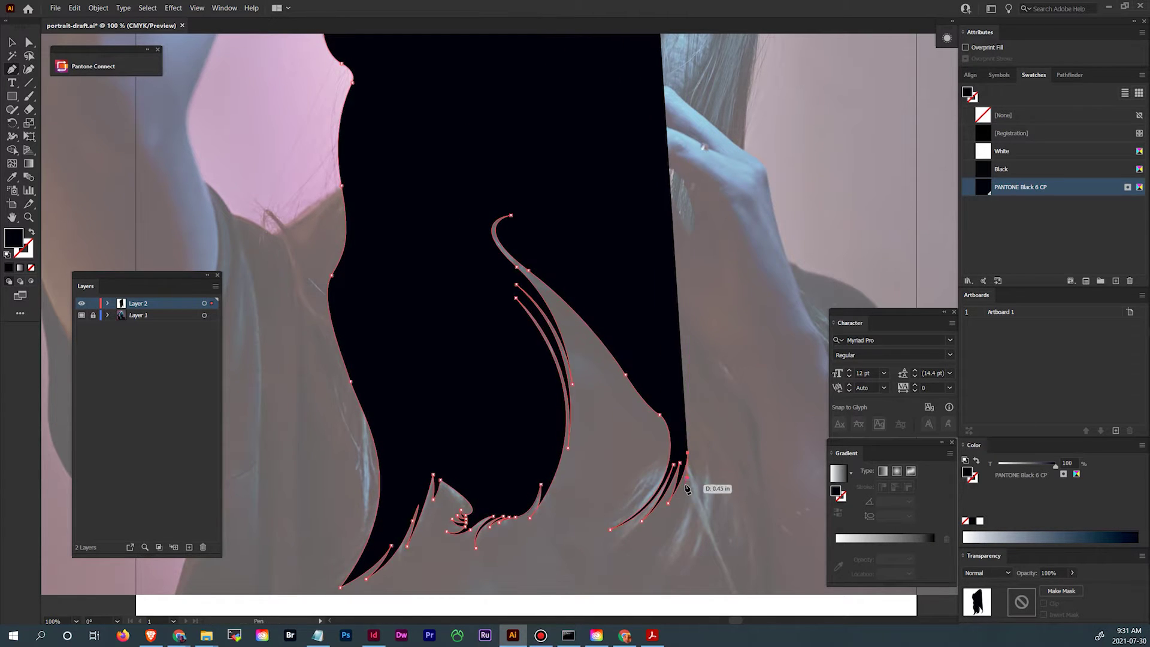
# Trace the short zigzag strand points up the outer side of the second lock's tip.
pyautogui.moveTo(685, 483); pyautogui.dragTo(680, 494)
pyautogui.moveTo(696, 446); pyautogui.dragTo(697, 430)
pyautogui.moveTo(695, 472); pyautogui.dragTo(690, 490)
pyautogui.moveTo(699, 433); pyautogui.dragTo(695, 411)
pyautogui.moveTo(702, 463); pyautogui.dragTo(699, 474)
pyautogui.click(702, 463)
pyautogui.moveTo(703, 406); pyautogui.dragTo(697, 389)
pyautogui.moveTo(710, 443); pyautogui.dragTo(713, 459)
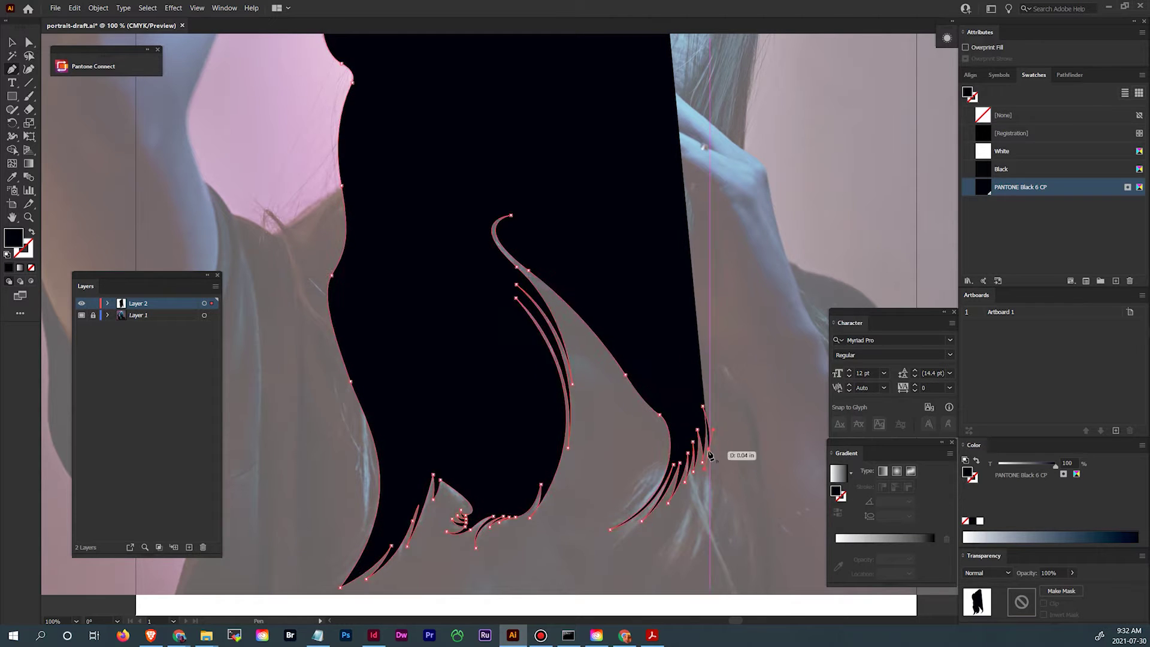
pyautogui.moveTo(668, 505); pyautogui.dragTo(671, 500)
pyautogui.moveTo(705, 435); pyautogui.dragTo(683, 480)
pyautogui.moveTo(704, 390); pyautogui.dragTo(714, 405)
# Continue the path up the outer edge of the hair past the sunglasses and close it at the crown.
pyautogui.hotkey('ctrl', '-')
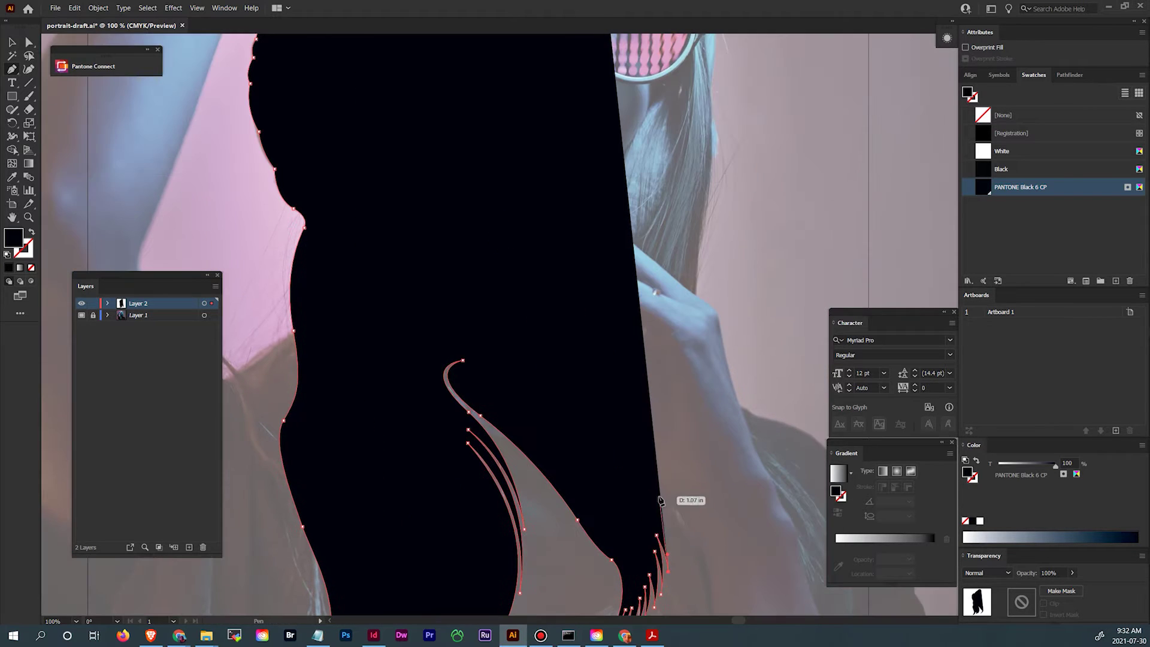
pyautogui.hotkey('ctrl', '-')
pyautogui.moveTo(578, 327); pyautogui.dragTo(590, 323)
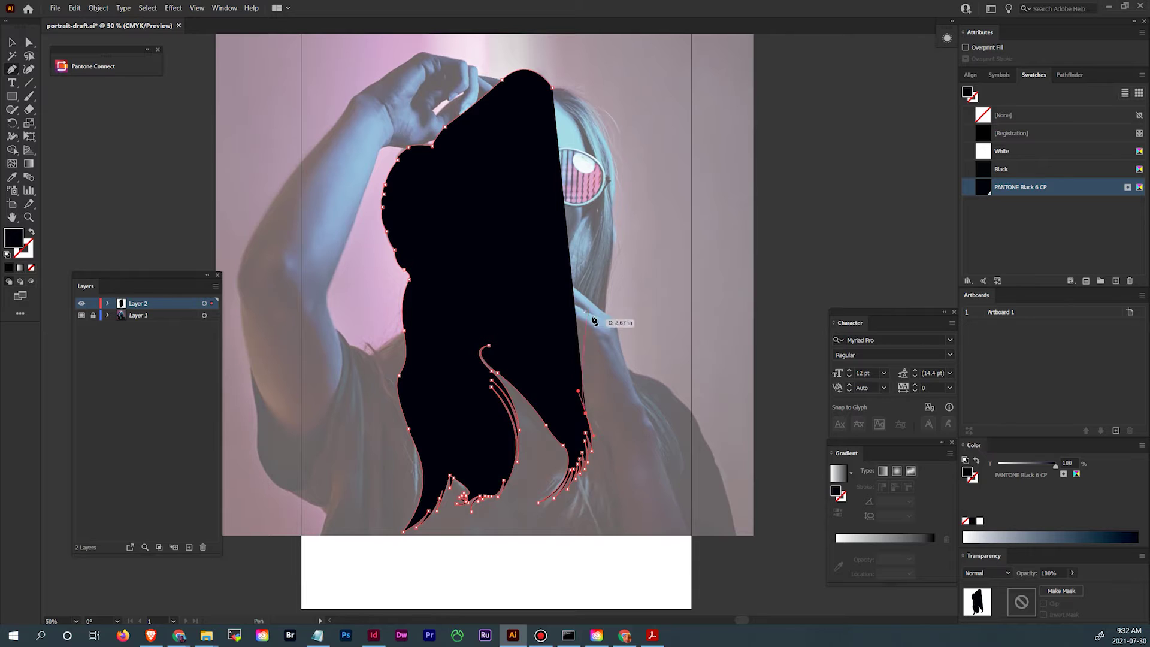
pyautogui.moveTo(615, 247); pyautogui.dragTo(627, 245)
pyautogui.moveTo(615, 195); pyautogui.dragTo(637, 180)
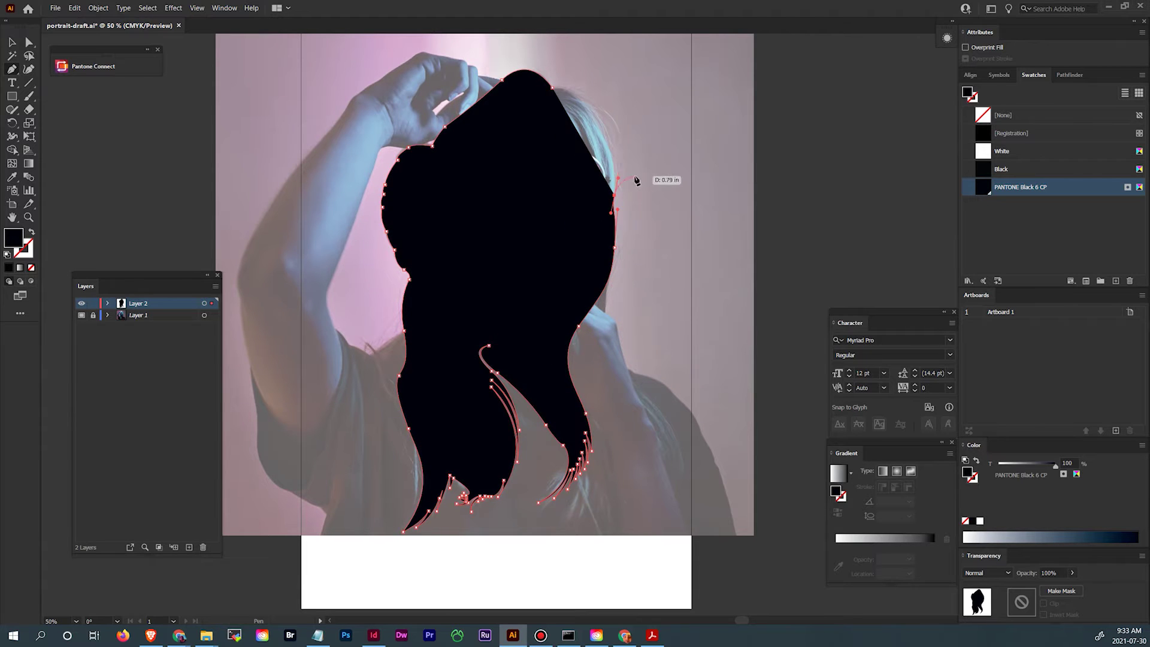
pyautogui.click(551, 88)
# Compare the closed hair shape with the photo by switching between outline and preview display.
pyautogui.press('v')
pyautogui.hscroll(-3, 458, 258)
pyautogui.press('space')
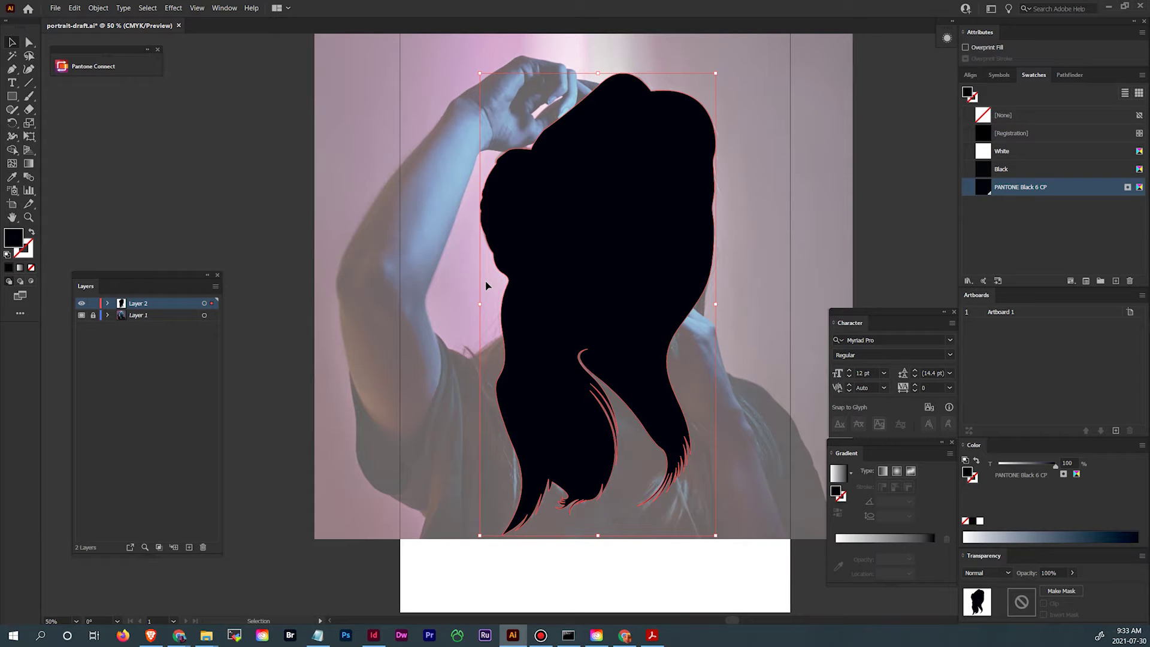
pyautogui.hotkey('ctrl', 'y')
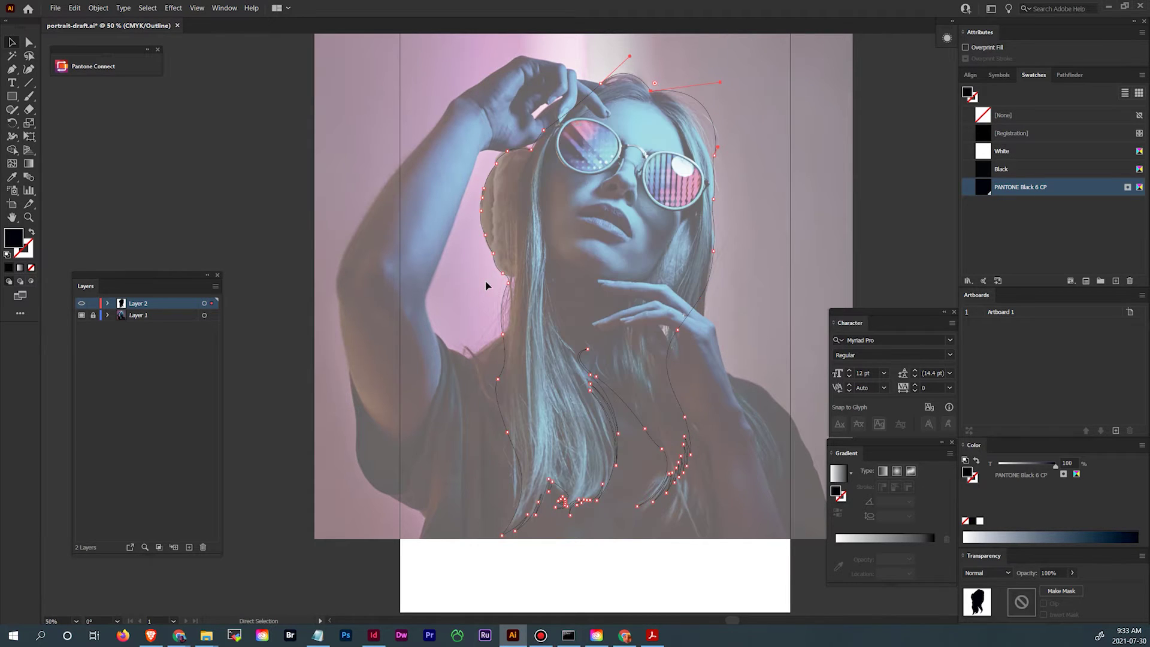
pyautogui.hotkey('ctrl', 'y')
pyautogui.hotkey('ctrl', 'y')
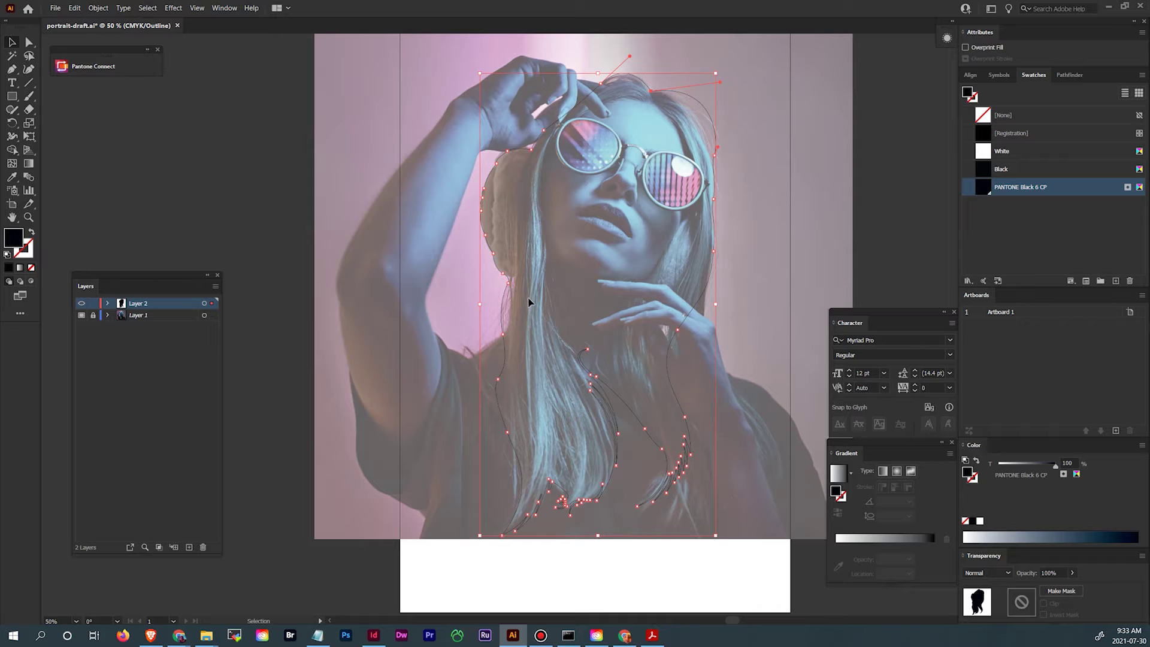
pyautogui.hotkey('ctrl', 'y')
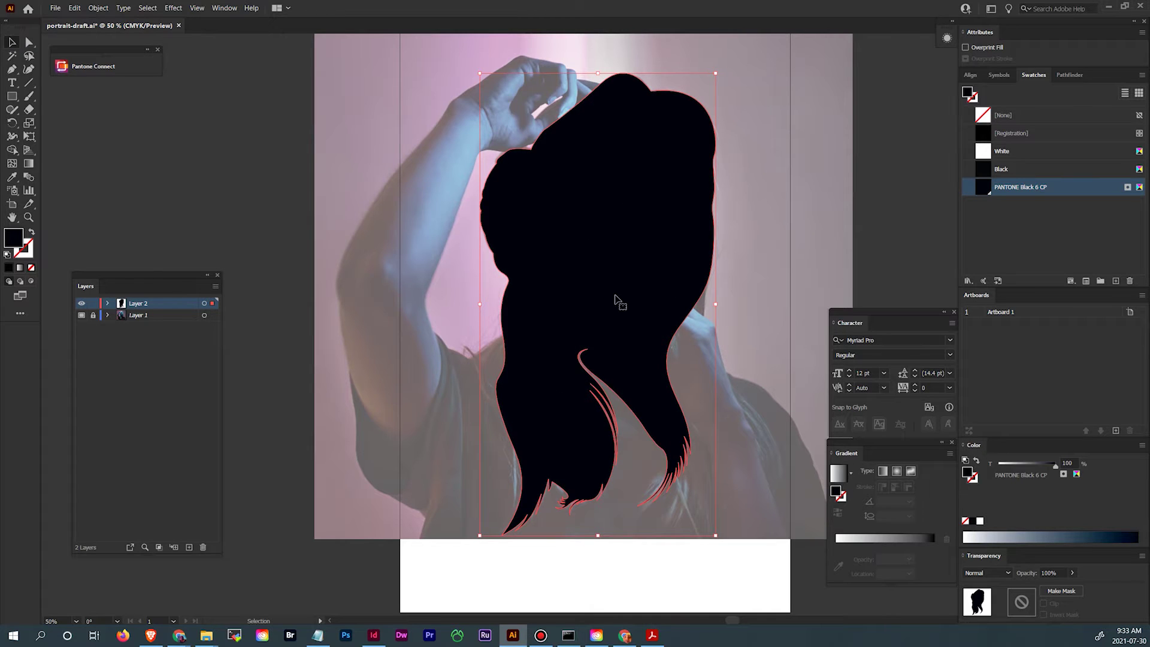
# Set the black hair shape's opacity to 30%.
pyautogui.click(1063, 573)
pyautogui.write('30')
pyautogui.press('Return')
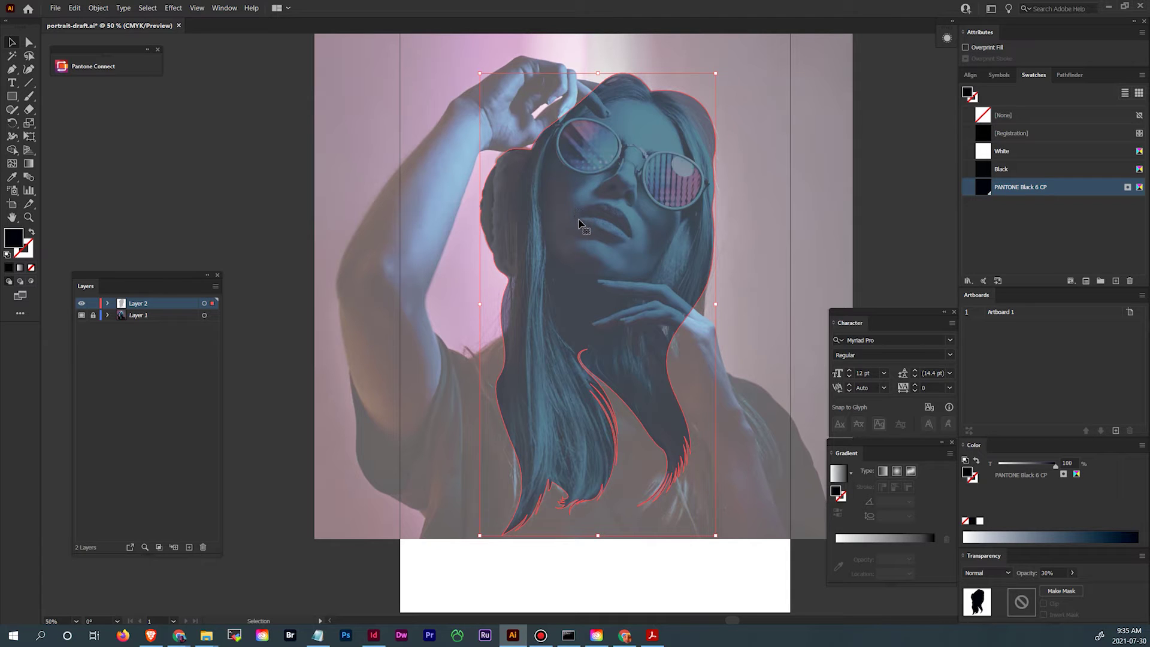
# Zoom in on the face and start a forehead shape along the top rim of the dotted lens to the sunglasses bridge.
pyautogui.click(11, 69)
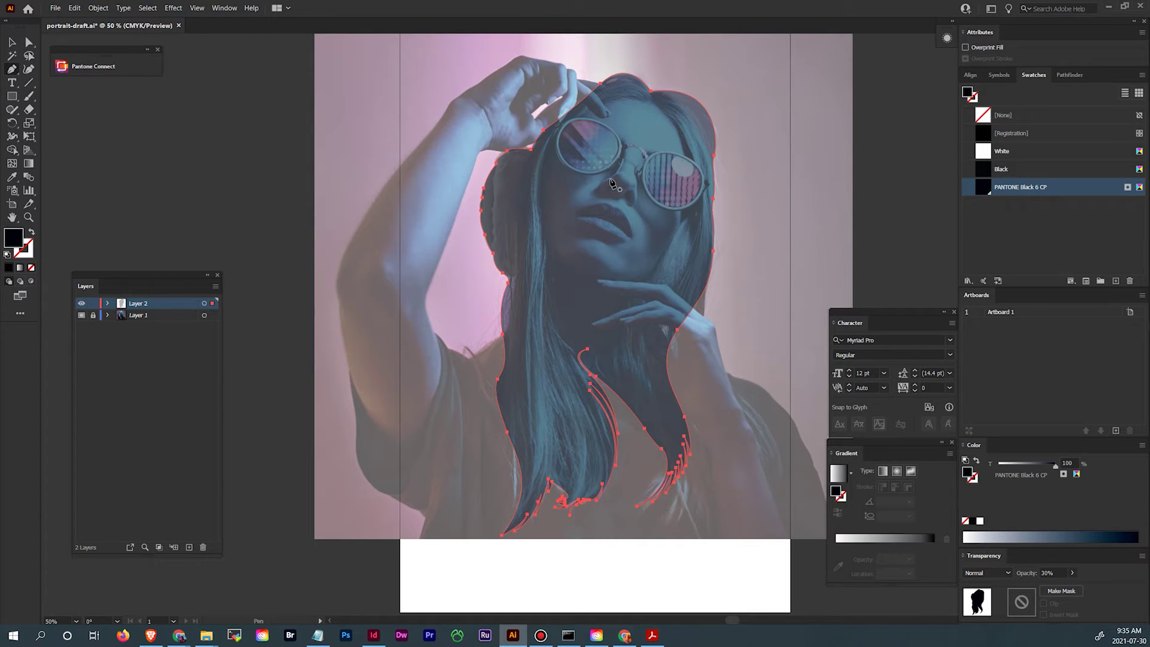
pyautogui.click(28, 218)
pyautogui.moveTo(586, 148); pyautogui.dragTo(688, 289)
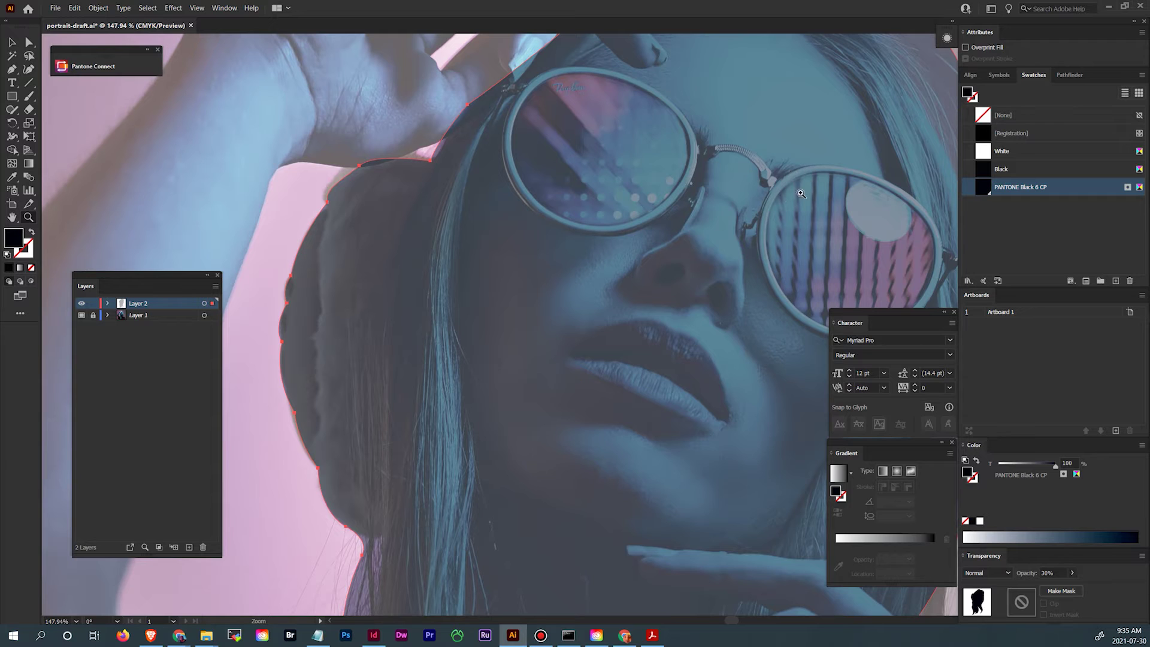
pyautogui.moveTo(801, 193); pyautogui.dragTo(666, 385)
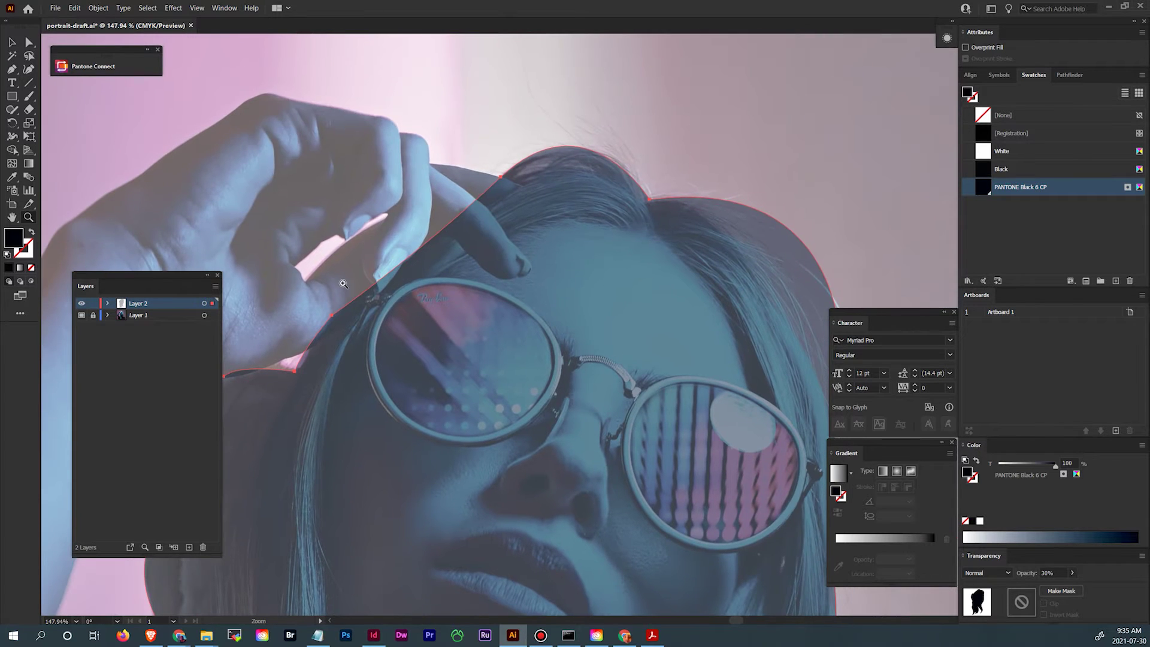
pyautogui.click(11, 69)
pyautogui.click(433, 279)
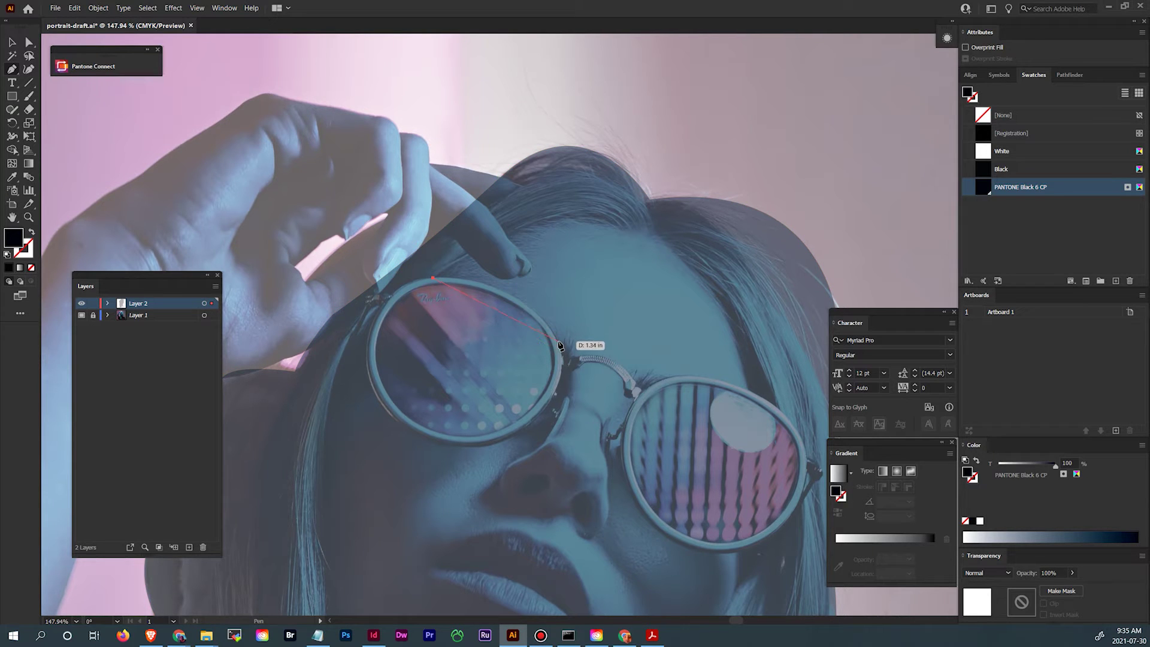
pyautogui.moveTo(558, 341); pyautogui.dragTo(564, 356)
pyautogui.click(559, 342)
pyautogui.click(567, 358)
pyautogui.click(575, 357)
pyautogui.click(583, 357)
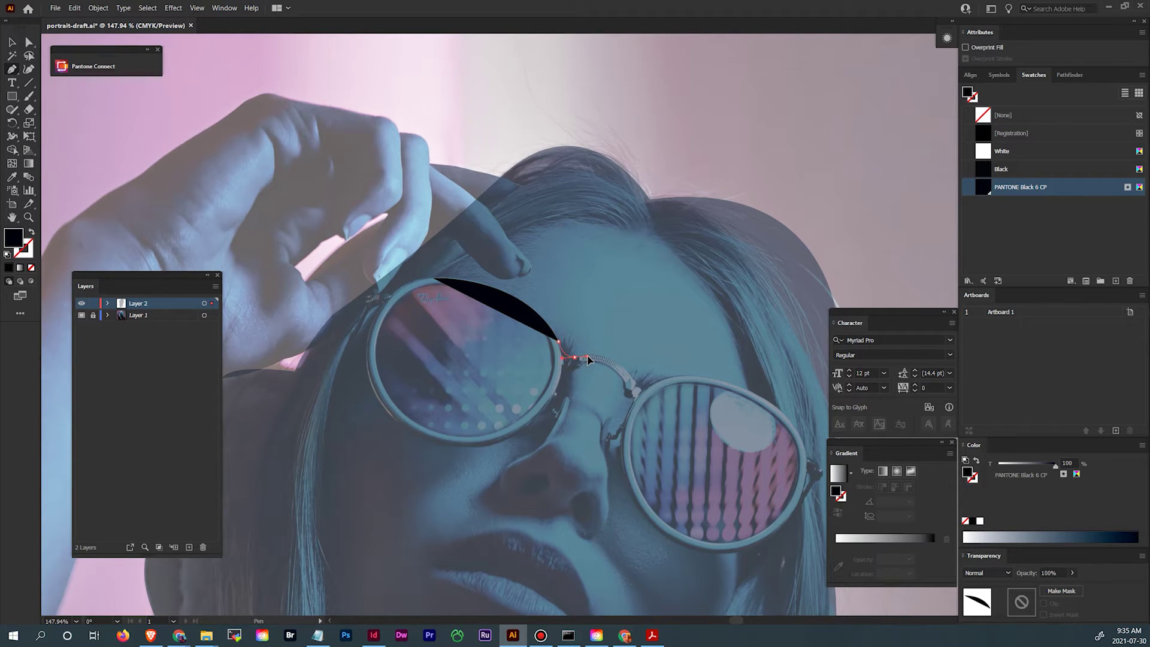
# Trace the forehead shape over the bridge and striped lens, along the hairline to its start, and fill it with White.
pyautogui.click(633, 380)
pyautogui.click(653, 383)
pyautogui.click(749, 391)
pyautogui.moveTo(677, 259); pyautogui.dragTo(628, 228)
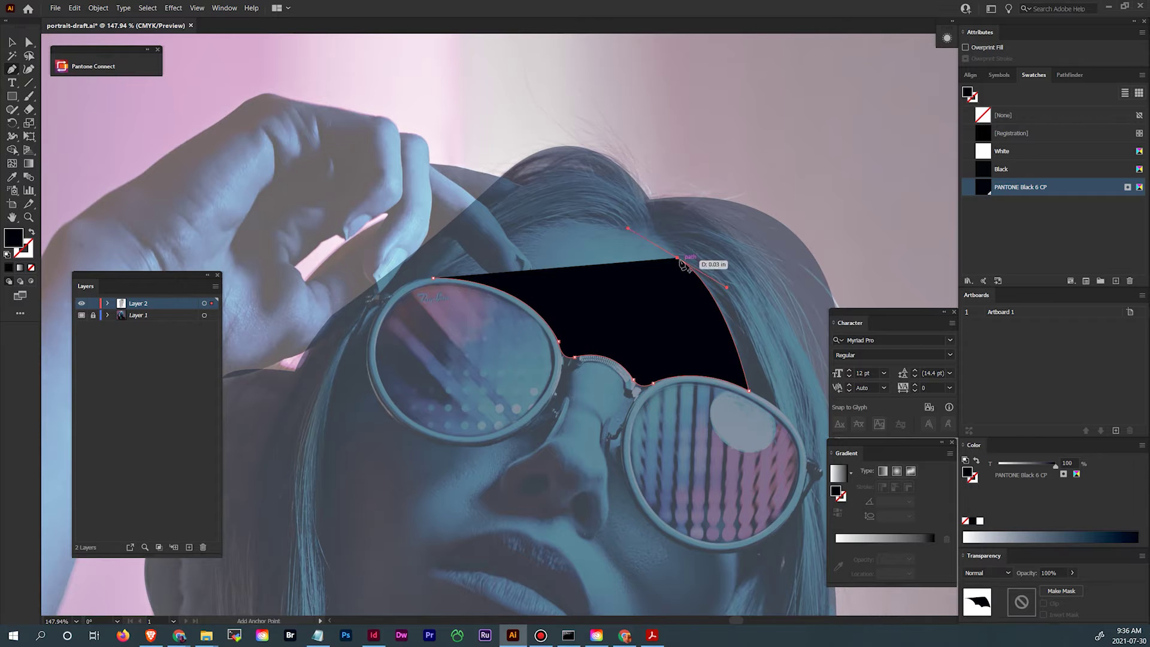
pyautogui.click(594, 224)
pyautogui.click(433, 278)
pyautogui.press('v')
pyautogui.scroll(-3, 599, 299)
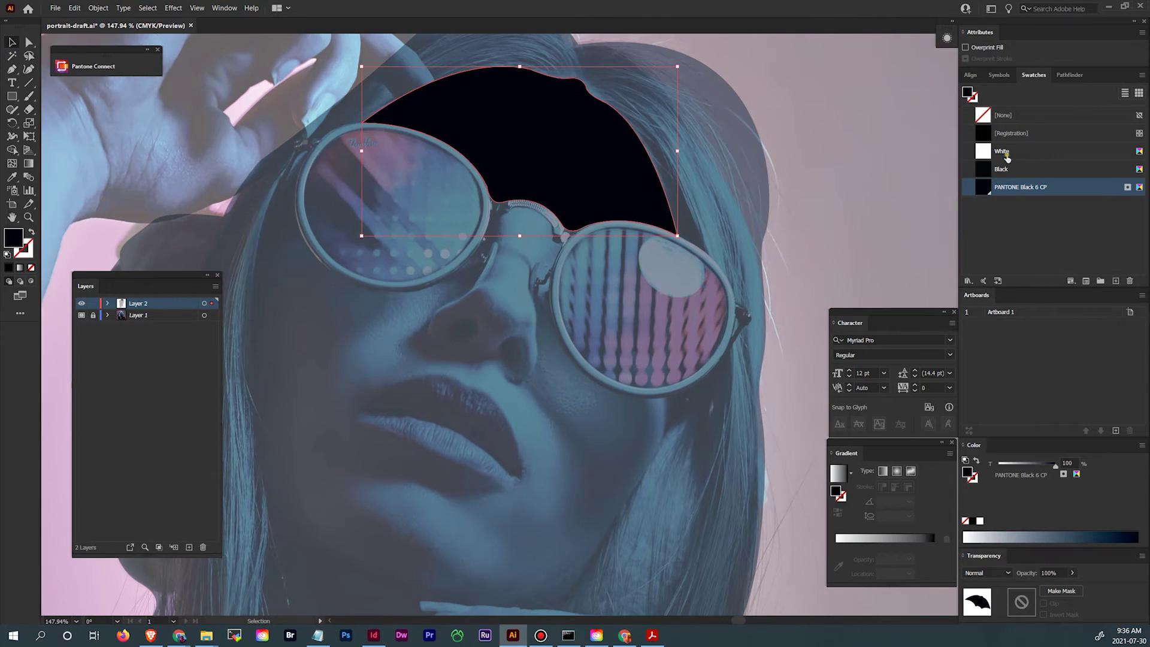
pyautogui.click(1008, 157)
# Start a white nose highlight under the sunglasses bridge and trace it around the nose pad beside the striped lens.
pyautogui.scroll(3, 567, 149)
pyautogui.press('p')
pyautogui.scroll(2, 493, 329)
pyautogui.moveTo(476, 334); pyautogui.dragTo(558, 382)
pyautogui.click(492, 326)
pyautogui.click(539, 364)
pyautogui.click(553, 377)
pyautogui.click(540, 406)
pyautogui.click(529, 420)
pyautogui.click(525, 399)
pyautogui.moveTo(511, 441); pyautogui.dragTo(514, 454)
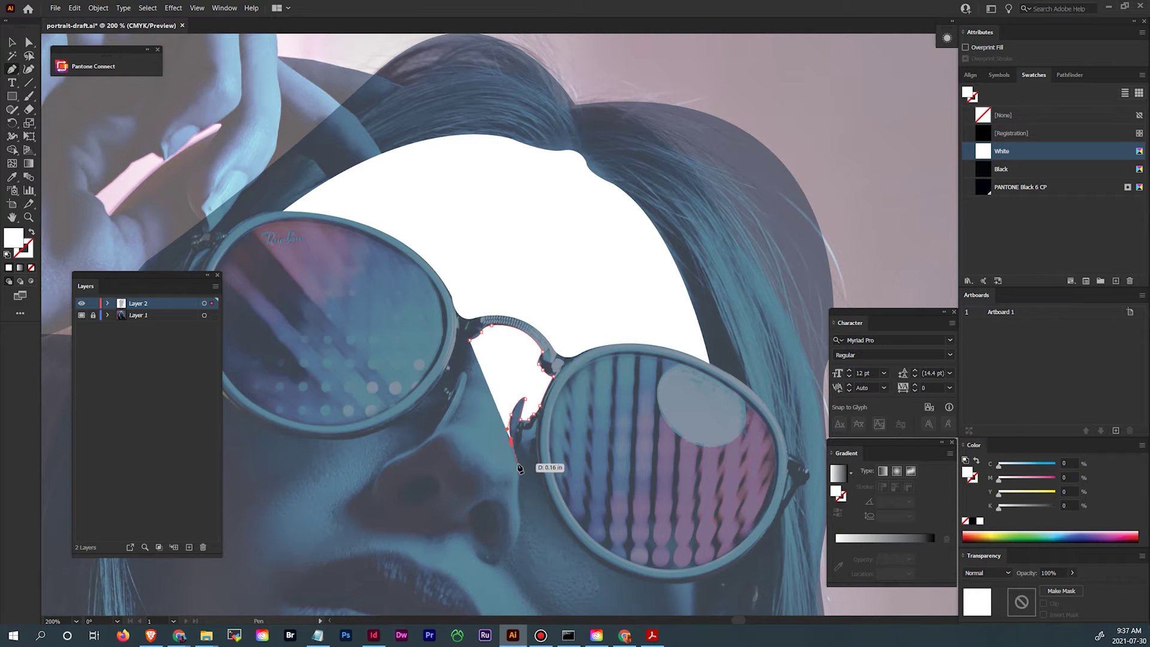
# Carry the nose highlight down around the outer nostril to a pointed tip and set its opacity to 40%.
pyautogui.click(519, 466)
pyautogui.click(511, 514)
pyautogui.click(519, 520)
pyautogui.click(509, 550)
pyautogui.press('4')
pyautogui.moveTo(505, 495); pyautogui.dragTo(507, 483)
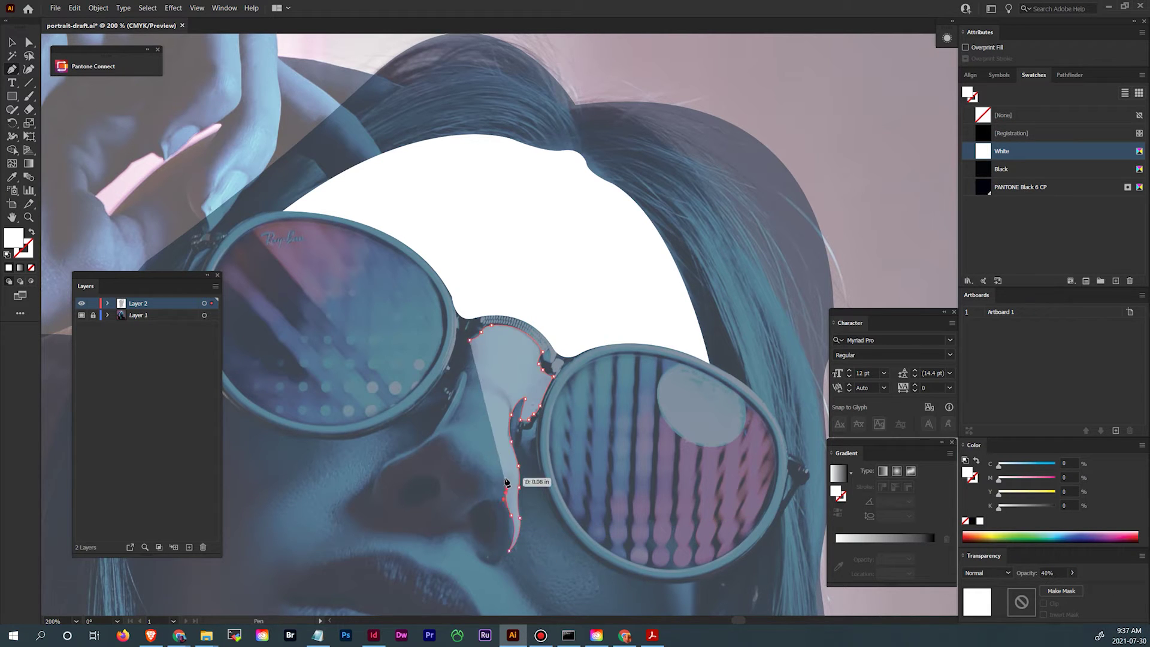
# Trace the nose highlight over the nose tip and nostril wing, then up the bridge to close it.
pyautogui.click(476, 473)
pyautogui.click(463, 462)
pyautogui.click(450, 440)
pyautogui.click(426, 448)
pyautogui.click(417, 451)
pyautogui.click(379, 463)
pyautogui.click(378, 479)
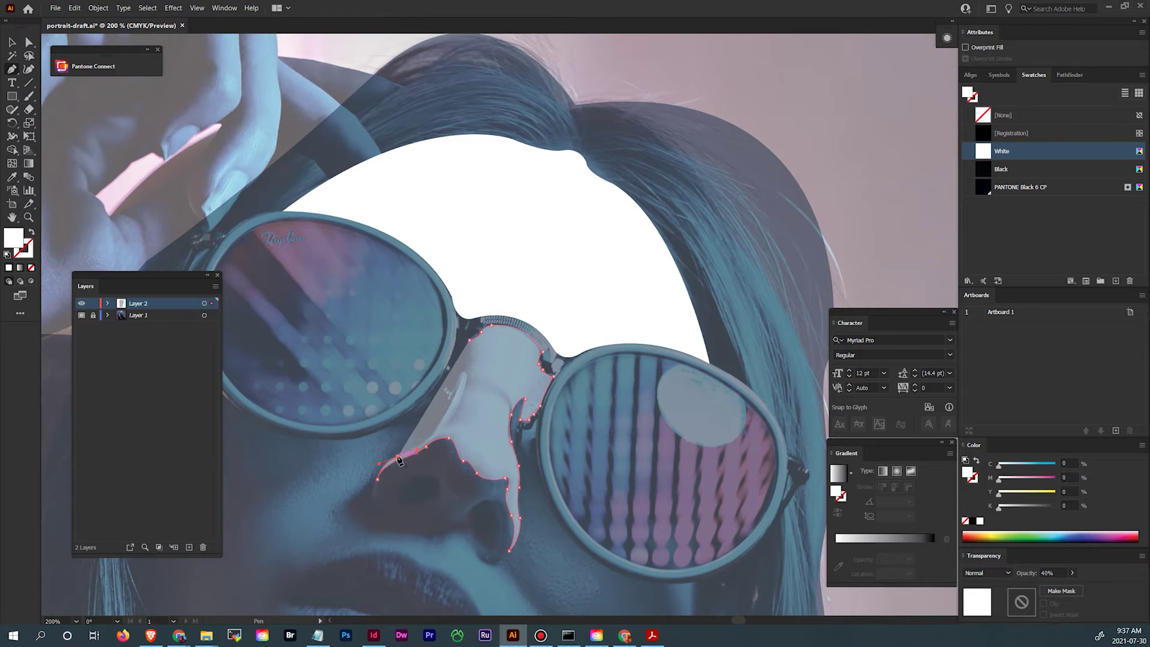
pyautogui.click(467, 376)
pyautogui.moveTo(461, 346); pyautogui.dragTo(479, 337)
pyautogui.scroll(-3, 561, 443)
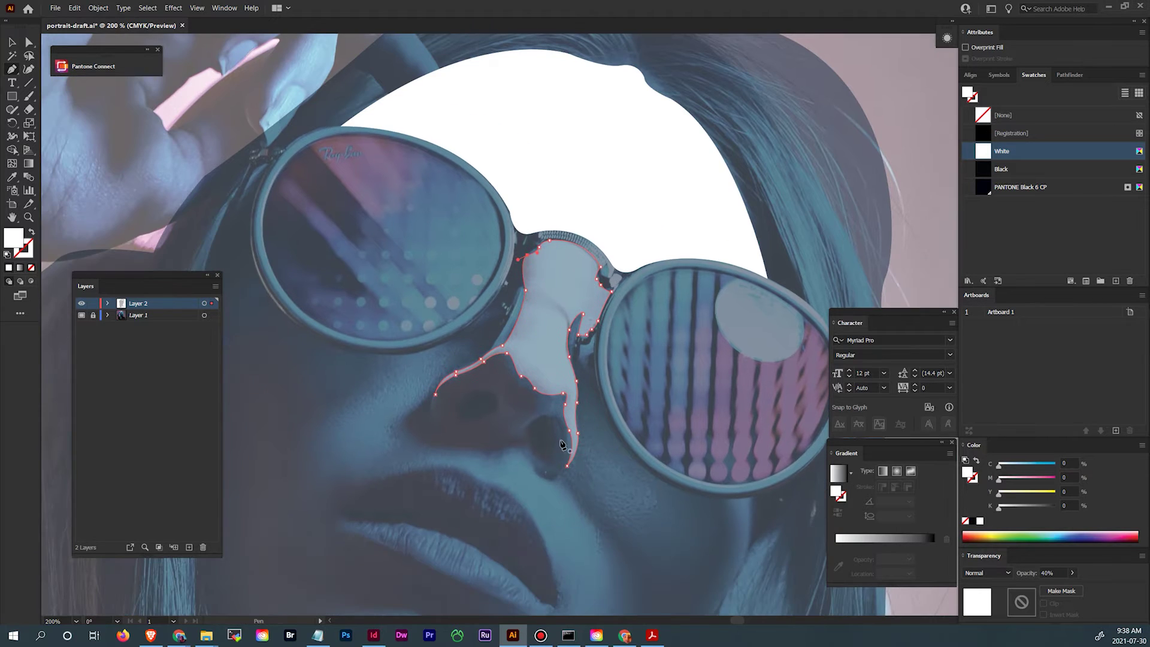
# Start a white face highlight below the dotted lens, tracing around the nostrils and down the cheek beside the mouth.
pyautogui.click(456, 360)
pyautogui.click(432, 385)
pyautogui.click(409, 415)
pyautogui.click(430, 447)
pyautogui.click(490, 461)
pyautogui.click(546, 482)
pyautogui.click(571, 493)
pyautogui.moveTo(586, 500); pyautogui.dragTo(462, 311)
pyautogui.moveTo(613, 579); pyautogui.dragTo(617, 614)
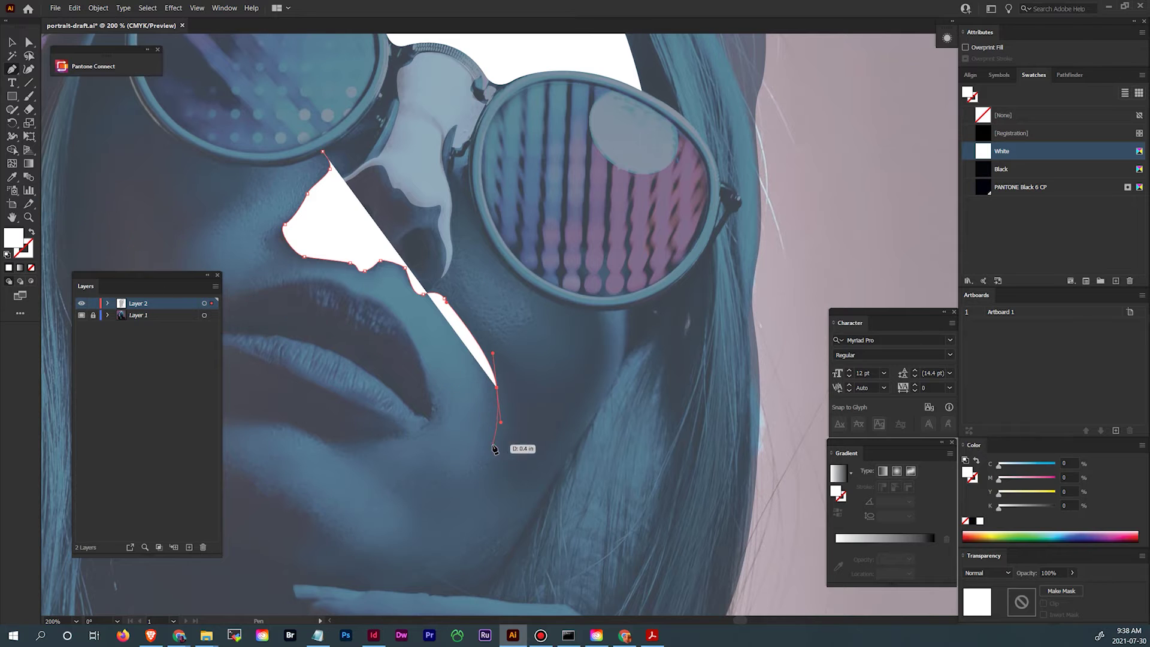
# Trace the face highlight around the chin to the far side below the lips and set its opacity to 30%.
pyautogui.moveTo(494, 449); pyautogui.dragTo(610, 452)
pyautogui.click(586, 474)
pyautogui.click(462, 438)
pyautogui.moveTo(352, 376); pyautogui.dragTo(380, 390)
pyautogui.moveTo(347, 349); pyautogui.dragTo(362, 346)
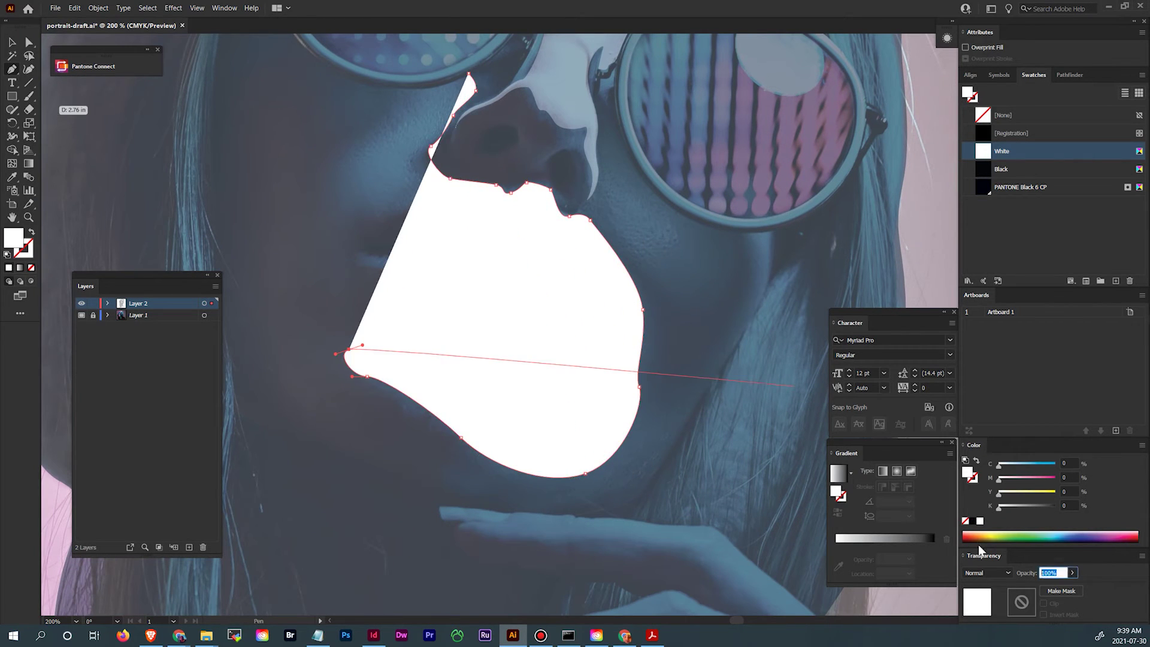
pyautogui.write('30')
pyautogui.press('Return')
# Trace the face highlight's inner edge below and around the lips, then up the cheek to close it.
pyautogui.click(440, 350)
pyautogui.moveTo(498, 373); pyautogui.dragTo(506, 369)
pyautogui.moveTo(548, 358); pyautogui.dragTo(556, 358)
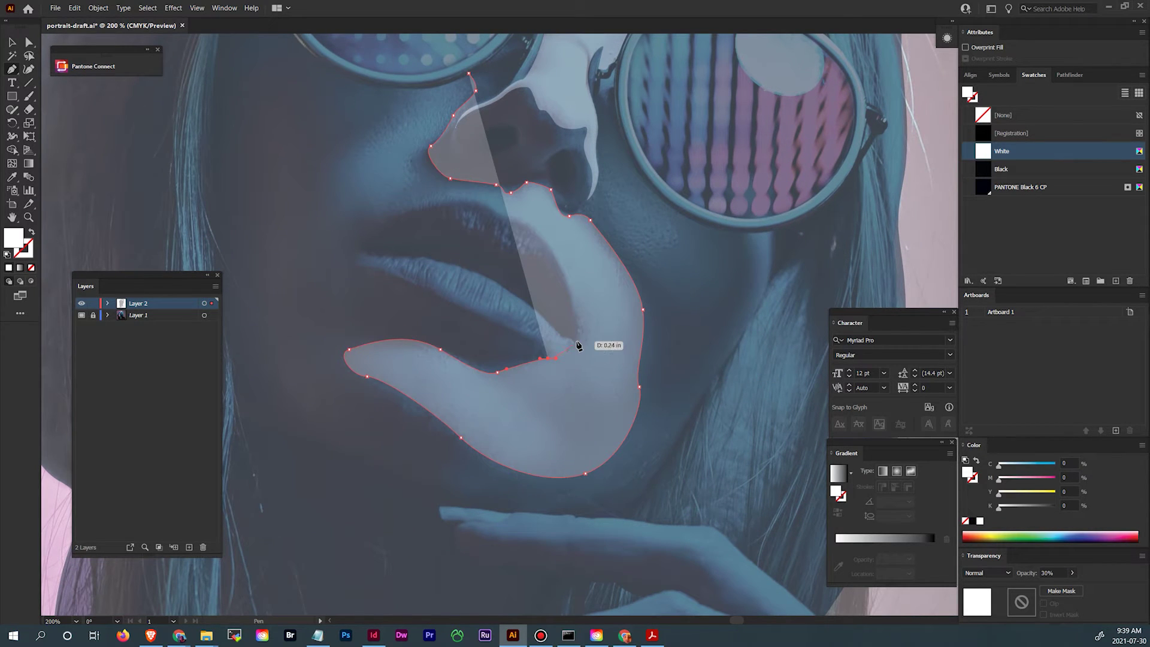
pyautogui.click(578, 346)
pyautogui.moveTo(347, 218); pyautogui.dragTo(345, 167)
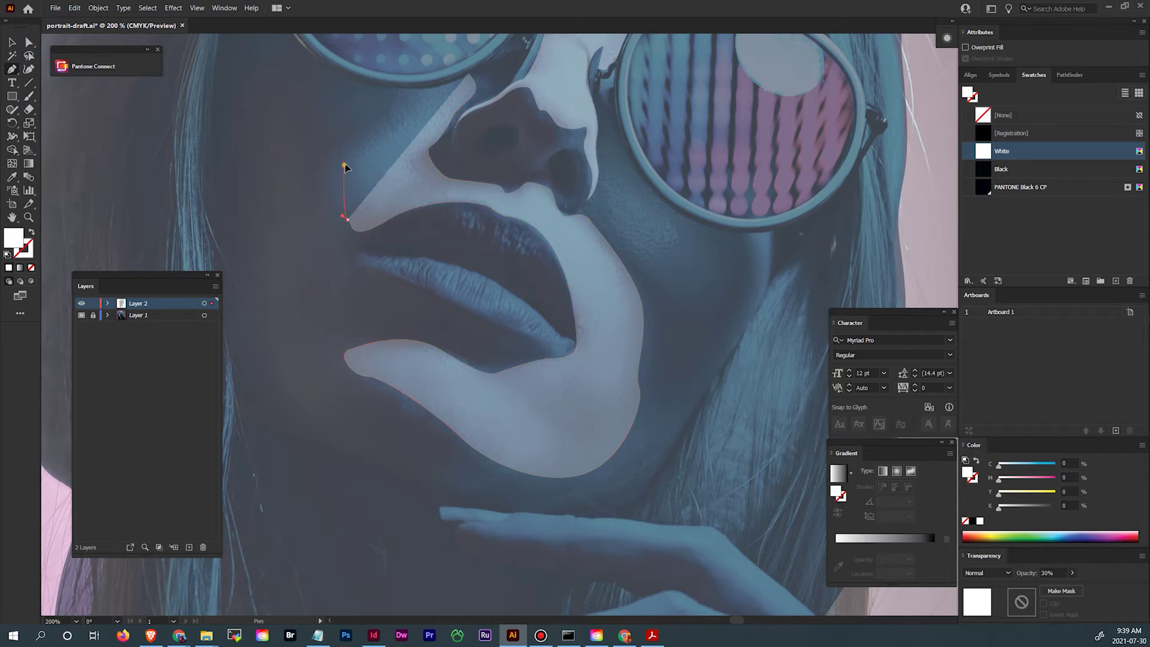
pyautogui.click(475, 77)
# Start a white lower-lip highlight at 400% zoom, tracing its upper edge from one mouth corner to the other.
pyautogui.hotkey('ctrl', '+')
pyautogui.moveTo(242, 346); pyautogui.dragTo(259, 356)
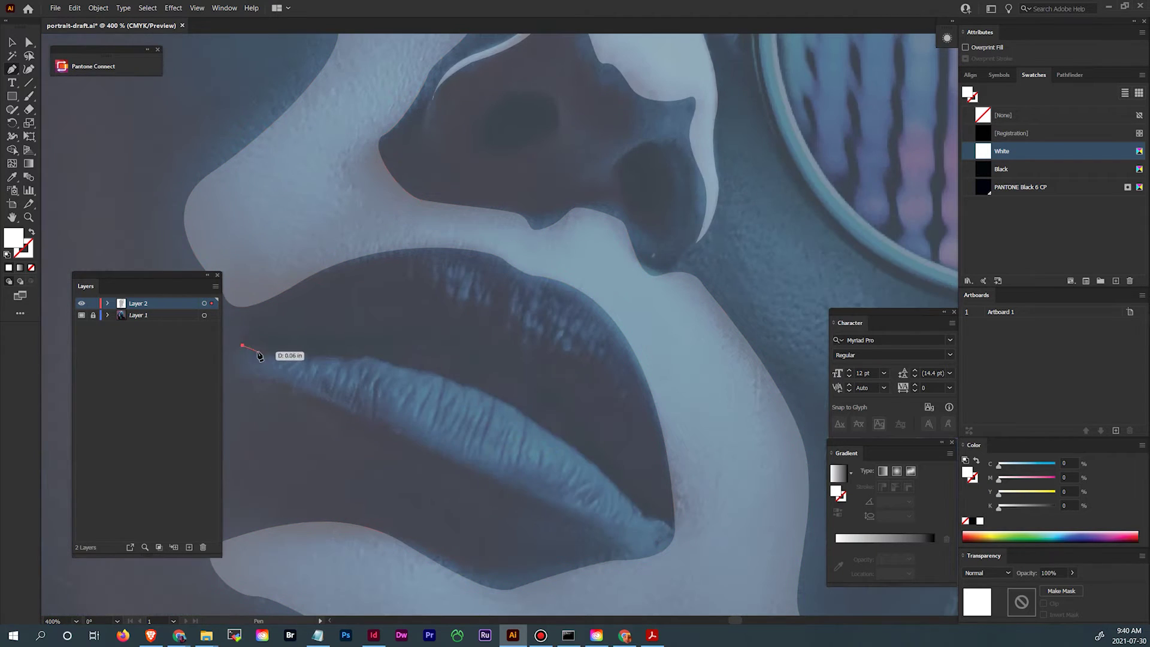
pyautogui.click(307, 359)
pyautogui.click(361, 359)
pyautogui.click(397, 368)
pyautogui.click(418, 373)
pyautogui.click(456, 381)
pyautogui.click(479, 391)
pyautogui.click(590, 462)
pyautogui.moveTo(637, 510); pyautogui.dragTo(728, 532)
# Trace the bottom edge of the lower-lip highlight back to the first mouth corner and close the shape.
pyautogui.click(695, 531)
pyautogui.click(517, 457)
pyautogui.click(457, 428)
pyautogui.click(436, 418)
pyautogui.click(377, 393)
pyautogui.click(365, 387)
pyautogui.click(328, 390)
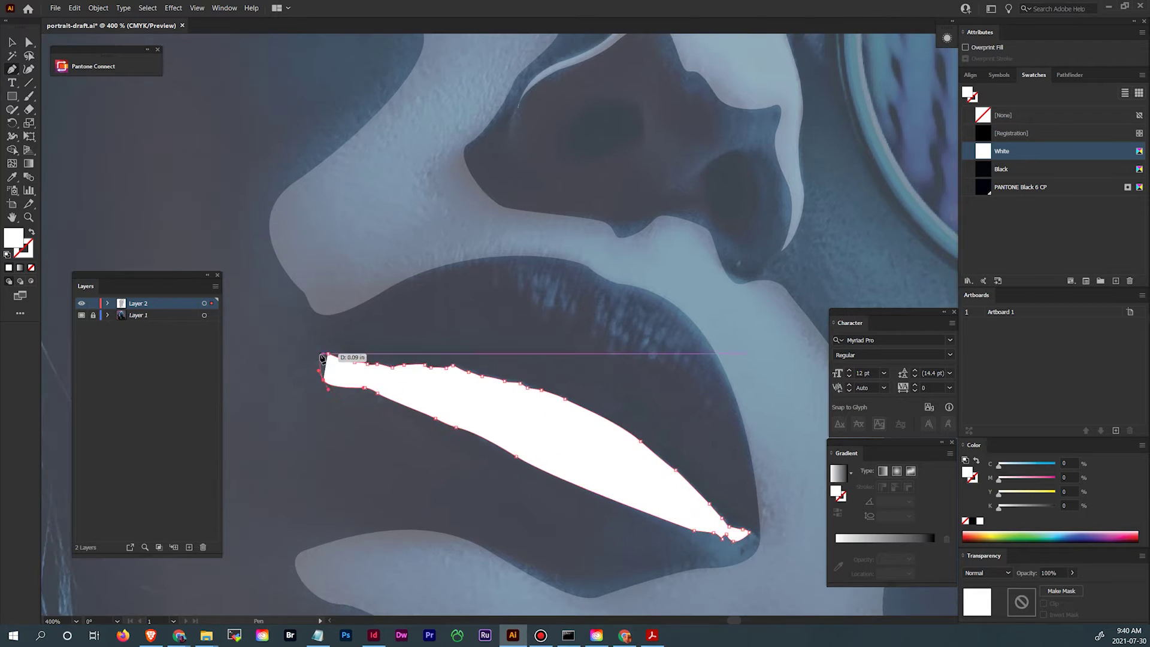
pyautogui.click(322, 358)
# Draw a closed white cheek highlight beside the nose, following the lower rim of the striped lens.
pyautogui.hotkey('ctrl', '-')
pyautogui.hotkey('ctrl', '-')
pyautogui.hotkey('ctrl', '-')
pyautogui.click(573, 279)
pyautogui.moveTo(609, 373); pyautogui.dragTo(617, 337)
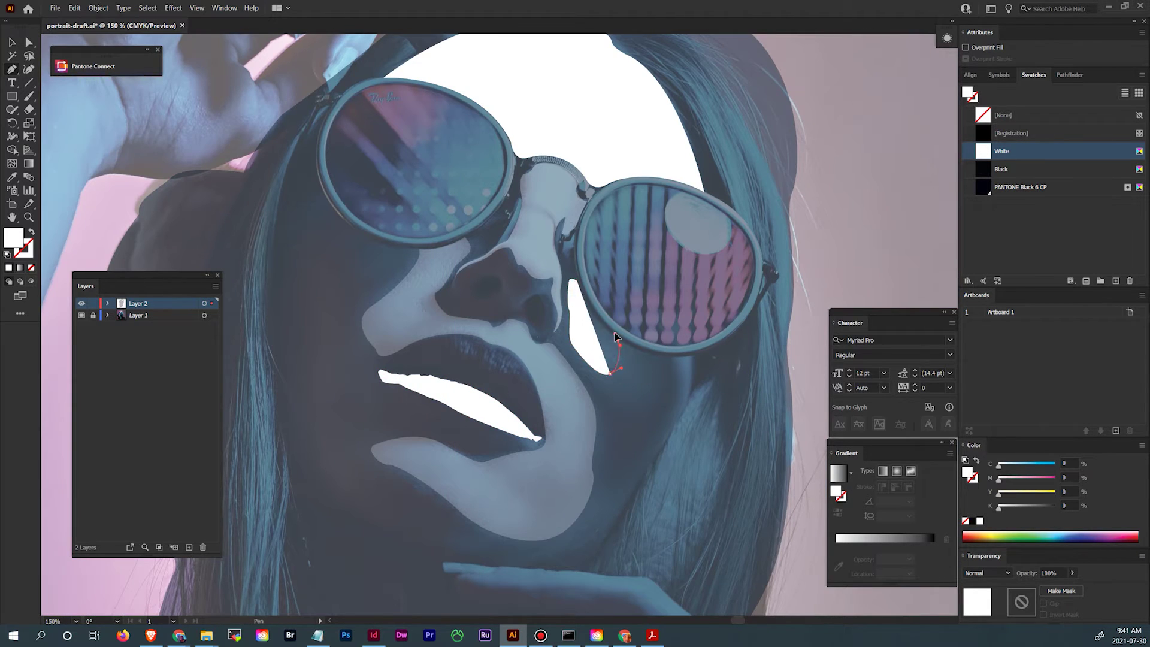
pyautogui.click(572, 347)
pyautogui.click(573, 280)
pyautogui.scroll(3, 593, 323)
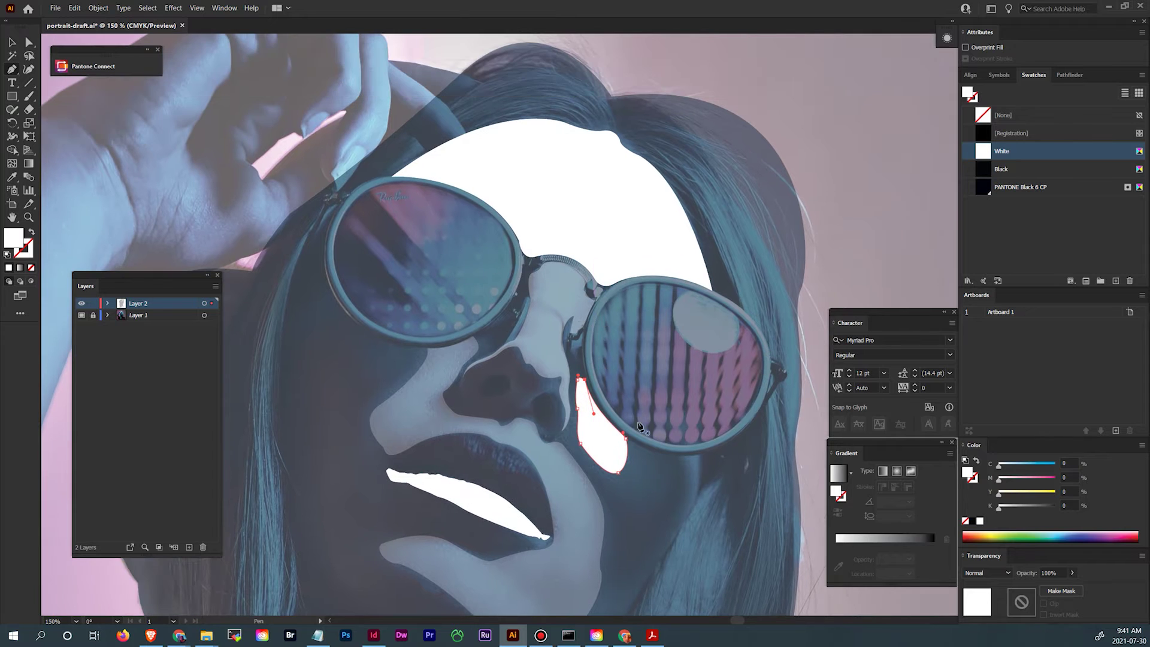
# Deselect the artwork and set up new paths with no fill and a 3 pt White stroke.
pyautogui.hotkey('ctrl', 'shift', 'a')
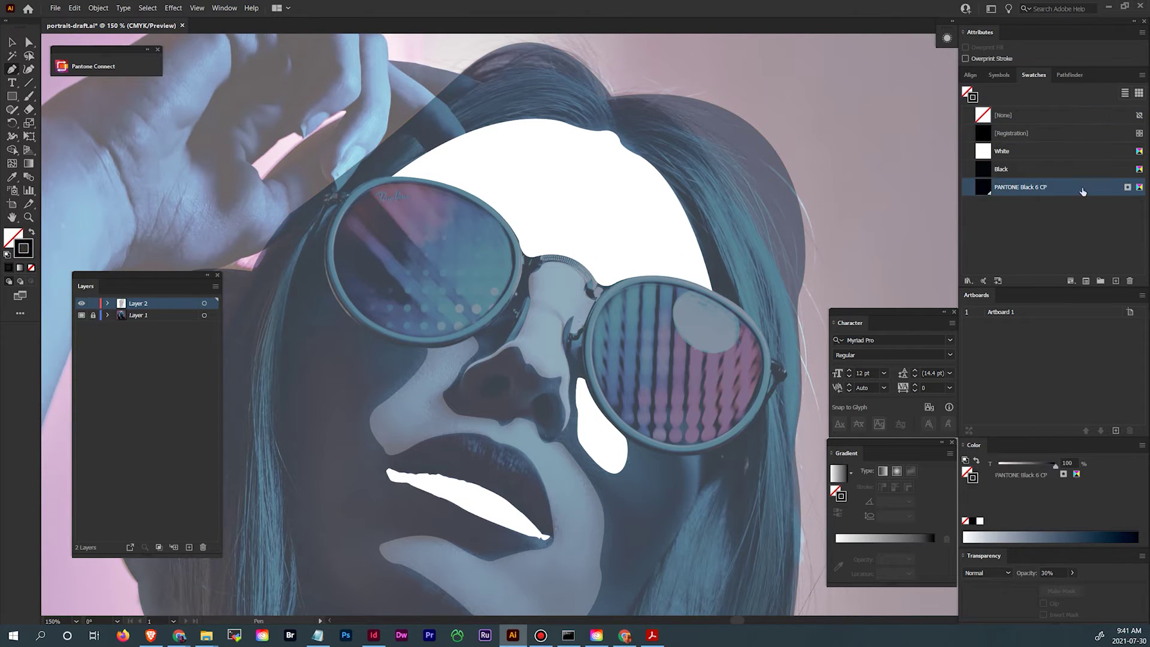
pyautogui.click(946, 38)
pyautogui.click(827, 65)
pyautogui.write('3')
pyautogui.press('Return')
# Trace the striped lens's frame as a closed white stroked path and set its stroke weight to 4 pt.
pyautogui.click(592, 328)
pyautogui.click(632, 281)
pyautogui.click(718, 297)
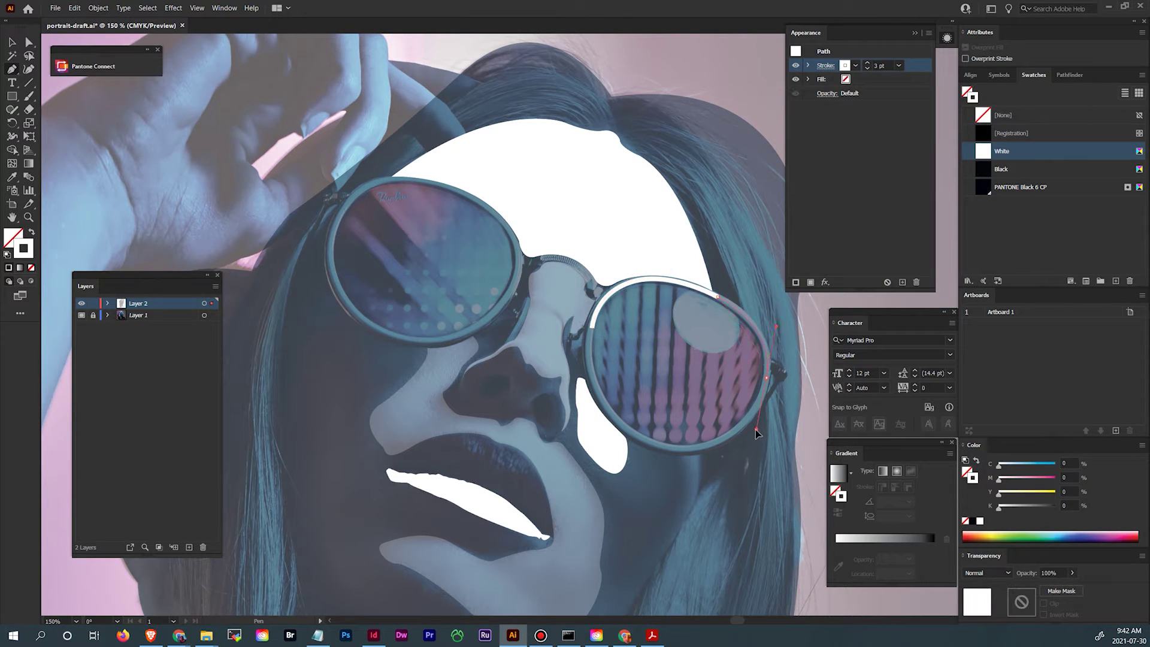
pyautogui.moveTo(766, 377); pyautogui.dragTo(755, 430)
pyautogui.click(658, 444)
pyautogui.click(591, 328)
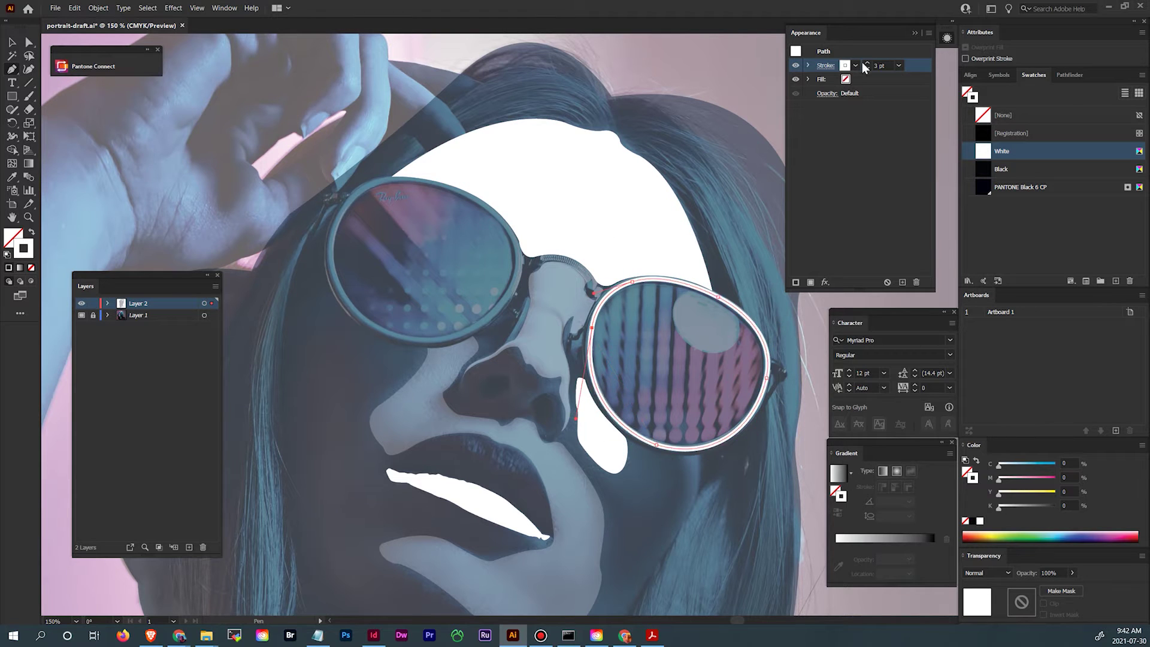
pyautogui.click(867, 62)
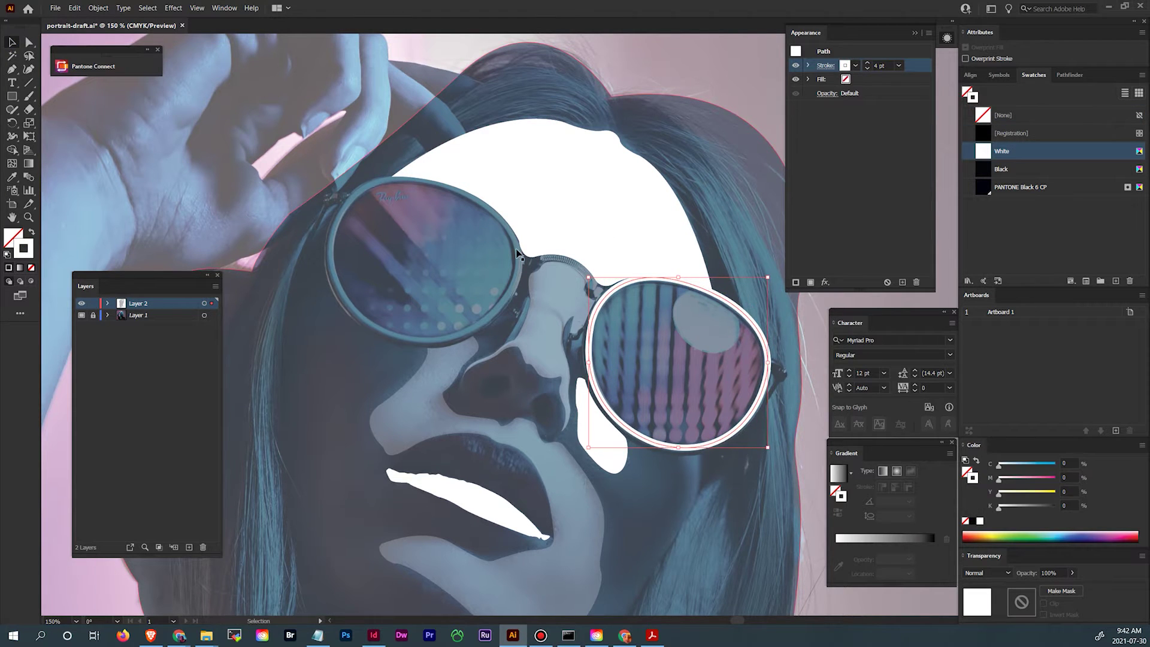
# Trace the dotted lens's frame as a closed white path with a 4 pt stroke and no fill.
pyautogui.click(347, 205)
pyautogui.moveTo(394, 179); pyautogui.dragTo(415, 182)
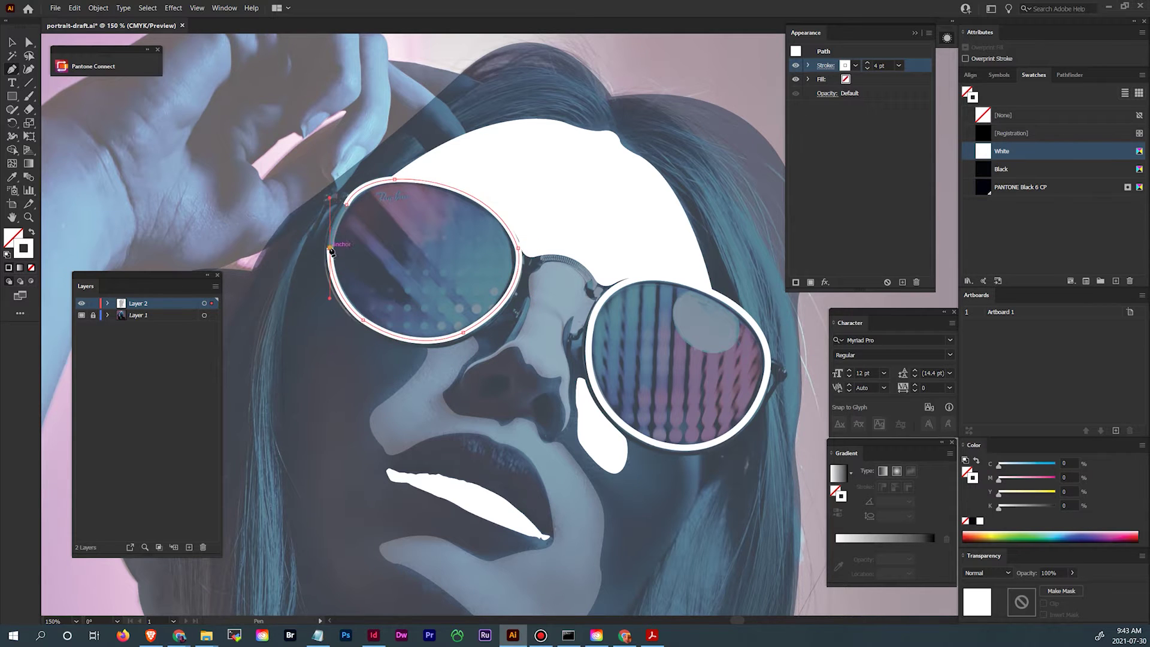
pyautogui.click(224, 8)
pyautogui.moveTo(200, 8)
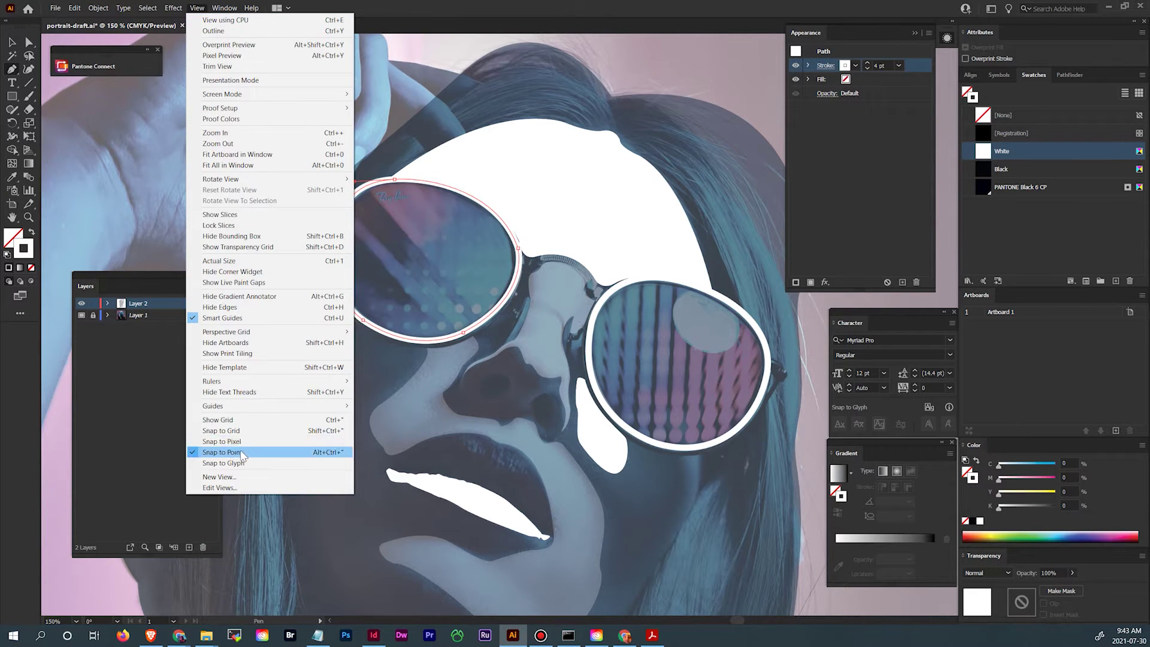
pyautogui.click(195, 6)
pyautogui.click(29, 218)
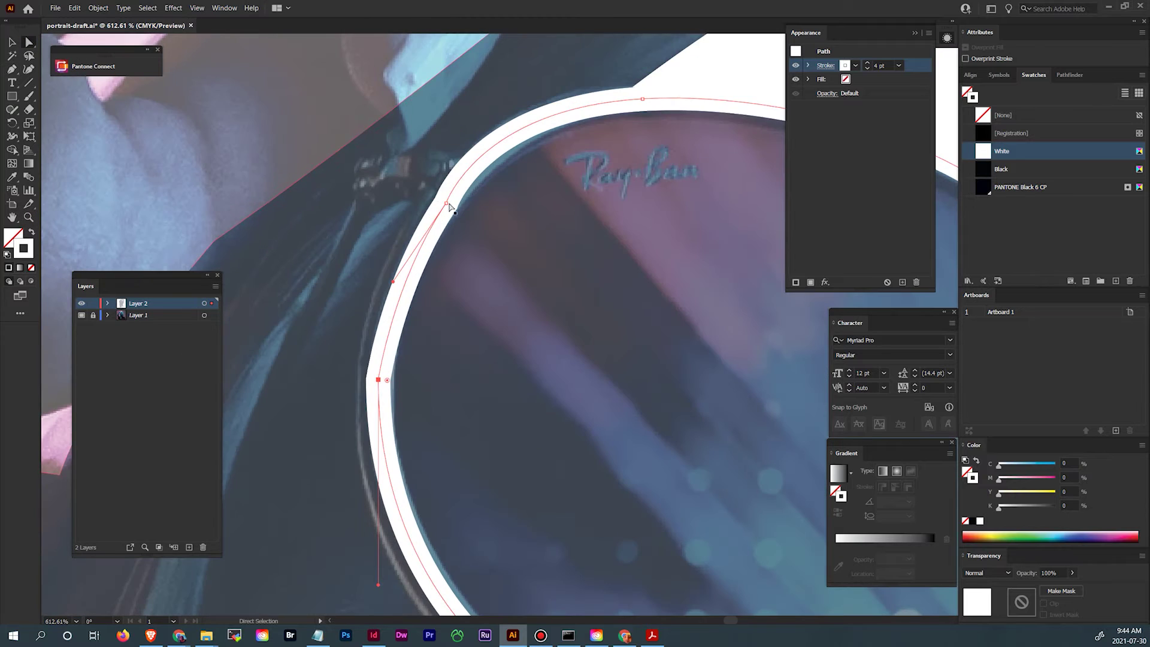
pyautogui.scroll(-3, 450, 207)
pyautogui.hotkey('ctrl', '-')
pyautogui.hotkey('ctrl', '-')
pyautogui.hotkey('ctrl', '-')
pyautogui.hotkey('ctrl', '-')
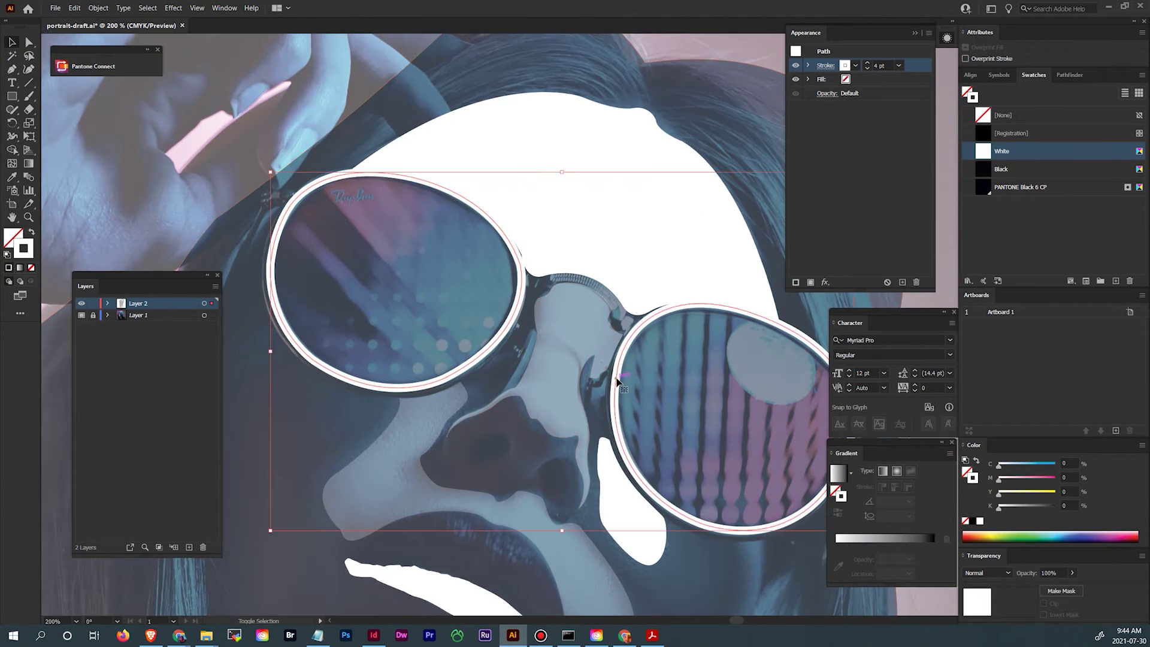
# Convert the strokes of both sunglasses frames into outlined filled shapes.
pyautogui.click(98, 8)
pyautogui.moveTo(144, 241)
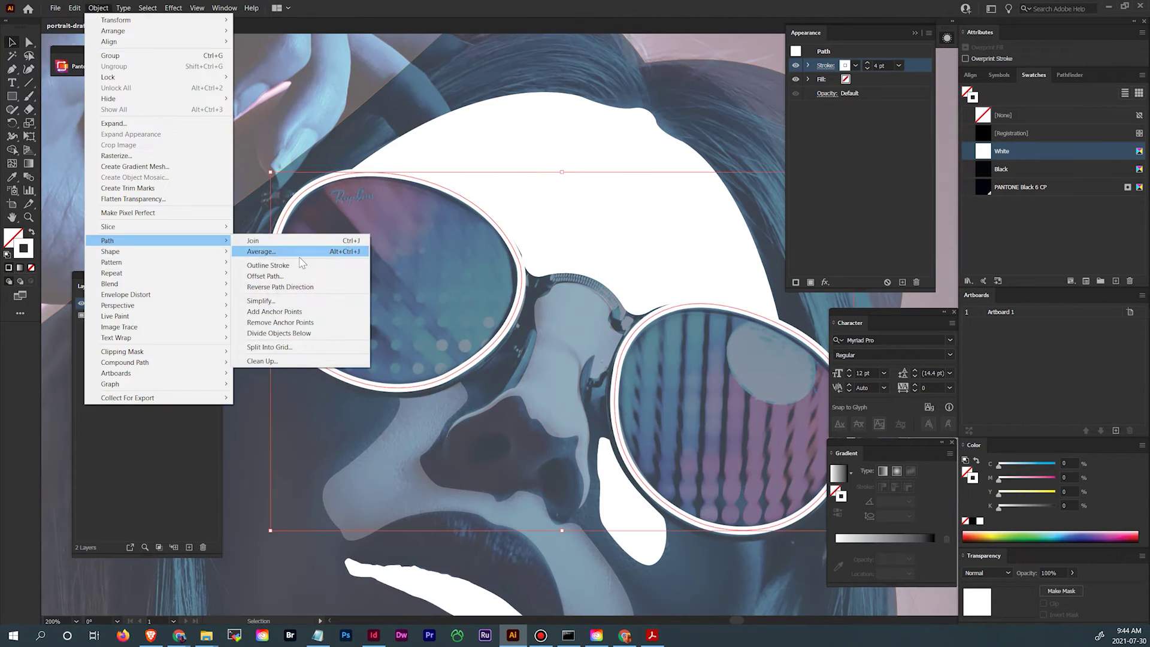
pyautogui.click(299, 266)
pyautogui.keyDown('shift'); pyautogui.click(503, 332); pyautogui.keyUp('shift')
pyautogui.scroll(-3, 509, 339)
pyautogui.hscroll(5, 593, 402)
pyautogui.hscroll(-5, 527, 482)
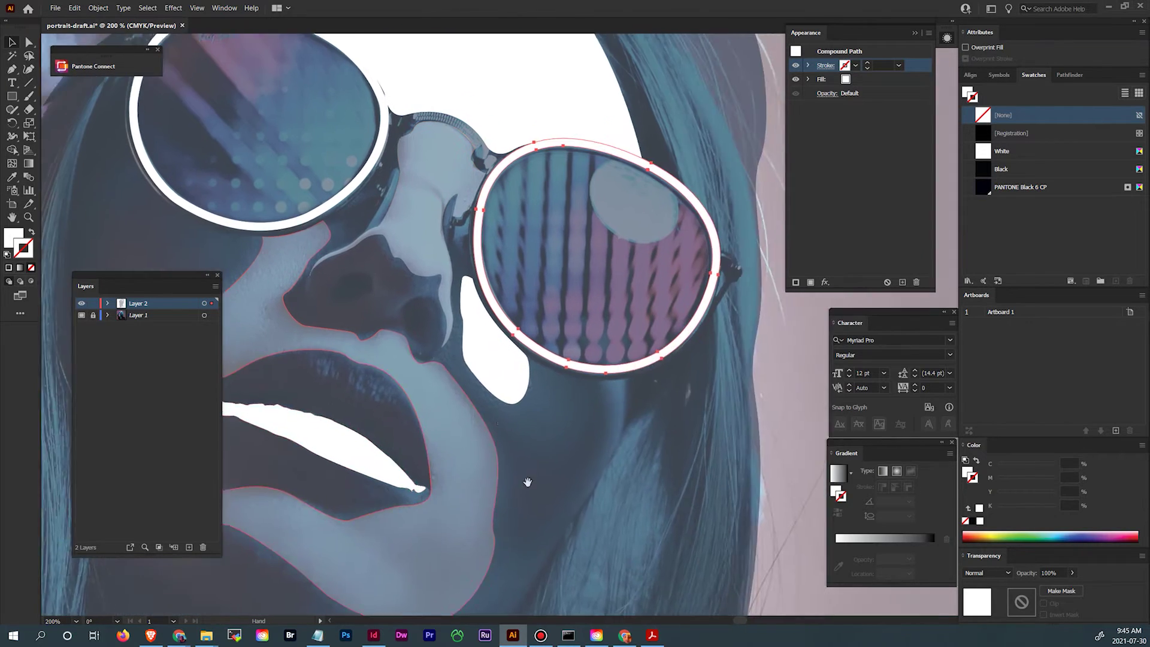
# Restore the face highlight to full opacity and set the hair silhouette's opacity to 30%.
pyautogui.click(447, 287)
pyautogui.click(841, 94)
pyautogui.hotkey('ctrl', 'z')
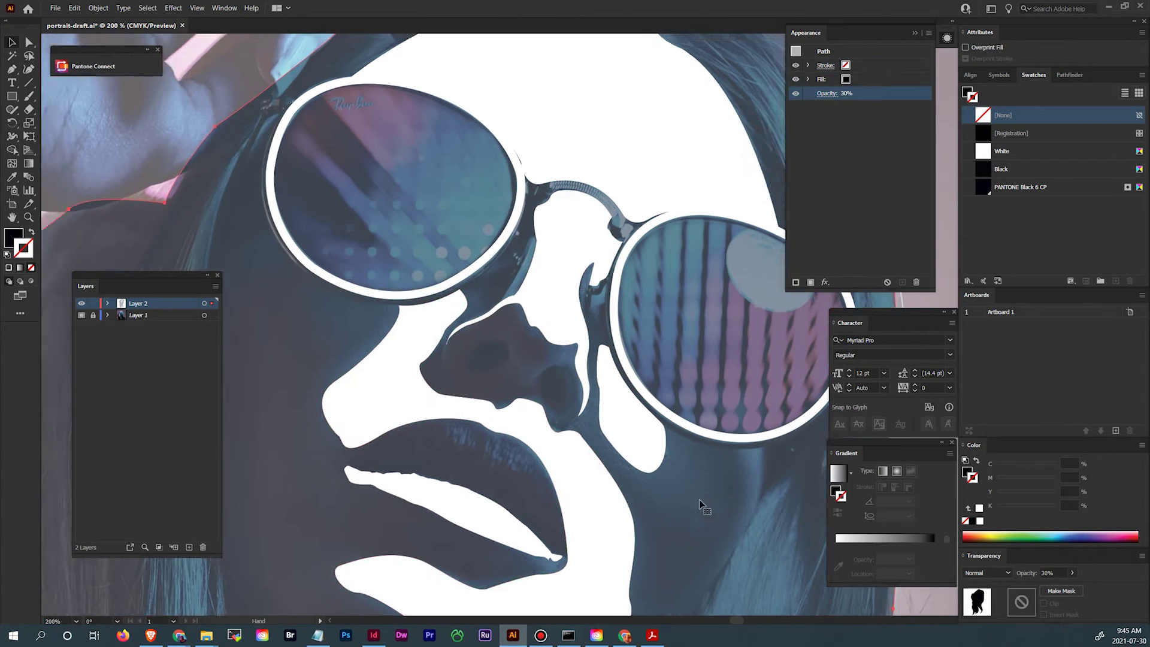
pyautogui.hotkey('ctrl', '0')
pyautogui.hotkey('ctrl', 'z')
pyautogui.press('3')
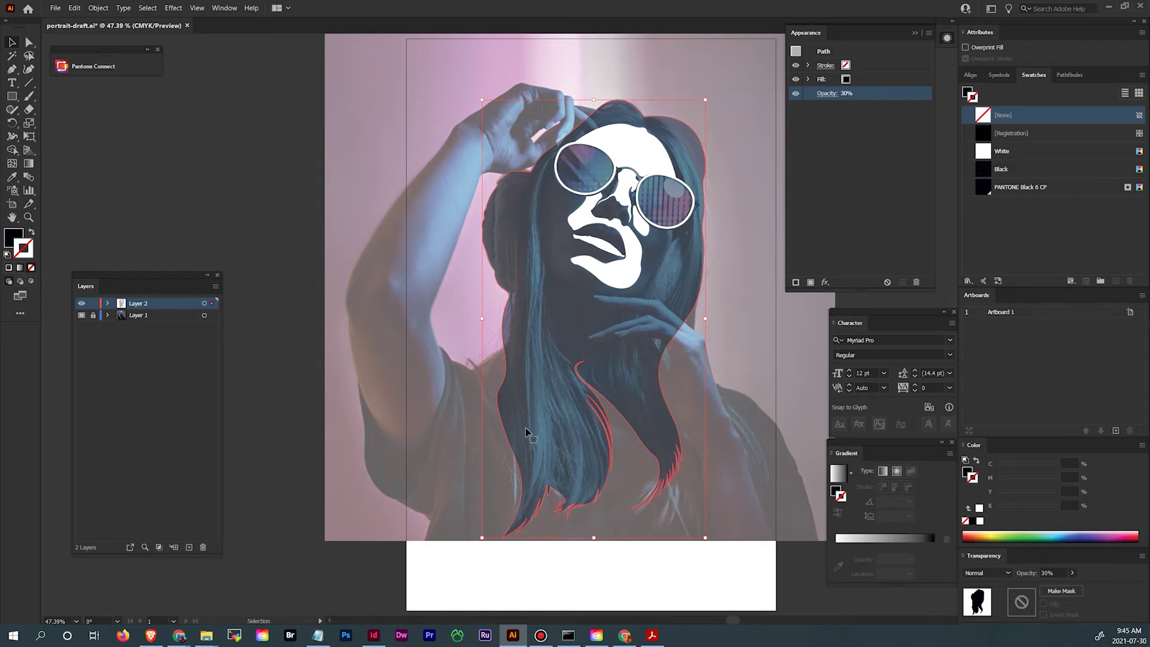
# Start a white hair highlight beside the dotted lens and trace its outer edge down the long lock.
pyautogui.hotkey('ctrl', '1')
pyautogui.click(508, 173)
pyautogui.moveTo(467, 330); pyautogui.dragTo(476, 231)
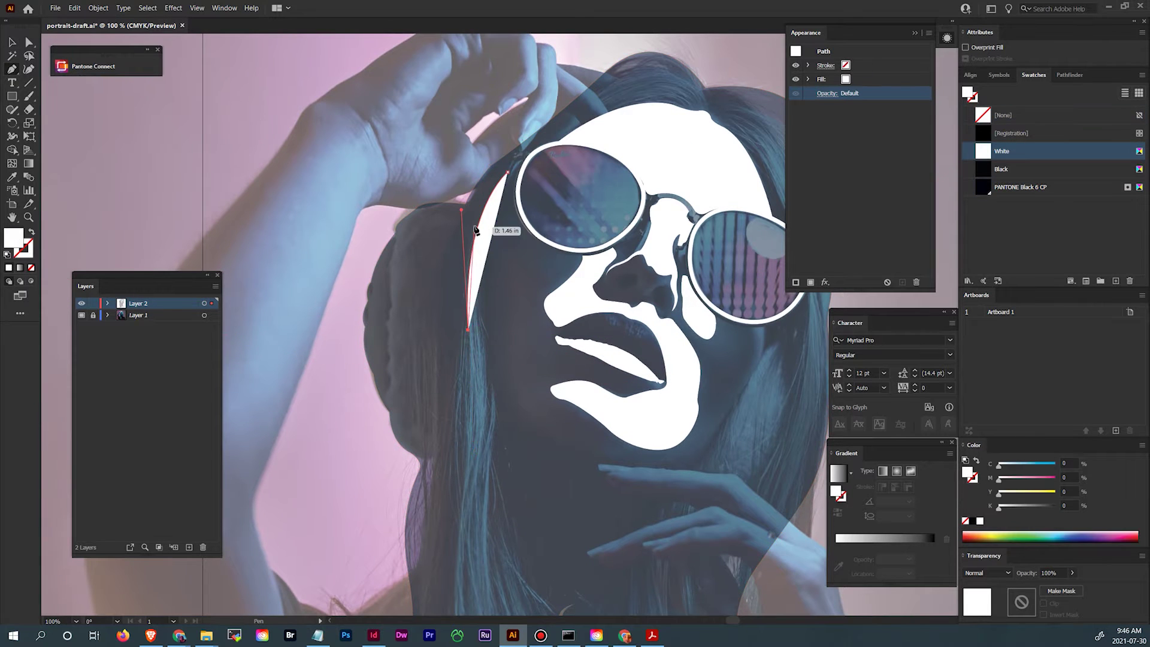
pyautogui.moveTo(465, 436); pyautogui.dragTo(466, 398)
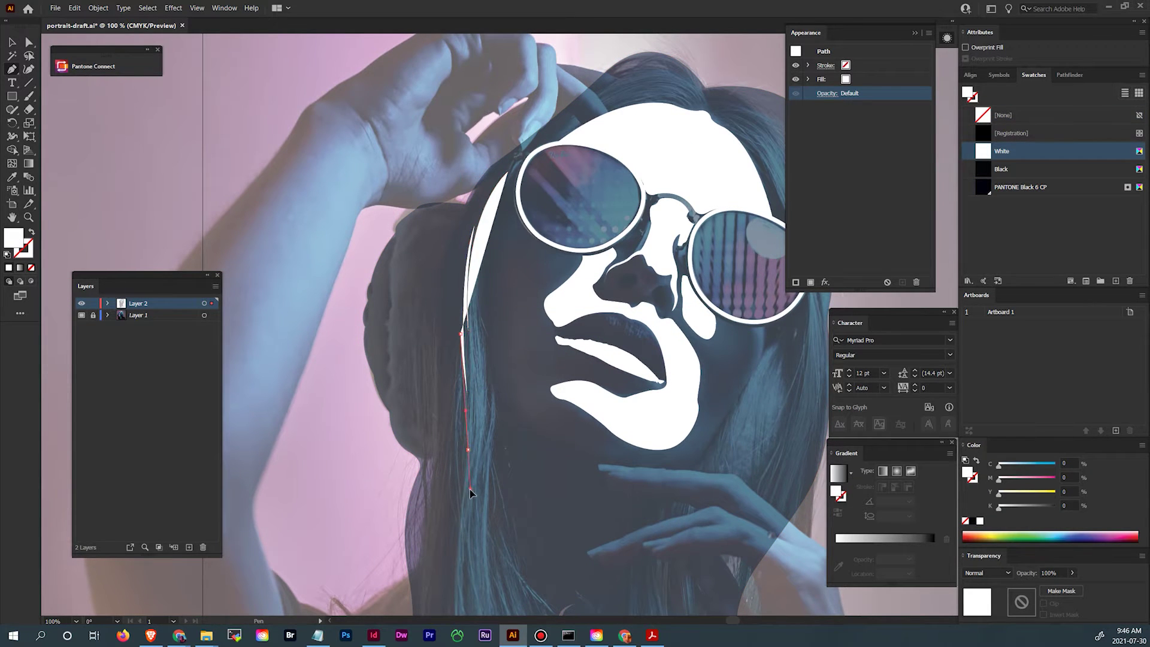
pyautogui.scroll(-7, 470, 488)
pyautogui.click(477, 527)
# Trace the hair highlight's lower end as long pointed strands separated by narrow gaps.
pyautogui.moveTo(525, 433); pyautogui.dragTo(551, 404)
pyautogui.moveTo(547, 335); pyautogui.dragTo(540, 289)
pyautogui.click(549, 437)
pyautogui.moveTo(542, 276); pyautogui.dragTo(529, 491)
pyautogui.moveTo(527, 393); pyautogui.dragTo(504, 263)
pyautogui.moveTo(511, 414); pyautogui.dragTo(543, 514)
pyautogui.moveTo(543, 514); pyautogui.dragTo(547, 300)
pyautogui.click(538, 367)
pyautogui.click(521, 411)
pyautogui.click(487, 143)
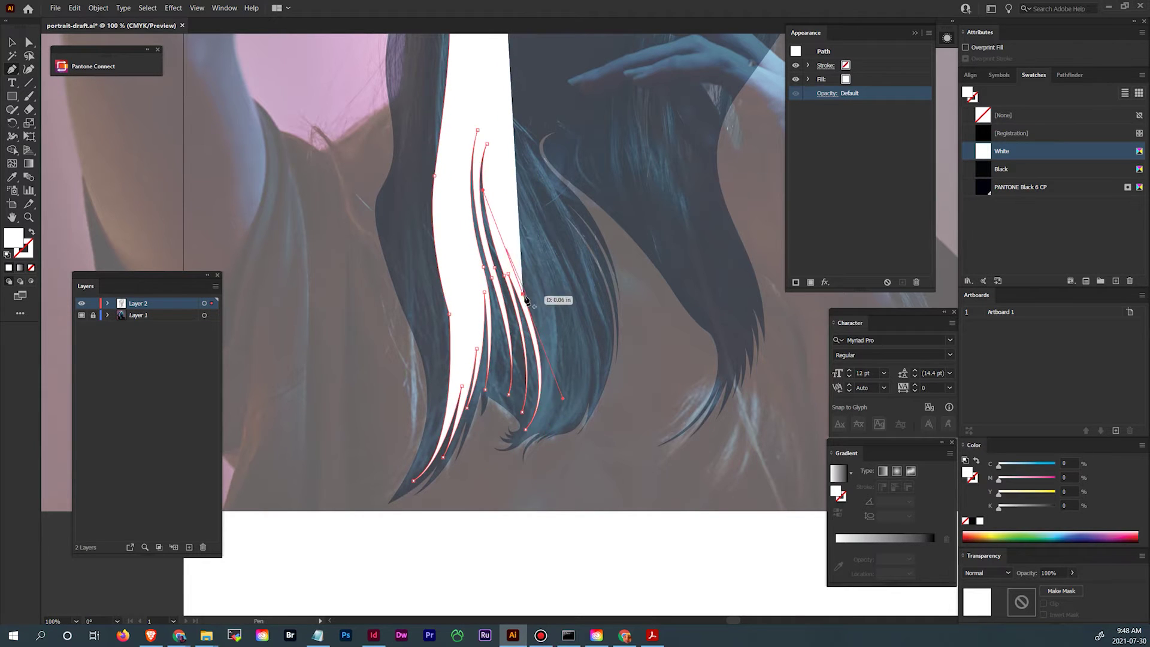
# Continue the highlight's lower edge with thin curved strands toward the middle of the lock's tips.
pyautogui.click(535, 312)
pyautogui.click(547, 363)
pyautogui.click(548, 402)
pyautogui.click(548, 444)
pyautogui.moveTo(549, 448); pyautogui.dragTo(547, 329)
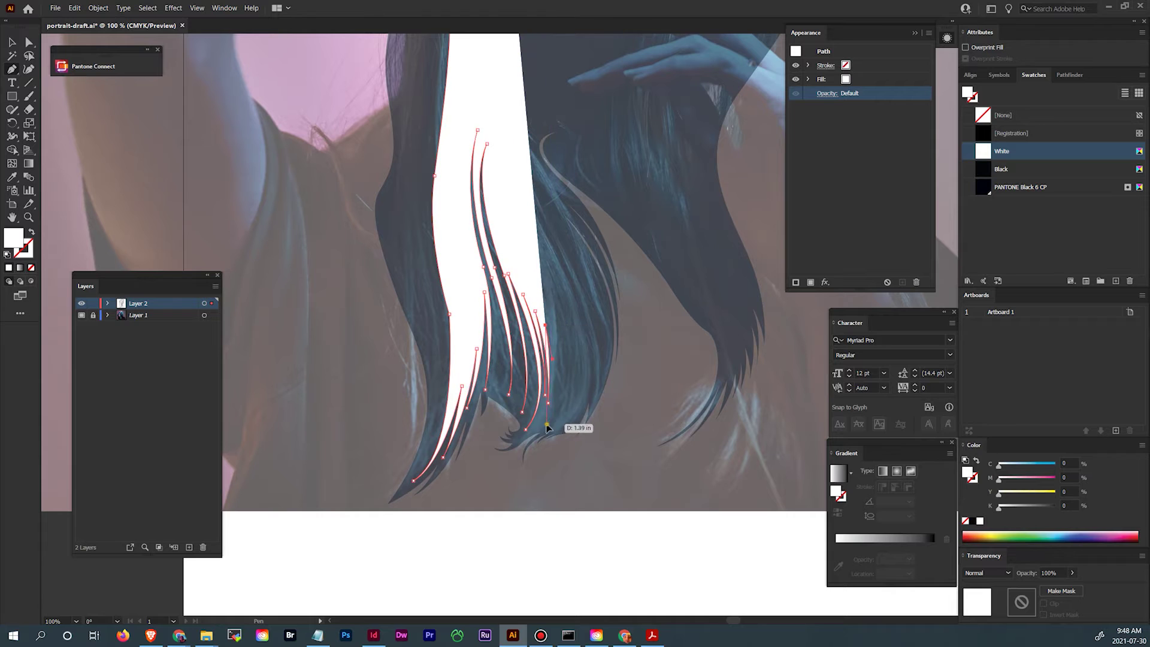
pyautogui.moveTo(547, 425); pyautogui.dragTo(543, 444)
pyautogui.click(547, 425)
pyautogui.moveTo(556, 355); pyautogui.dragTo(553, 333)
pyautogui.moveTo(553, 424); pyautogui.dragTo(544, 442)
pyautogui.click(553, 424)
# Add a row of short, closely spaced strand tips along the inner lower end of the highlight.
pyautogui.moveTo(562, 373); pyautogui.dragTo(560, 352)
pyautogui.moveTo(561, 422); pyautogui.dragTo(557, 439)
pyautogui.moveTo(567, 375); pyautogui.dragTo(564, 356)
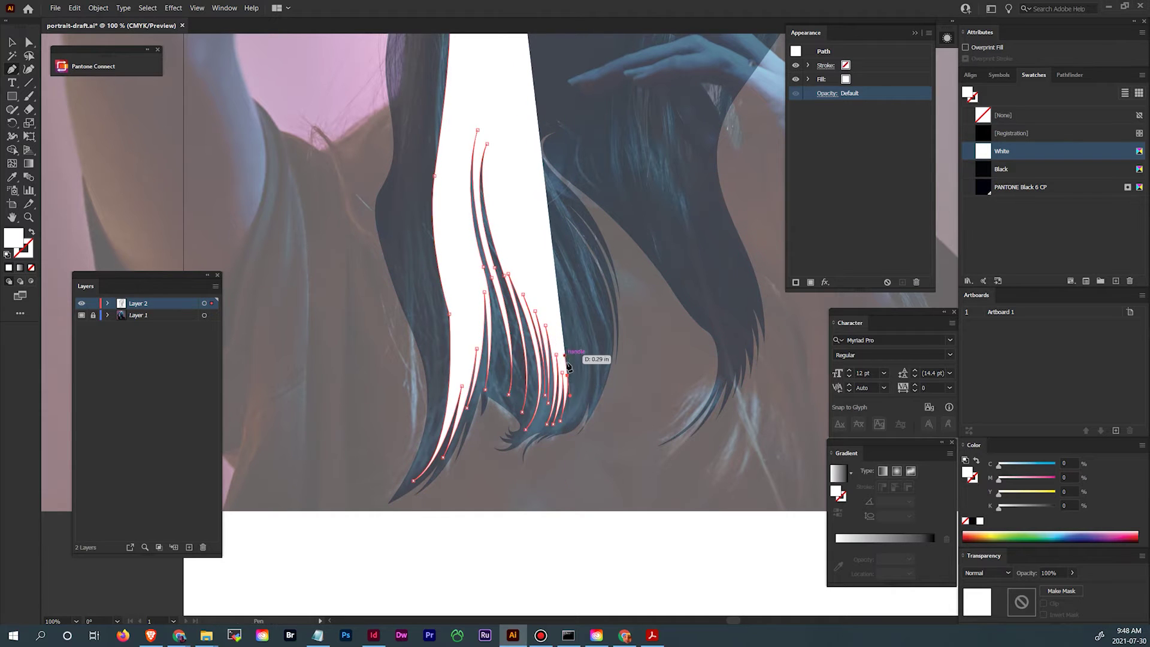
pyautogui.moveTo(568, 417); pyautogui.dragTo(565, 434)
pyautogui.moveTo(571, 372); pyautogui.dragTo(569, 356)
pyautogui.moveTo(575, 413); pyautogui.dragTo(573, 428)
pyautogui.moveTo(580, 370); pyautogui.dragTo(578, 354)
pyautogui.moveTo(583, 404); pyautogui.dragTo(579, 422)
pyautogui.click(583, 404)
# Trace the highlight's inner edge upward with long curved strands, setting the shape's opacity to 40% to see the photo.
pyautogui.click(588, 348)
pyautogui.moveTo(588, 349); pyautogui.dragTo(604, 321)
pyautogui.scroll(5, 603, 321)
pyautogui.press('4')
pyautogui.moveTo(448, 330); pyautogui.dragTo(435, 299)
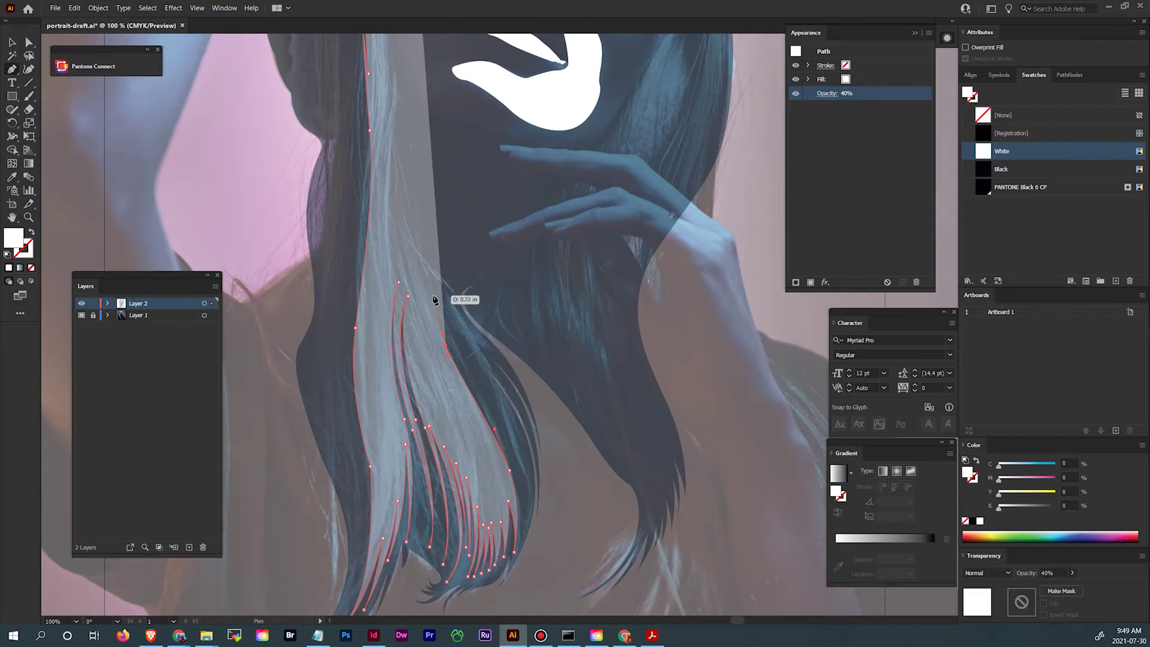
pyautogui.click(434, 296)
pyautogui.moveTo(471, 369); pyautogui.dragTo(498, 398)
pyautogui.moveTo(520, 464); pyautogui.dragTo(526, 493)
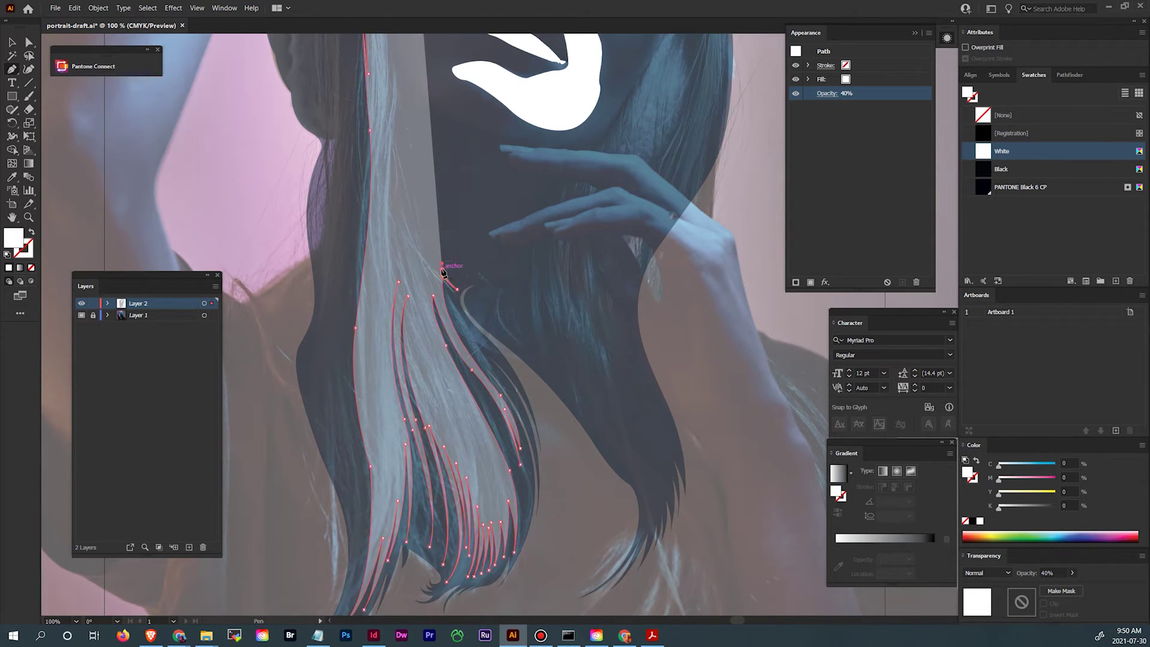
# Trace small flicked strand tips on the highlight's inner edge near the fingertips.
pyautogui.scroll(5, 490, 376)
pyautogui.moveTo(508, 387); pyautogui.dragTo(510, 381)
pyautogui.moveTo(590, 396); pyautogui.dragTo(595, 399)
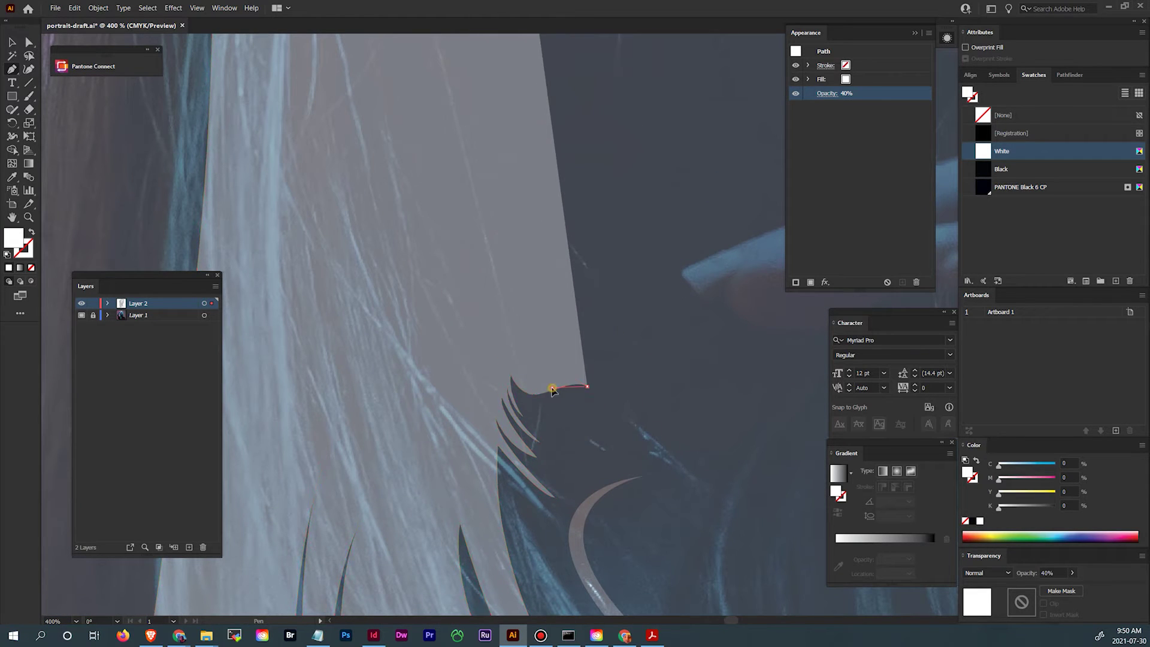
pyautogui.scroll(-4, 544, 457)
pyautogui.moveTo(550, 276)
pyautogui.mouseDown()
pyautogui.moveTo(561, 293)
pyautogui.moveTo(539, 247)
pyautogui.moveTo(567, 323)
pyautogui.moveTo(524, 251)
pyautogui.moveTo(540, 295)
pyautogui.mouseUp()
# Trace longer tapered strands up the highlight's inner edge beside the chin.
pyautogui.click(526, 172)
pyautogui.click(592, 431)
pyautogui.click(522, 218)
pyautogui.click(573, 416)
pyautogui.click(546, 360)
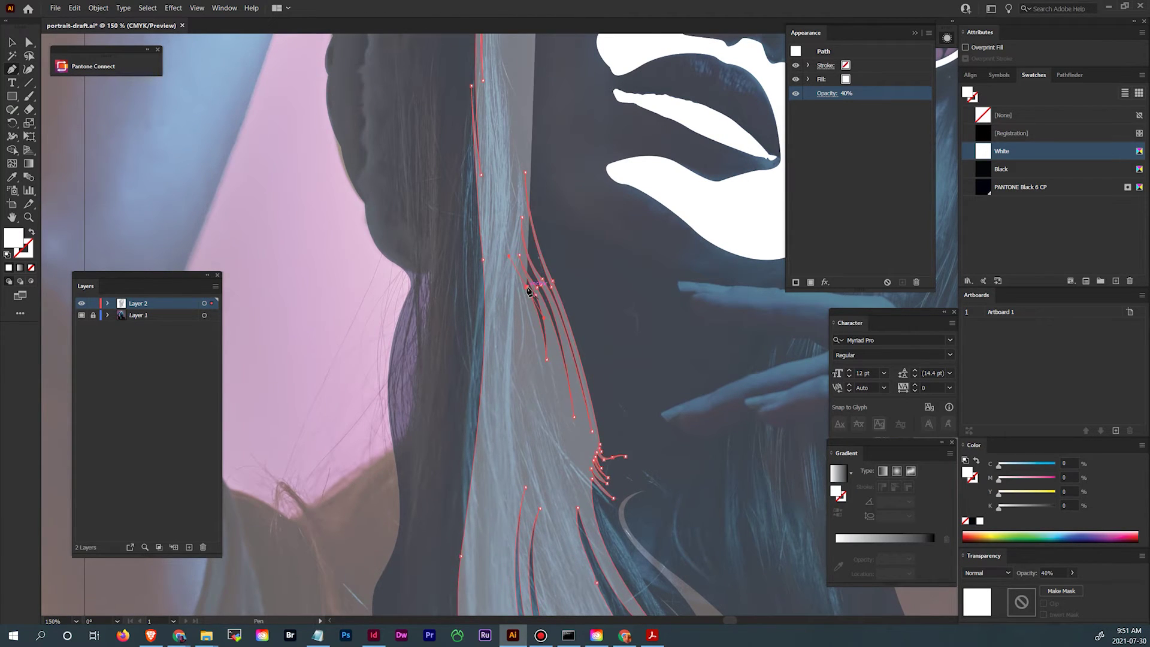
# Finish the long hair highlight with a loose strand beside the cheek, close it, restore full opacity and deselect it.
pyautogui.scroll(3, 528, 290)
pyautogui.click(471, 218)
pyautogui.moveTo(529, 342); pyautogui.dragTo(511, 312)
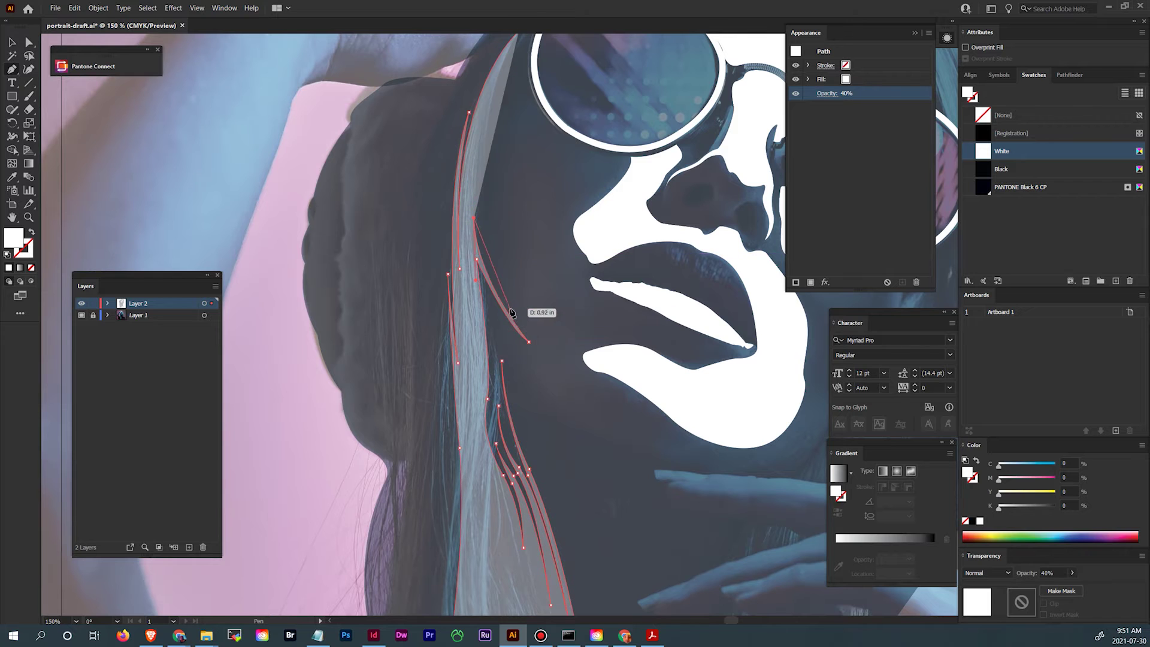
pyautogui.click(553, 362)
pyautogui.hotkey('ctrl', '-')
pyautogui.hotkey('ctrl', '-')
pyautogui.hotkey('ctrl', '-')
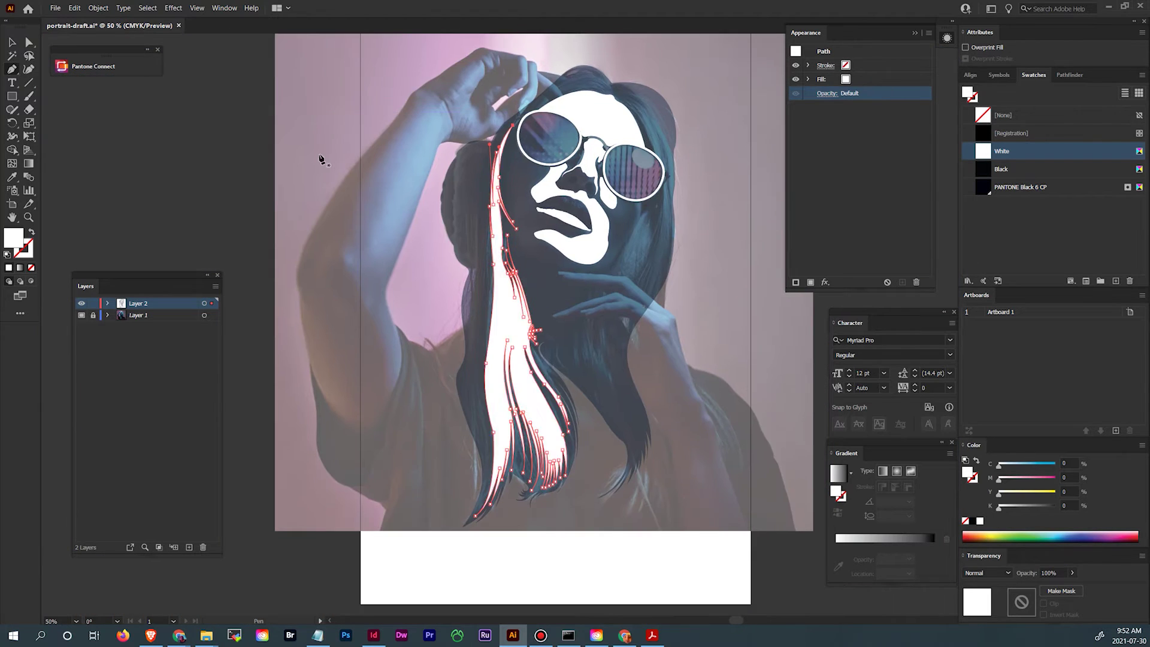
pyautogui.press('v')
pyautogui.scroll(3, 321, 158)
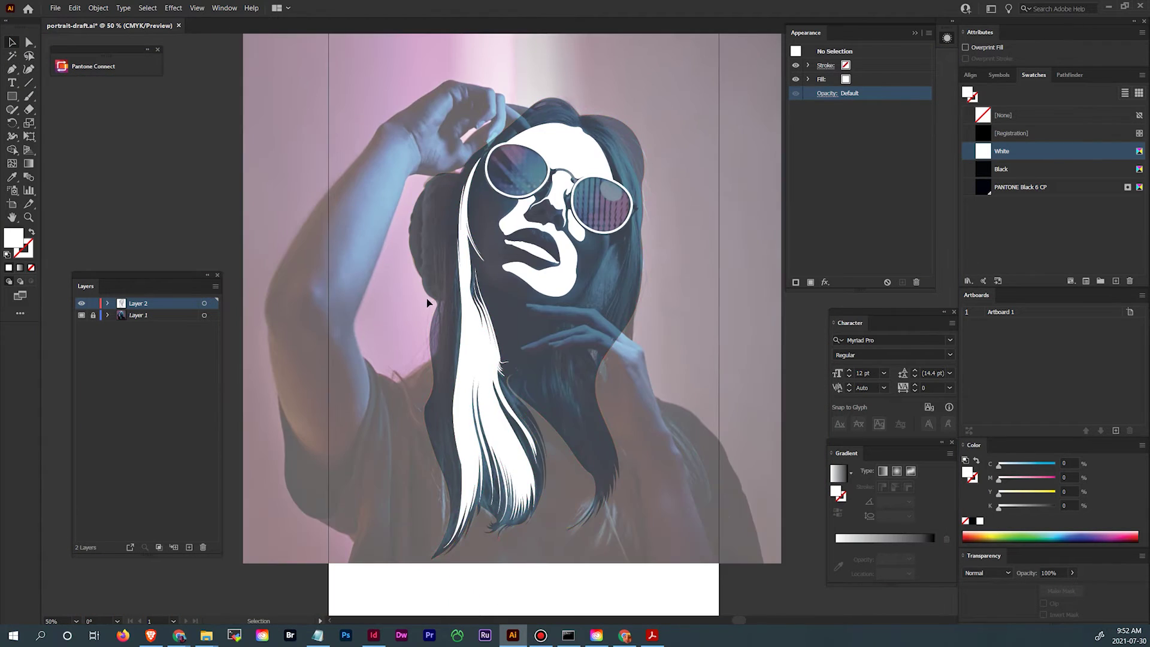
pyautogui.click(269, 290)
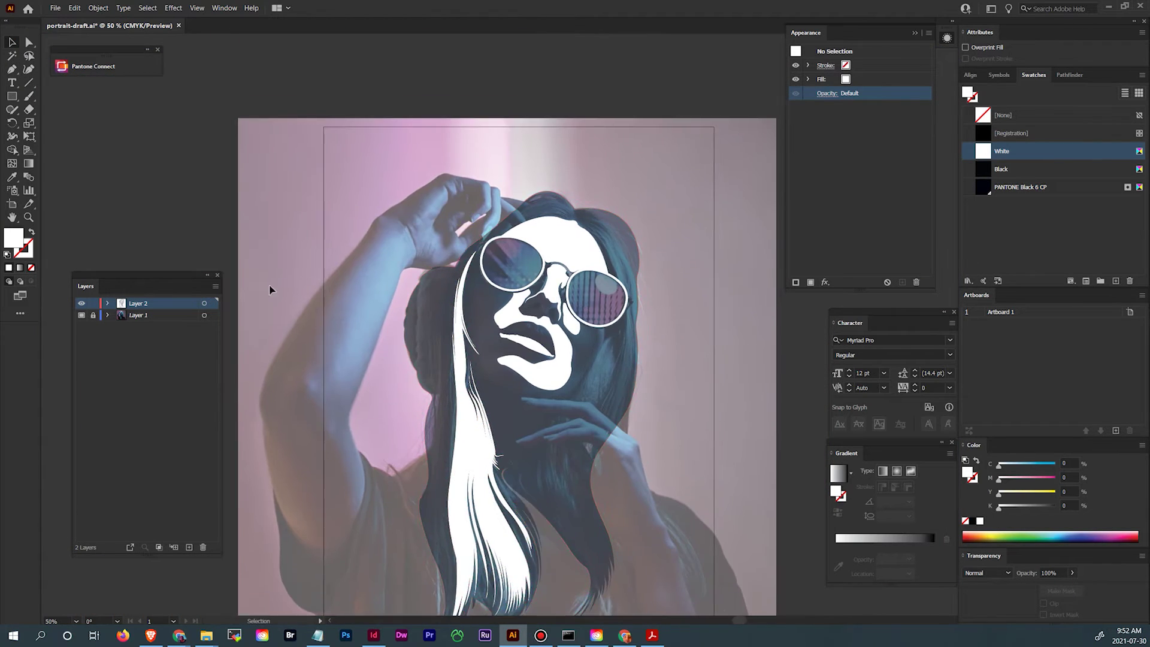
# Start a white crown highlight above the dotted lens, tracing pointed strands up toward the top of the head.
pyautogui.scroll(5, 551, 143)
pyautogui.press('p')
pyautogui.click(483, 237)
pyautogui.click(517, 212)
pyautogui.click(521, 207)
pyautogui.click(533, 199)
pyautogui.click(537, 198)
pyautogui.click(540, 197)
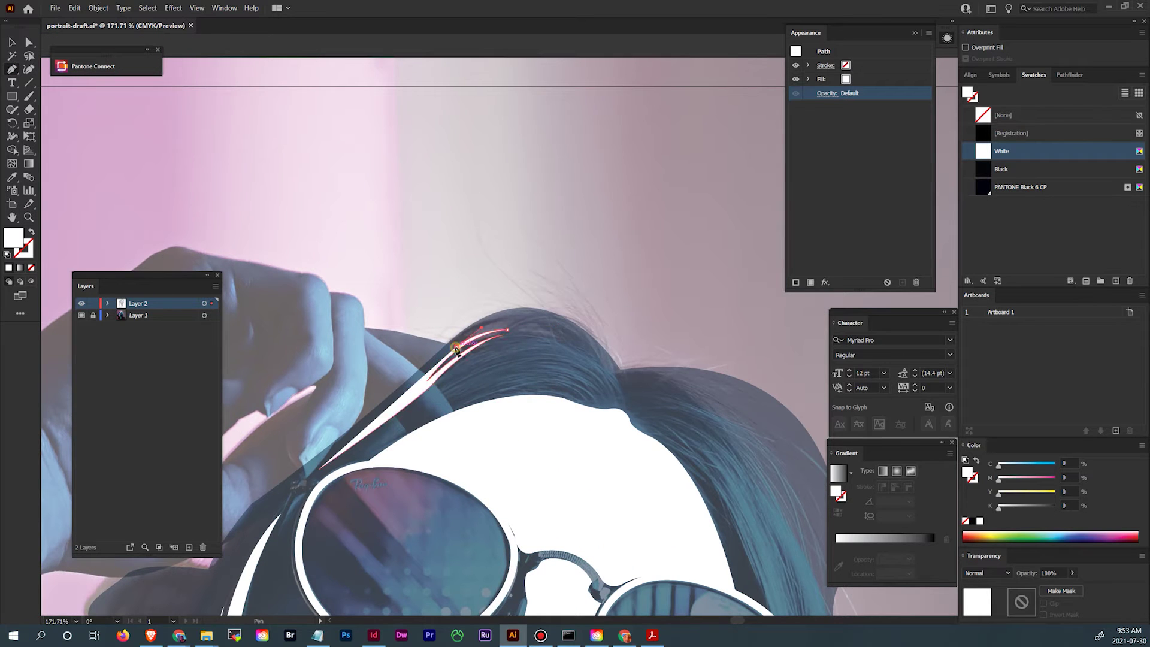
# Continue the crown highlight over the top of the head and trace tapered strands down to the parting.
pyautogui.click(507, 328)
pyautogui.click(538, 326)
pyautogui.click(589, 342)
pyautogui.click(624, 396)
pyautogui.click(580, 353)
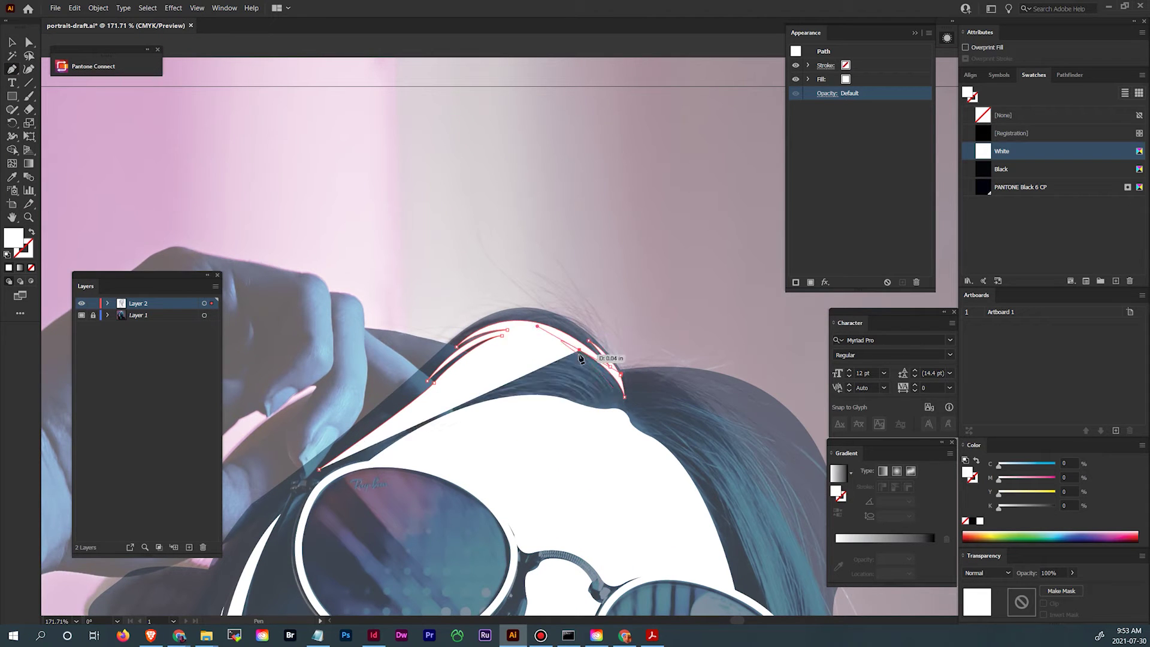
pyautogui.moveTo(579, 355); pyautogui.dragTo(497, 357)
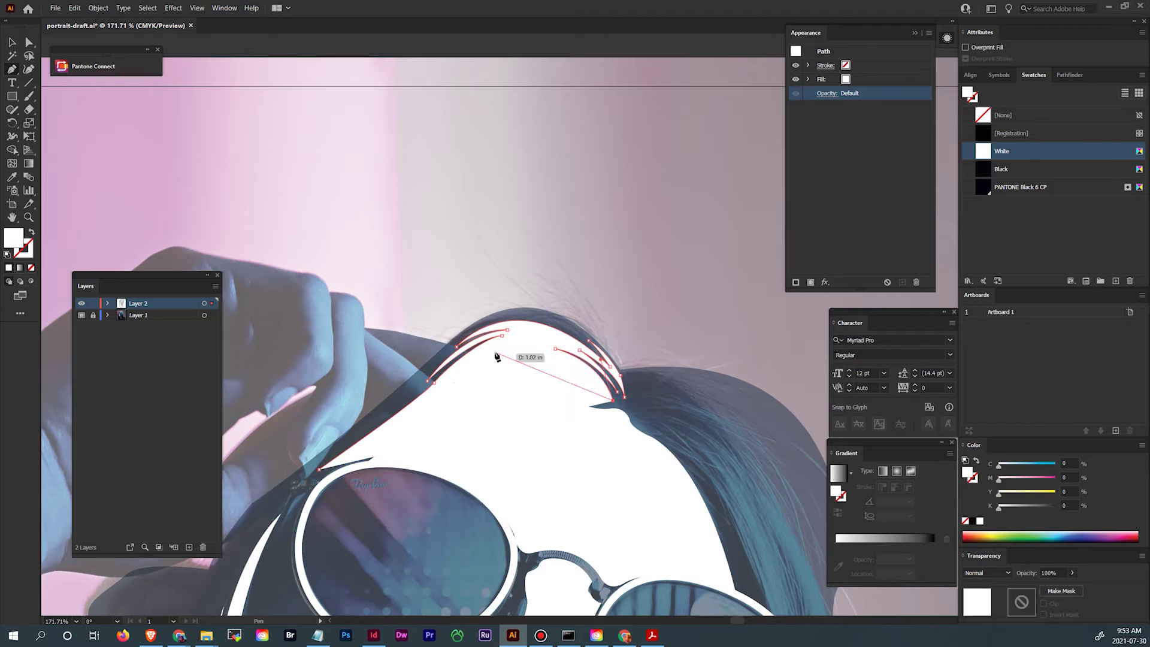
# Trace the crown highlight's lower edge at 50% opacity, close the shape, then restore full opacity and deselect it.
pyautogui.press('5')
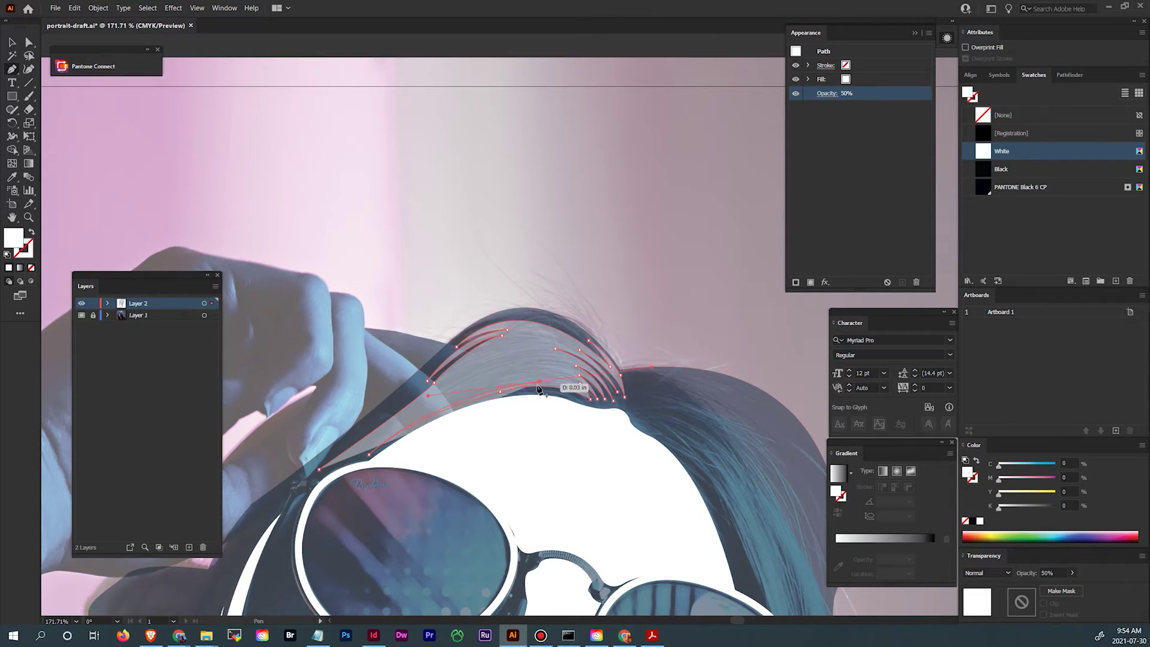
pyautogui.scroll(4, 296, 459)
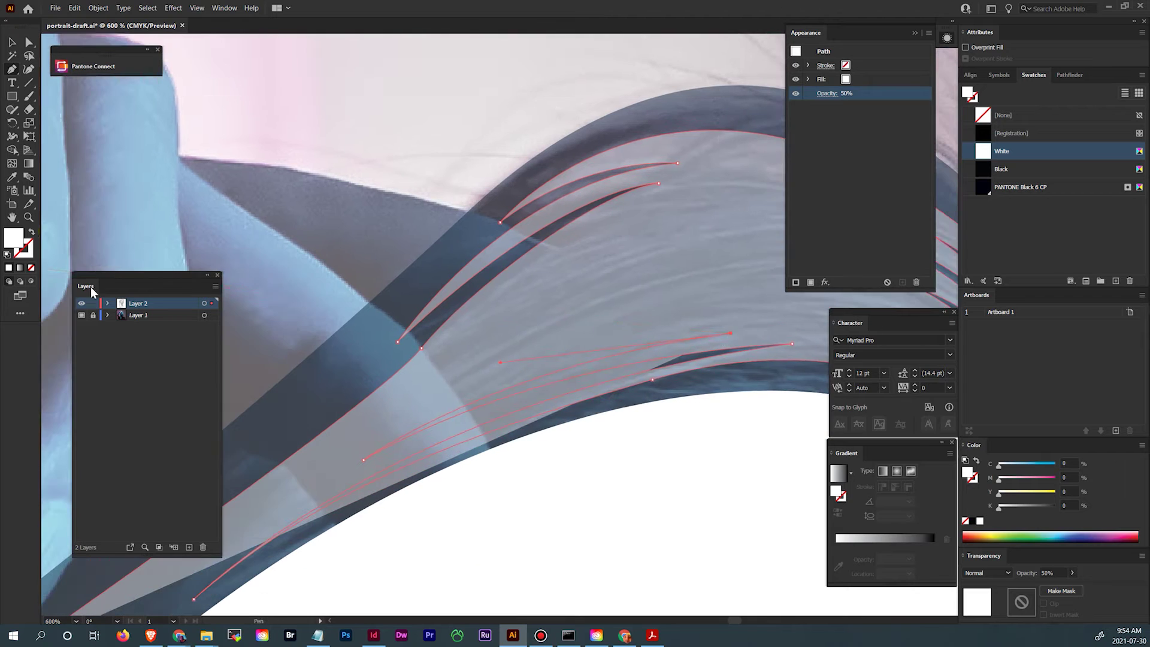
pyautogui.hotkey('shift', 'x')
pyautogui.hotkey('ctrl', 'shift', 'a')
pyautogui.press('v')
pyautogui.scroll(-7, 427, 416)
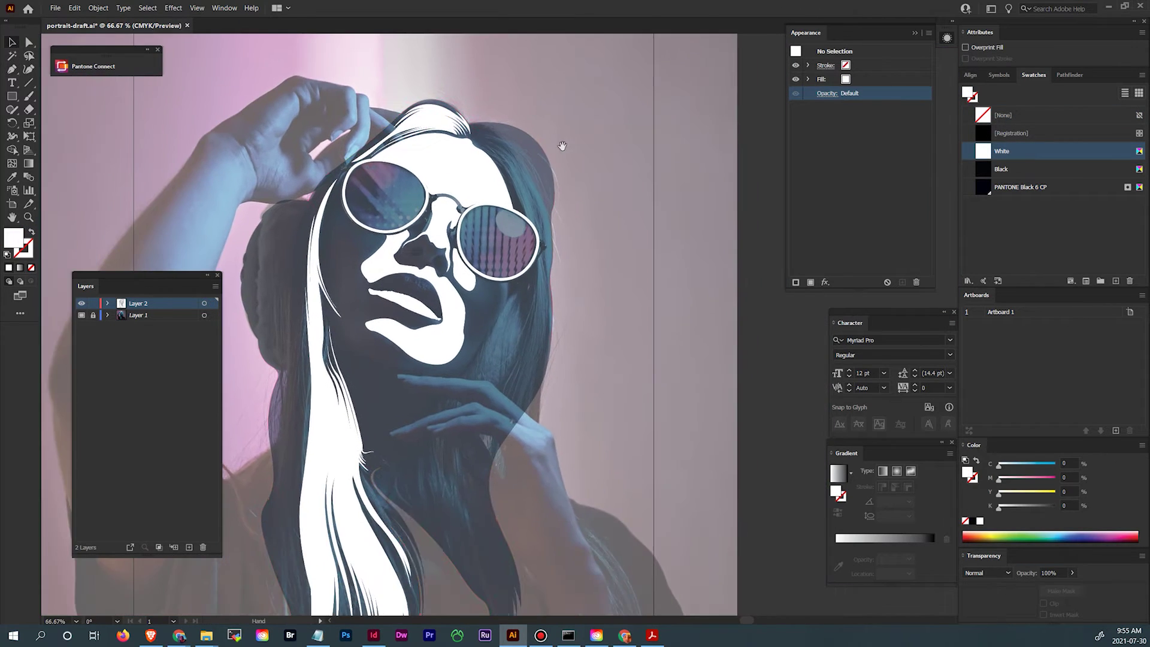
# Draw a closed white highlight from the parting along the outer curve of the hair above the striped lens.
pyautogui.press('z')
pyautogui.click(562, 145)
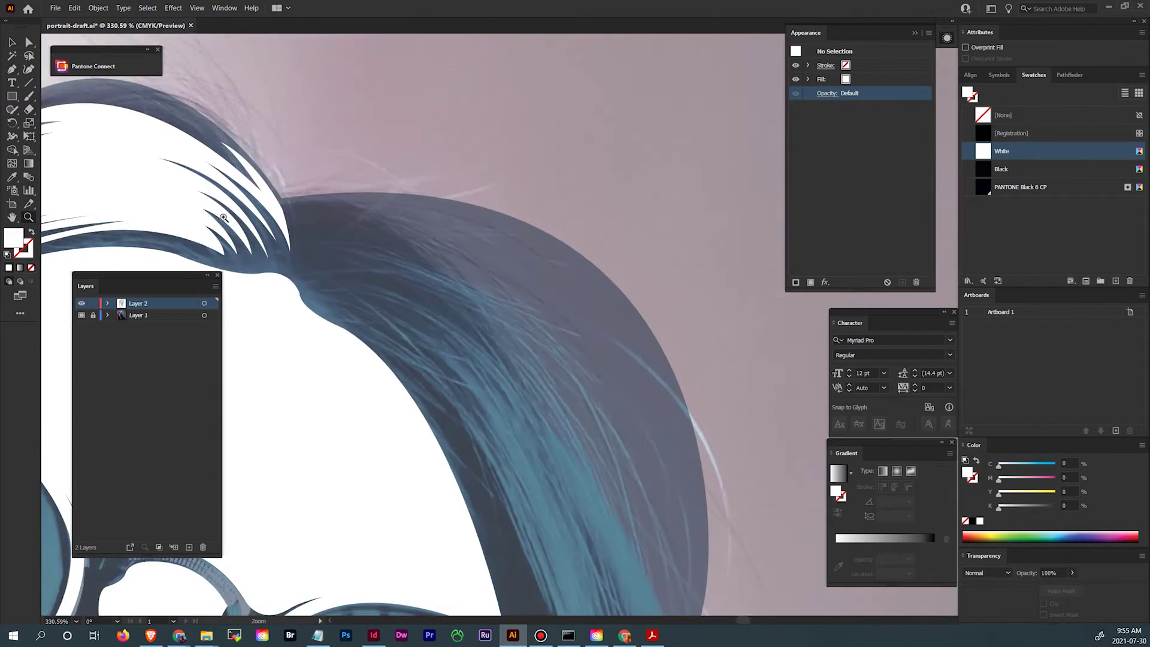
pyautogui.moveTo(555, 262); pyautogui.dragTo(685, 339)
pyautogui.click(555, 262)
pyautogui.moveTo(662, 377); pyautogui.dragTo(684, 439)
pyautogui.moveTo(568, 323); pyautogui.dragTo(538, 314)
pyautogui.click(287, 204)
pyautogui.moveTo(477, 263)
pyautogui.mouseDown()
pyautogui.moveTo(414, 209)
pyautogui.moveTo(456, 278)
pyautogui.mouseUp()
# Start a second white highlight below the first, tracing its upper edge from the parting down the outer hair.
pyautogui.click(315, 212)
pyautogui.scroll(-3, 597, 329)
pyautogui.click(689, 479)
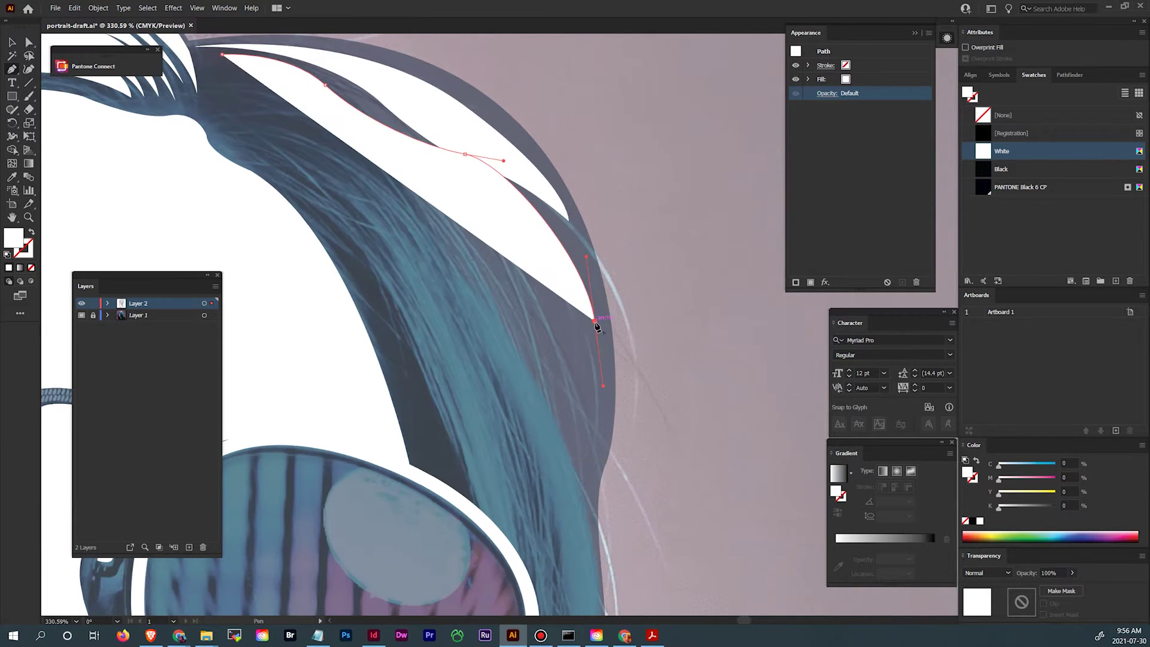
pyautogui.scroll(2, 436, 210)
pyautogui.scroll(-3, 624, 334)
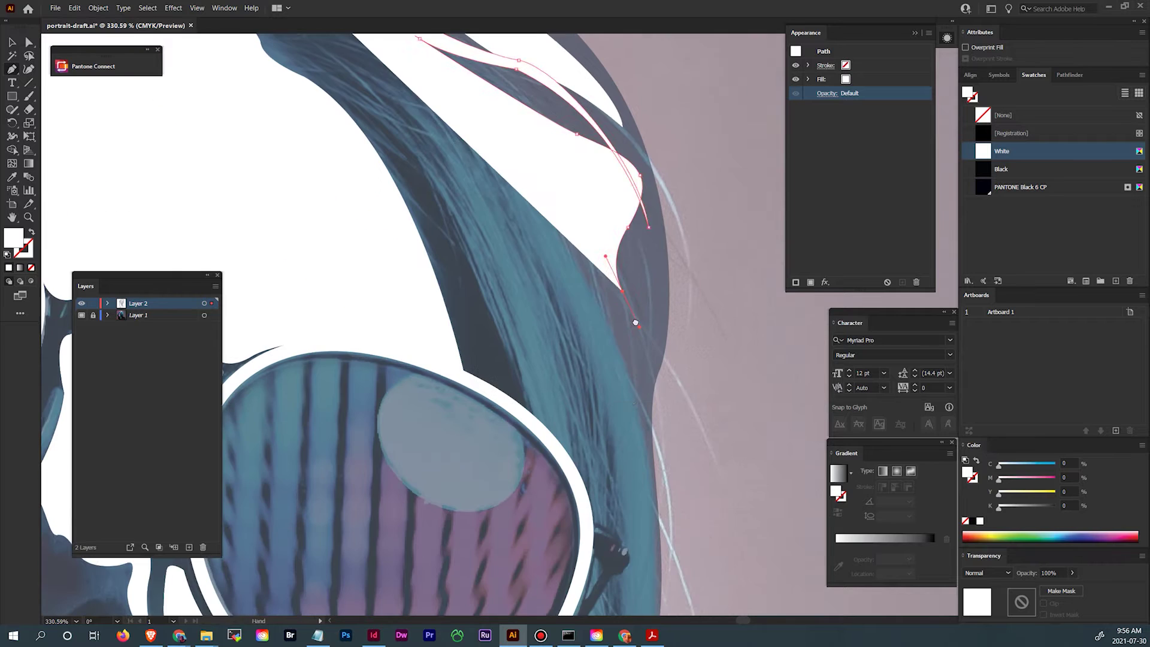
pyautogui.click(635, 392)
pyautogui.moveTo(626, 287); pyautogui.dragTo(611, 246)
pyautogui.scroll(3, 635, 235)
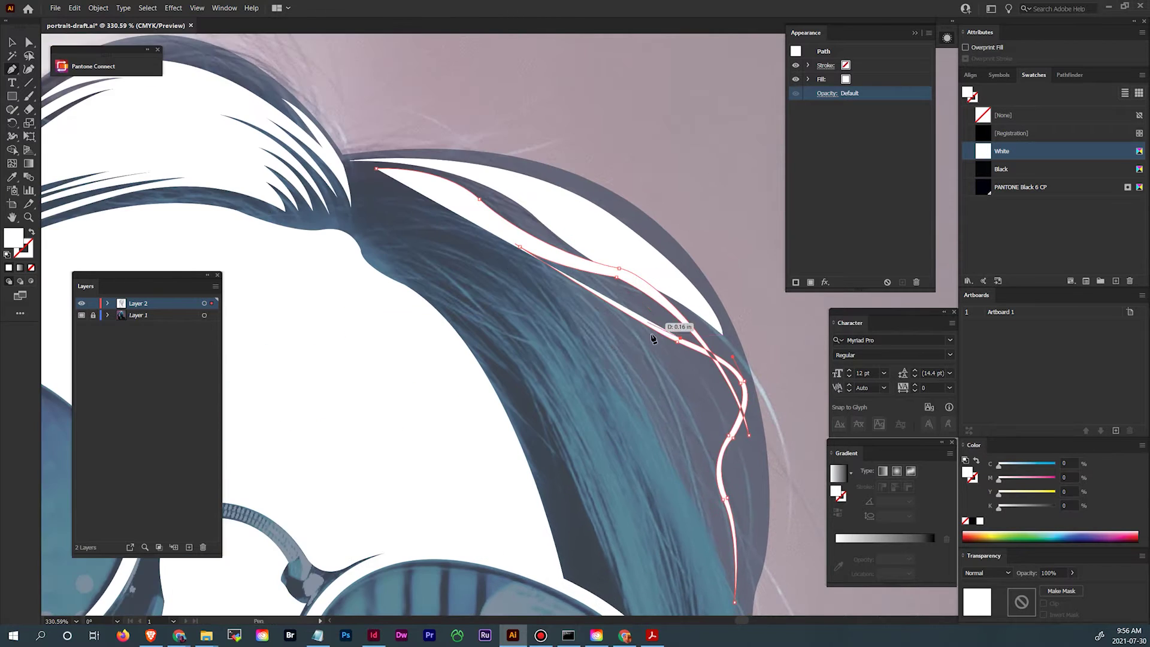
# Extend the second white highlight down the outer hair with tapered strands towards the outer hinge of the striped lens.
pyautogui.scroll(-3, 718, 303)
pyautogui.click(631, 371)
pyautogui.moveTo(653, 360); pyautogui.dragTo(662, 278)
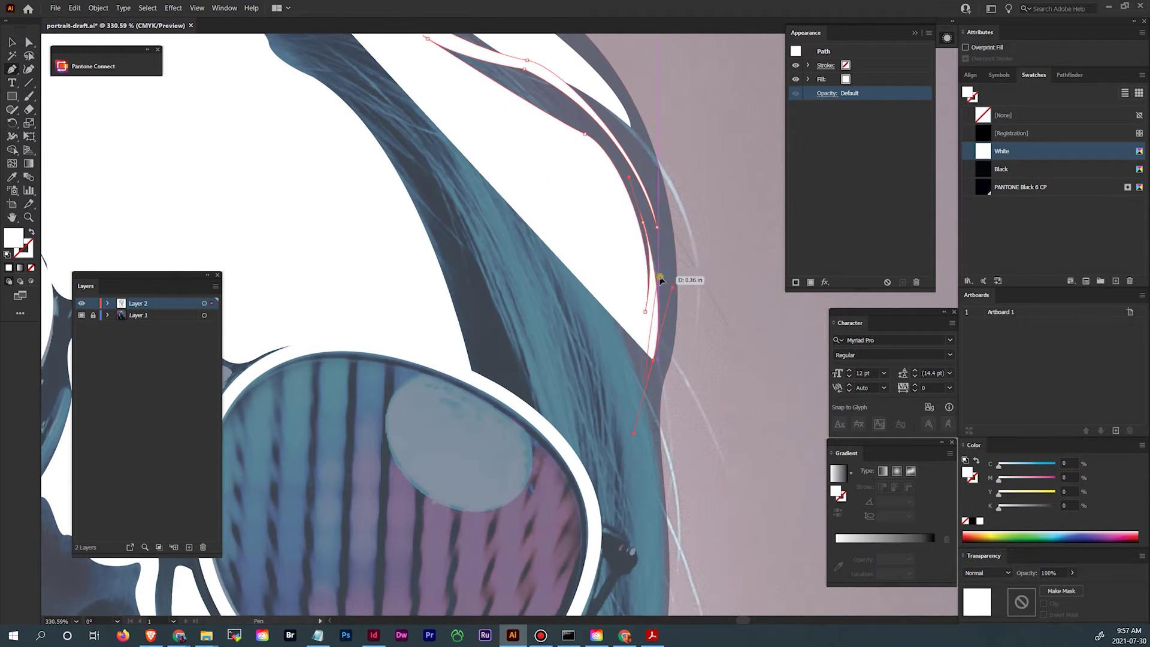
pyautogui.moveTo(657, 399); pyautogui.dragTo(671, 360)
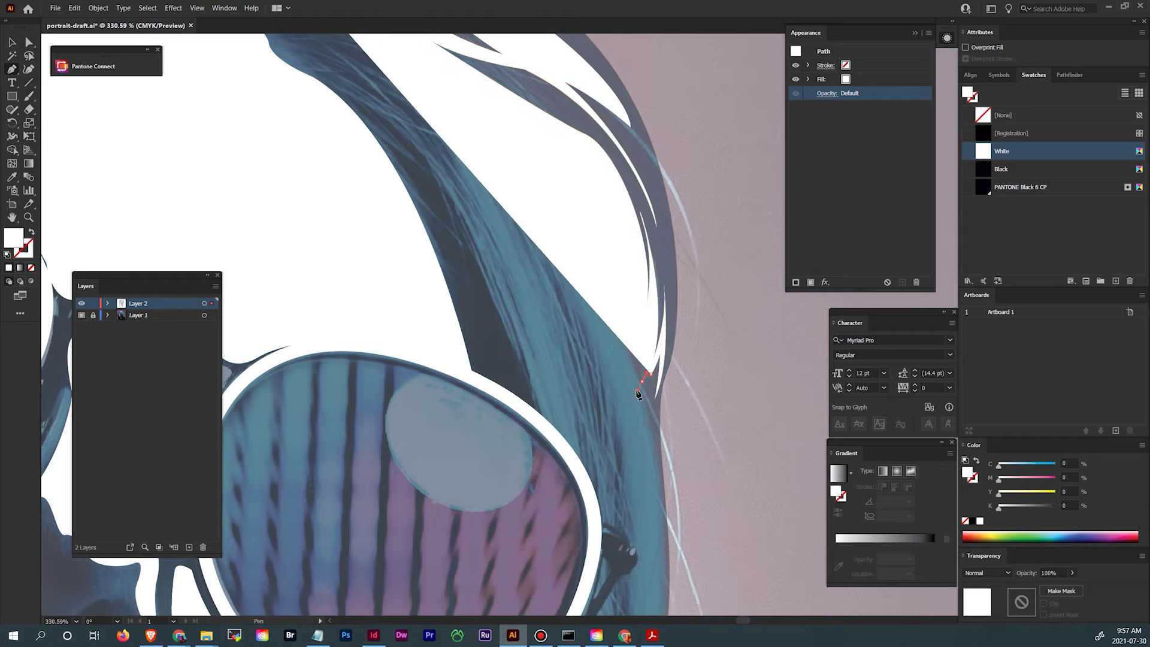
pyautogui.scroll(-3, 681, 398)
pyautogui.scroll(3, 593, 269)
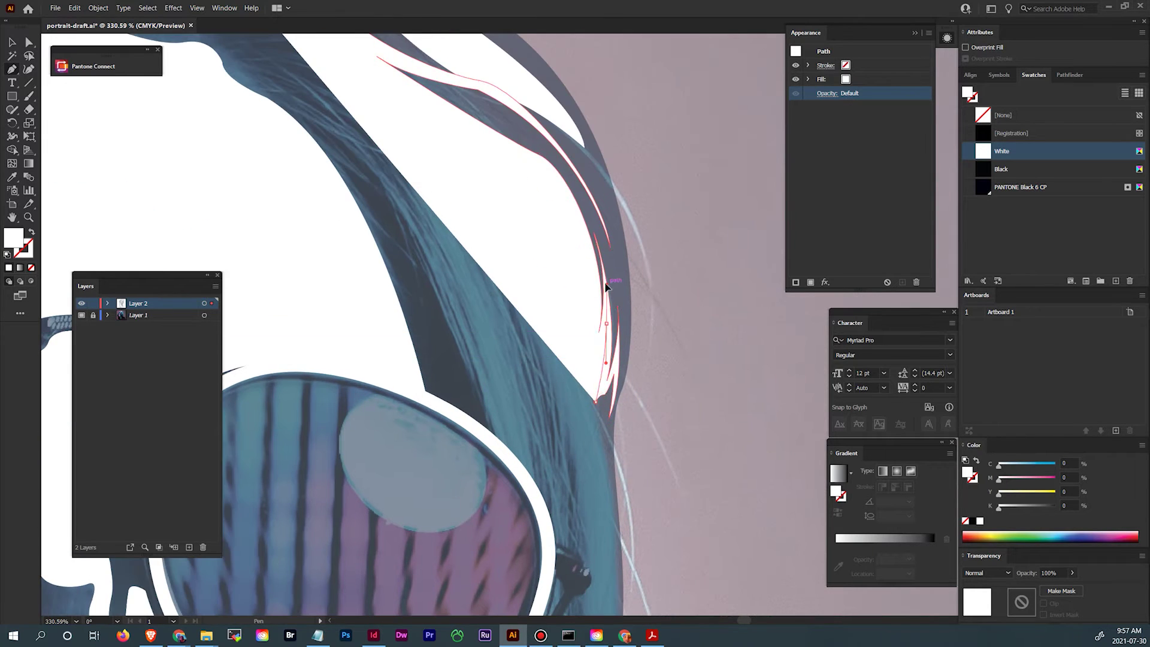
# Trace further tapered strands along the outer hair above the striped lens and continue the highlight's edge down beside it.
pyautogui.moveTo(548, 172); pyautogui.dragTo(555, 310)
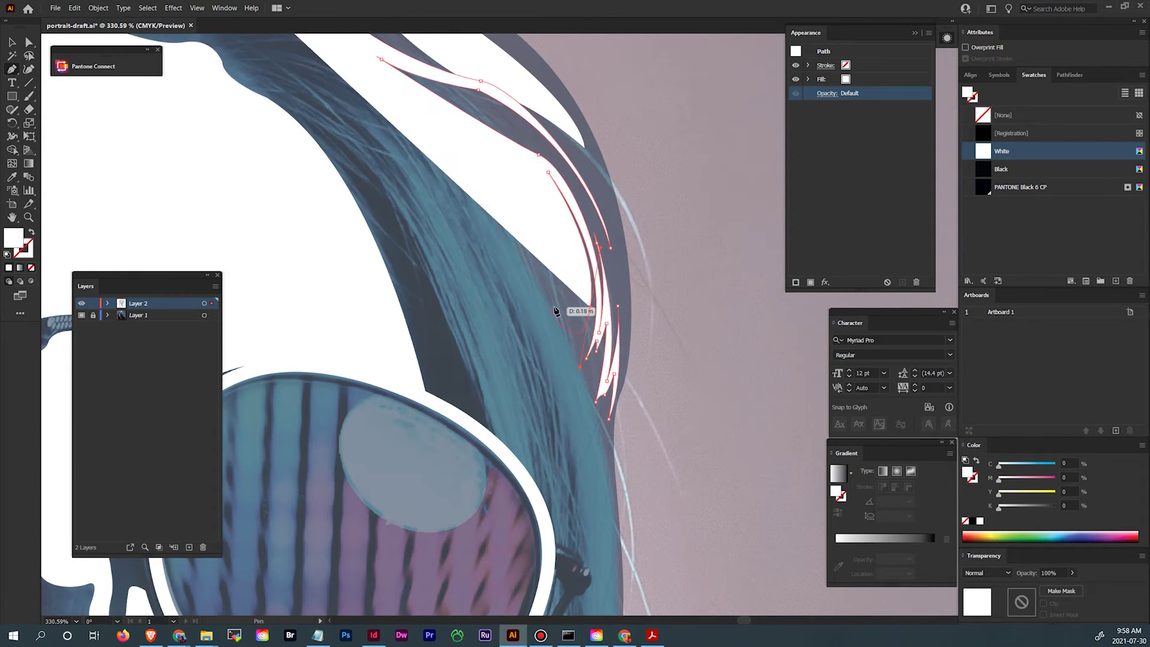
pyautogui.moveTo(520, 170); pyautogui.dragTo(431, 93)
pyautogui.click(520, 169)
pyautogui.click(515, 188)
pyautogui.moveTo(567, 318); pyautogui.dragTo(557, 372)
pyautogui.moveTo(560, 361); pyautogui.dragTo(510, 78)
pyautogui.moveTo(537, 123); pyautogui.dragTo(554, 157)
pyautogui.moveTo(566, 335); pyautogui.dragTo(558, 382)
pyautogui.moveTo(557, 382); pyautogui.dragTo(531, 235)
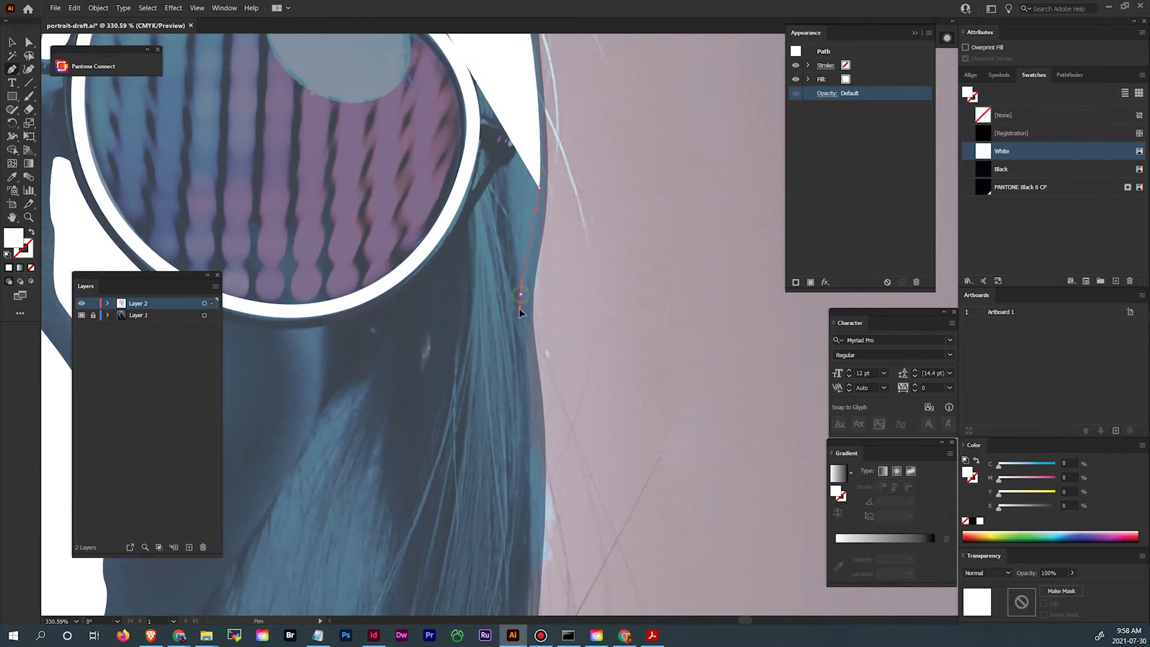
# Continue the highlight's outer edge down the hair below the striped lens towards the hand, undoing misplaced points.
pyautogui.moveTo(521, 295); pyautogui.dragTo(520, 319)
pyautogui.click(534, 429)
pyautogui.moveTo(534, 430); pyautogui.dragTo(537, 366)
pyautogui.hotkey('ctrl', 'z')
pyautogui.moveTo(528, 204); pyautogui.dragTo(529, 275)
pyautogui.hotkey('ctrl', 'z')
pyautogui.moveTo(515, 497); pyautogui.dragTo(502, 123)
pyautogui.moveTo(460, 288); pyautogui.dragTo(455, 315)
# Trace tapered strand tips where the highlight ends across the wrist and turn the path back upwards.
pyautogui.hotkey('ctrl', '-')
pyautogui.hotkey('ctrl', '-')
pyautogui.hotkey('ctrl', '-')
pyautogui.moveTo(445, 389); pyautogui.dragTo(617, 204)
pyautogui.moveTo(591, 259); pyautogui.dragTo(572, 285)
pyautogui.moveTo(596, 235); pyautogui.dragTo(626, 205)
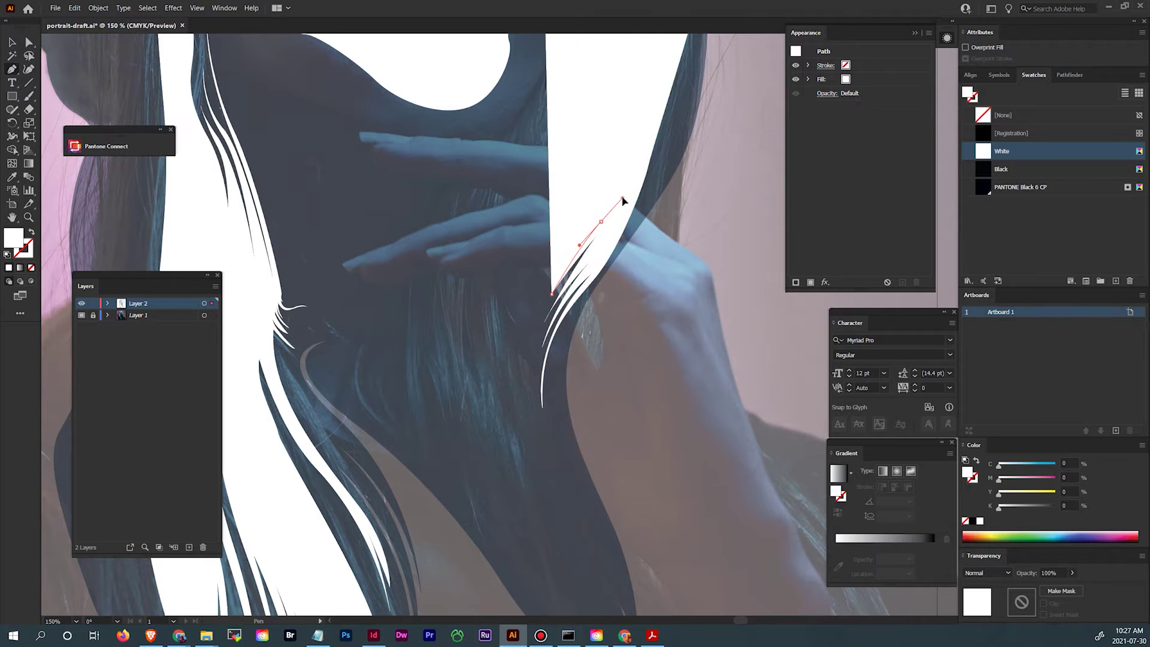
# Trace the highlight's inner edge from the wrist up towards the striped lens, adding a tapered strand below the lens.
pyautogui.moveTo(617, 205); pyautogui.dragTo(608, 281)
pyautogui.moveTo(558, 329); pyautogui.dragTo(595, 282)
pyautogui.moveTo(620, 153); pyautogui.dragTo(603, 275)
pyautogui.click(603, 275)
pyautogui.moveTo(579, 376); pyautogui.dragTo(583, 431)
# Set the highlight to 50% opacity and trace its inner edge past the striped lens to the parting, closing it with tapered strands.
pyautogui.press('5')
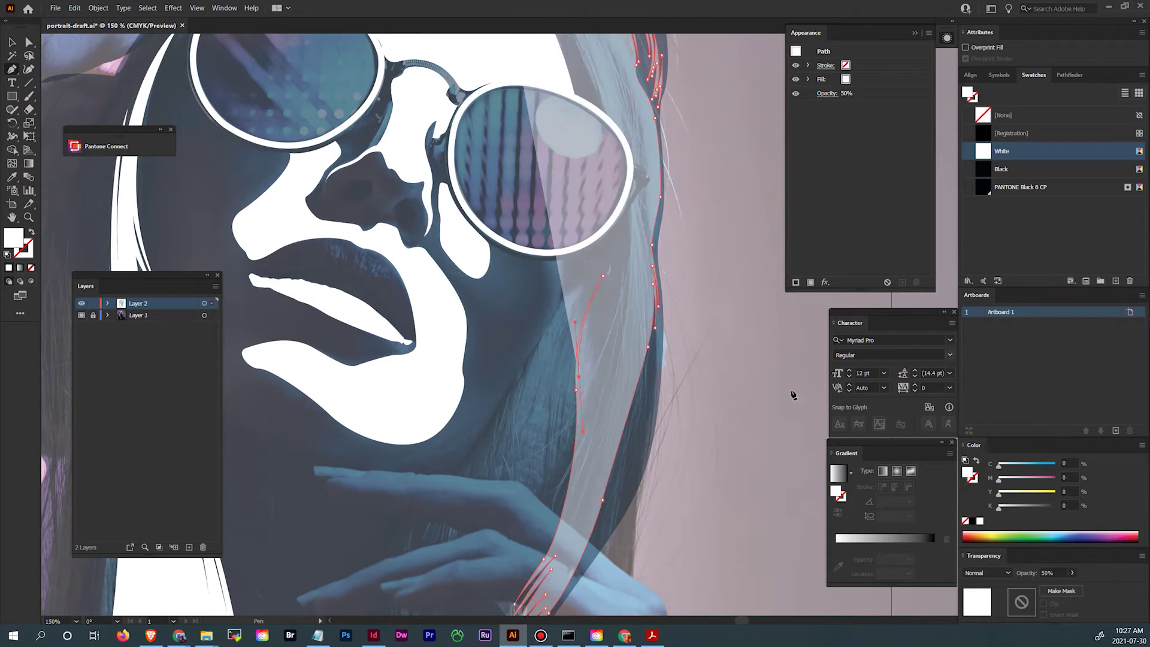
pyautogui.scroll(3, 579, 419)
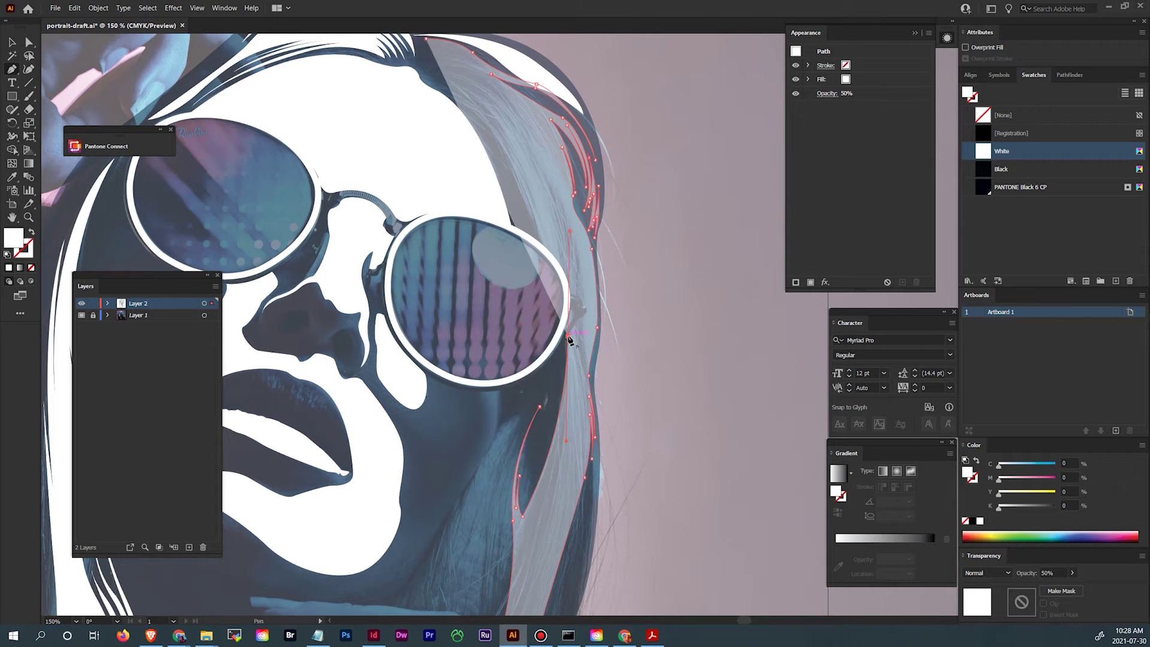
pyautogui.scroll(4, 596, 336)
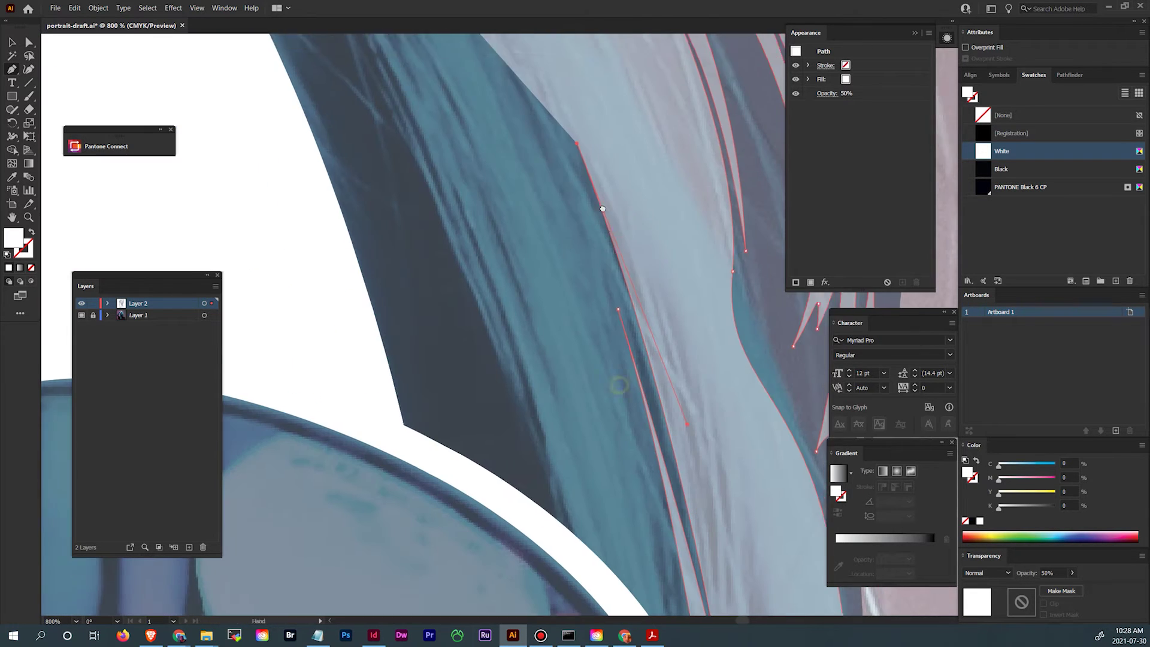
pyautogui.scroll(5, 582, 347)
pyautogui.click(582, 151)
pyautogui.click(621, 323)
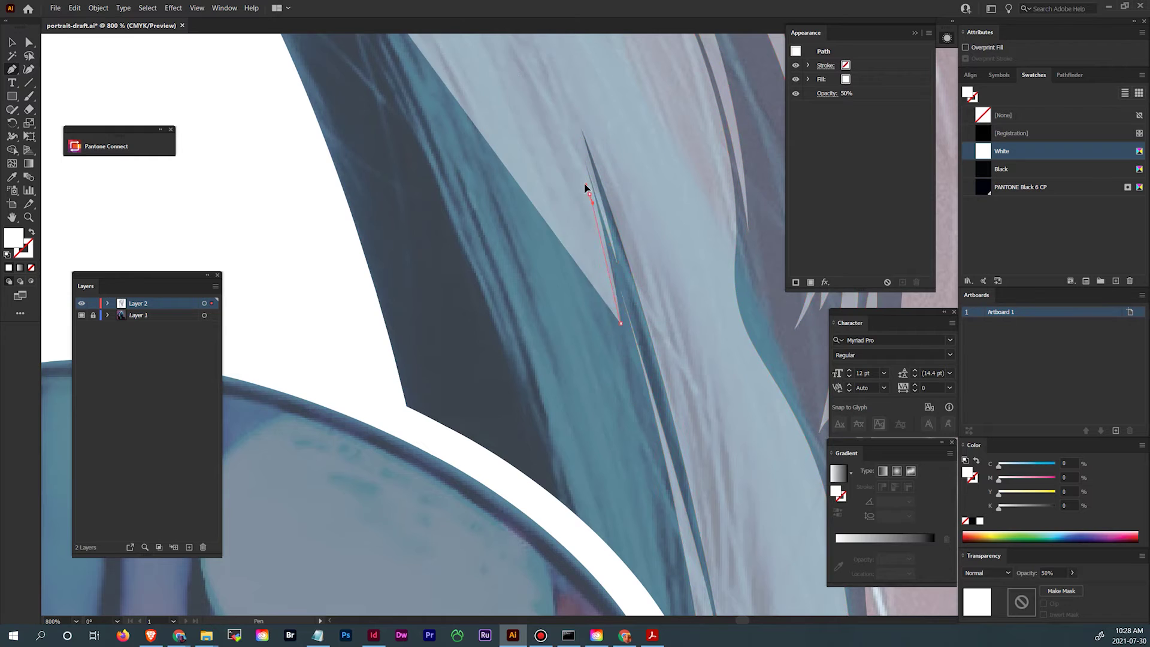
pyautogui.click(590, 194)
pyautogui.click(626, 372)
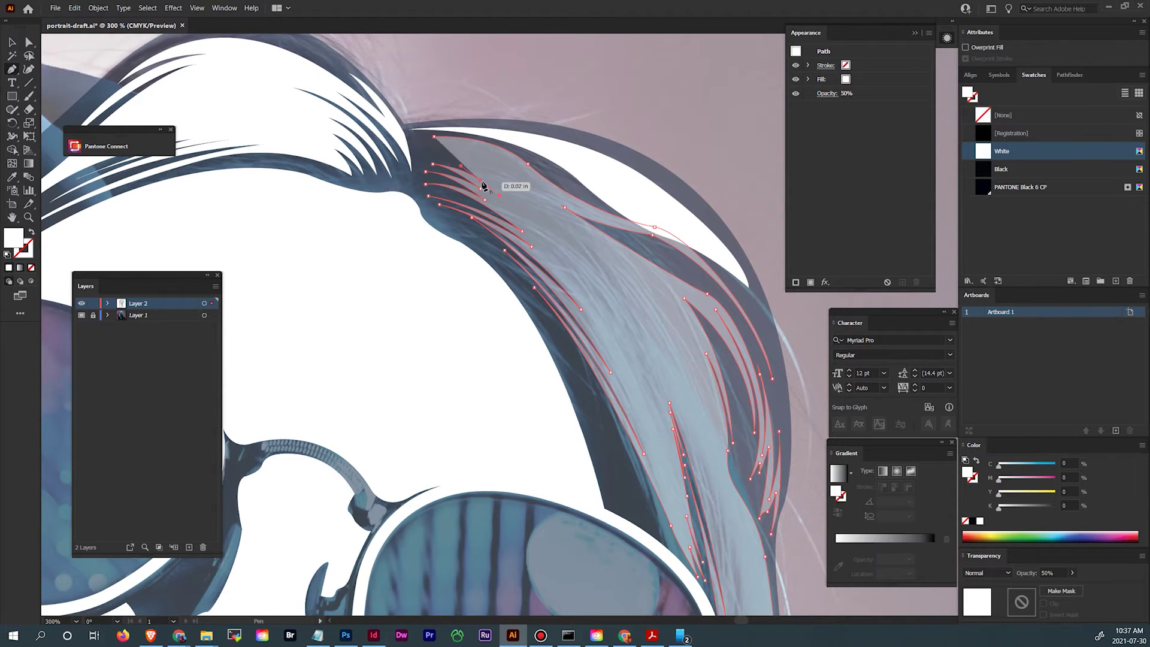
pyautogui.moveTo(509, 196); pyautogui.dragTo(486, 167)
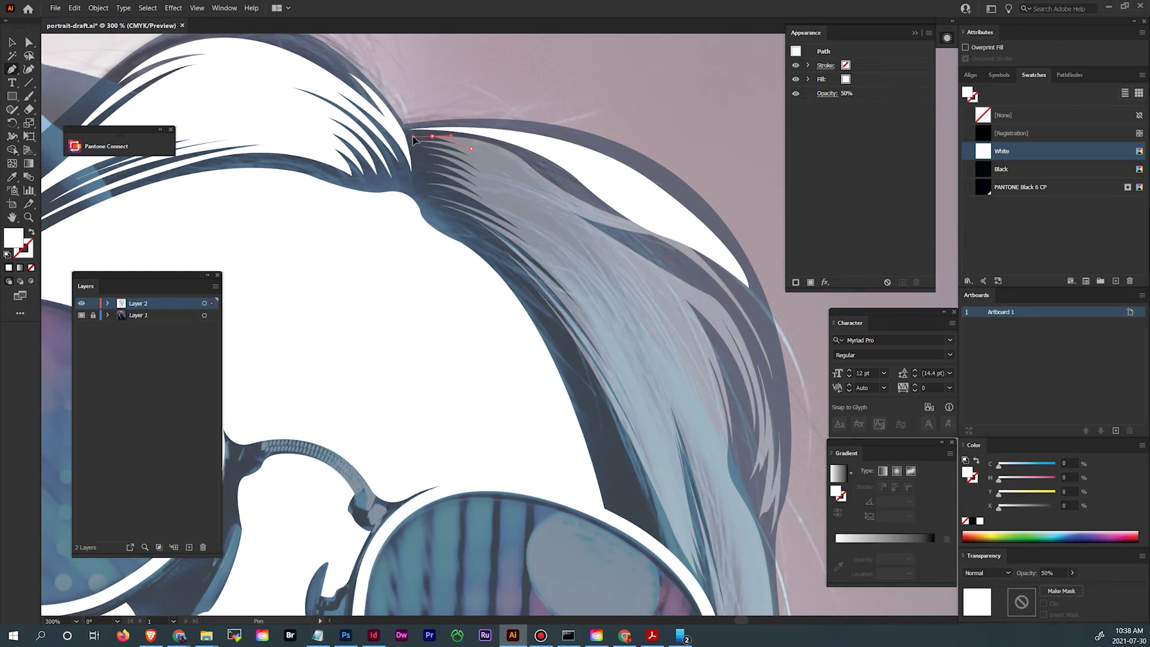
# Reshape the lower curve of the upper outer hair highlight with Direct Selection and deselect it.
pyautogui.press('a')
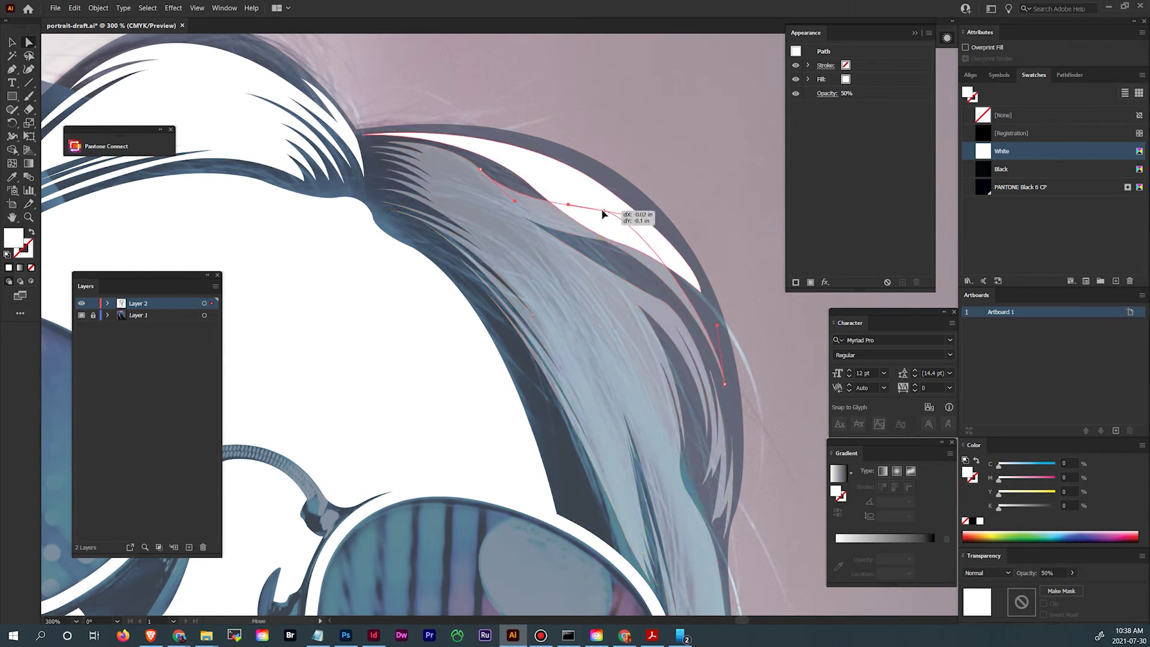
pyautogui.click(602, 227)
pyautogui.press('7')
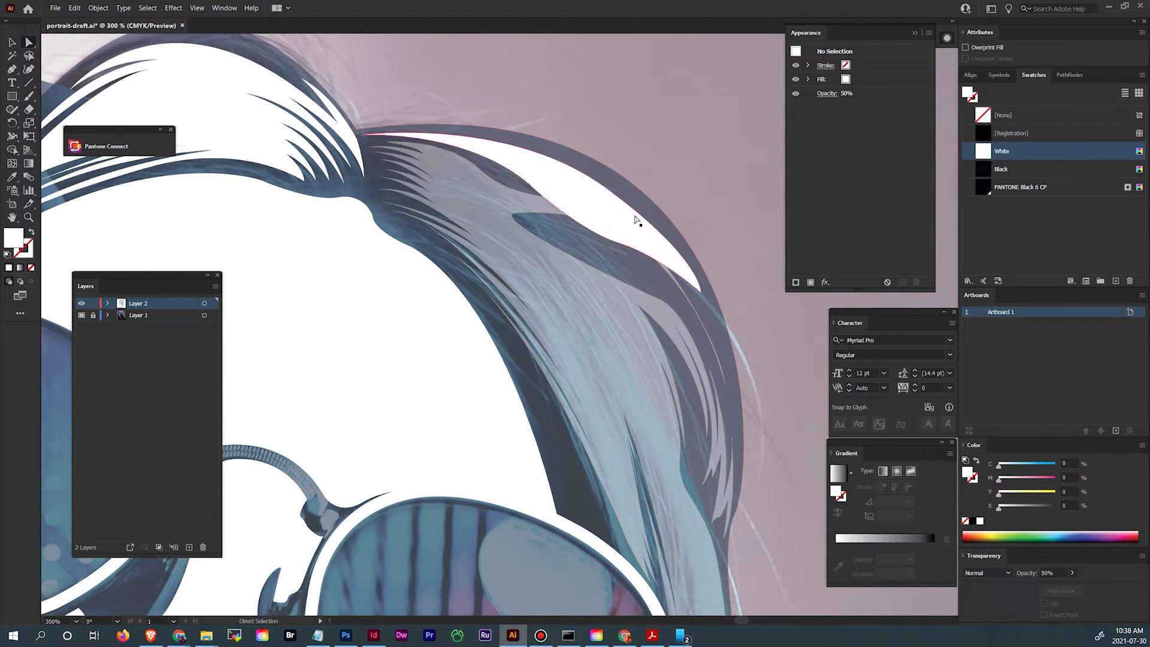
# Select the long translucent hair highlight, restore it to full opacity and deselect it.
pyautogui.scroll(-3, 637, 218)
pyautogui.press('v')
pyautogui.click(621, 362)
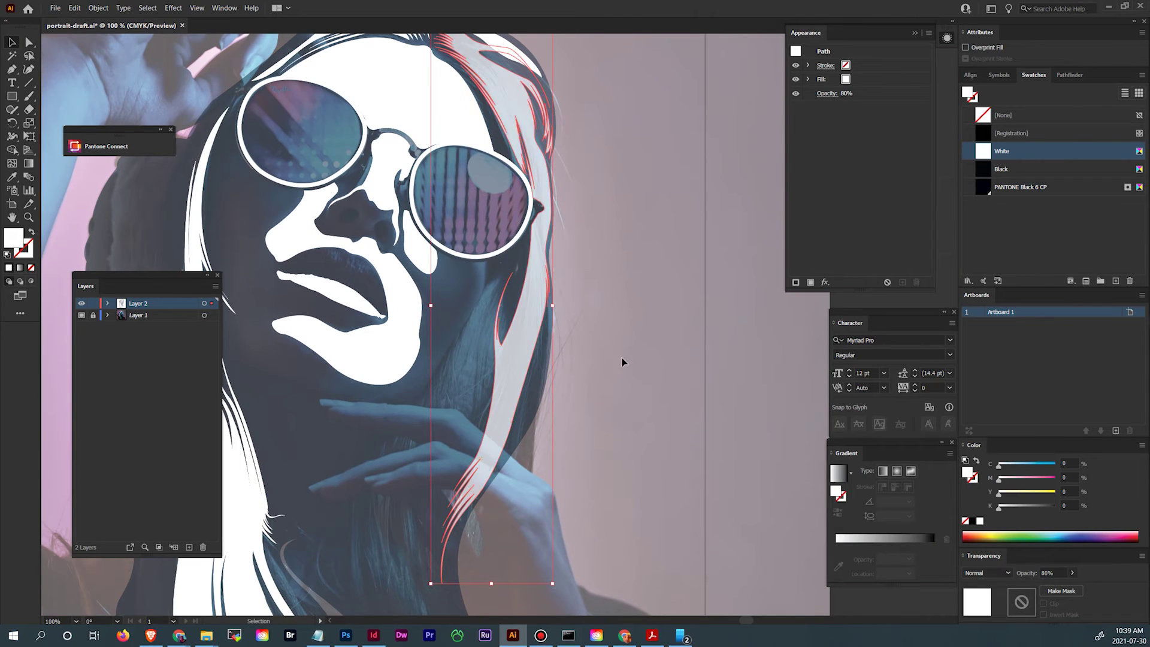
pyautogui.scroll(-3, 599, 300)
pyautogui.press('y')
# Draw a closed white highlight on the cheek from the lower rim of the striped lens, tapering down beside the hair.
pyautogui.press('p')
pyautogui.scroll(1, 563, 239)
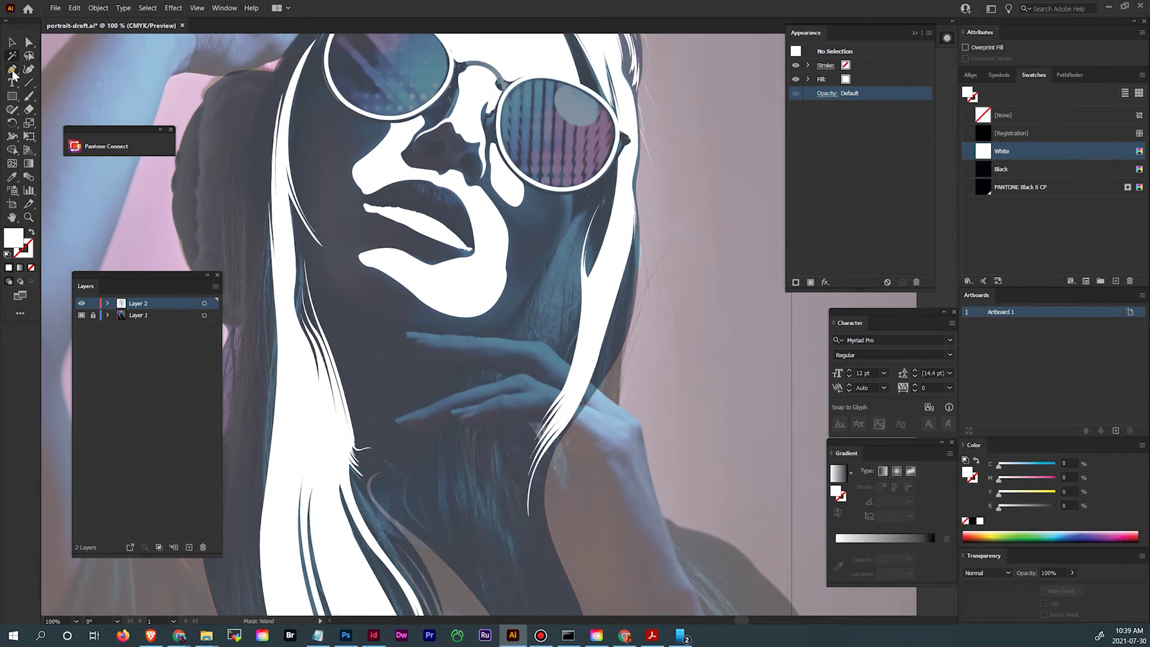
pyautogui.hscroll(1, 557, 203)
pyautogui.scroll(3, 539, 120)
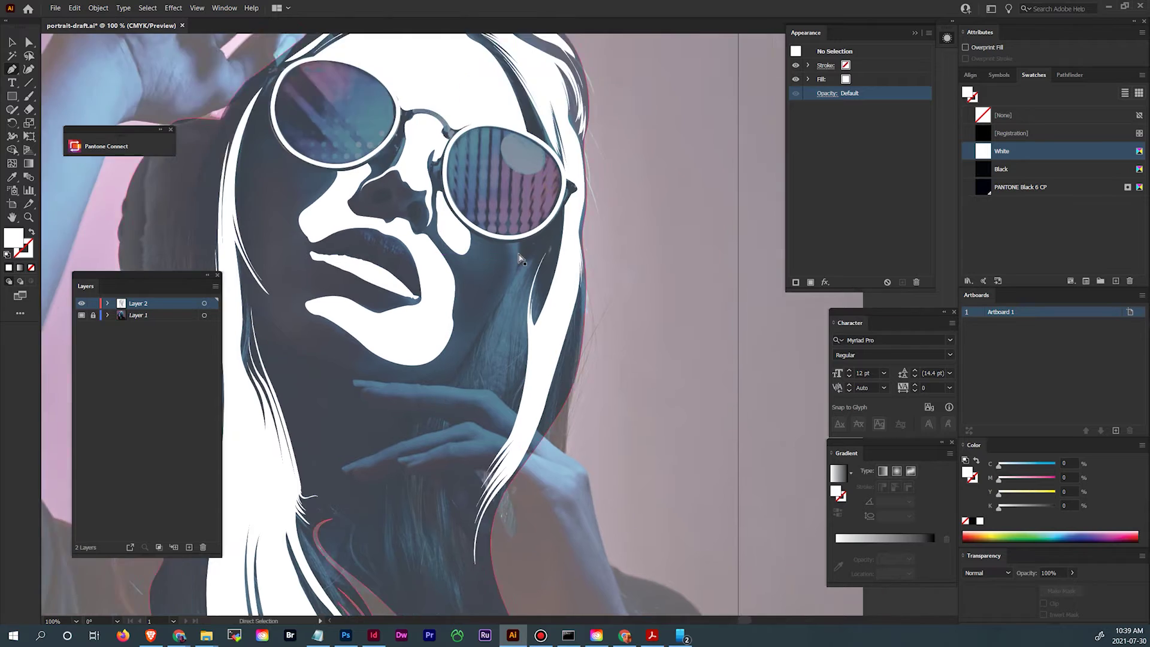
pyautogui.click(548, 274)
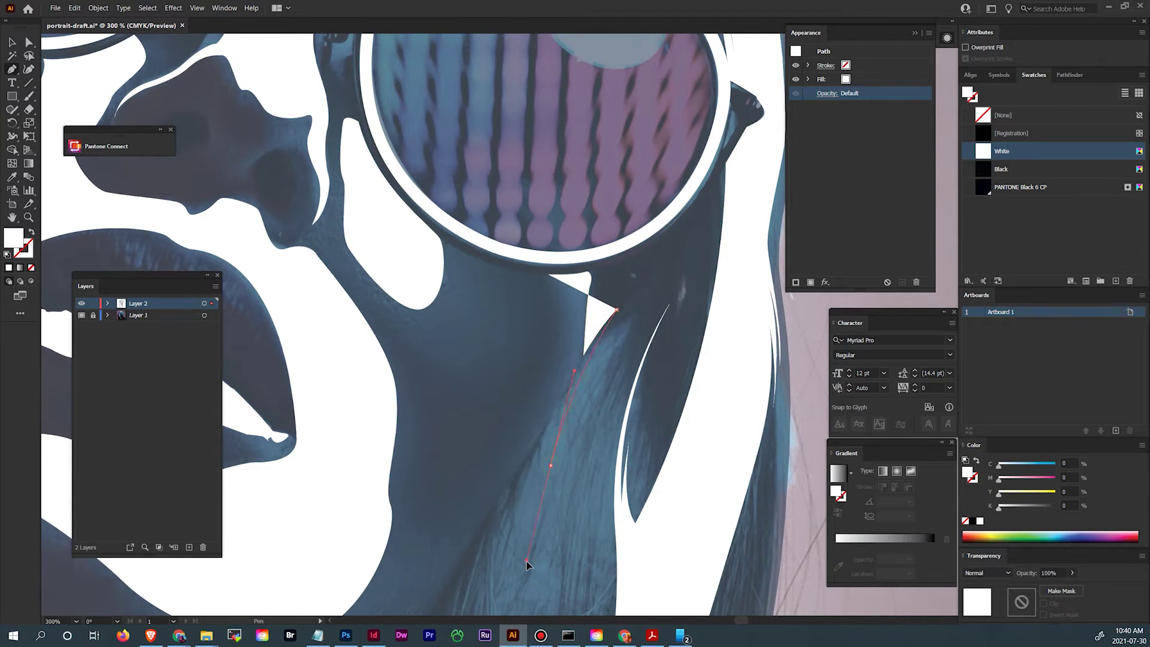
pyautogui.moveTo(527, 566); pyautogui.dragTo(527, 568)
pyautogui.moveTo(535, 444); pyautogui.dragTo(574, 335)
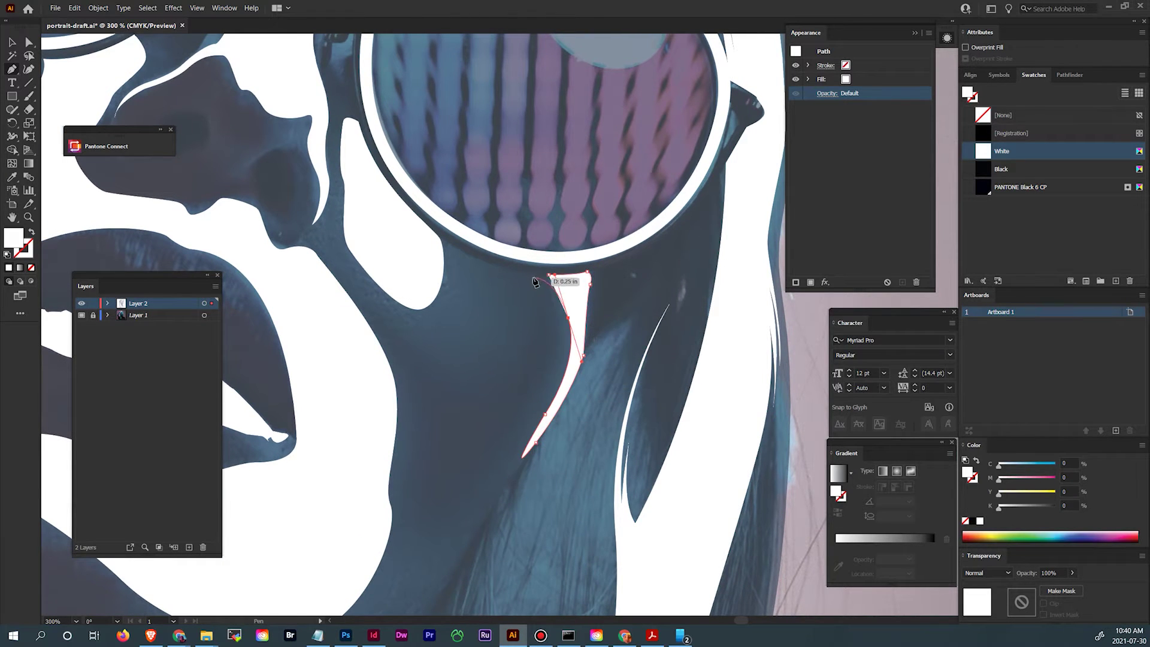
pyautogui.scroll(-3, 536, 279)
pyautogui.scroll(3, 539, 275)
# Draw a thin white sliver along the hair beside the cheek and start a new stranded highlight next to it.
pyautogui.scroll(-5, 558, 198)
pyautogui.click(595, 113)
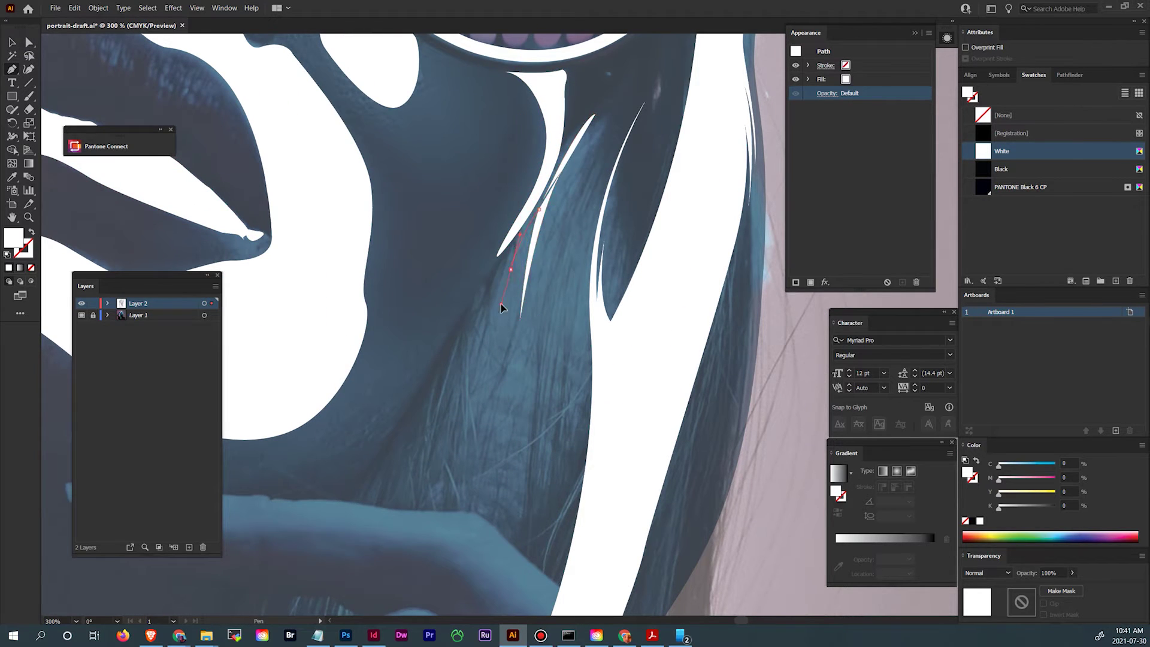
pyautogui.scroll(5, 501, 303)
pyautogui.click(541, 419)
pyautogui.scroll(-5, 573, 294)
pyautogui.hscroll(-4, 609, 375)
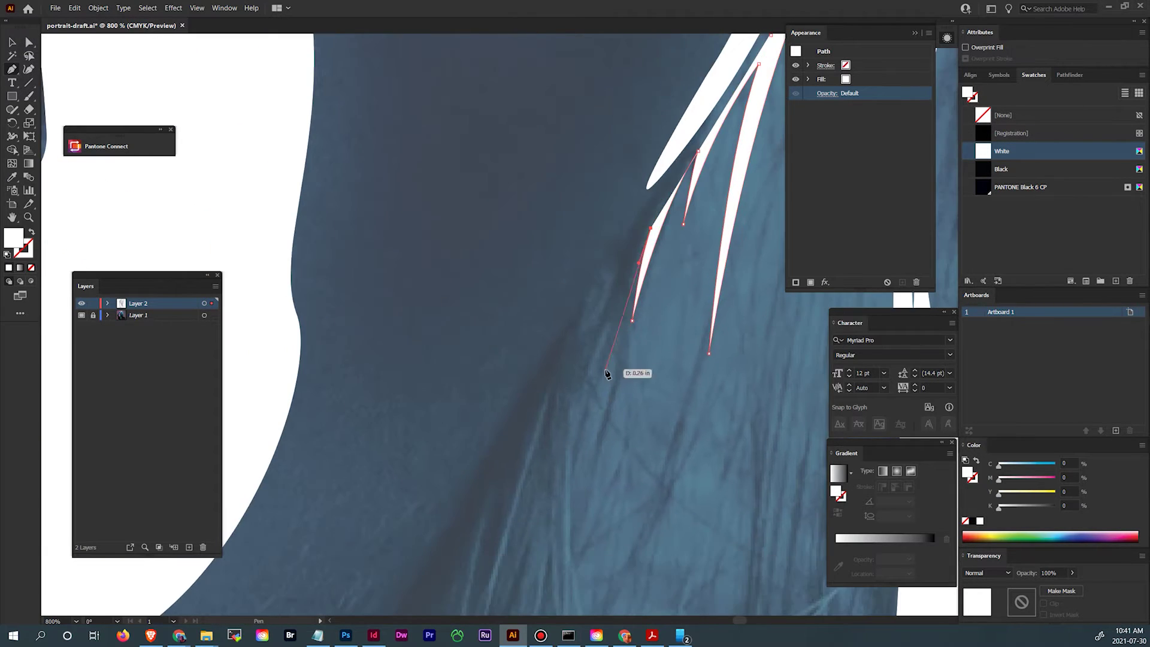
pyautogui.click(605, 389)
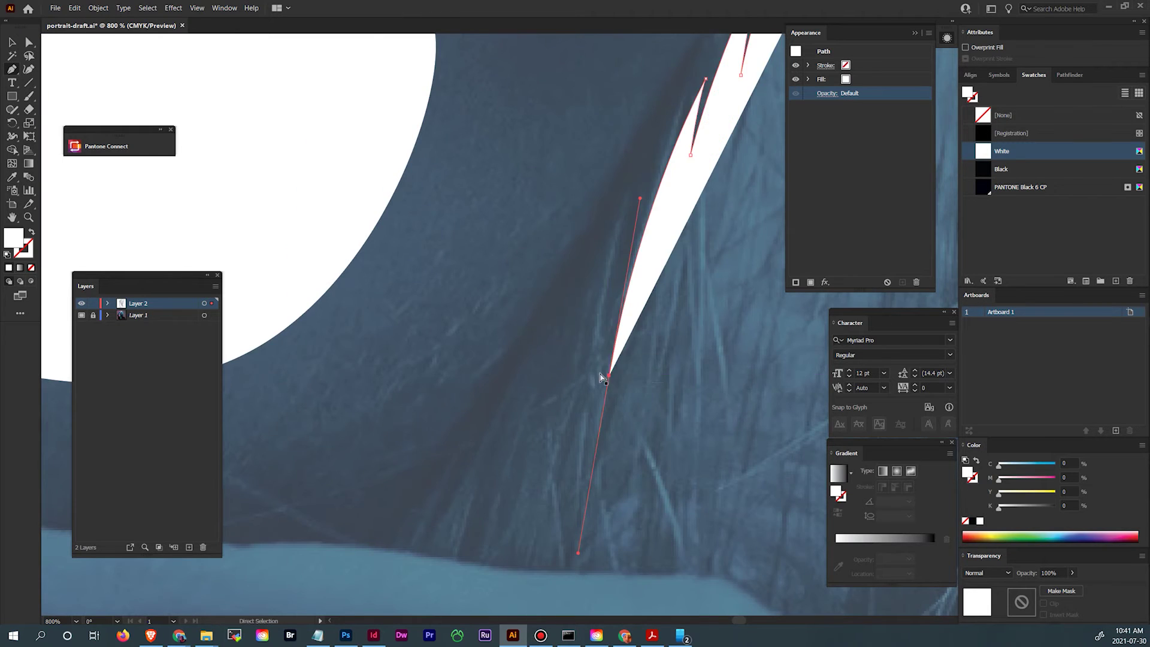
# Continue the new highlight's edge along the jaw with tapered strands down to the upper hand.
pyautogui.scroll(2, 605, 389)
pyautogui.moveTo(644, 227); pyautogui.dragTo(698, 94)
pyautogui.click(644, 227)
pyautogui.moveTo(575, 390); pyautogui.dragTo(564, 441)
pyautogui.click(648, 186)
pyautogui.moveTo(605, 252); pyautogui.dragTo(569, 417)
pyautogui.moveTo(643, 293); pyautogui.dragTo(755, 97)
pyautogui.moveTo(593, 373); pyautogui.dragTo(690, 148)
pyautogui.scroll(-5, 690, 148)
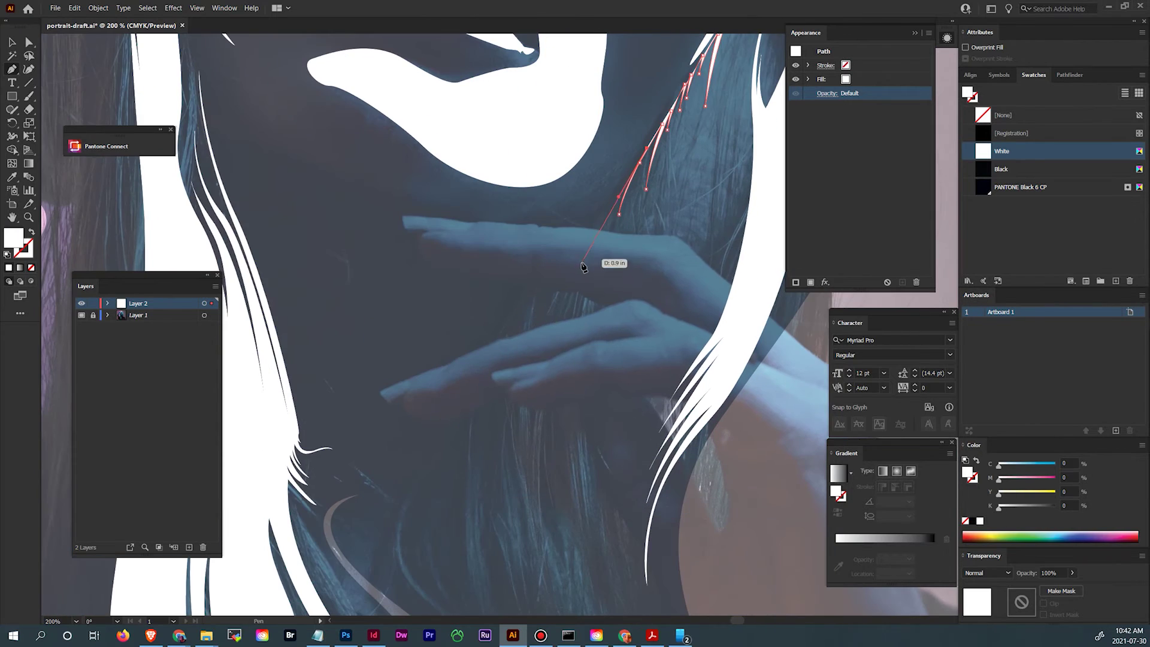
# Trace the highlight's edge down across both hands and along the inner curve of the lower hair lock.
pyautogui.moveTo(576, 326); pyautogui.dragTo(595, 384)
pyautogui.moveTo(595, 442); pyautogui.dragTo(599, 495)
pyautogui.moveTo(599, 443); pyautogui.dragTo(595, 199)
pyautogui.moveTo(676, 390); pyautogui.dragTo(721, 419)
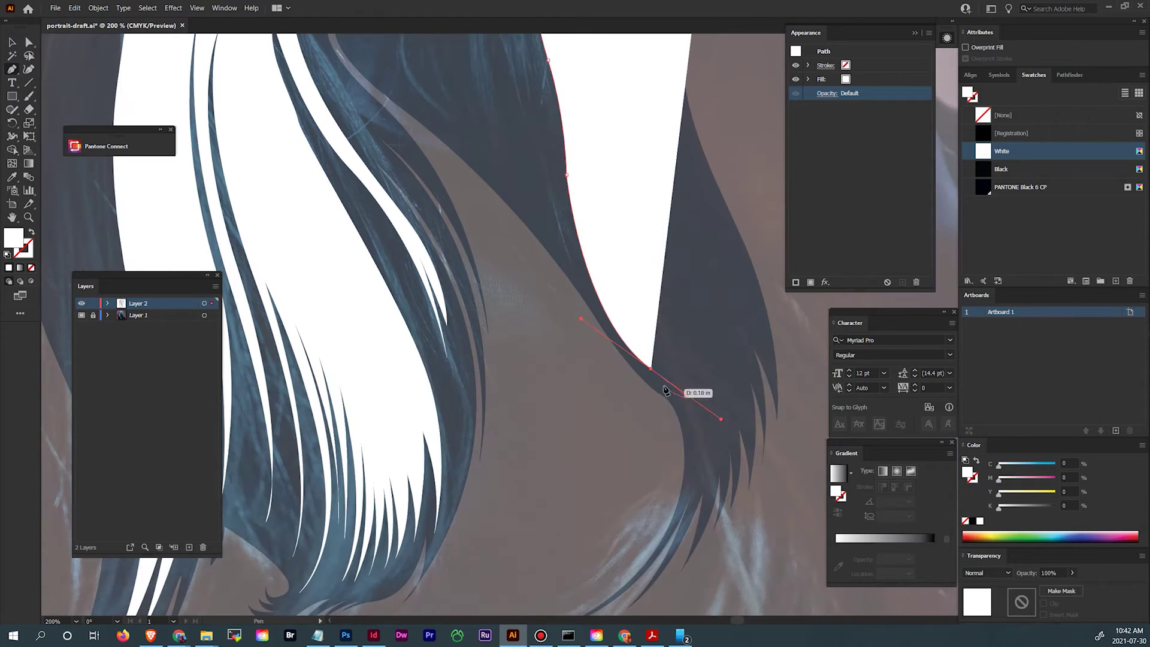
pyautogui.click(675, 390)
pyautogui.moveTo(599, 180); pyautogui.dragTo(576, 369)
# Trace thin parallel strands along the inner curve of the lower hair lock to its narrow bend.
pyautogui.moveTo(573, 385); pyautogui.dragTo(531, 108)
pyautogui.moveTo(560, 239); pyautogui.dragTo(452, 319)
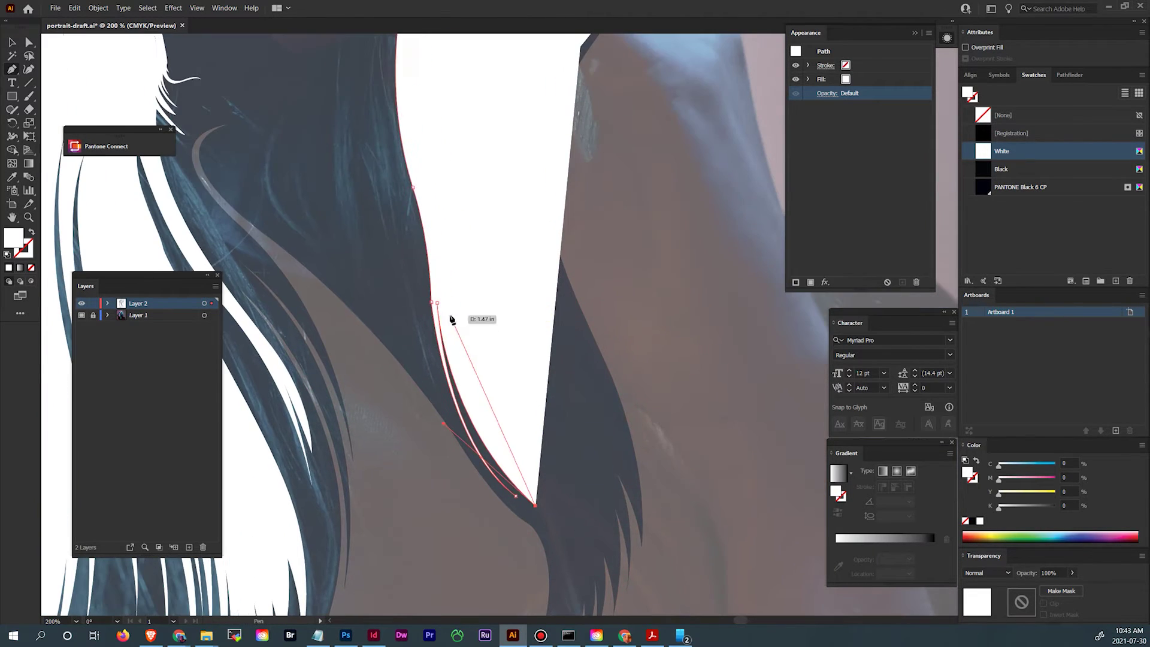
pyautogui.moveTo(400, 180); pyautogui.dragTo(427, 213)
pyautogui.click(445, 324)
pyautogui.moveTo(554, 512); pyautogui.dragTo(568, 439)
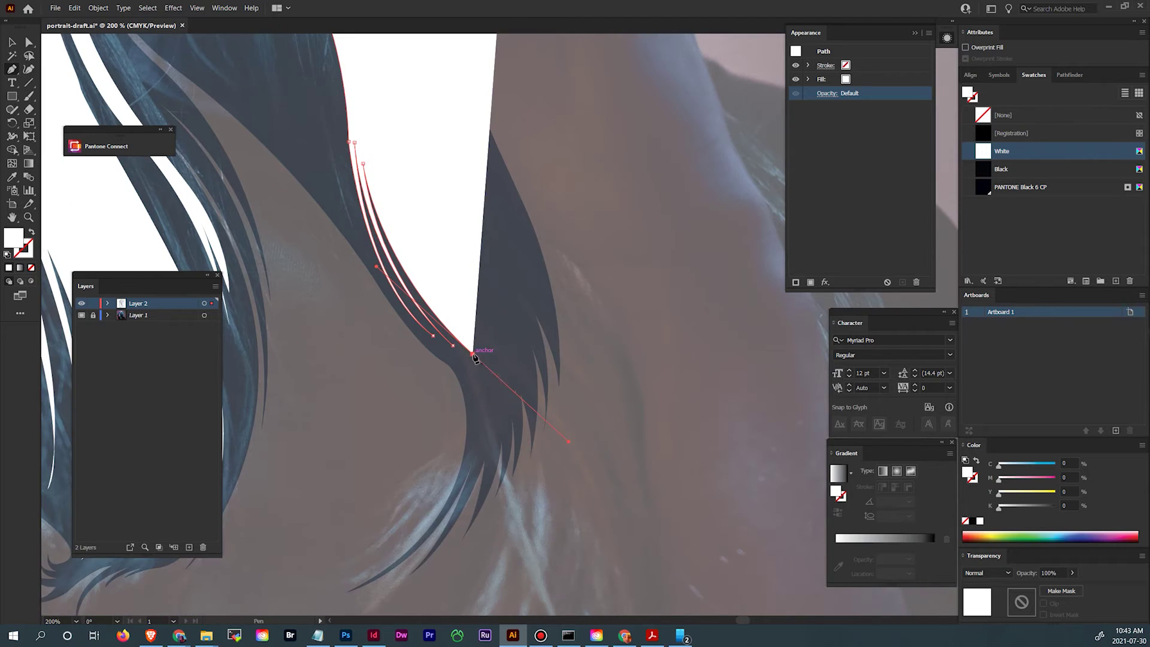
pyautogui.click(472, 350)
# Trace the highlight around the bend to the pointed end of the hair lock and add the first strand tips.
pyautogui.moveTo(463, 468); pyautogui.dragTo(521, 359)
pyautogui.hotkey('ctrl', '=')
pyautogui.moveTo(578, 204); pyautogui.dragTo(638, 312)
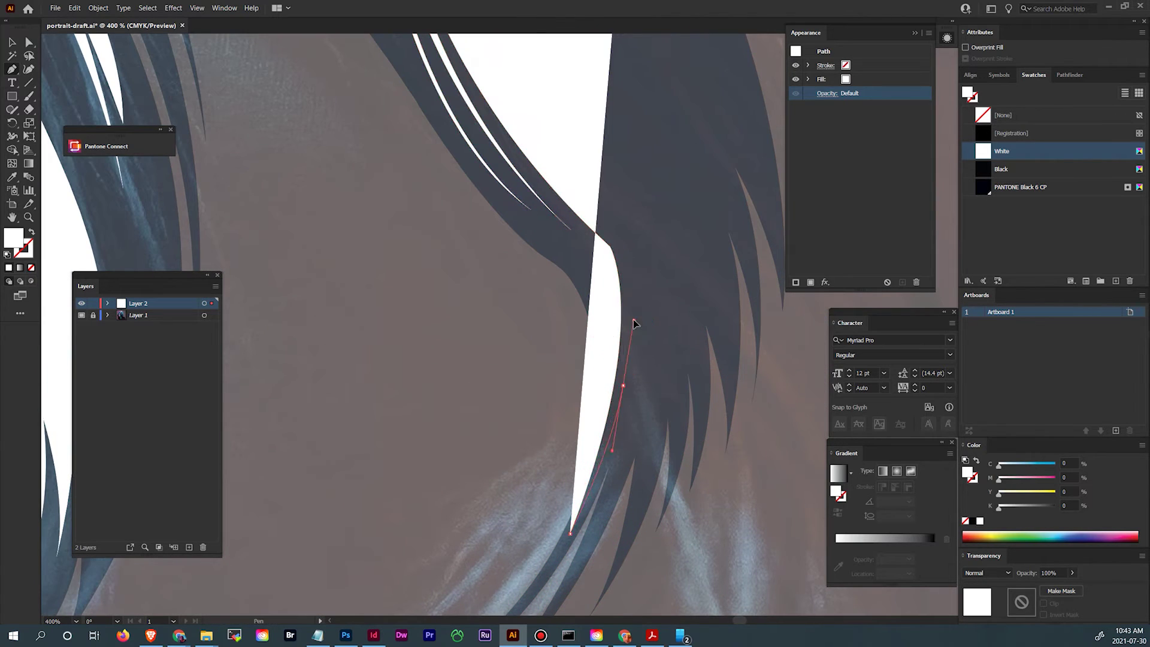
pyautogui.click(623, 386)
pyautogui.moveTo(589, 517); pyautogui.dragTo(620, 462)
pyautogui.click(643, 405)
pyautogui.moveTo(642, 405); pyautogui.dragTo(590, 526)
# Add more tapered strand tips up the jagged outer side of the hair lock's end.
pyautogui.moveTo(634, 400); pyautogui.dragTo(663, 303)
pyautogui.click(634, 400)
pyautogui.moveTo(634, 479); pyautogui.dragTo(680, 477)
pyautogui.click(652, 376)
pyautogui.click(669, 427)
pyautogui.moveTo(676, 424); pyautogui.dragTo(675, 512)
pyautogui.moveTo(664, 396); pyautogui.dragTo(695, 491)
# Continue the tapered strands up the lower lock's outer edge, tracing against the photo in Outline view.
pyautogui.scroll(-3, 647, 467)
pyautogui.scroll(5, 616, 359)
pyautogui.moveTo(616, 359); pyautogui.dragTo(659, 398)
pyautogui.moveTo(644, 324); pyautogui.dragTo(619, 248)
pyautogui.hotkey('ctrl', 'y')
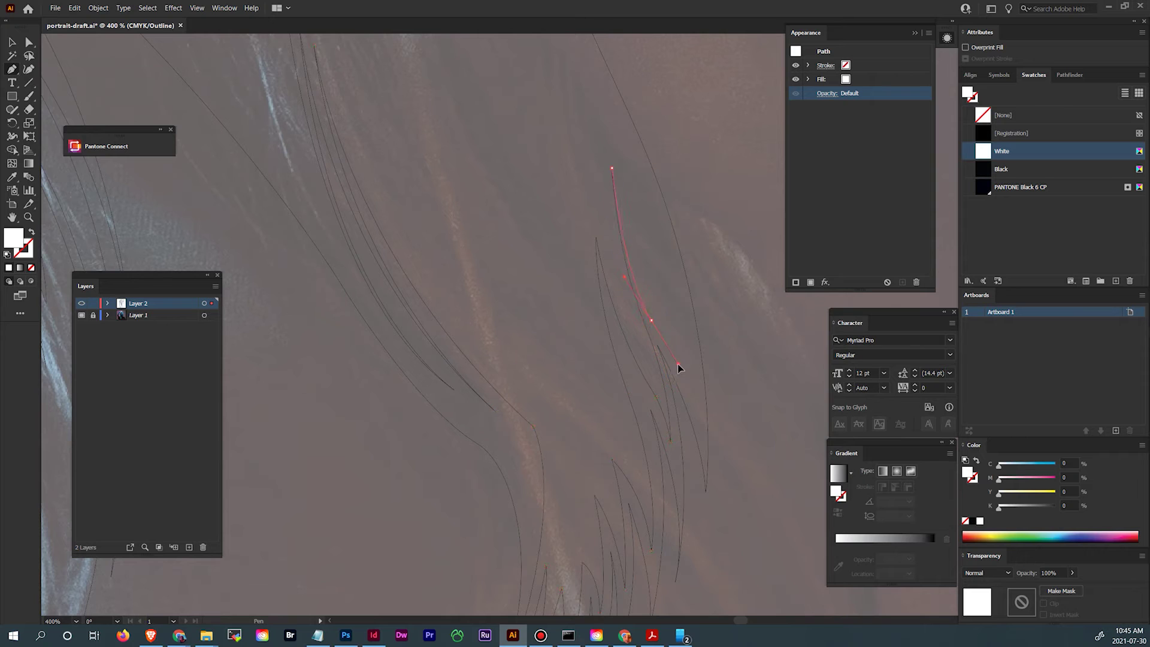
pyautogui.moveTo(695, 390); pyautogui.dragTo(677, 342)
pyautogui.scroll(3, 658, 360)
pyautogui.moveTo(701, 407); pyautogui.dragTo(698, 403)
pyautogui.scroll(-5, 653, 257)
# Return to Preview, show the path as a white 1 pt stroke without fill, and trace strands up the outer lock below the wrist.
pyautogui.hotkey('ctrl', 'y')
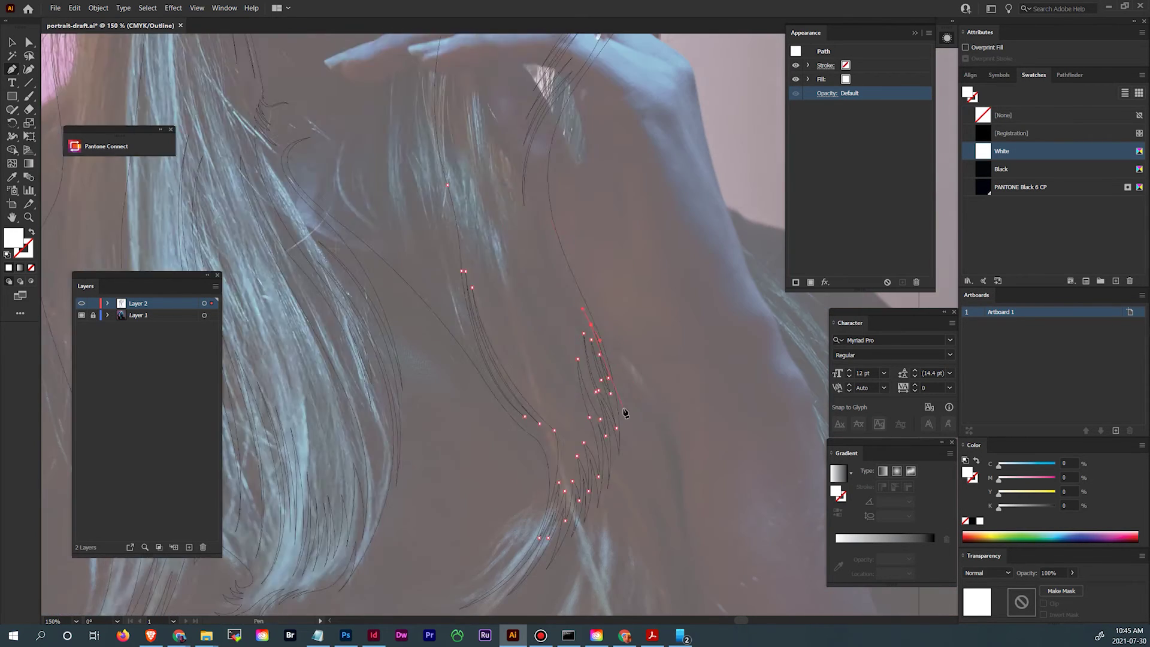
pyautogui.scroll(3, 546, 323)
pyautogui.hotkey('shift', 'x')
pyautogui.scroll(-4, 547, 323)
pyautogui.hscroll(1, 546, 323)
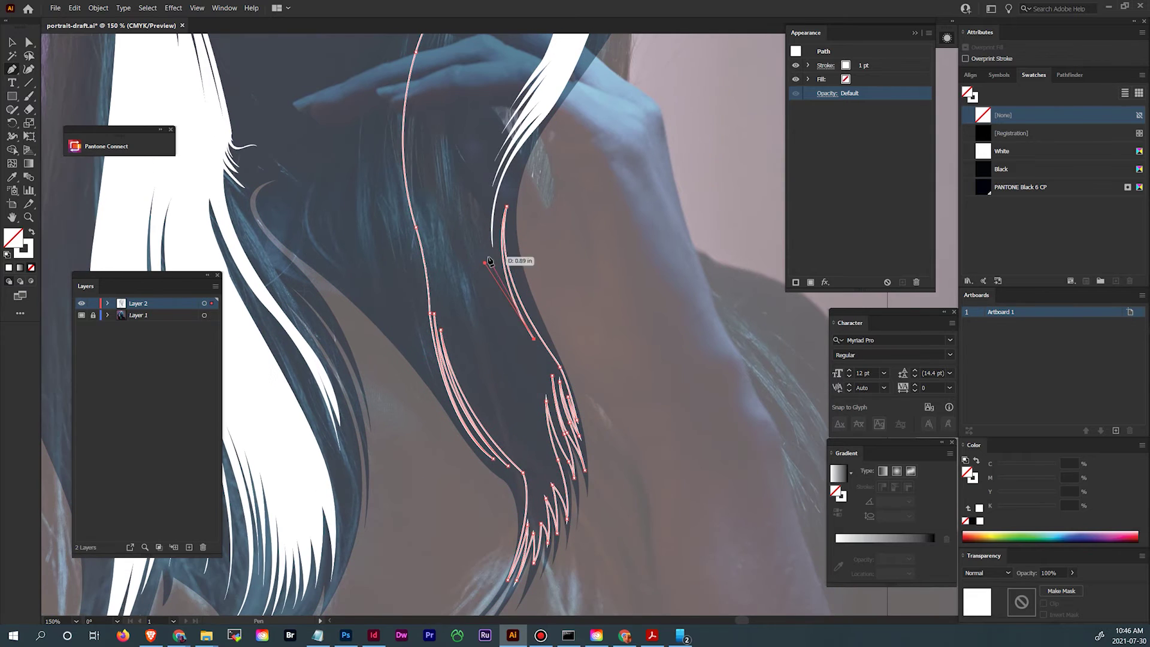
pyautogui.scroll(2, 538, 357)
pyautogui.hscroll(-1, 538, 358)
pyautogui.moveTo(527, 420); pyautogui.dragTo(546, 453)
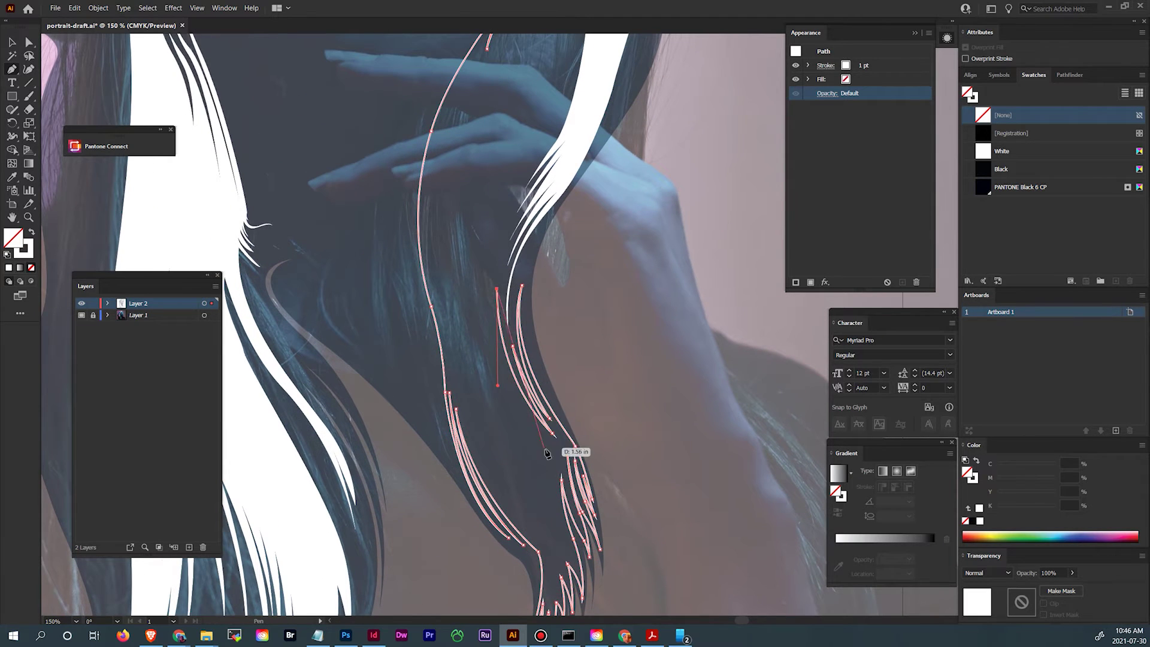
pyautogui.moveTo(509, 378); pyautogui.dragTo(509, 376)
# Continue the stroked path with long tapered strands up the inner hair and across the hands.
pyautogui.scroll(4, 509, 376)
pyautogui.hscroll(1, 509, 376)
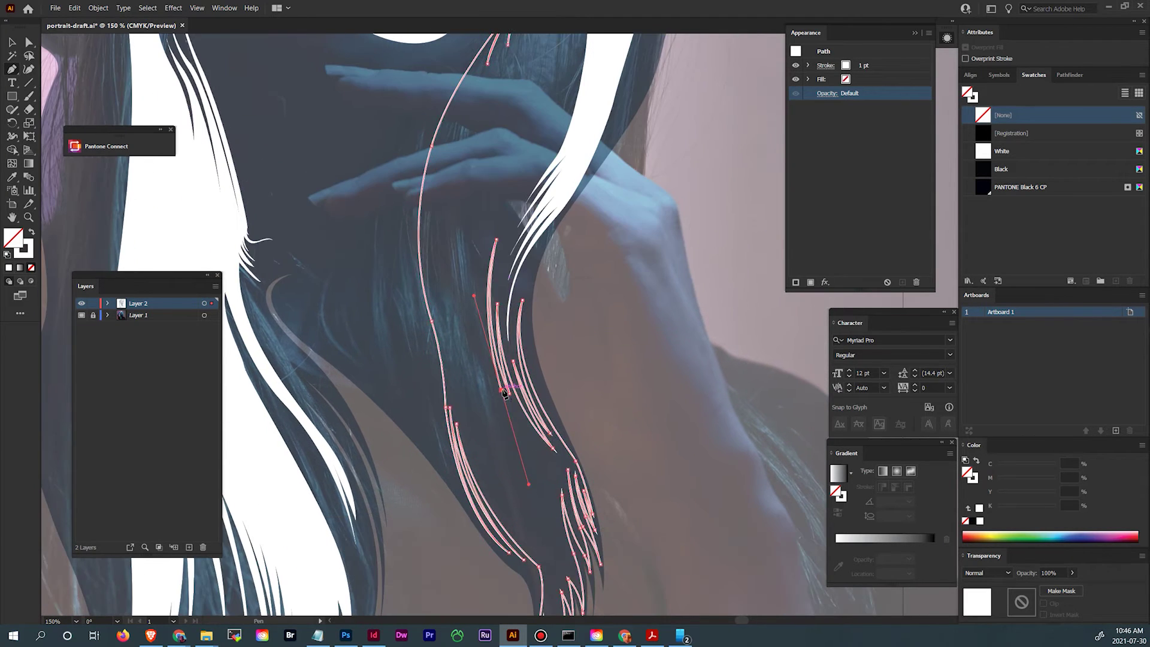
pyautogui.moveTo(483, 311)
pyautogui.mouseDown()
pyautogui.moveTo(525, 178)
pyautogui.moveTo(496, 393)
pyautogui.moveTo(487, 319)
pyautogui.moveTo(501, 311)
pyautogui.moveTo(459, 429)
pyautogui.moveTo(441, 419)
pyautogui.moveTo(437, 507)
pyautogui.moveTo(486, 318)
pyautogui.moveTo(508, 316)
pyautogui.moveTo(488, 334)
pyautogui.moveTo(520, 405)
pyautogui.moveTo(576, 236)
pyautogui.mouseUp()
pyautogui.scroll(-2, 525, 178)
pyautogui.scroll(4, 496, 393)
pyautogui.scroll(-3, 501, 311)
pyautogui.scroll(4, 459, 429)
# Give the strand path a white fill without stroke and continue its tapered strands up beside the jaw in Outline view.
pyautogui.hotkey('shift', 'x')
pyautogui.scroll(4, 488, 334)
pyautogui.hotkey('ctrl', 'y')
pyautogui.scroll(2, 520, 405)
pyautogui.scroll(-3, 540, 327)
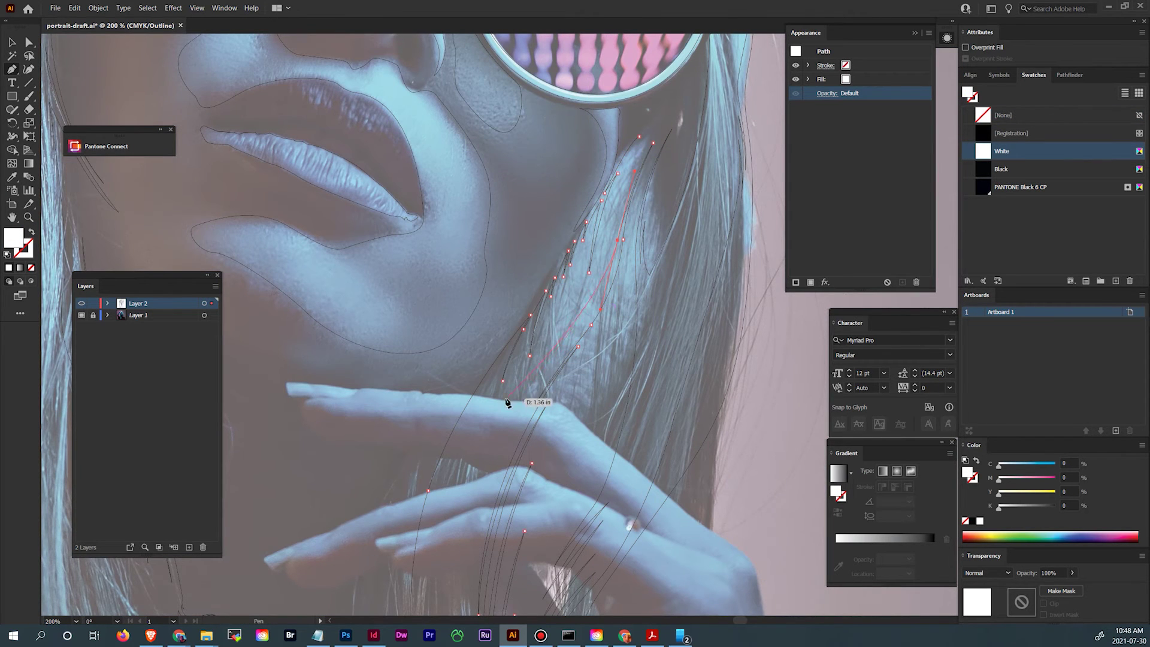
# Trace thin tapered strand tips up the lock to just below the sunglasses lens, then return to Preview.
pyautogui.scroll(4, 605, 257)
pyautogui.moveTo(605, 257); pyautogui.dragTo(638, 190)
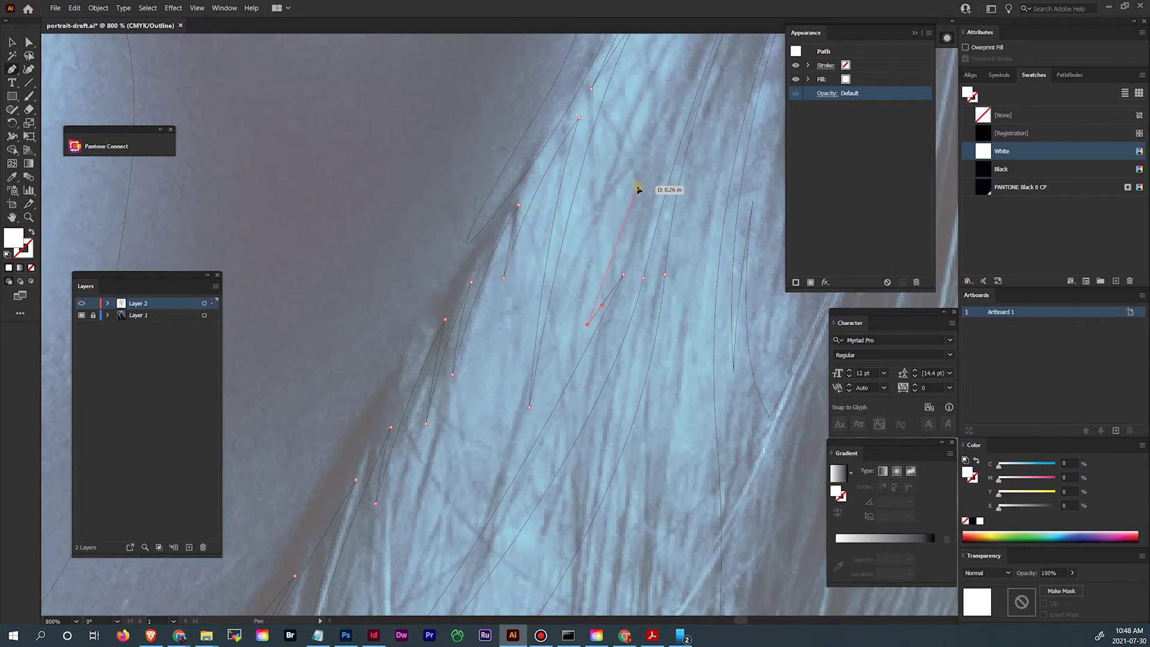
pyautogui.scroll(3, 605, 279)
pyautogui.moveTo(605, 279); pyautogui.dragTo(638, 121)
pyautogui.scroll(3, 599, 277)
pyautogui.moveTo(600, 277); pyautogui.dragTo(698, 180)
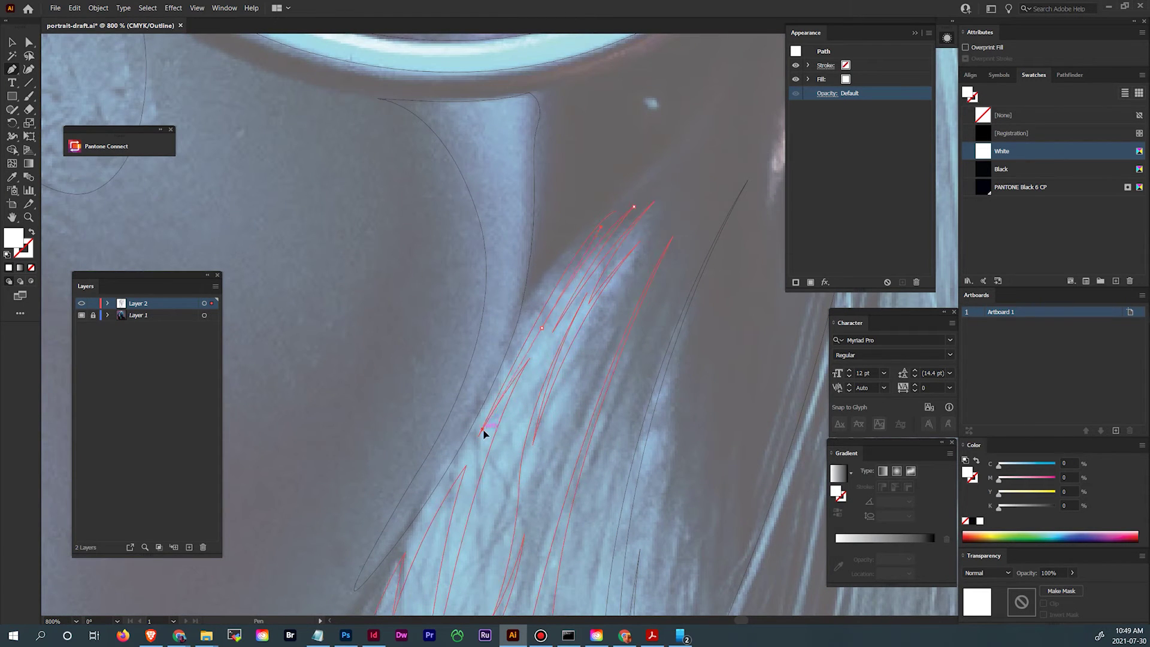
pyautogui.hotkey('ctrl', 'y')
pyautogui.scroll(-10, 635, 276)
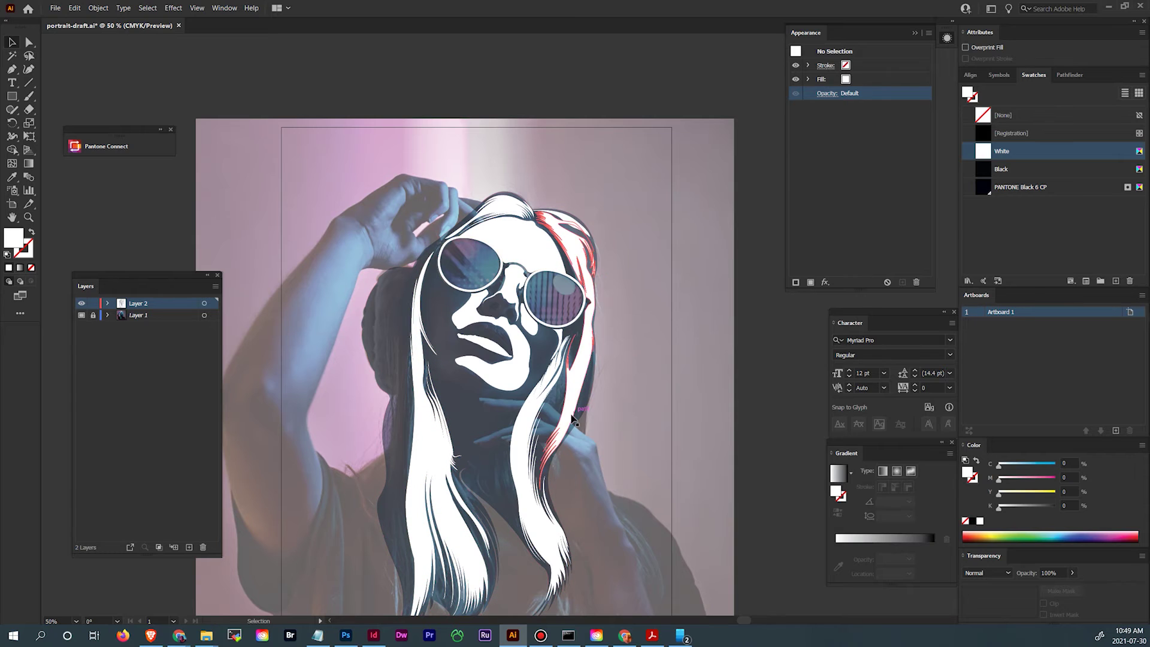
pyautogui.moveTo(500, 436); pyautogui.dragTo(554, 281)
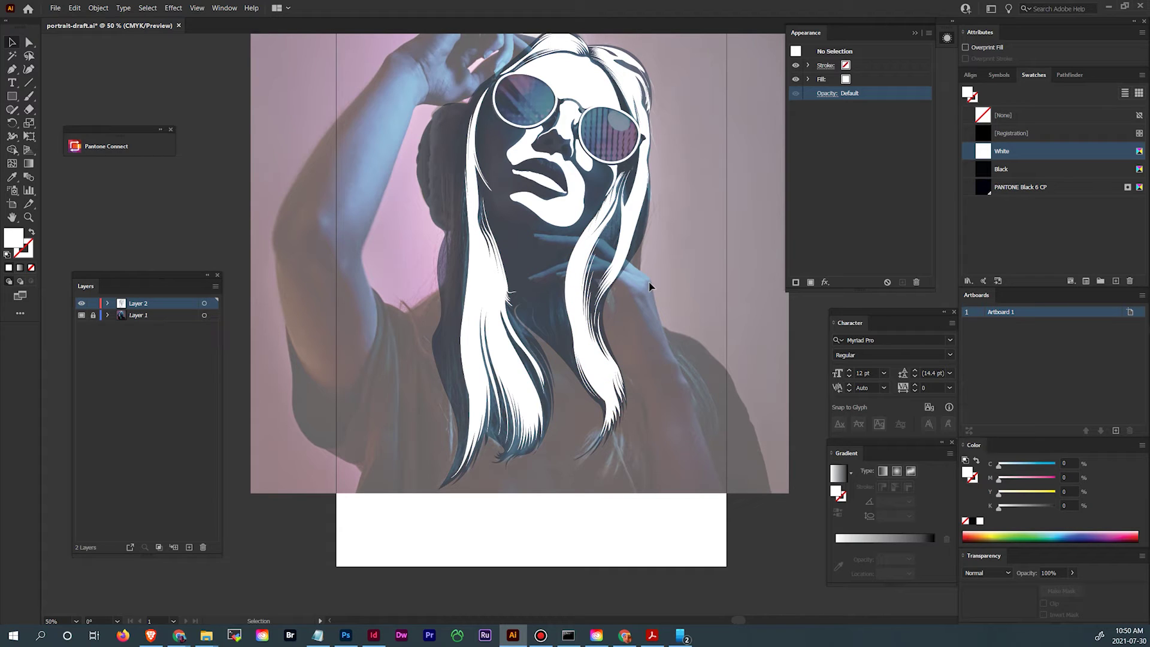
pyautogui.scroll(3, 536, 250)
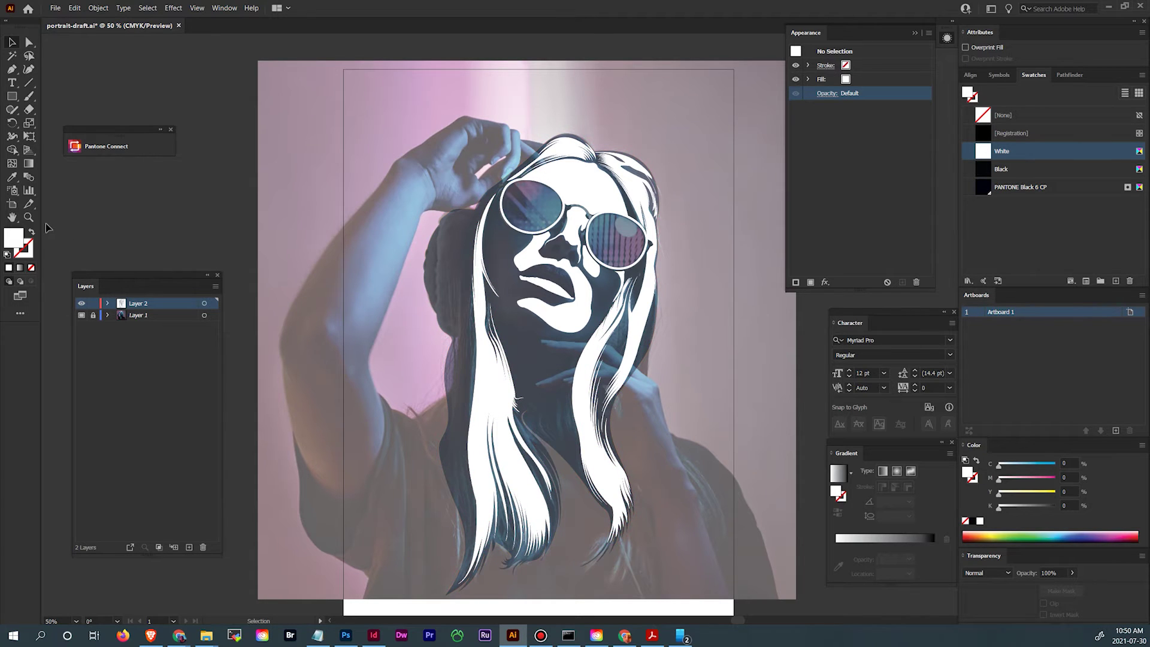
pyautogui.press('space')
pyautogui.moveTo(547, 430); pyautogui.dragTo(469, 335)
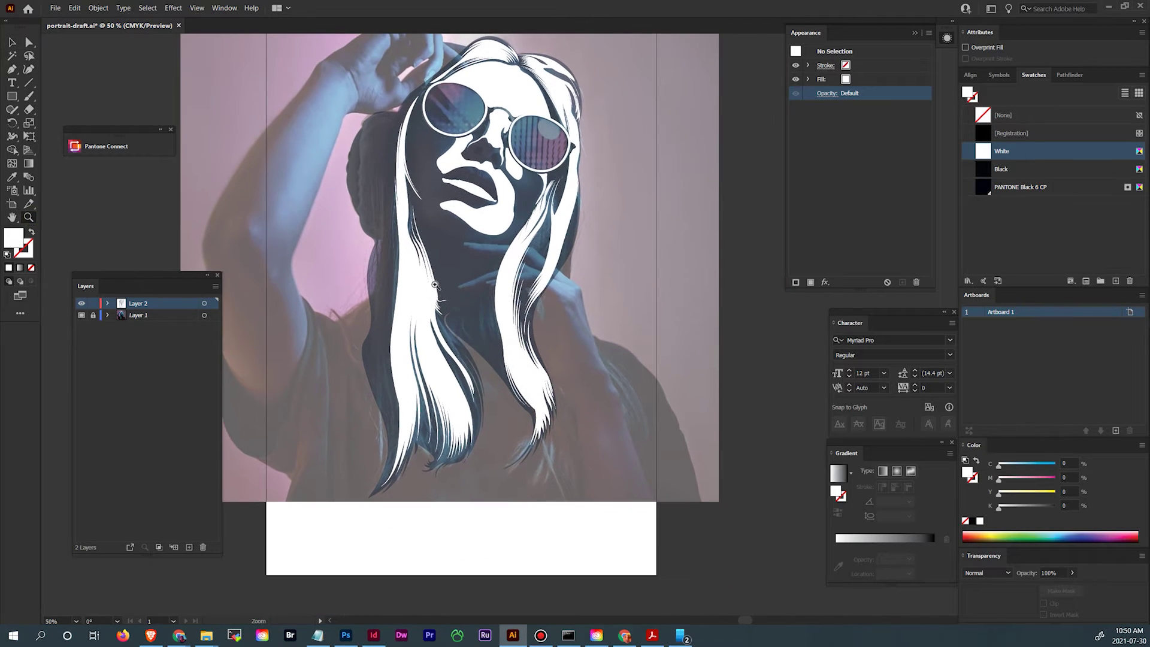
# Start a white Pen shape in the dark hair below the hand with a short tapered strand beside the lock's inner edge.
pyautogui.moveTo(433, 273); pyautogui.dragTo(675, 470)
pyautogui.press('space')
pyautogui.moveTo(675, 469); pyautogui.dragTo(411, 204)
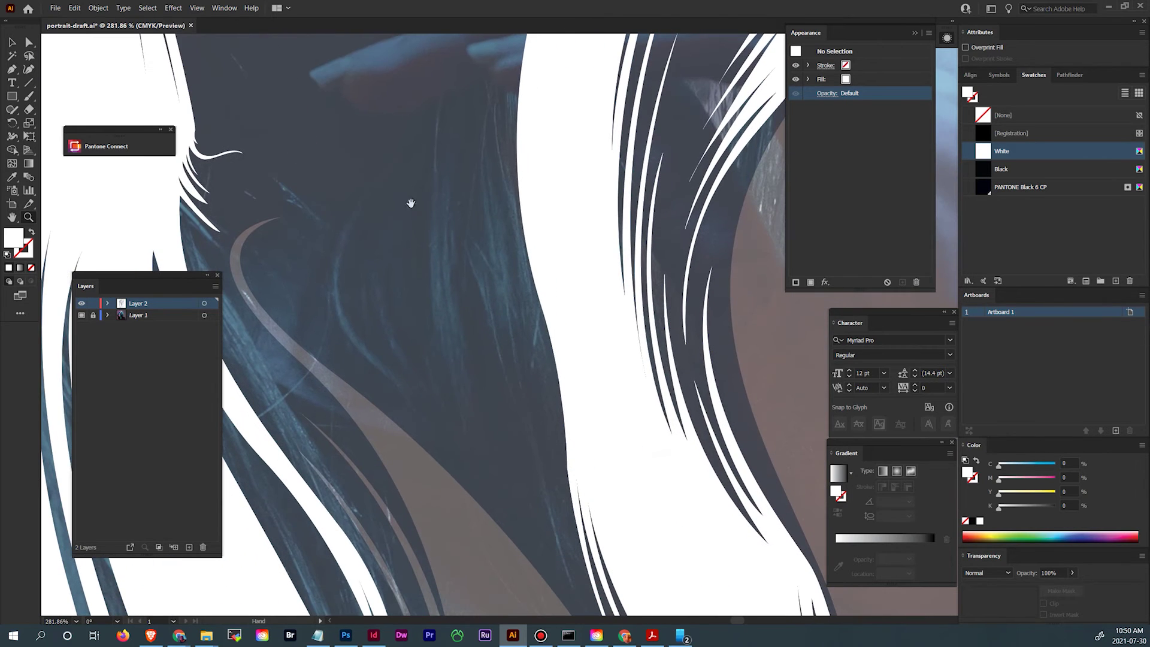
pyautogui.click(12, 69)
pyautogui.click(508, 109)
pyautogui.click(512, 235)
pyautogui.click(517, 259)
pyautogui.click(522, 282)
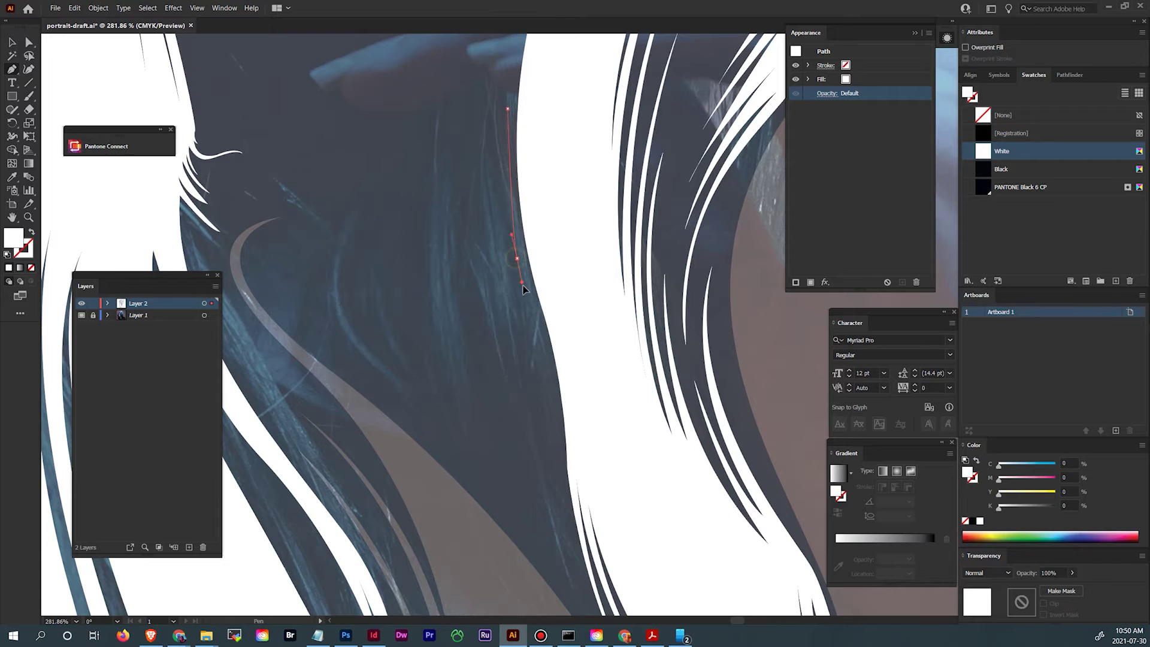
pyautogui.hotkey('ctrl', 'z')
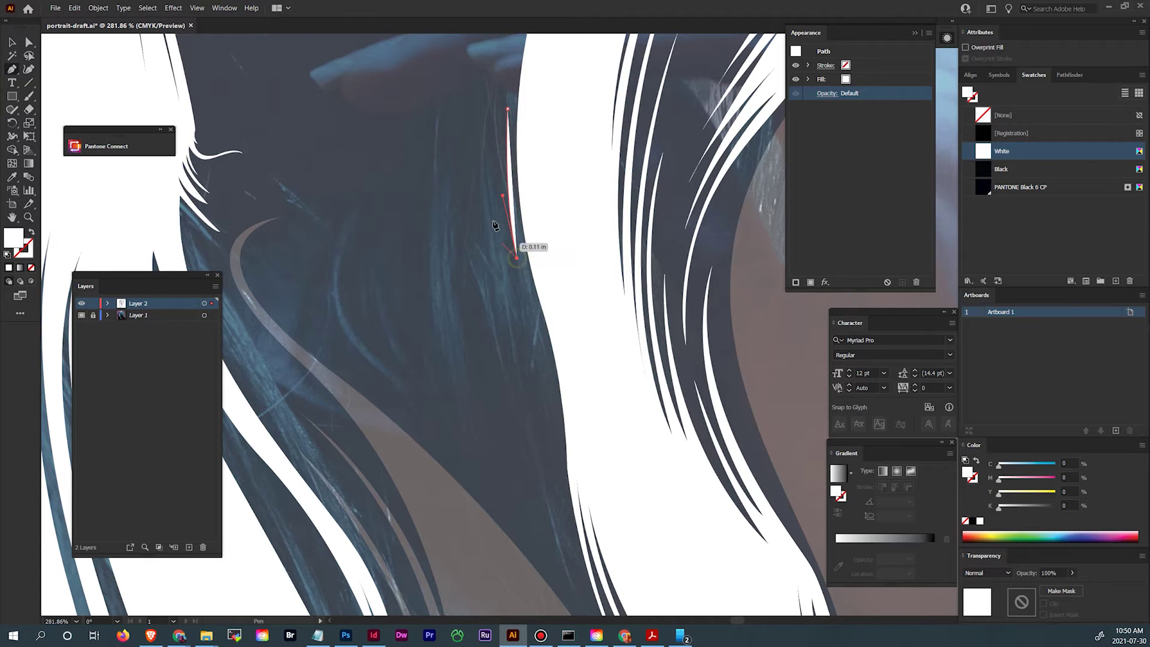
pyautogui.moveTo(503, 180); pyautogui.dragTo(502, 134)
pyautogui.click(501, 177)
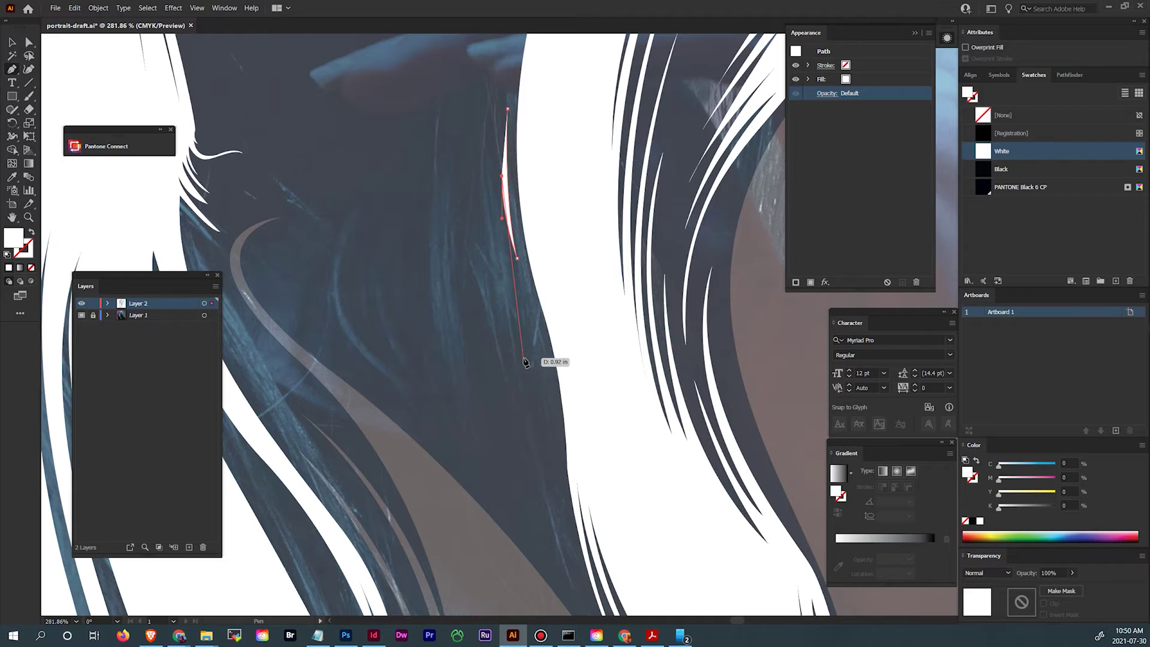
# Extend the white shape downward with long tapered strands following the inner edge of the lock.
pyautogui.moveTo(533, 354); pyautogui.dragTo(538, 367)
pyautogui.click(539, 434)
pyautogui.moveTo(538, 471); pyautogui.dragTo(539, 474)
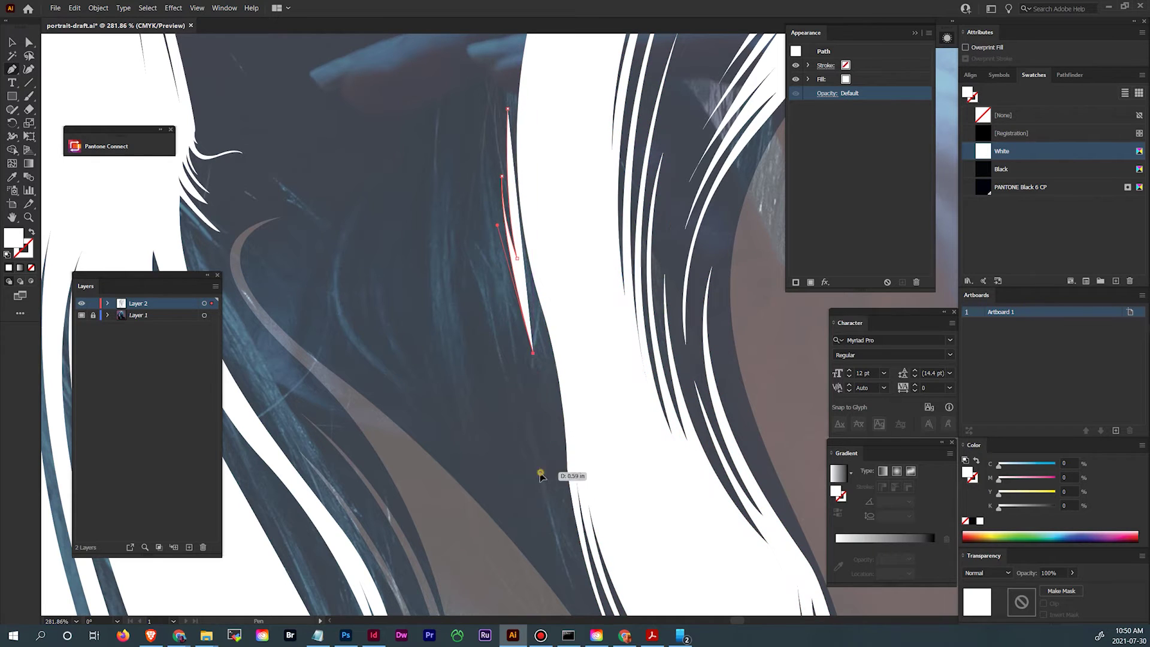
pyautogui.click(534, 507)
pyautogui.click(540, 540)
pyautogui.moveTo(521, 324); pyautogui.dragTo(579, 490)
# Add tapered upper tips on the shape's neck side, trace its joined lower end and close the path.
pyautogui.click(495, 145)
pyautogui.click(469, 256)
pyautogui.click(464, 290)
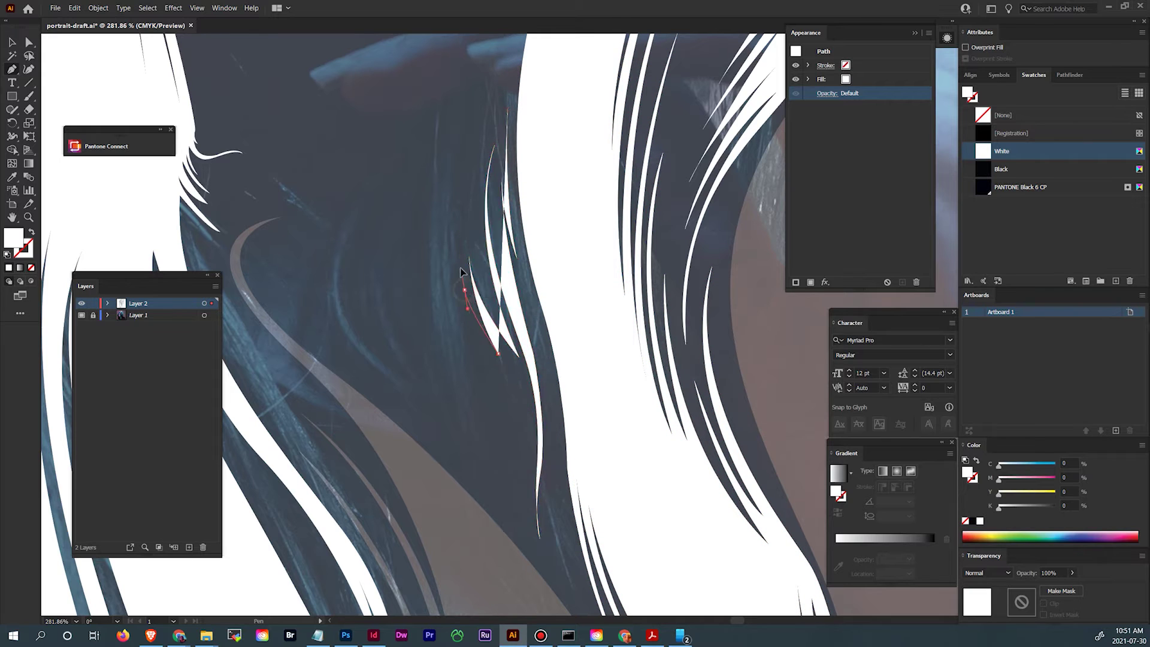
pyautogui.click(498, 354)
pyautogui.moveTo(503, 372)
pyautogui.mouseDown()
pyautogui.moveTo(519, 491)
pyautogui.moveTo(508, 367)
pyautogui.mouseUp()
pyautogui.moveTo(530, 494); pyautogui.dragTo(510, 599)
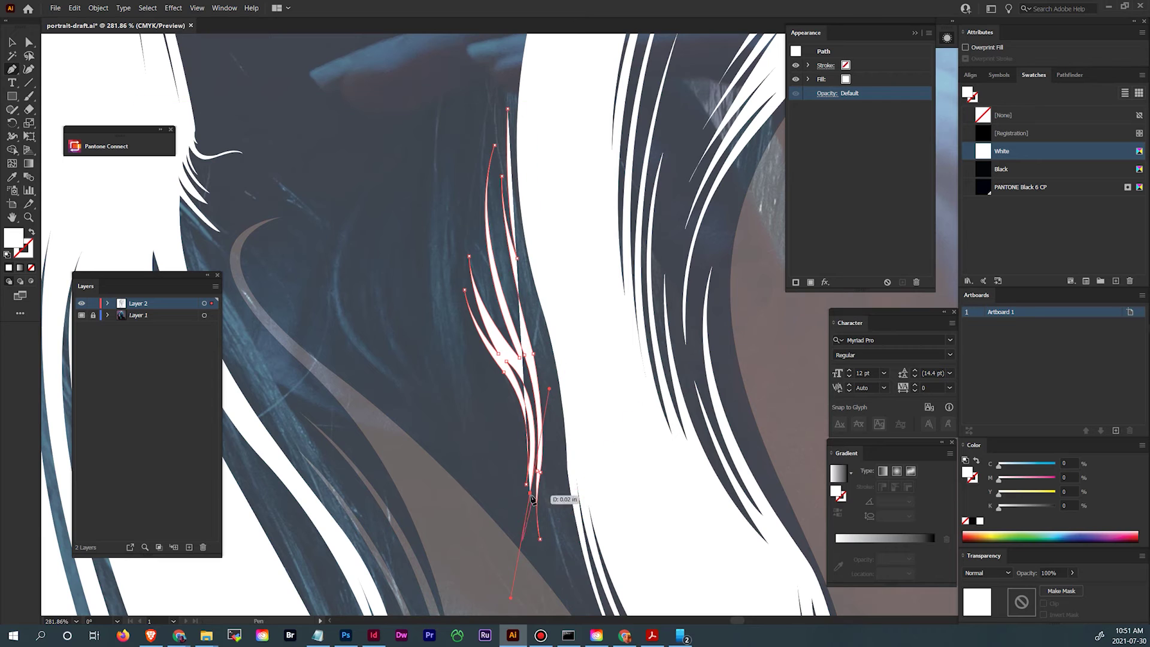
pyautogui.moveTo(553, 562); pyautogui.dragTo(498, 411)
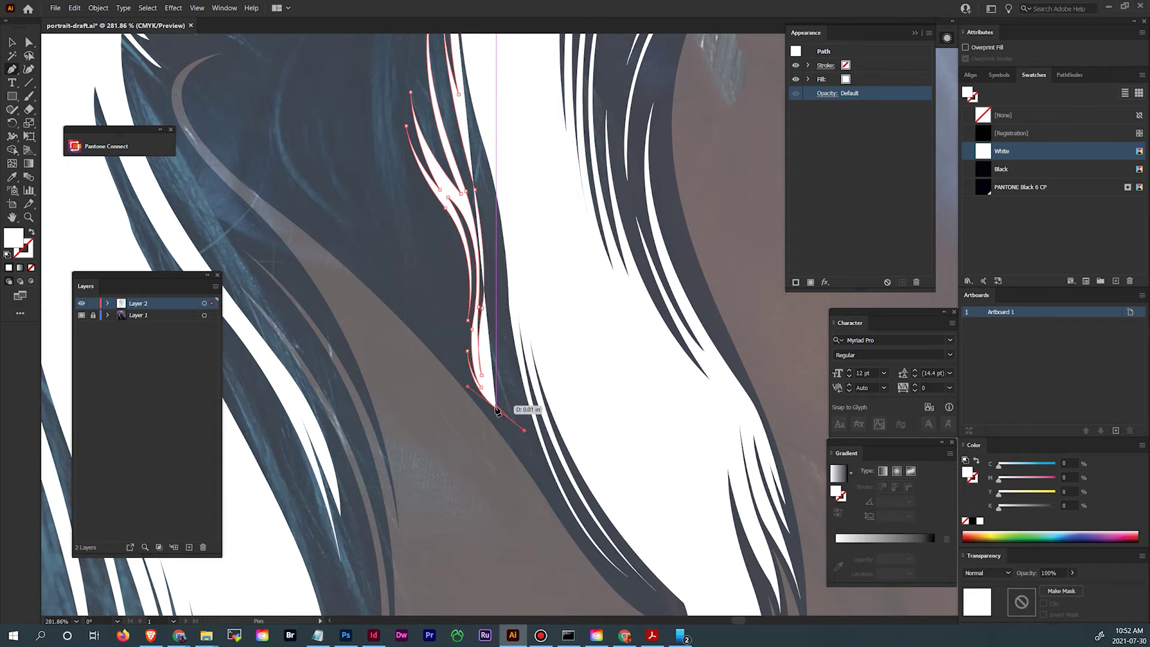
pyautogui.scroll(5, 462, 170)
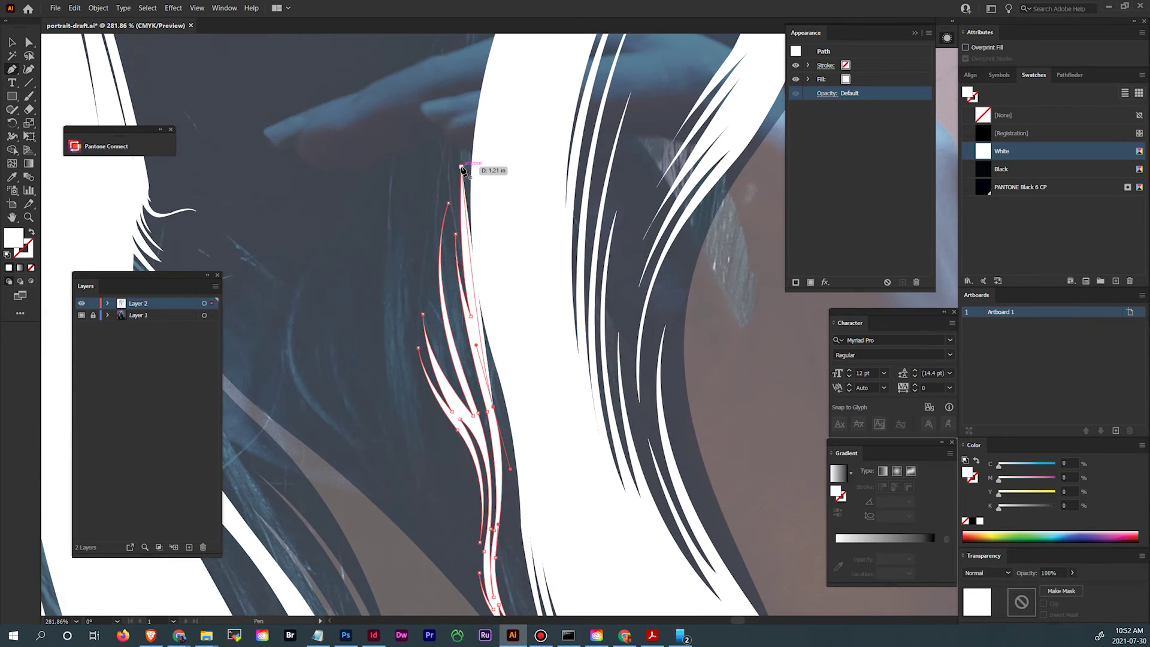
pyautogui.click(462, 169)
# Draw short, thin white strands between the new hair highlight and the dark neck area.
pyautogui.scroll(-2, 463, 170)
pyautogui.click(406, 224)
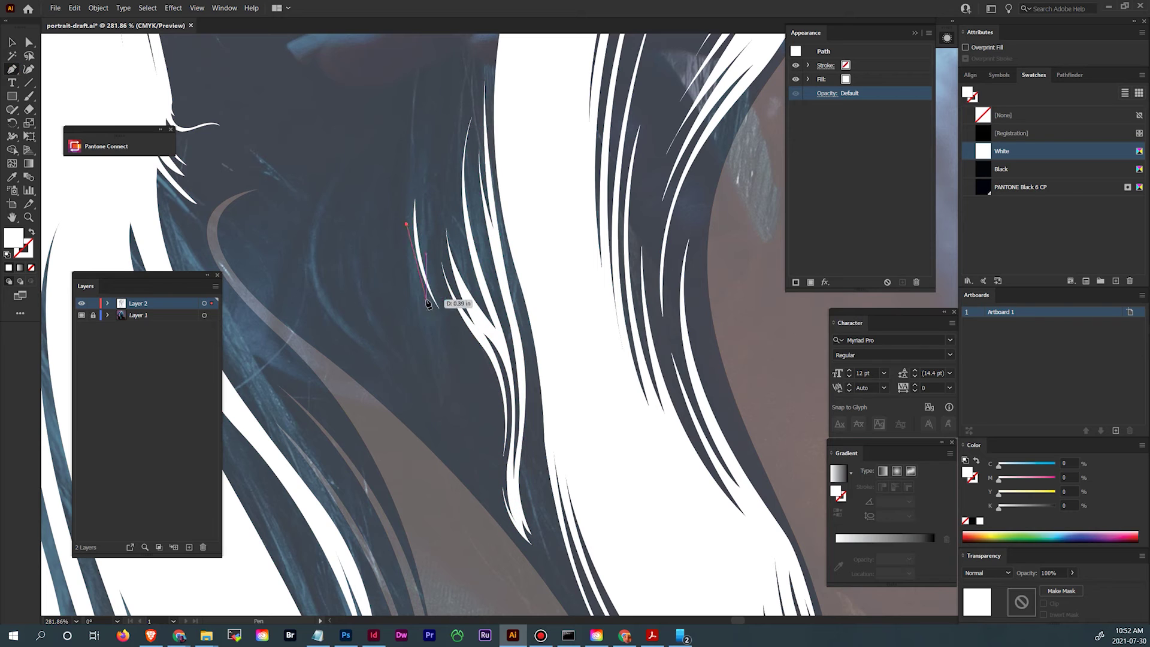
pyautogui.hotkey('ctrl', 'z')
pyautogui.click(398, 250)
pyautogui.click(412, 282)
pyautogui.hscroll(-3, 378, 295)
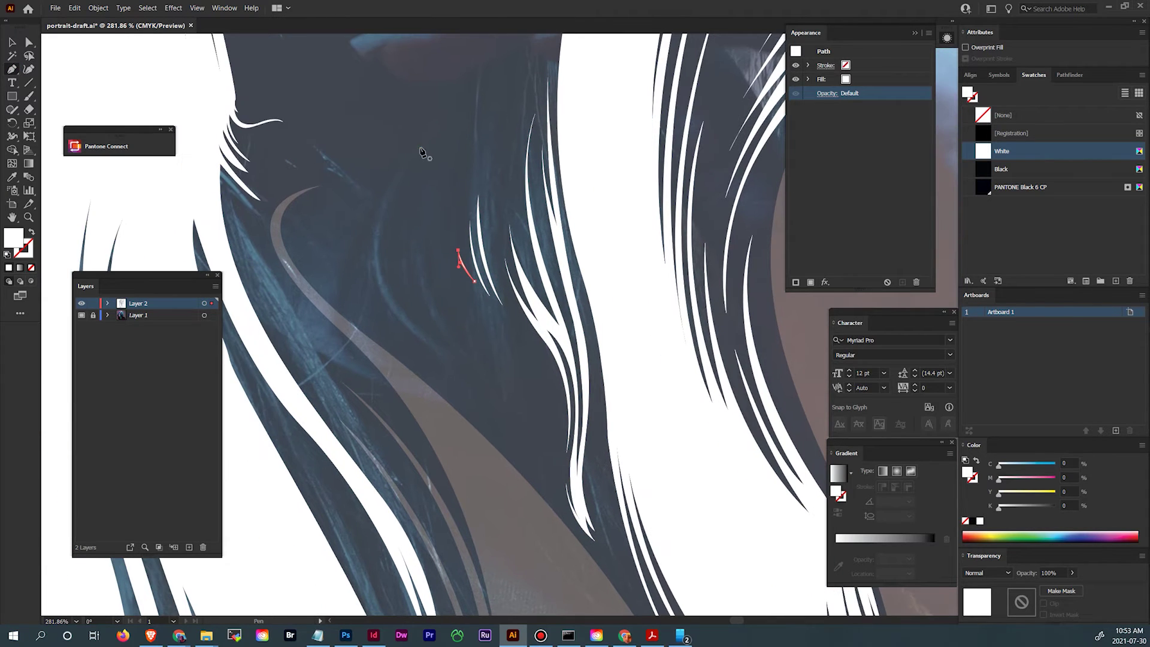
# Draw longer curved white strands and a small inner one in the dark hair below the neck.
pyautogui.click(411, 321)
pyautogui.scroll(2, 352, 300)
pyautogui.click(429, 429)
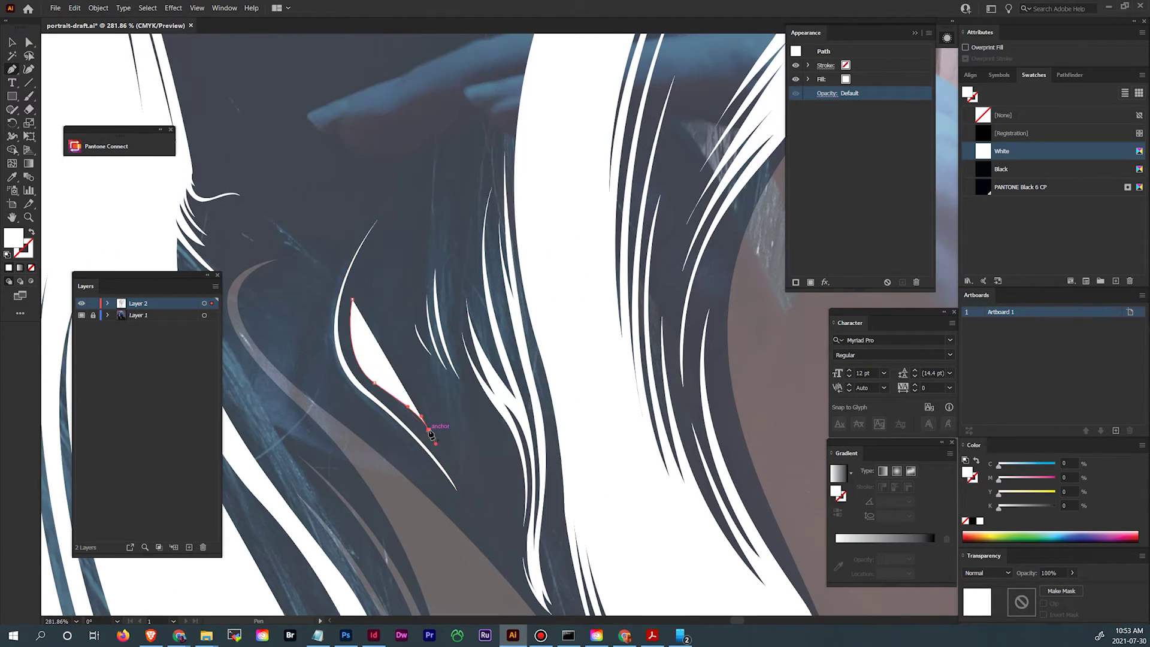
pyautogui.hotkey('ctrl', 'z')
pyautogui.scroll(5, 367, 335)
pyautogui.moveTo(367, 341); pyautogui.dragTo(387, 354)
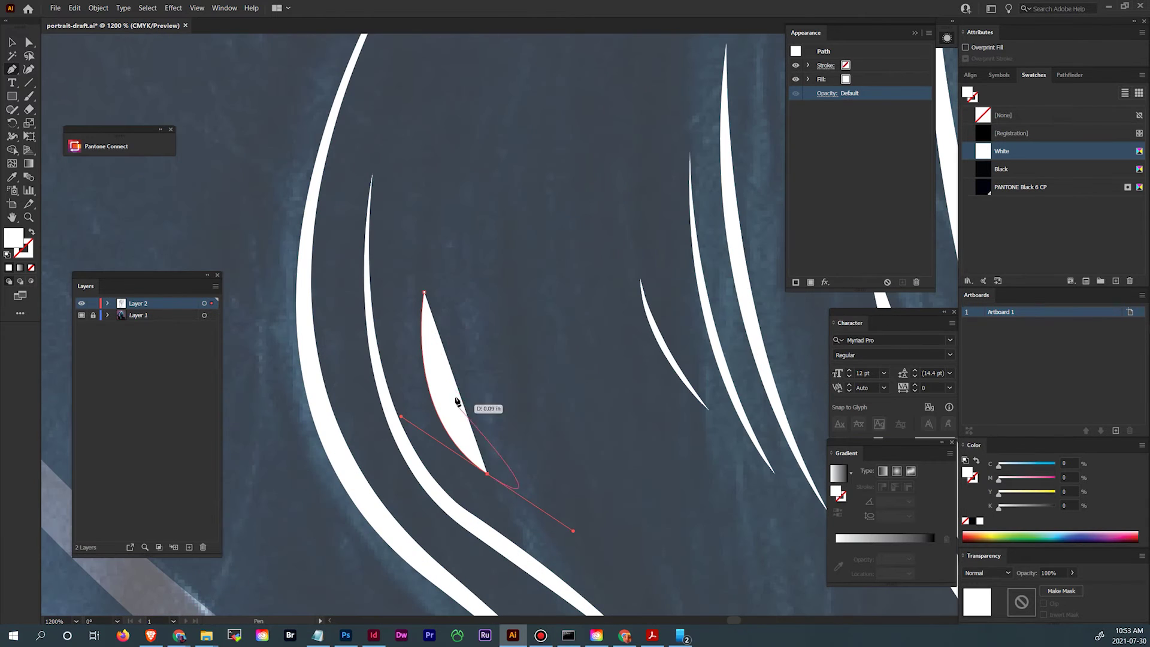
pyautogui.moveTo(457, 402); pyautogui.dragTo(458, 400)
pyautogui.click(466, 328)
# Draw tapered flyaway hairs filled with PANTONE Black 6 CP, extending outside the hair's outer edge above the temple.
pyautogui.click(1019, 187)
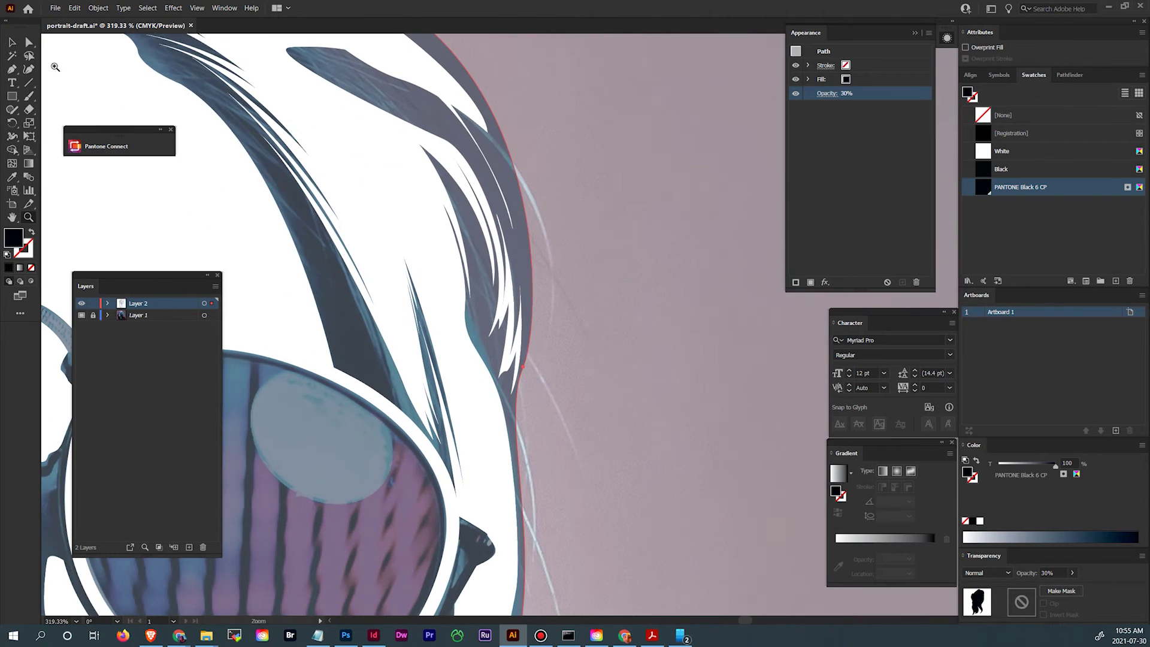
pyautogui.moveTo(546, 341); pyautogui.dragTo(462, 145)
pyautogui.click(496, 128)
pyautogui.click(500, 171)
pyautogui.click(598, 347)
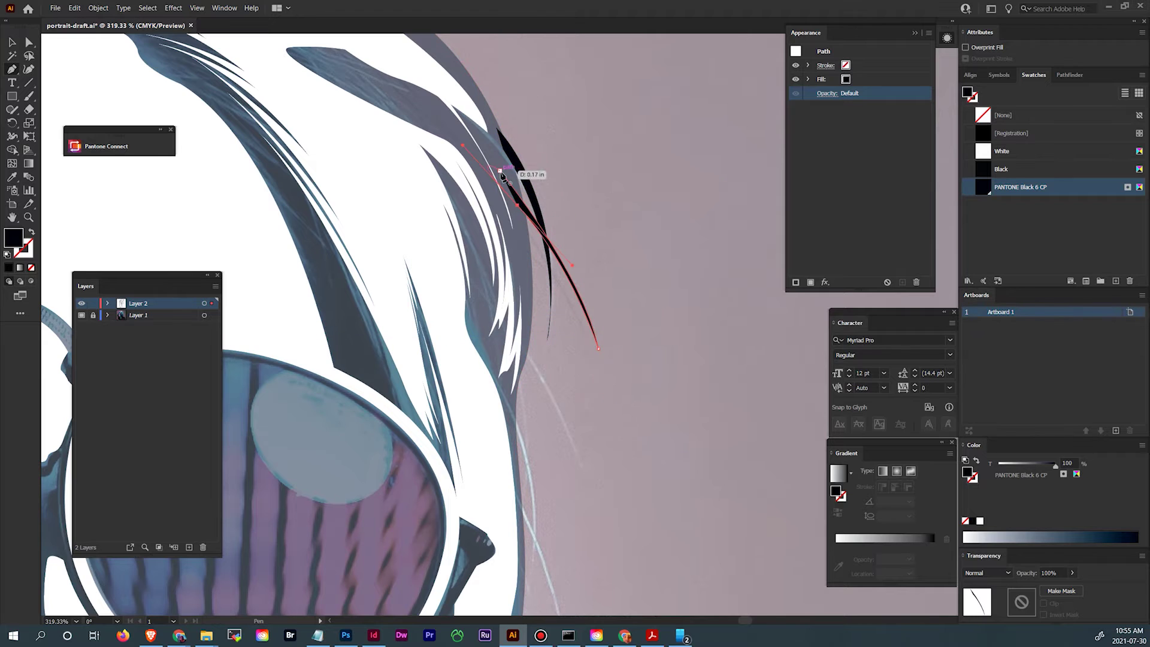
pyautogui.click(500, 171)
# Draw a black flyaway strand that bows out from the hair edge and curves back in beside the lens.
pyautogui.scroll(-2, 502, 174)
pyautogui.click(513, 441)
pyautogui.moveTo(566, 302); pyautogui.dragTo(566, 306)
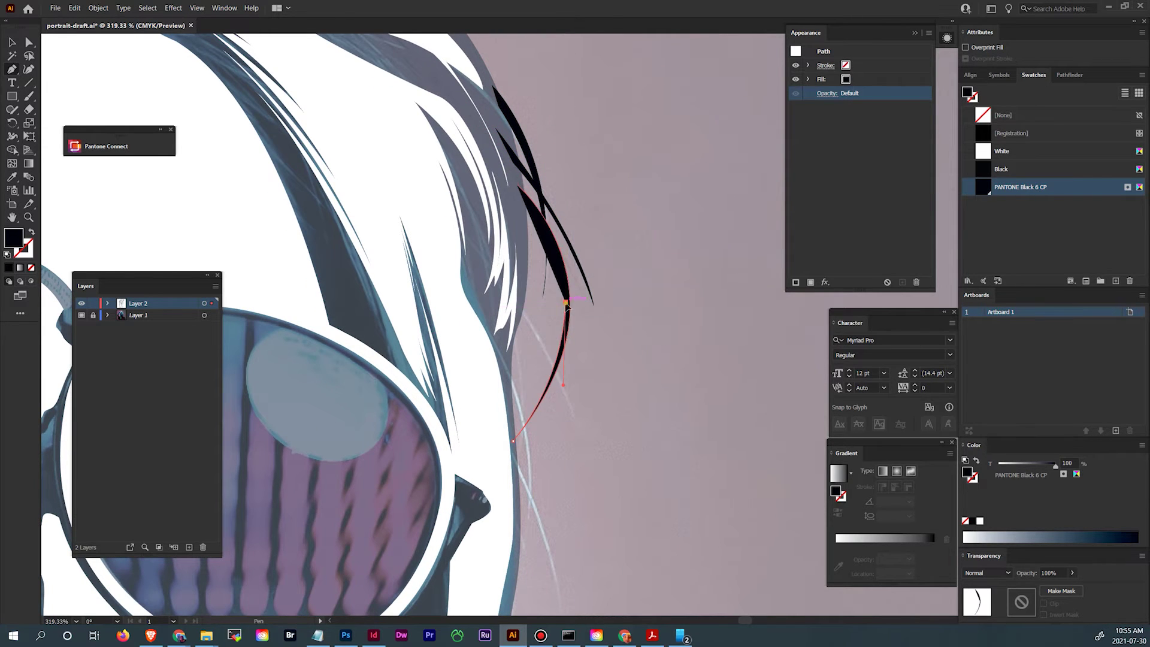
pyautogui.click(514, 442)
# Add two tapered black flyaway strands running outward from the hair edge beside the sunglasses lens and hinge.
pyautogui.click(572, 428)
pyautogui.scroll(-5, 535, 283)
pyautogui.click(495, 123)
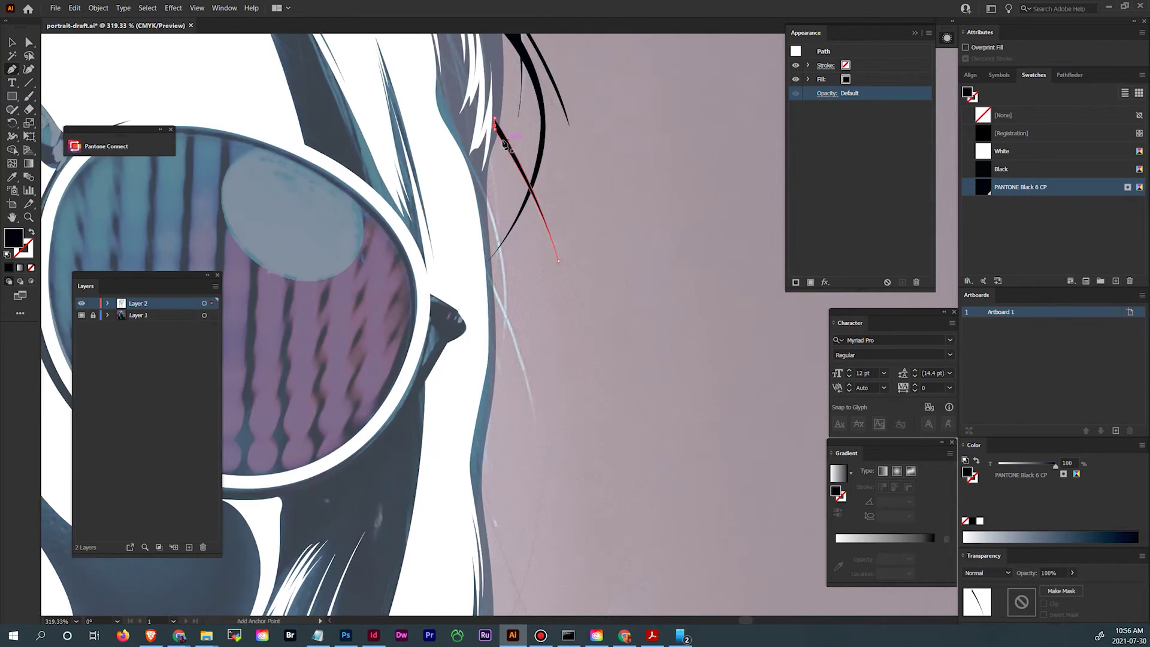
pyautogui.click(488, 259)
pyautogui.moveTo(506, 393); pyautogui.dragTo(495, 405)
pyautogui.click(488, 259)
pyautogui.moveTo(488, 259); pyautogui.dragTo(515, 269)
# Draw a long black flyaway strand bowing outward from beside the sunglasses hinge down toward the hand.
pyautogui.scroll(-3, 516, 269)
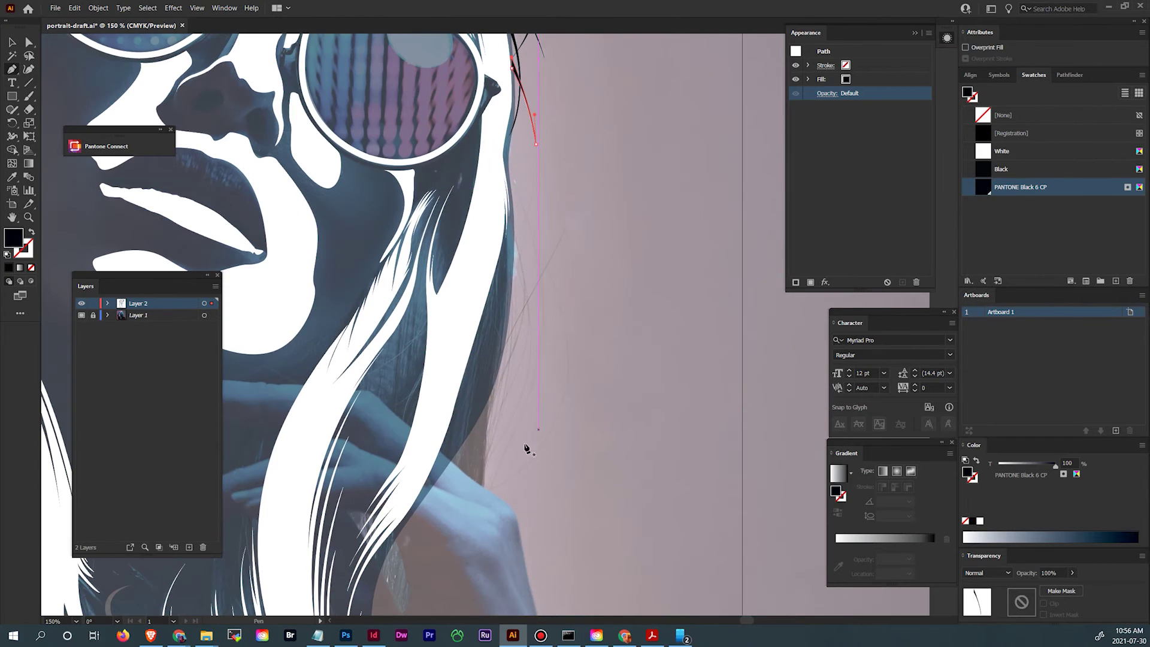
pyautogui.moveTo(441, 470); pyautogui.dragTo(504, 418)
pyautogui.moveTo(541, 236); pyautogui.dragTo(508, 99)
pyautogui.click(511, 137)
pyautogui.scroll(5, 509, 84)
pyautogui.moveTo(604, 432)
pyautogui.mouseDown()
pyautogui.moveTo(602, 311)
pyautogui.moveTo(565, 231)
pyautogui.moveTo(623, 273)
pyautogui.moveTo(659, 330)
pyautogui.moveTo(634, 328)
pyautogui.moveTo(626, 186)
pyautogui.mouseUp()
# Finish the long strand's tail across the fingers in Outline view, then return to Preview.
pyautogui.hotkey('ctrl', 'y')
pyautogui.scroll(-2, 634, 328)
pyautogui.moveTo(506, 460); pyautogui.dragTo(383, 557)
pyautogui.moveTo(383, 557); pyautogui.dragTo(374, 327)
pyautogui.moveTo(542, 334); pyautogui.dragTo(714, 236)
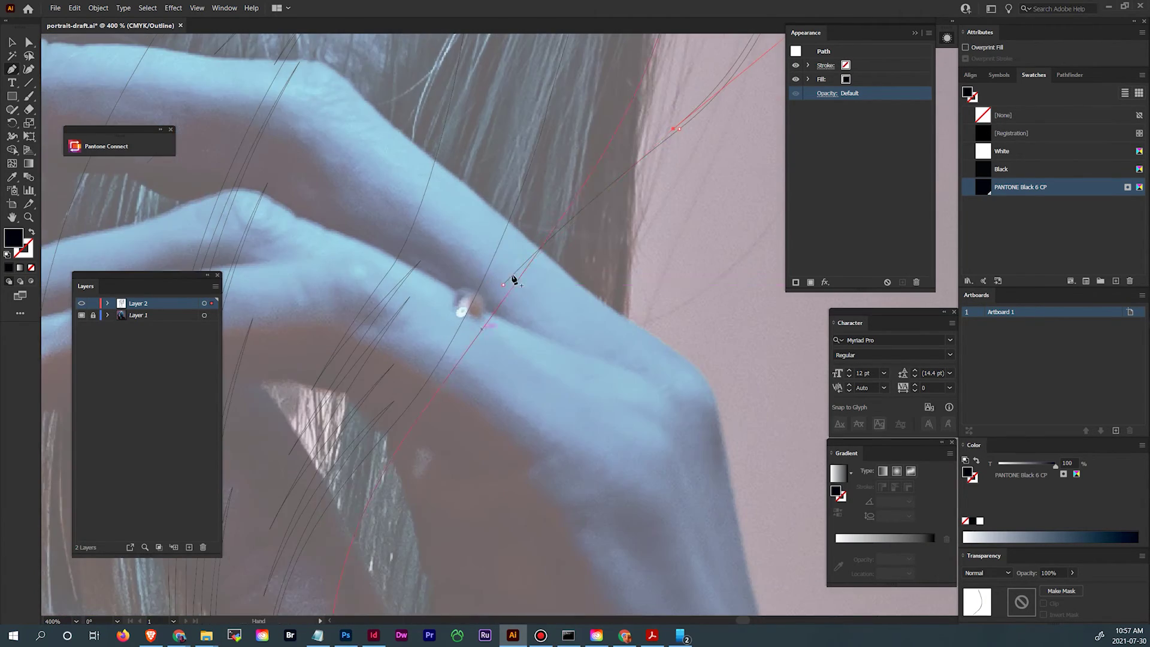
pyautogui.hotkey('ctrl', '0')
pyautogui.hotkey('ctrl', 'y')
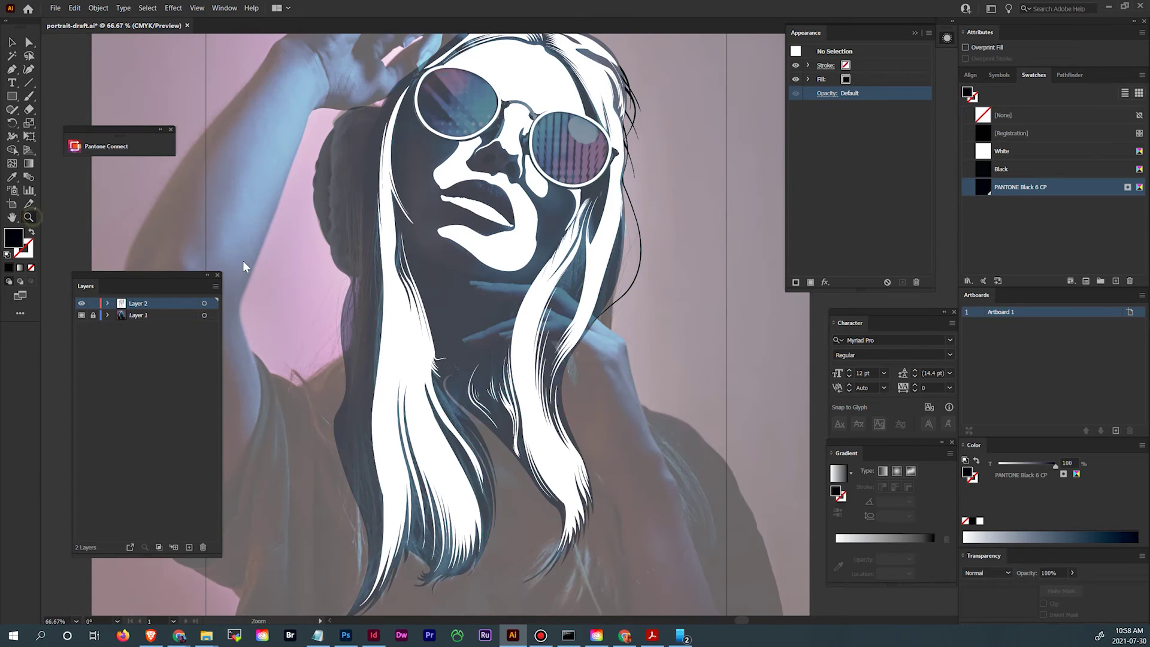
# Draw a second, thinner black strand bowing from the hair edge inside the long flyaway strand.
pyautogui.scroll(4, 512, 52)
pyautogui.click(513, 52)
pyautogui.click(465, 436)
pyautogui.moveTo(540, 169)
pyautogui.mouseDown()
pyautogui.moveTo(570, 185)
pyautogui.moveTo(587, 313)
pyautogui.mouseUp()
pyautogui.scroll(2, 571, 185)
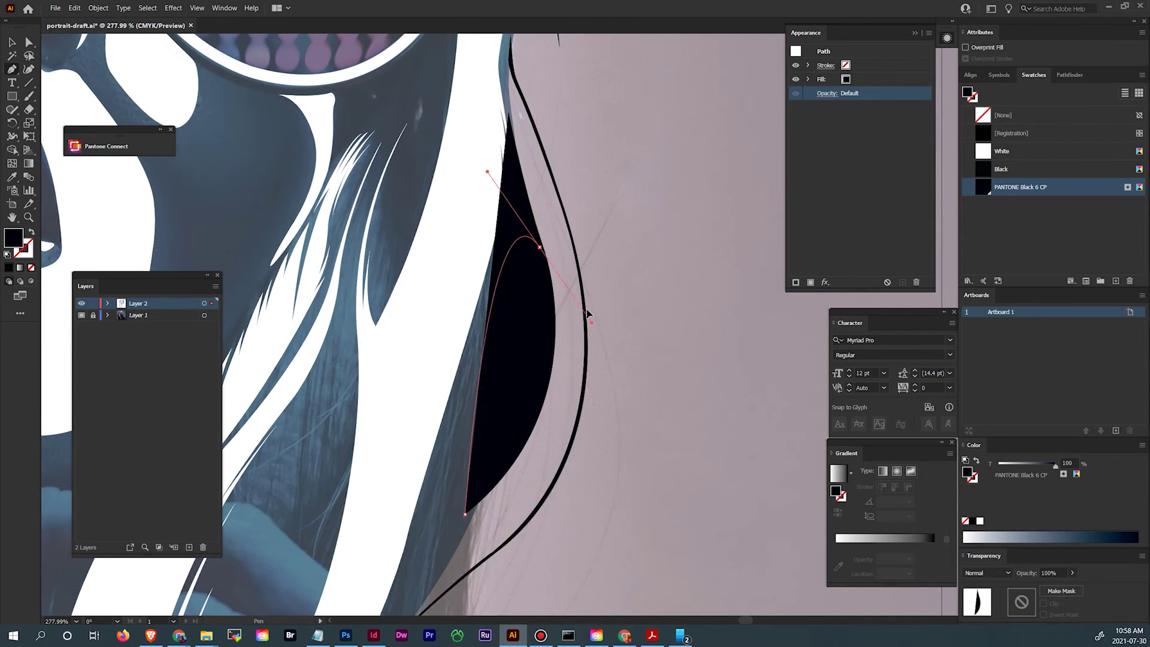
pyautogui.moveTo(539, 248); pyautogui.dragTo(539, 251)
pyautogui.scroll(-3, 507, 114)
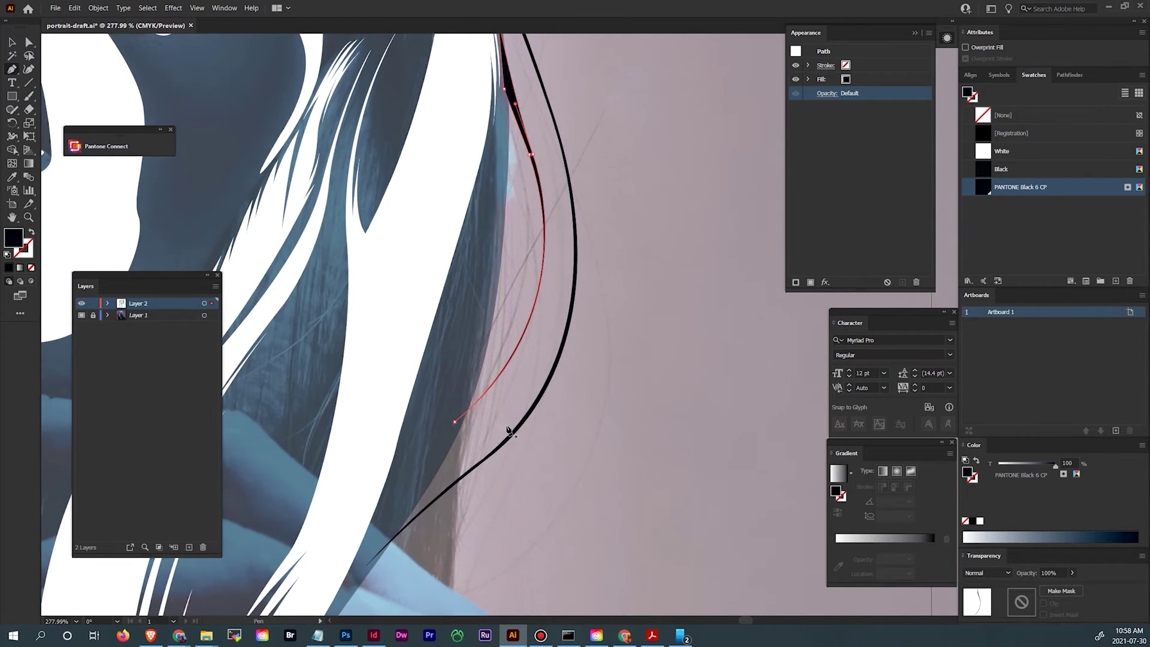
# Draw a third black flyaway strand close to the hair edge with its tip hanging straight down, and deselect it.
pyautogui.hscroll(3, 452, 261)
pyautogui.moveTo(414, 317); pyautogui.dragTo(418, 314)
pyautogui.hotkey('ctrl', '0')
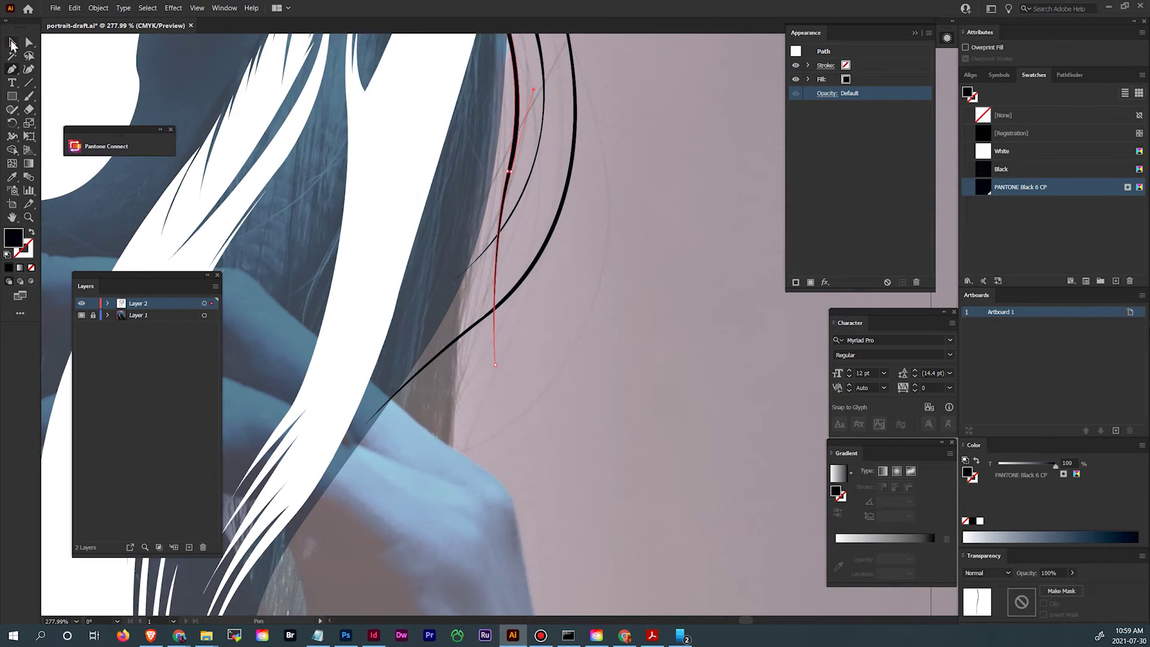
pyautogui.keyDown('ctrl'); pyautogui.click(655, 289); pyautogui.keyUp('ctrl')
# Directly select the long flyaway strands and adjust the outer strand's anchor near where it crosses the innermost strand.
pyautogui.scroll(10, 655, 286)
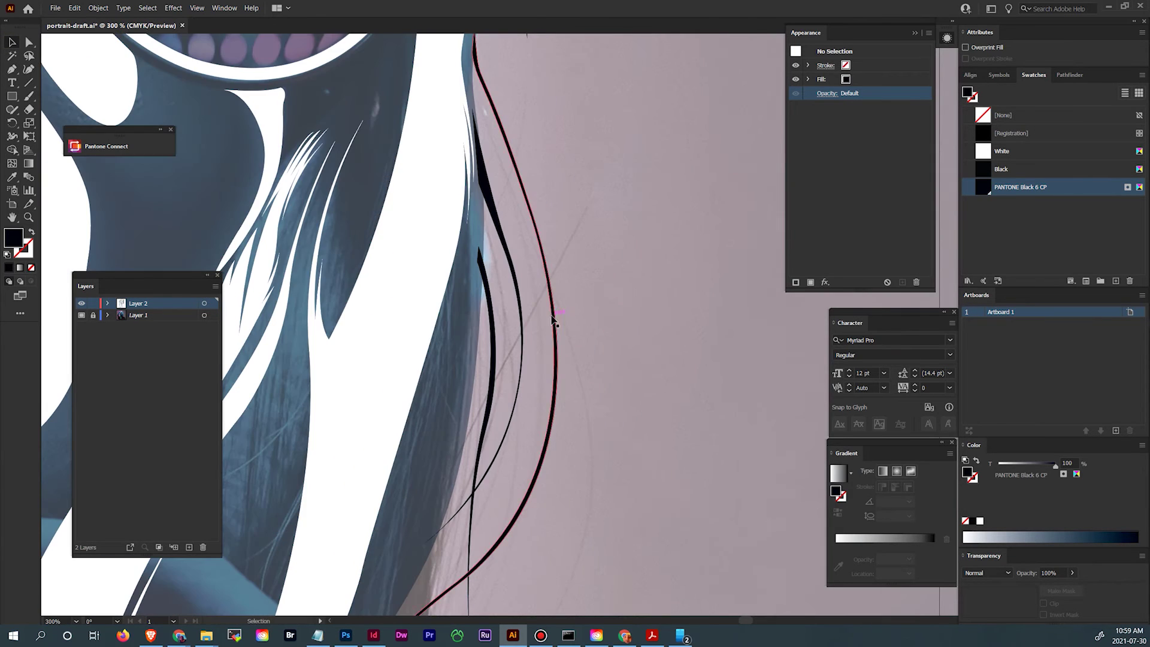
pyautogui.press('a')
pyautogui.click(547, 321)
pyautogui.scroll(-8, 611, 239)
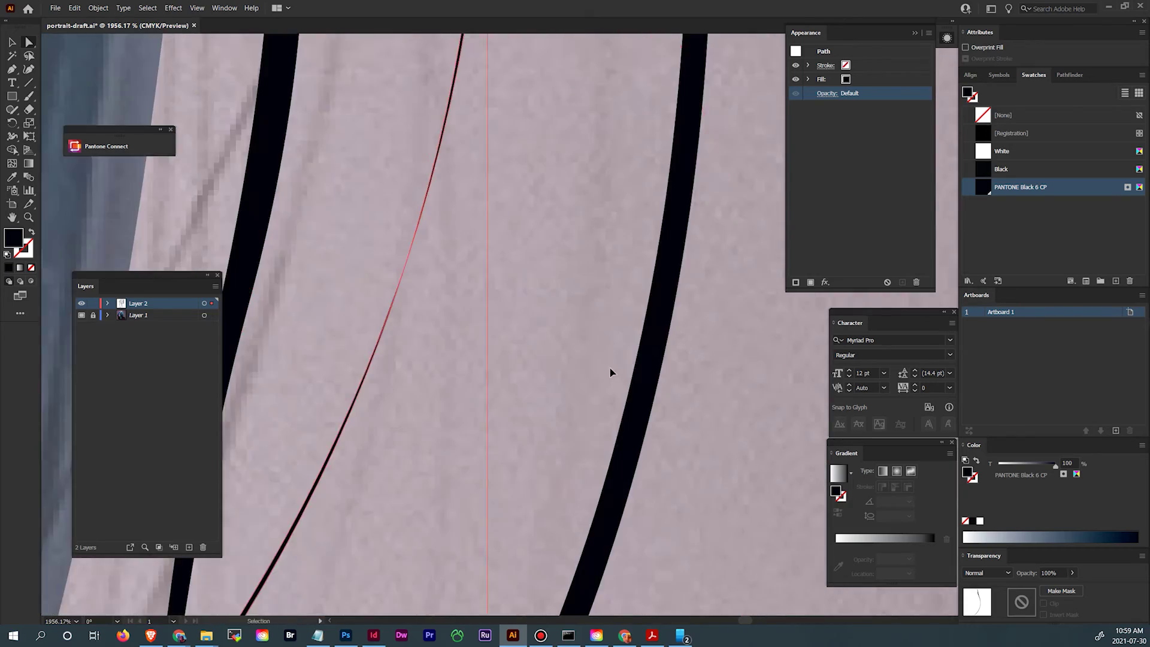
pyautogui.press('z')
pyautogui.scroll(5, 675, 418)
pyautogui.scroll(8, 674, 418)
pyautogui.press('a')
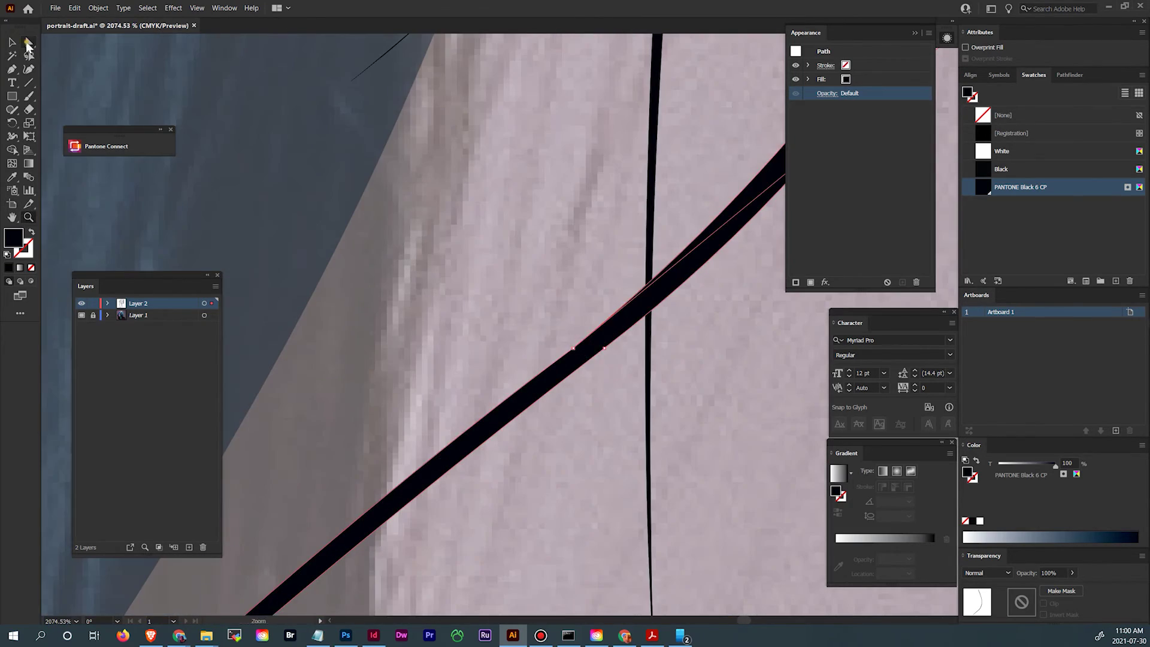
pyautogui.moveTo(573, 357); pyautogui.dragTo(582, 357)
# Reshape the outer strand's anchors and curve handles along its bow to make the long strand thinner.
pyautogui.moveTo(335, 509); pyautogui.dragTo(605, 254)
pyautogui.moveTo(689, 108); pyautogui.dragTo(252, 527)
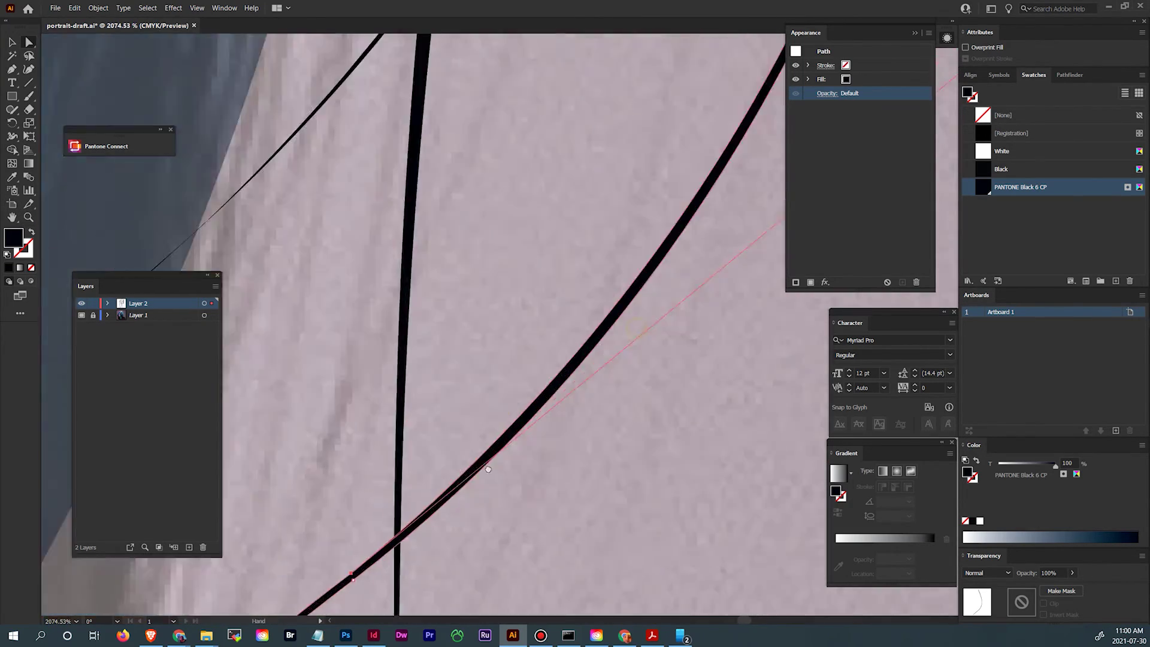
pyautogui.moveTo(528, 132); pyautogui.dragTo(455, 528)
pyautogui.moveTo(489, 119); pyautogui.dragTo(494, 125)
pyautogui.moveTo(539, 539); pyautogui.dragTo(539, 284)
pyautogui.scroll(-5, 540, 284)
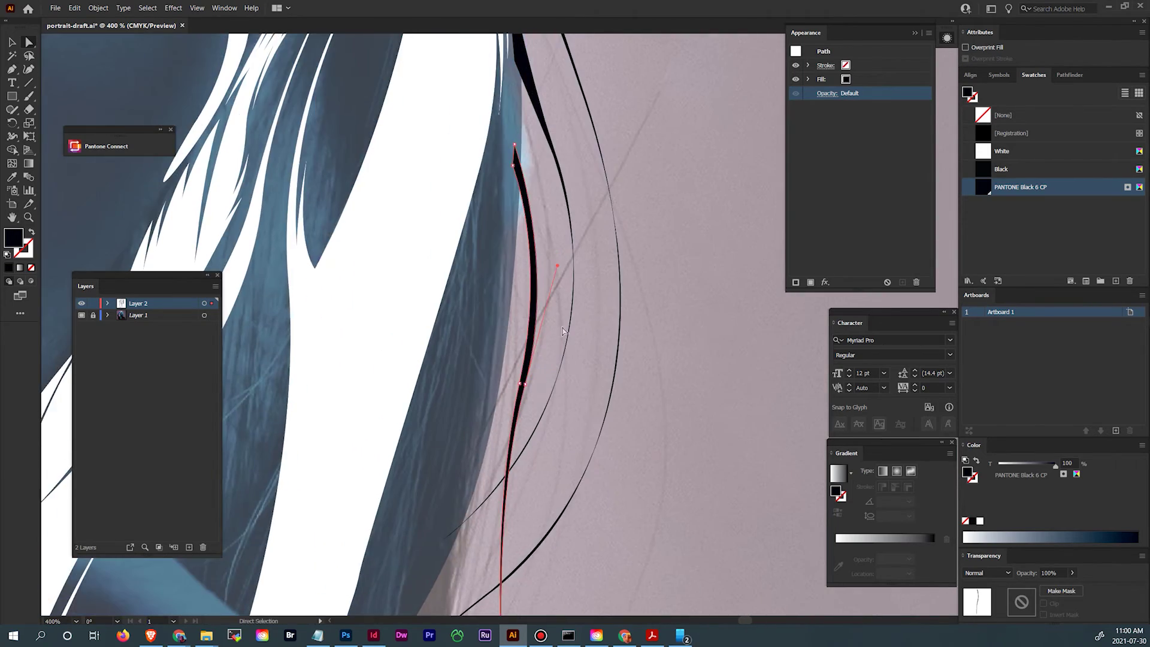
# Nudge the lower-middle anchor of the short flyaway strand beside the hair edge to slim the curve, and deselect it.
pyautogui.scroll(3, 520, 414)
pyautogui.moveTo(556, 277); pyautogui.dragTo(541, 275)
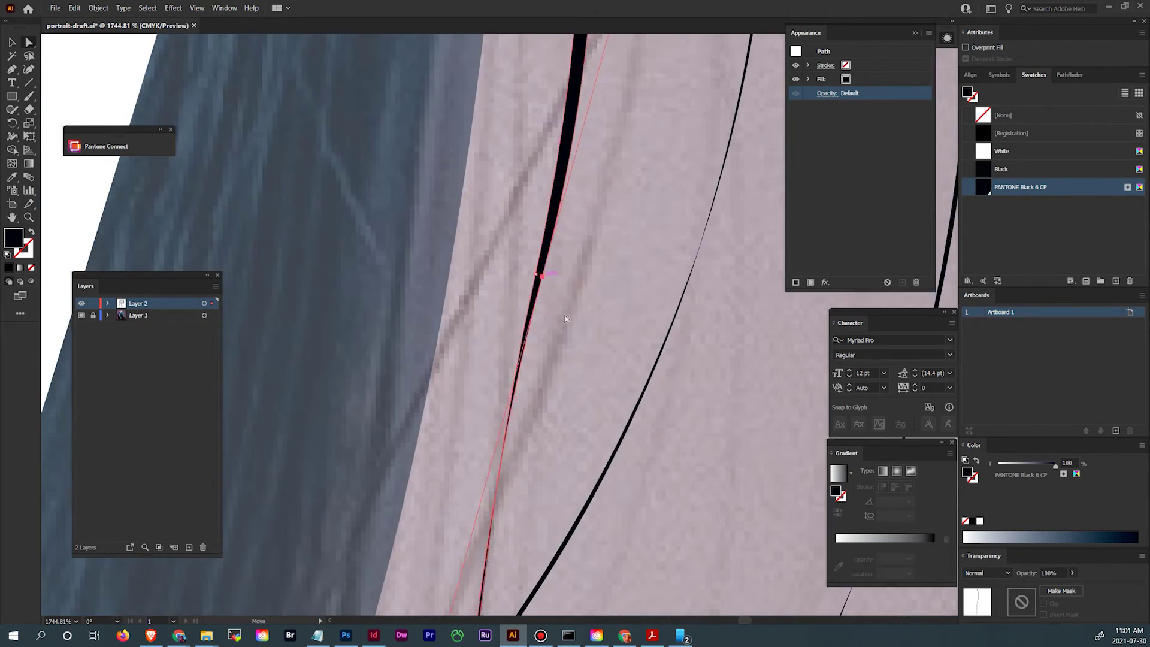
pyautogui.scroll(-8, 626, 392)
pyautogui.click(692, 150)
pyautogui.moveTo(616, 175); pyautogui.dragTo(605, 323)
pyautogui.scroll(5, 590, 306)
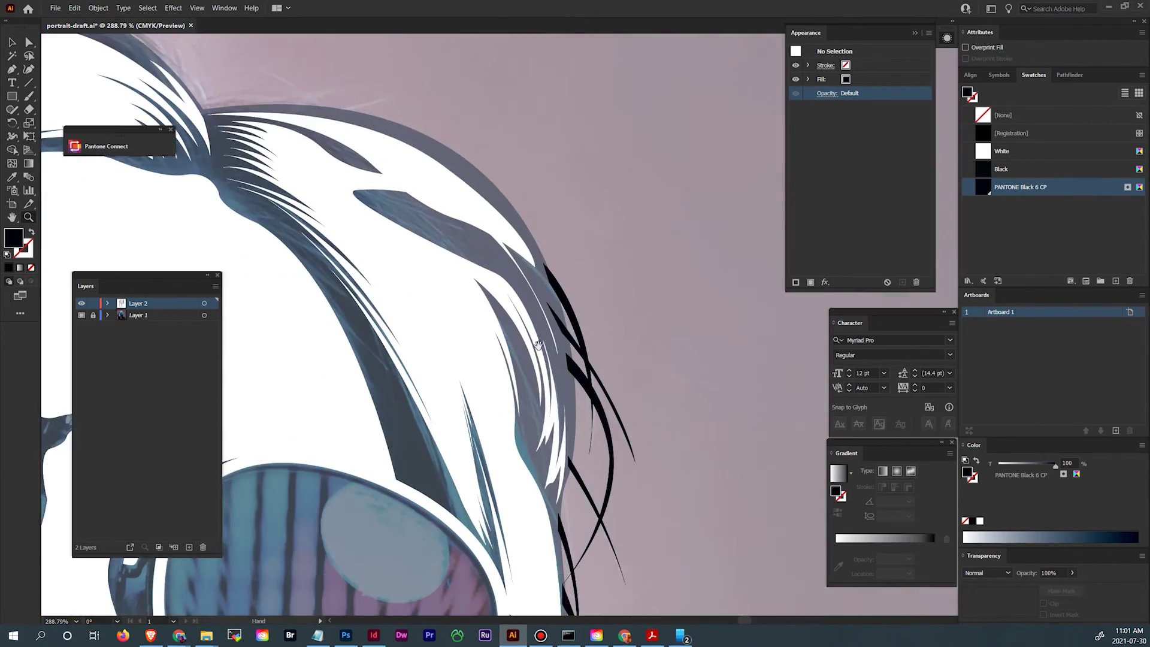
pyautogui.press('v')
pyautogui.click(590, 393)
pyautogui.moveTo(653, 510); pyautogui.dragTo(609, 260)
pyautogui.moveTo(646, 583); pyautogui.dragTo(615, 284)
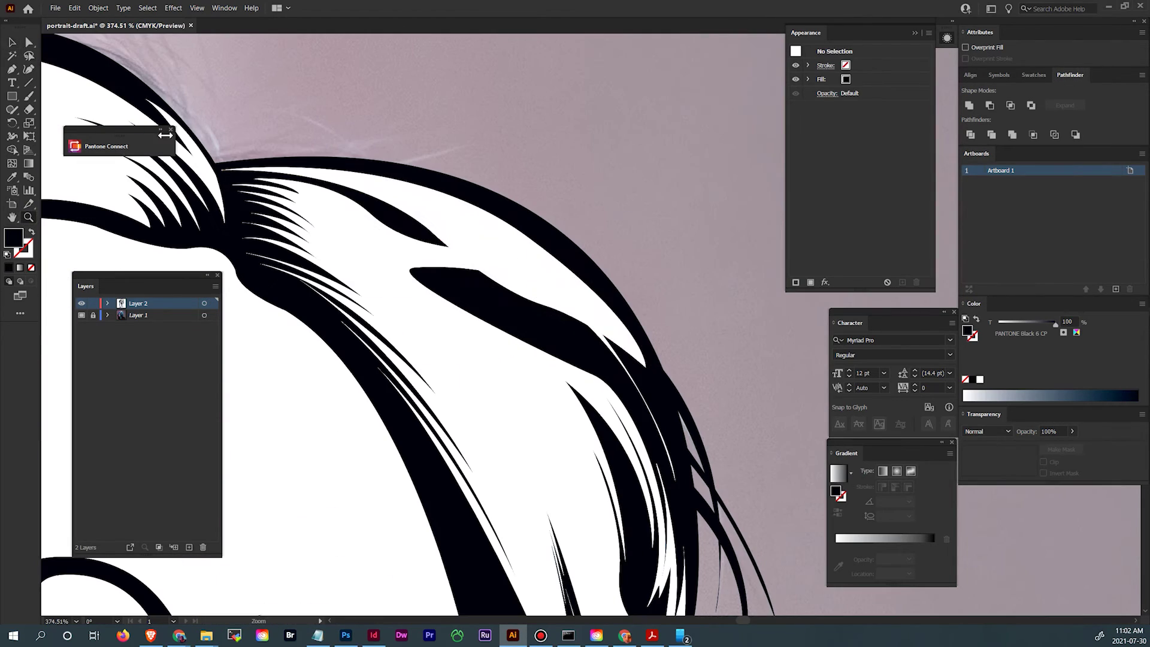
# Subtract the front highlight shape at the crown from the black hair with Minus Front, and send the resulting compound shape behind the white highlights.
pyautogui.press('v')
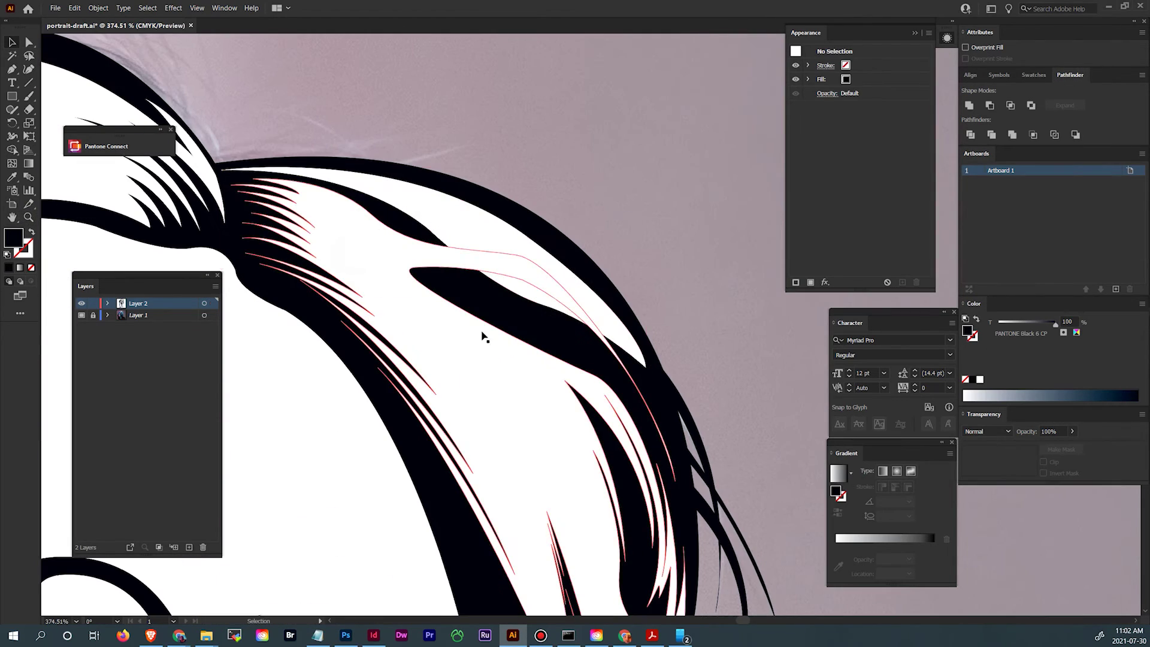
pyautogui.click(483, 337)
pyautogui.keyDown('shift'); pyautogui.click(659, 387); pyautogui.keyUp('shift')
pyautogui.moveTo(742, 411); pyautogui.dragTo(636, 297)
pyautogui.click(991, 106)
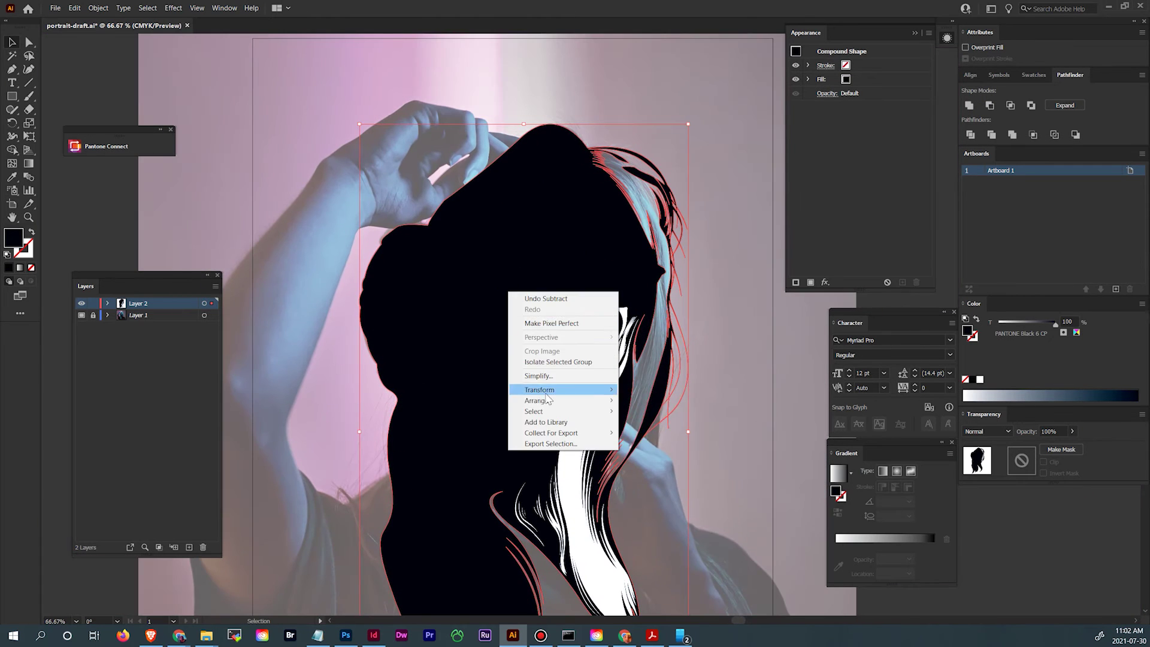
pyautogui.click(554, 390)
# Select all objects with the same white fill color and try to make them into one compound path.
pyautogui.click(148, 8)
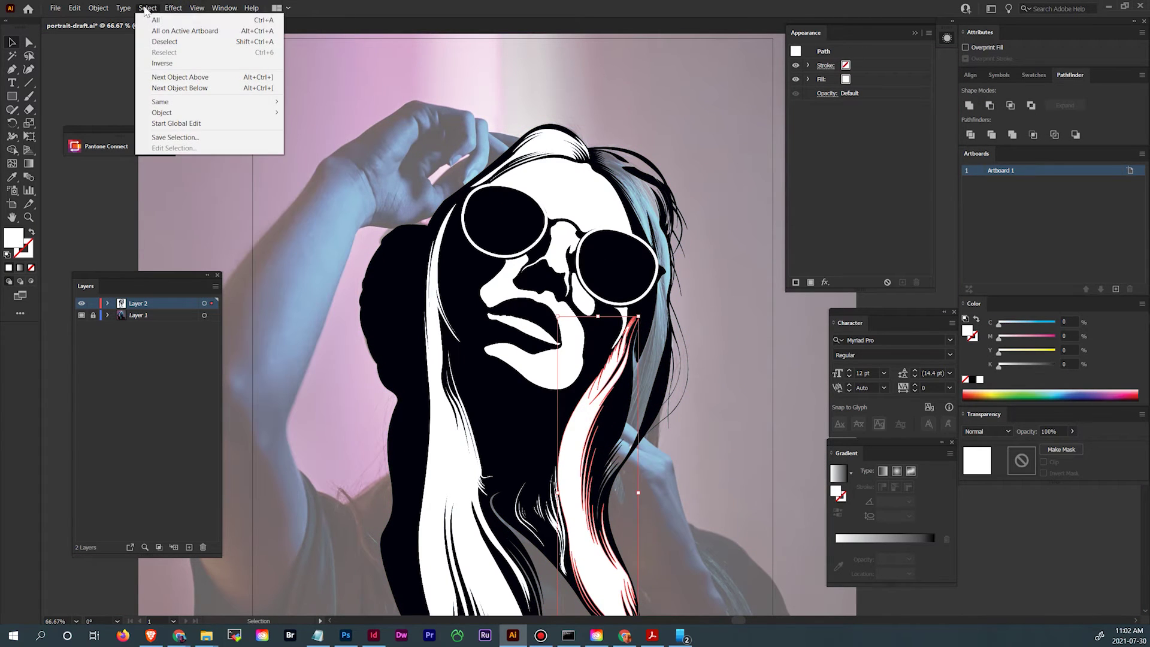
pyautogui.moveTo(281, 103)
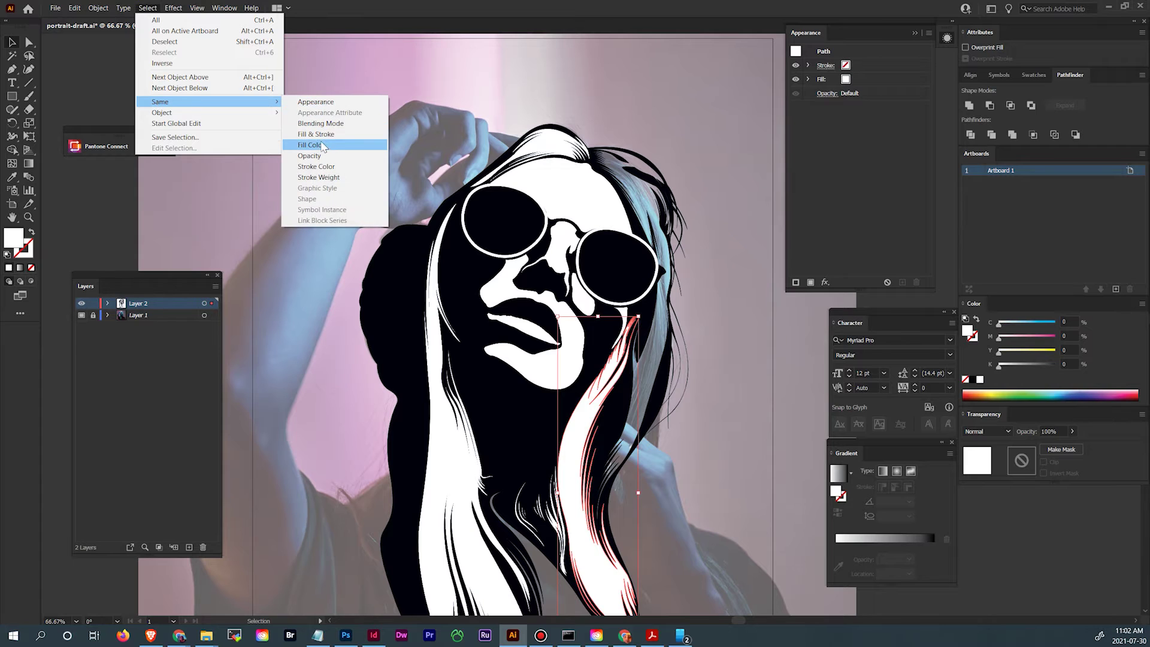
pyautogui.click(322, 145)
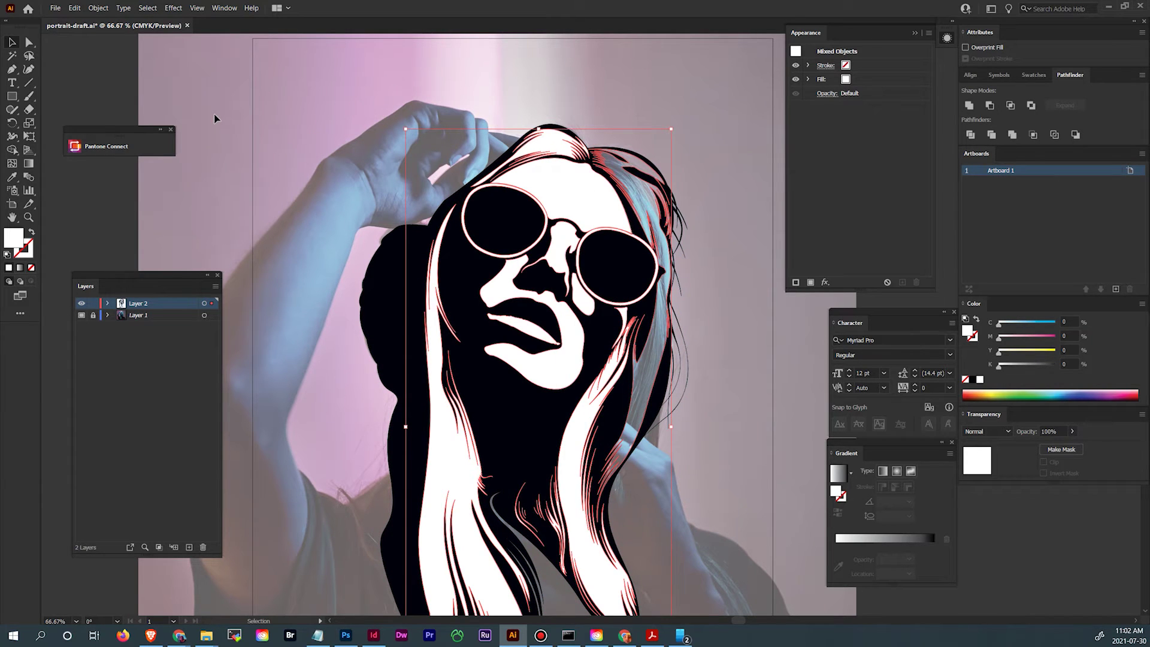
pyautogui.click(97, 8)
pyautogui.moveTo(135, 362)
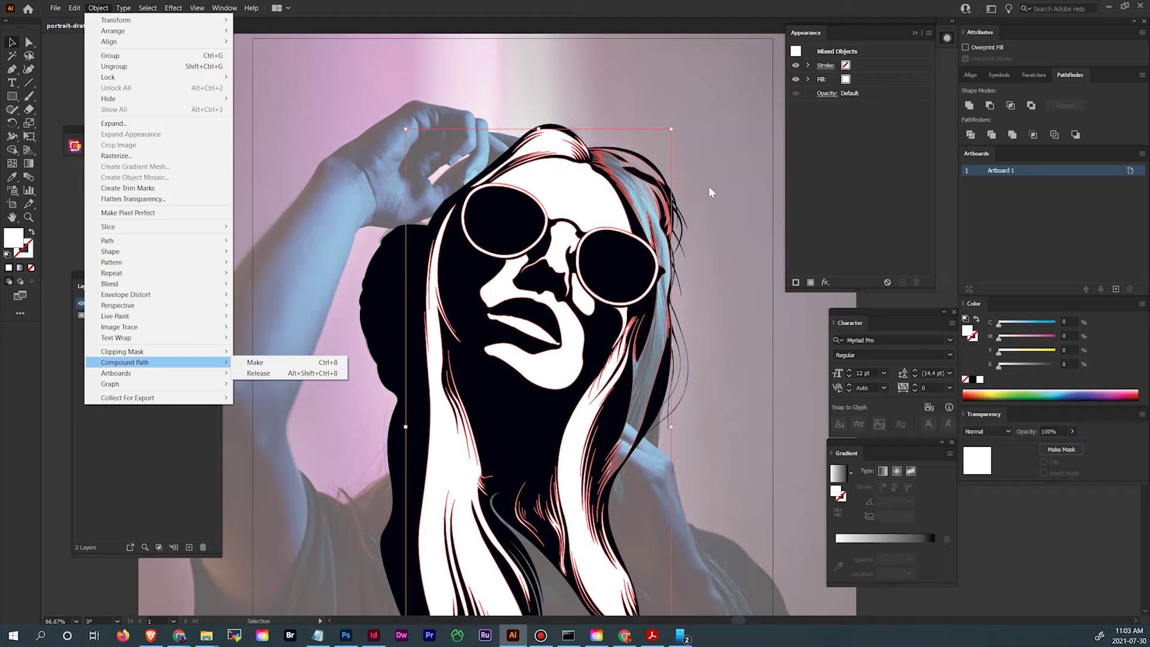
pyautogui.click(328, 362)
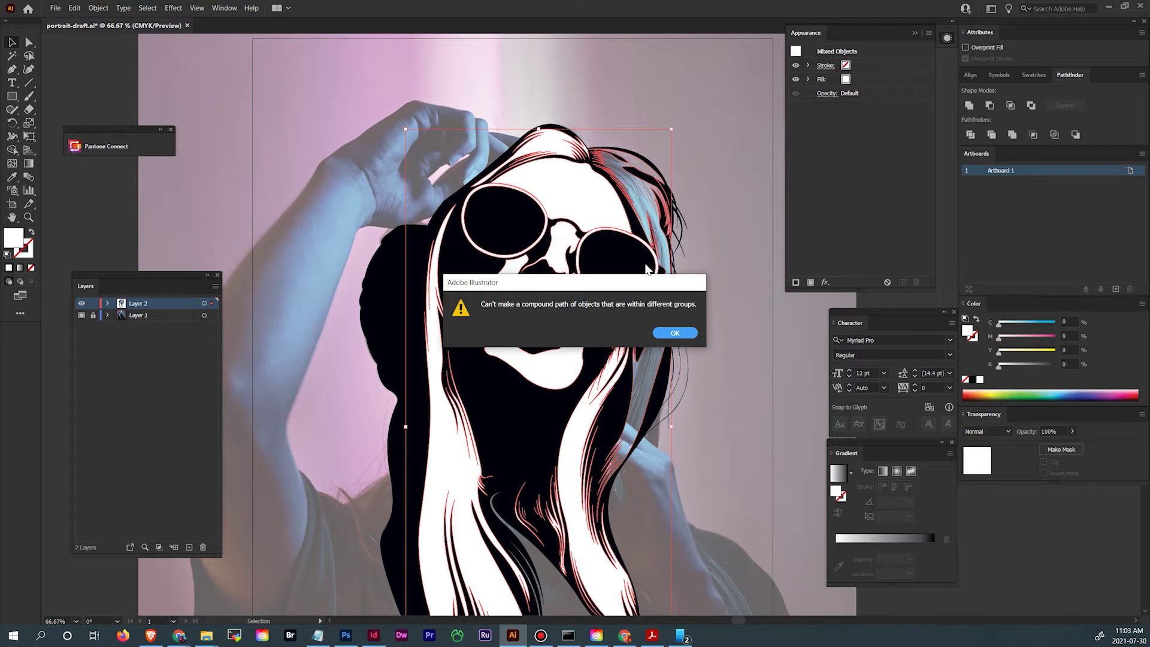
pyautogui.click(674, 334)
# Expand Layer 2 and examine its object list for compound paths among the white shapes.
pyautogui.moveTo(691, 365); pyautogui.dragTo(686, 254)
pyautogui.click(108, 303)
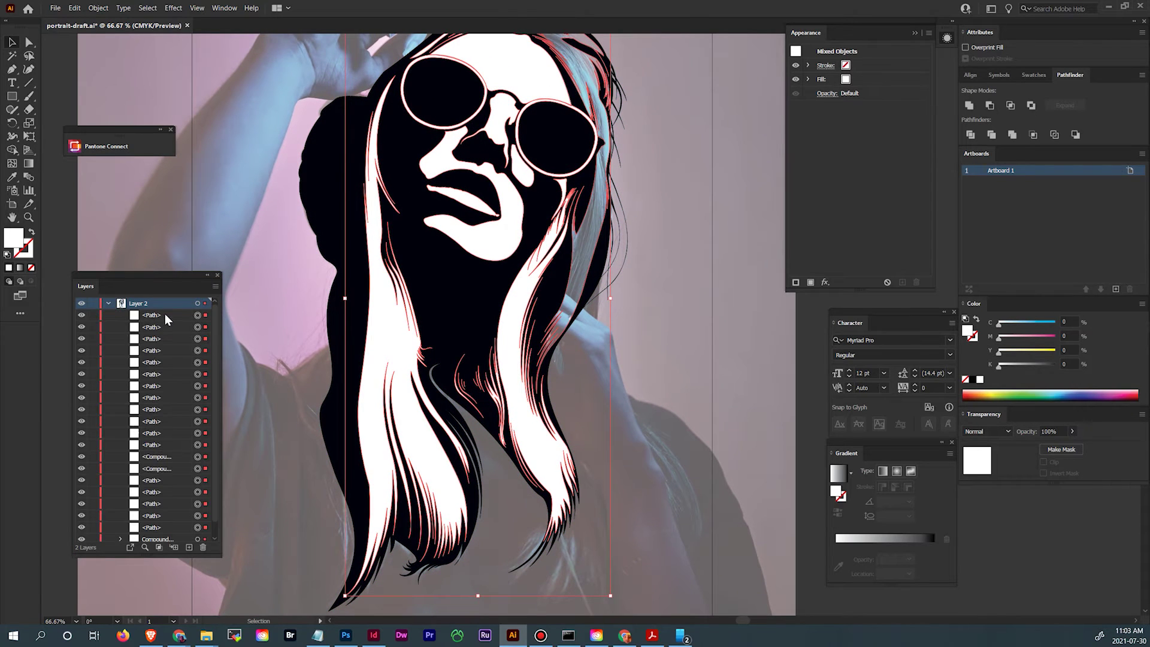
pyautogui.scroll(-1, 164, 318)
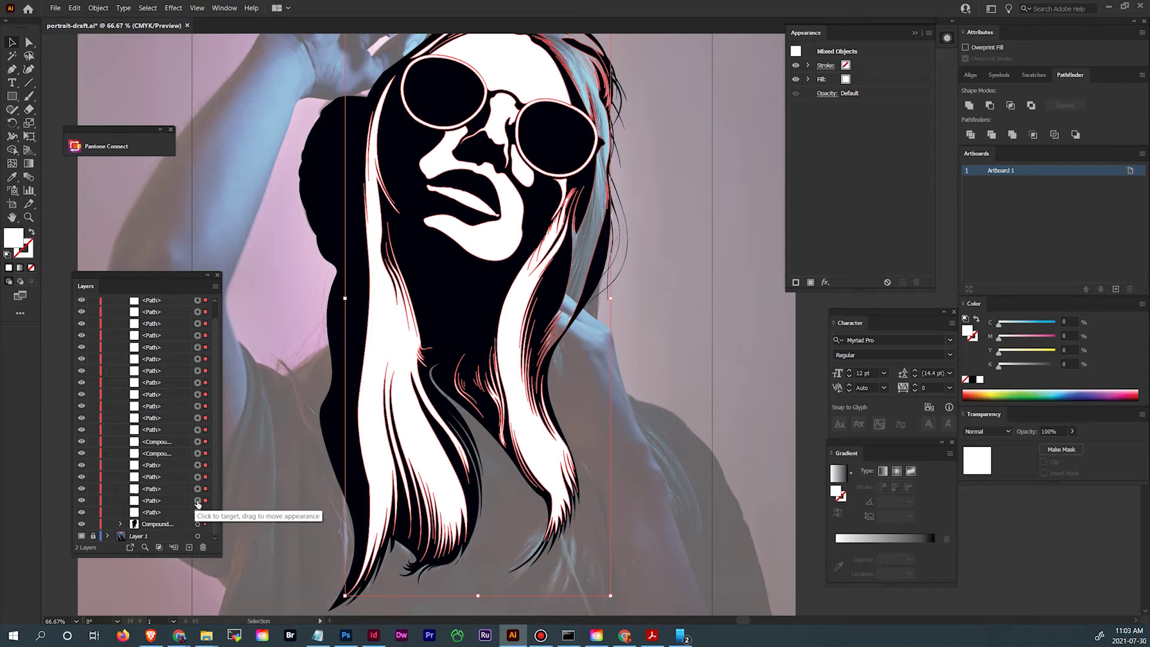
pyautogui.scroll(2, 584, 327)
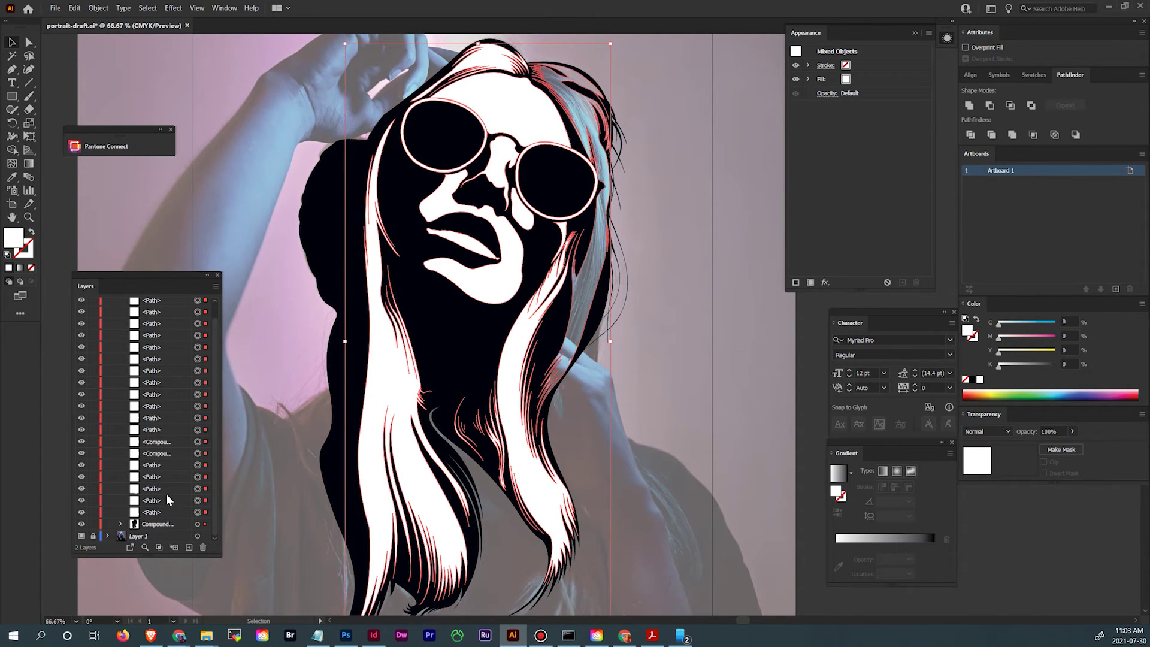
pyautogui.click(160, 444)
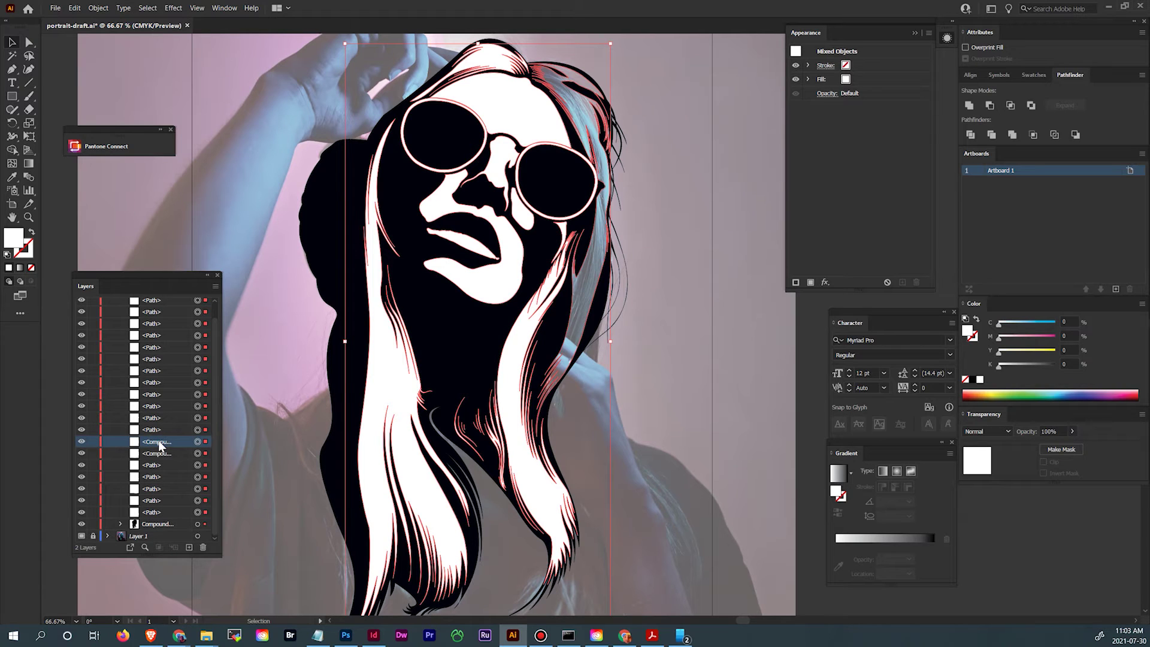
pyautogui.click(680, 379)
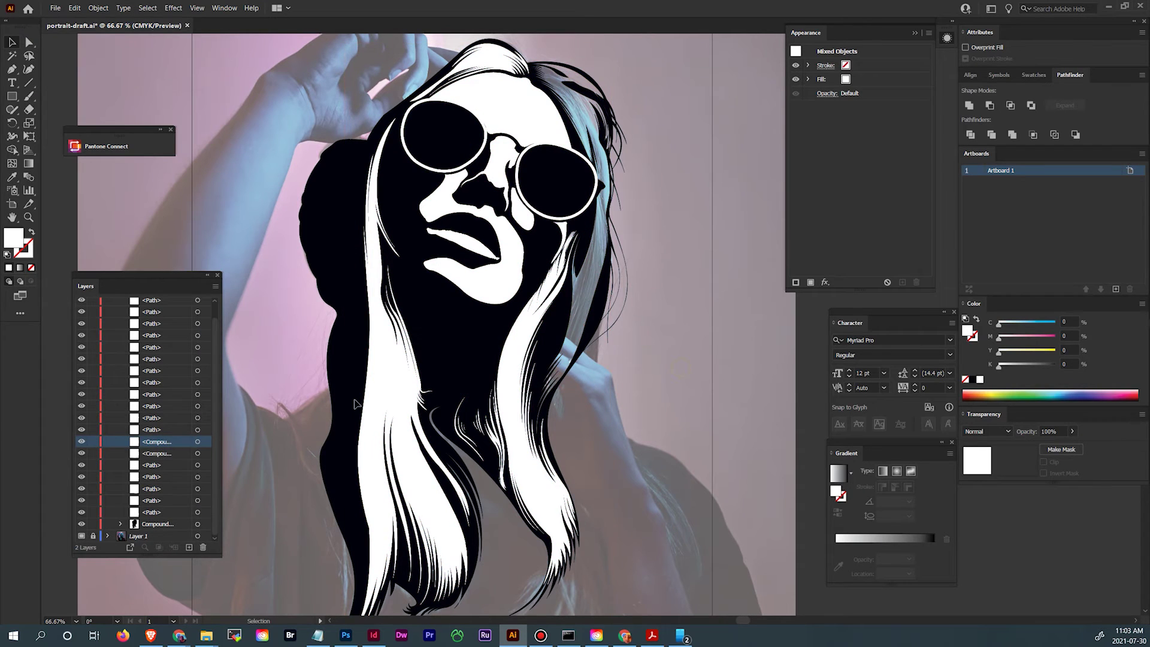
pyautogui.click(171, 454)
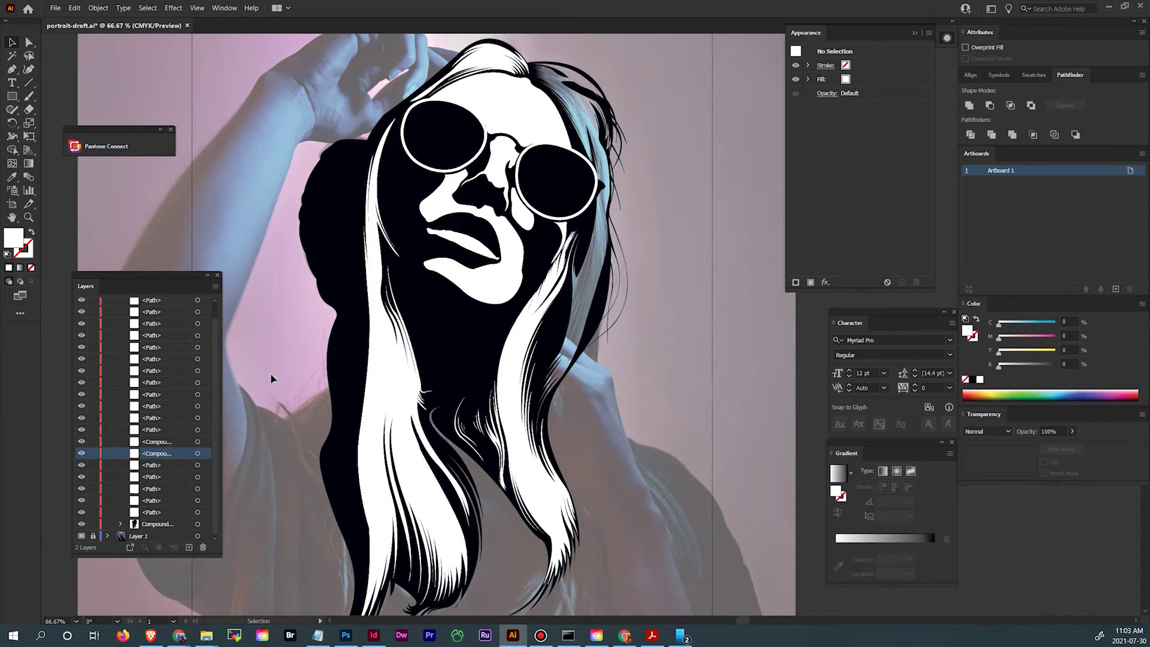
# Select both white sunglasses frames, release their compound paths, and deselect them.
pyautogui.click(574, 220)
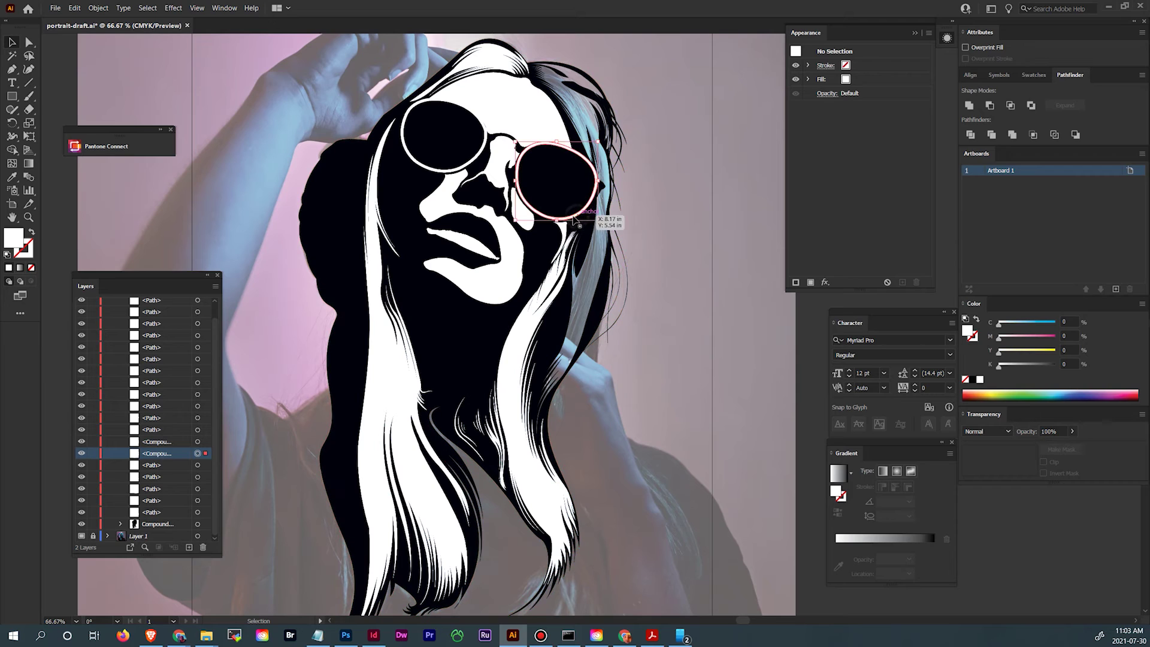
pyautogui.keyDown('shift'); pyautogui.click(440, 173); pyautogui.keyUp('shift')
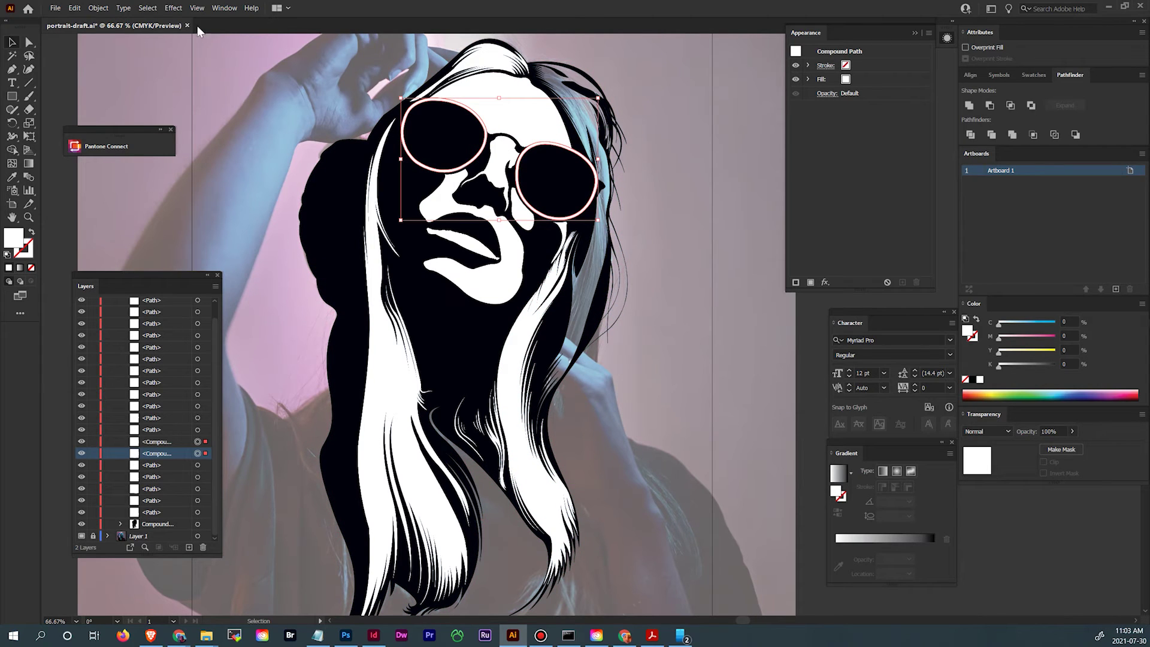
pyautogui.click(106, 11)
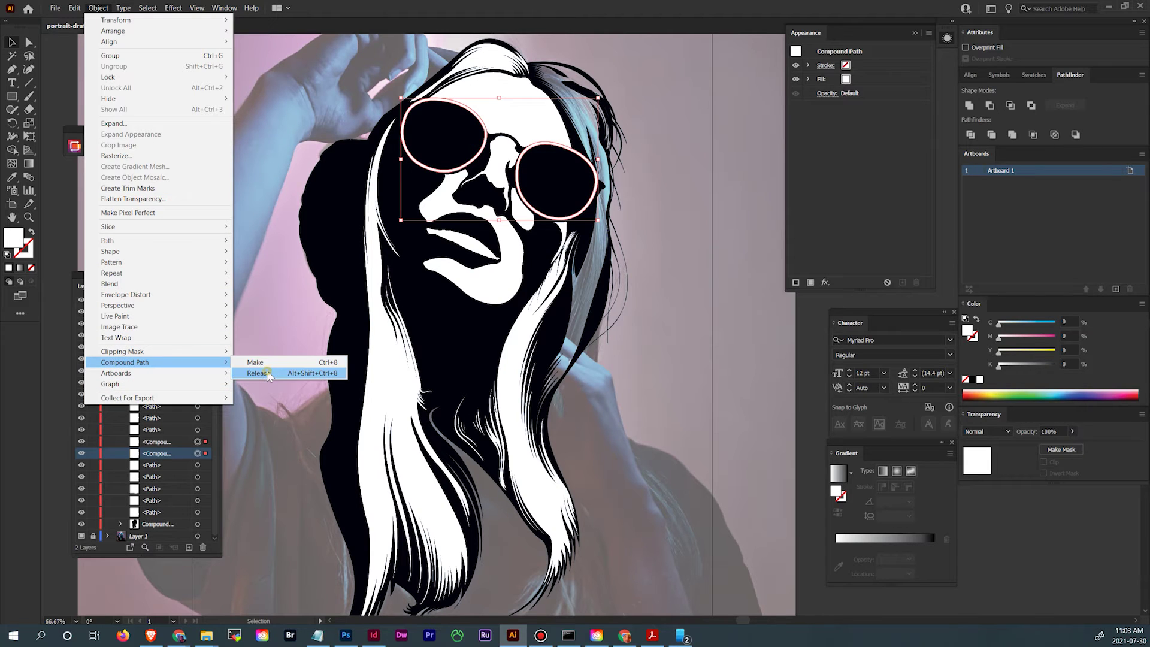
pyautogui.click(267, 372)
pyautogui.click(671, 276)
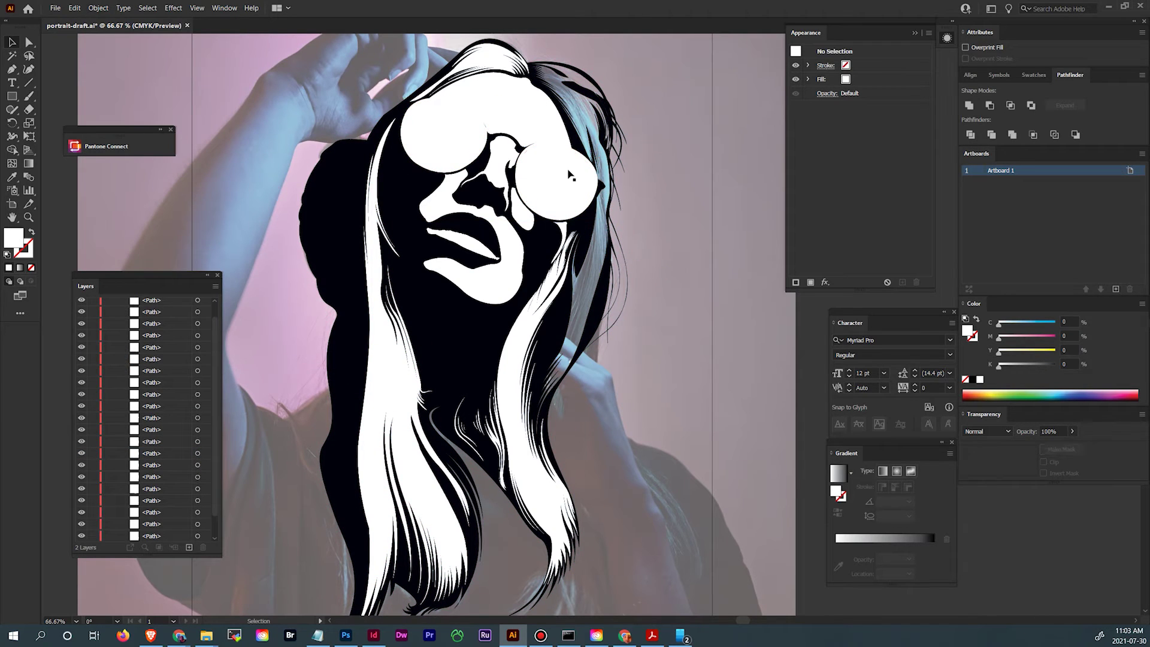
# Select the inner lens shapes, extend the selection to all paths with the same white fill, and exclude both inner lens shapes.
pyautogui.click(542, 171)
pyautogui.keyDown('shift'); pyautogui.click(462, 147); pyautogui.keyUp('shift')
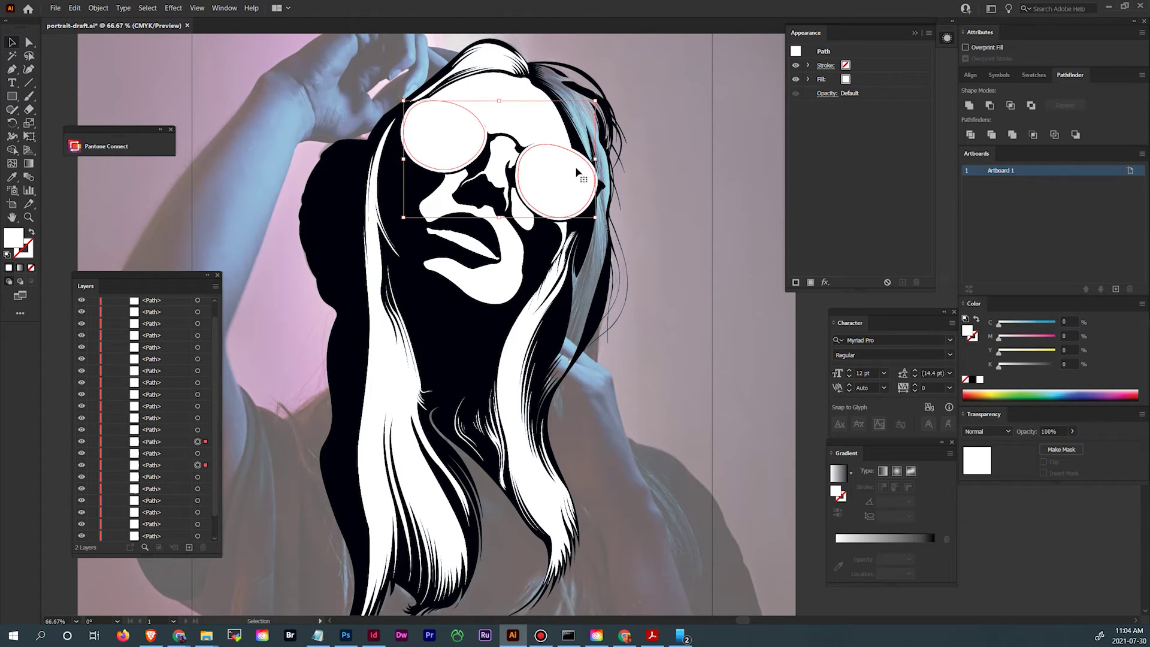
pyautogui.click(149, 8)
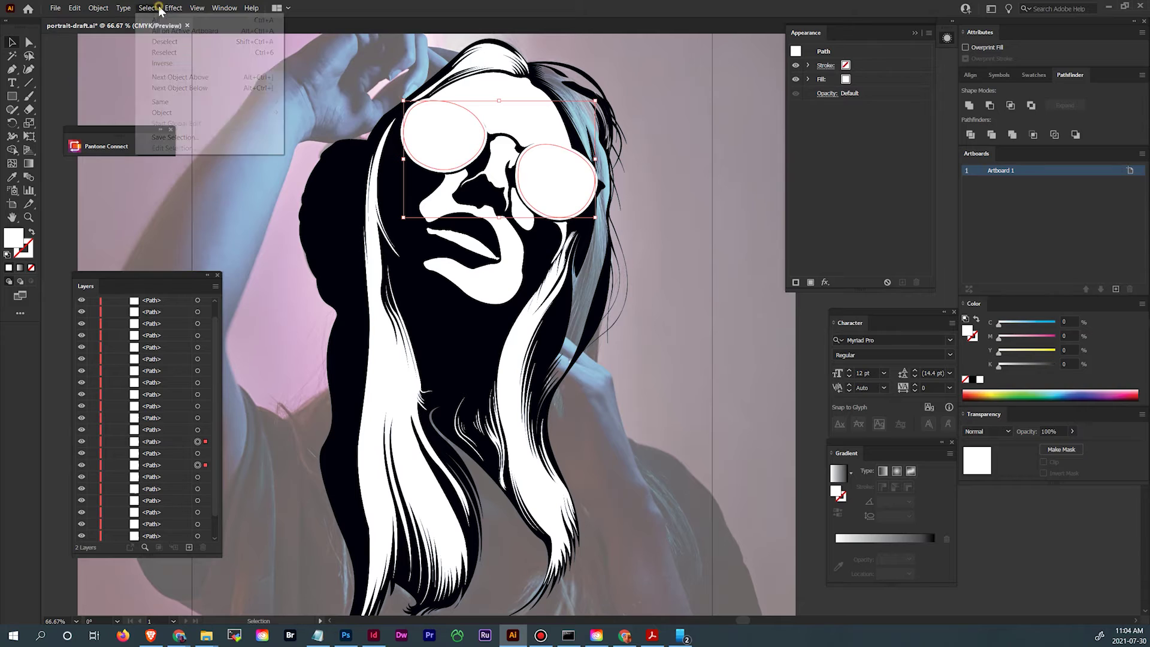
pyautogui.moveTo(161, 103)
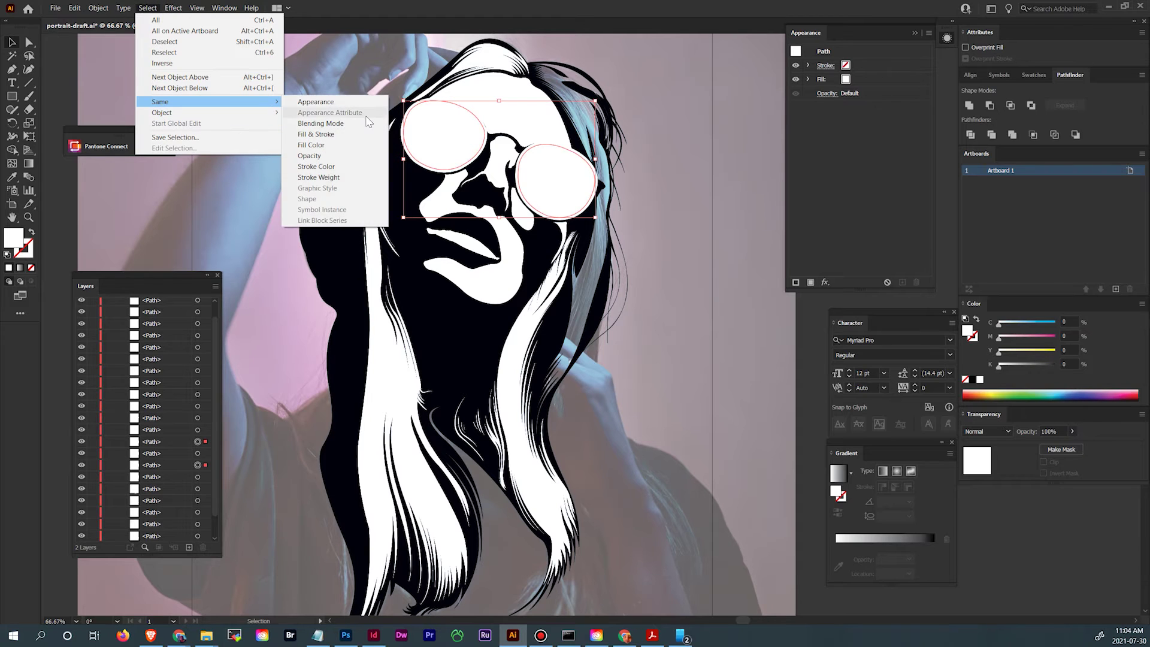
pyautogui.click(339, 156)
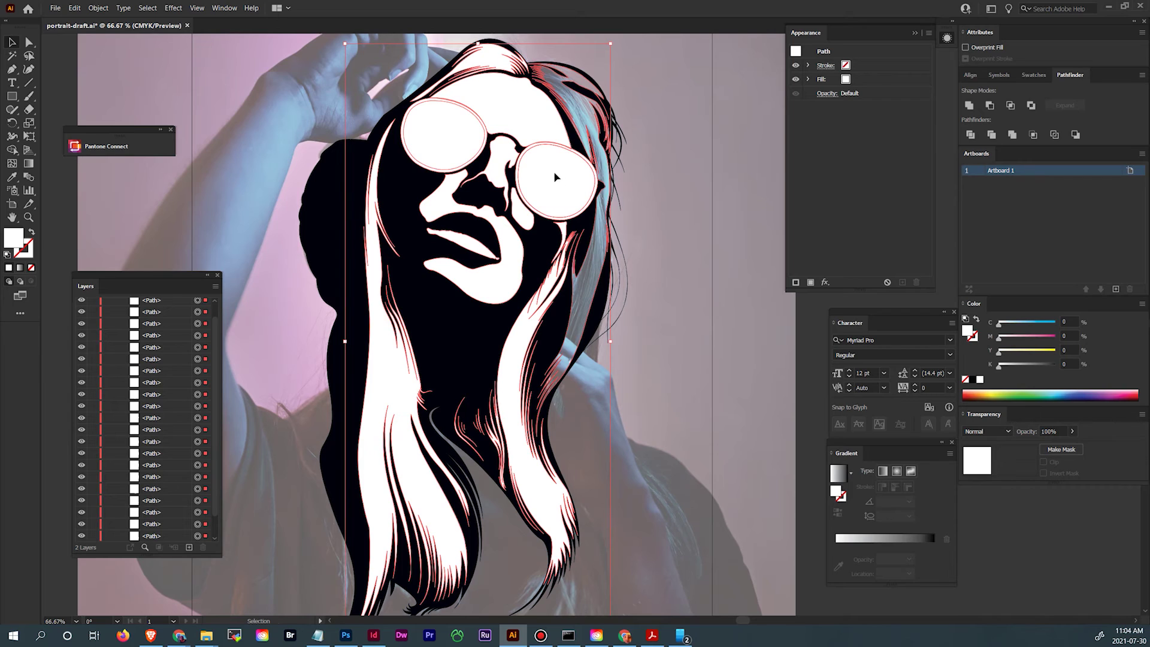
pyautogui.keyDown('shift'); pyautogui.click(508, 169); pyautogui.keyUp('shift')
pyautogui.keyDown('shift'); pyautogui.click(436, 122); pyautogui.keyUp('shift')
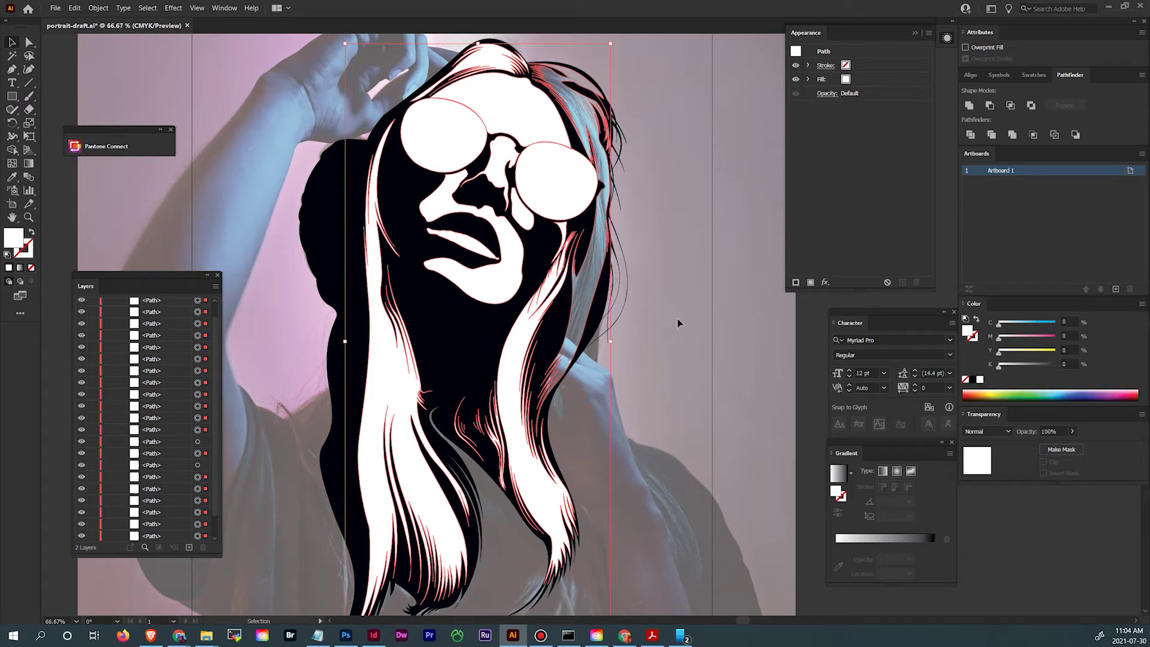
# Select the black compound shape, locate it at the end of Layer 2's objects, and hide it.
pyautogui.click(623, 139)
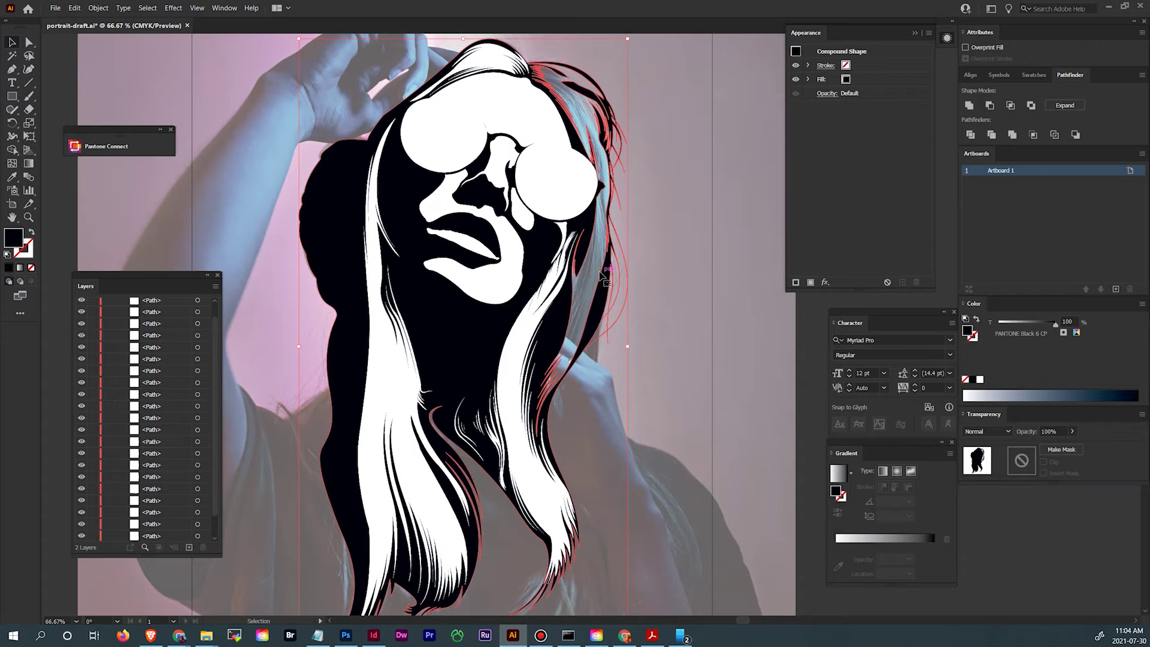
pyautogui.moveTo(216, 495); pyautogui.dragTo(203, 364)
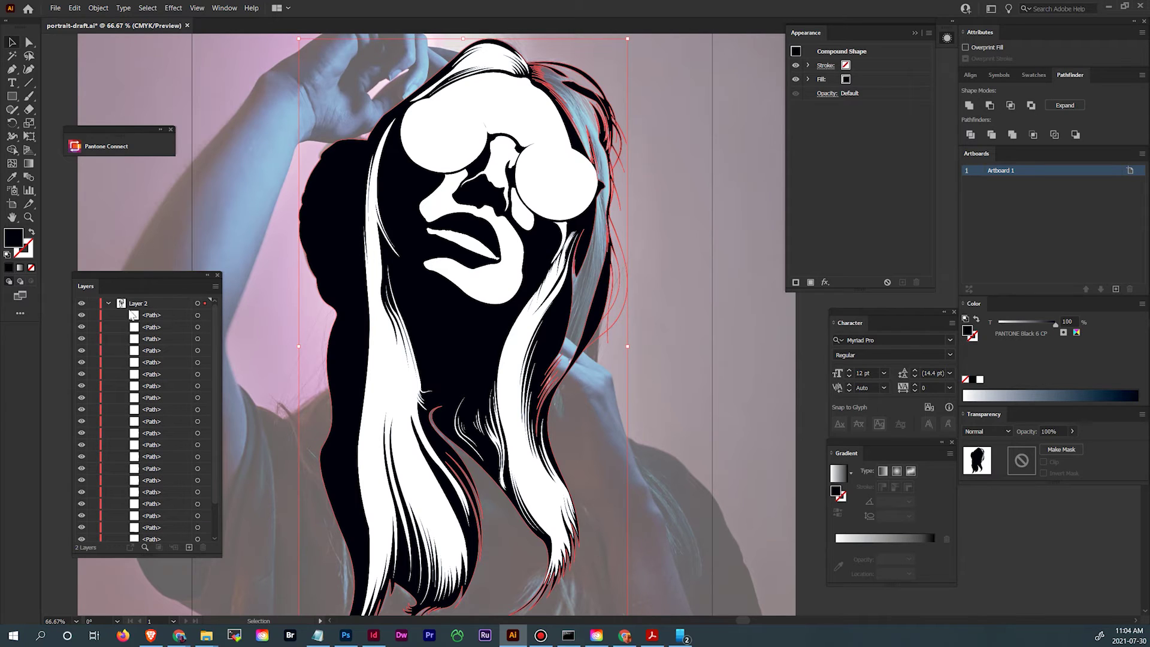
pyautogui.click(109, 304)
pyautogui.click(110, 303)
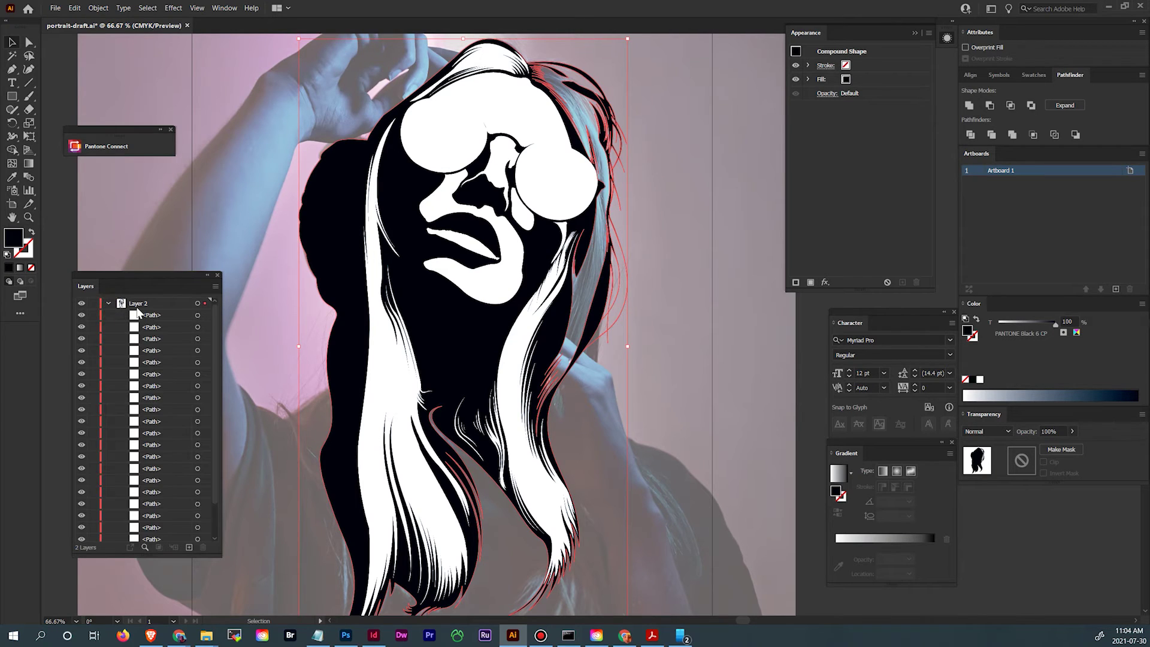
pyautogui.scroll(-5, 175, 343)
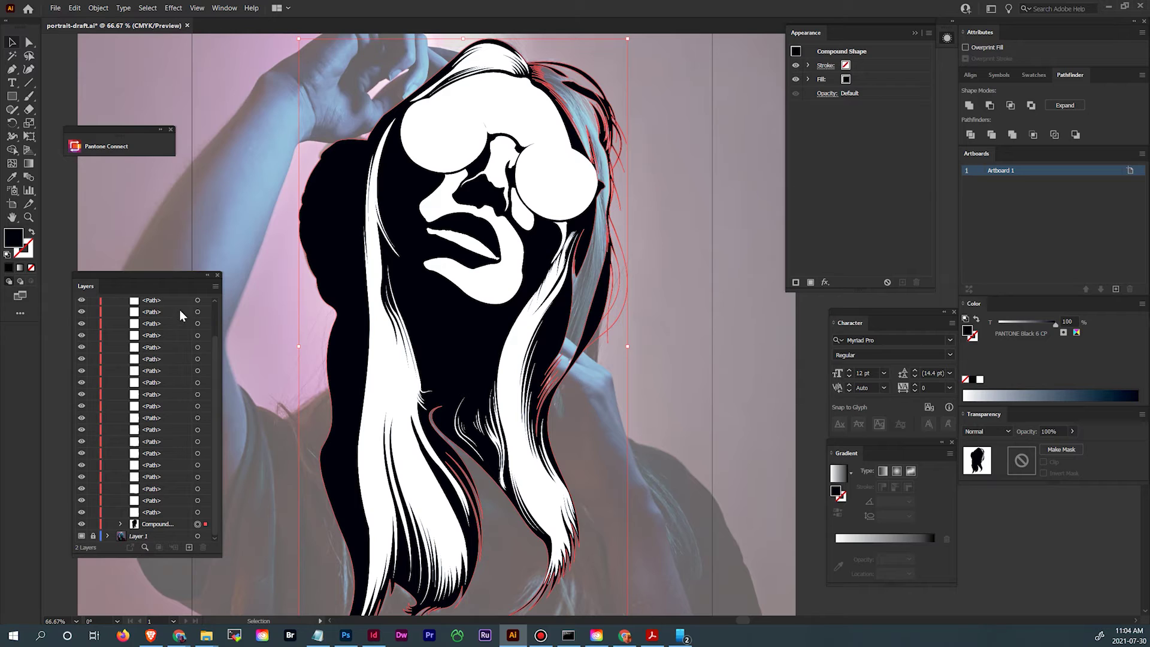
pyautogui.click(81, 525)
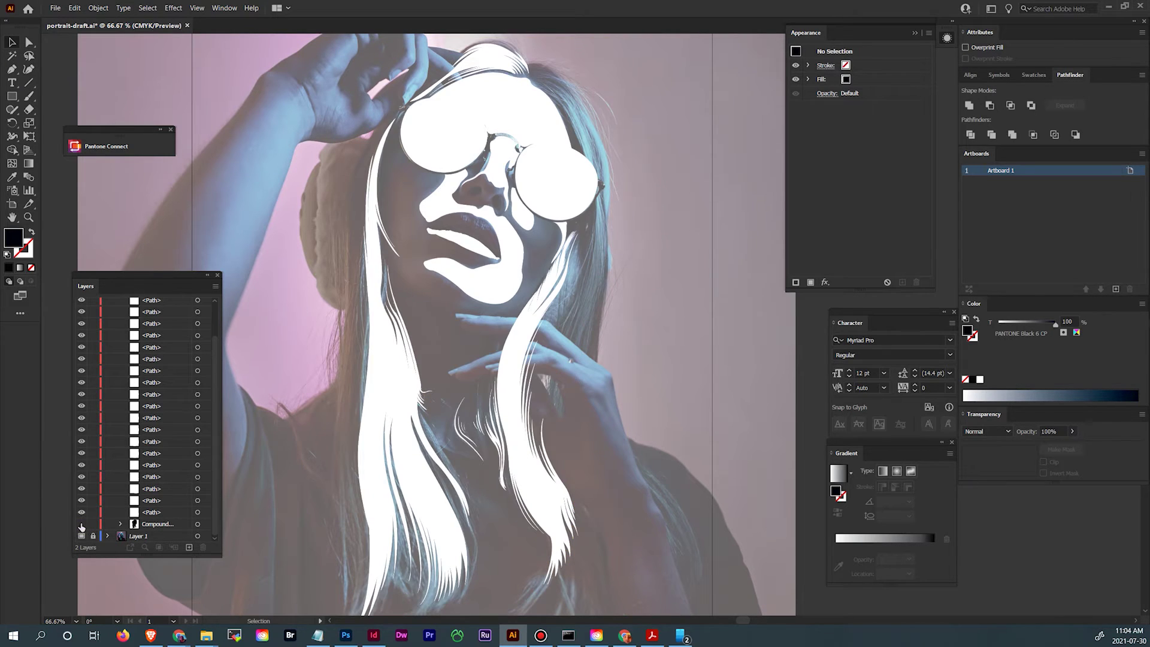
# Starting from the white hair lock beside the neck, select all paths with the same fill color, leaving out the two inner lens shapes.
pyautogui.click(515, 459)
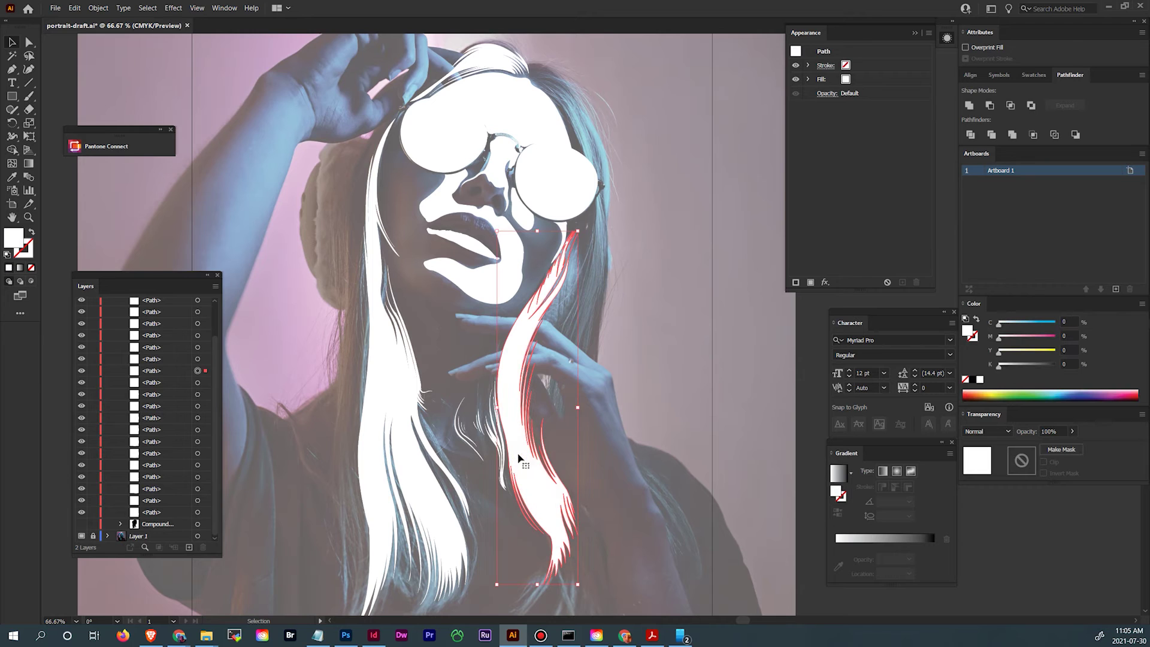
pyautogui.click(167, 9)
pyautogui.moveTo(153, 11)
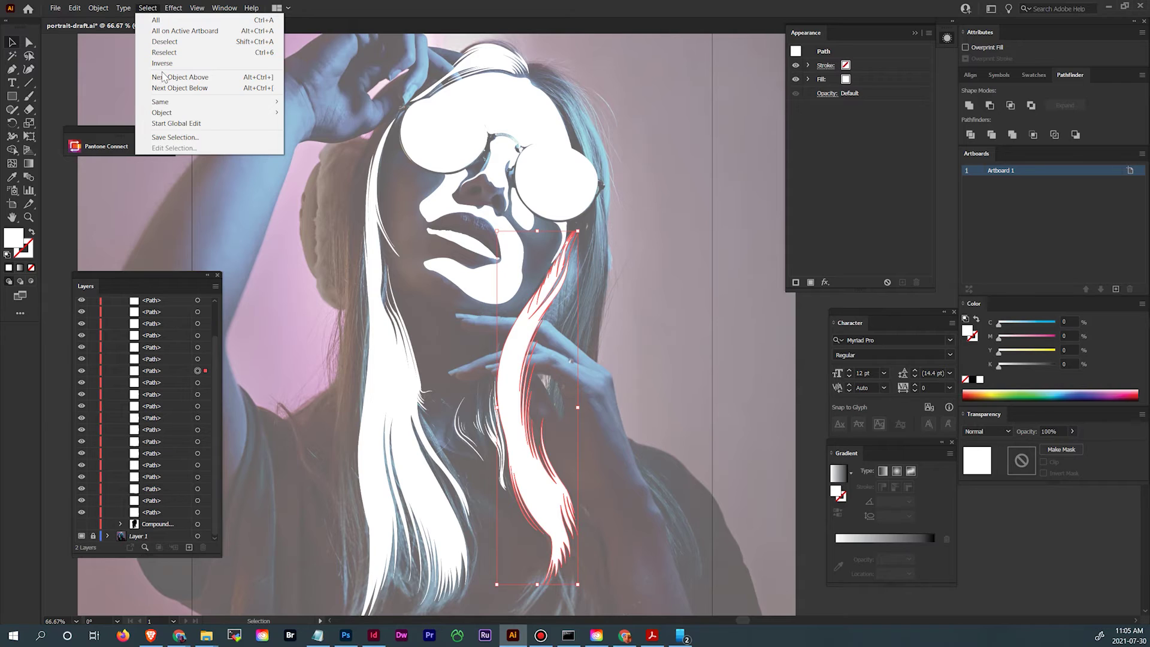
pyautogui.moveTo(180, 105)
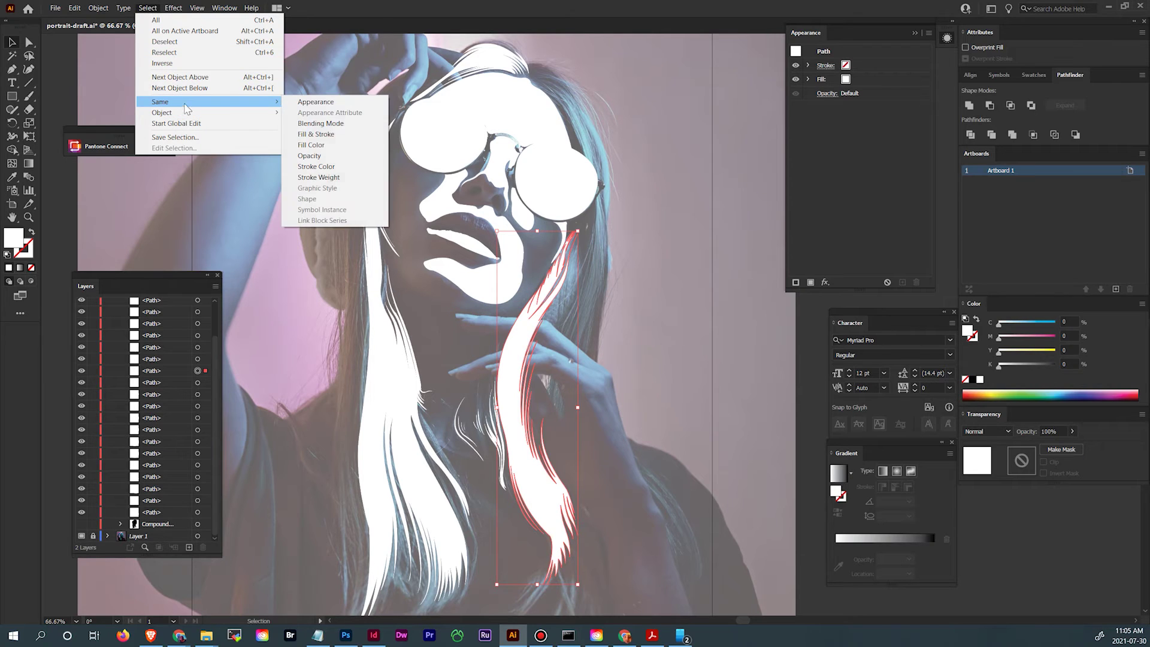
pyautogui.click(355, 146)
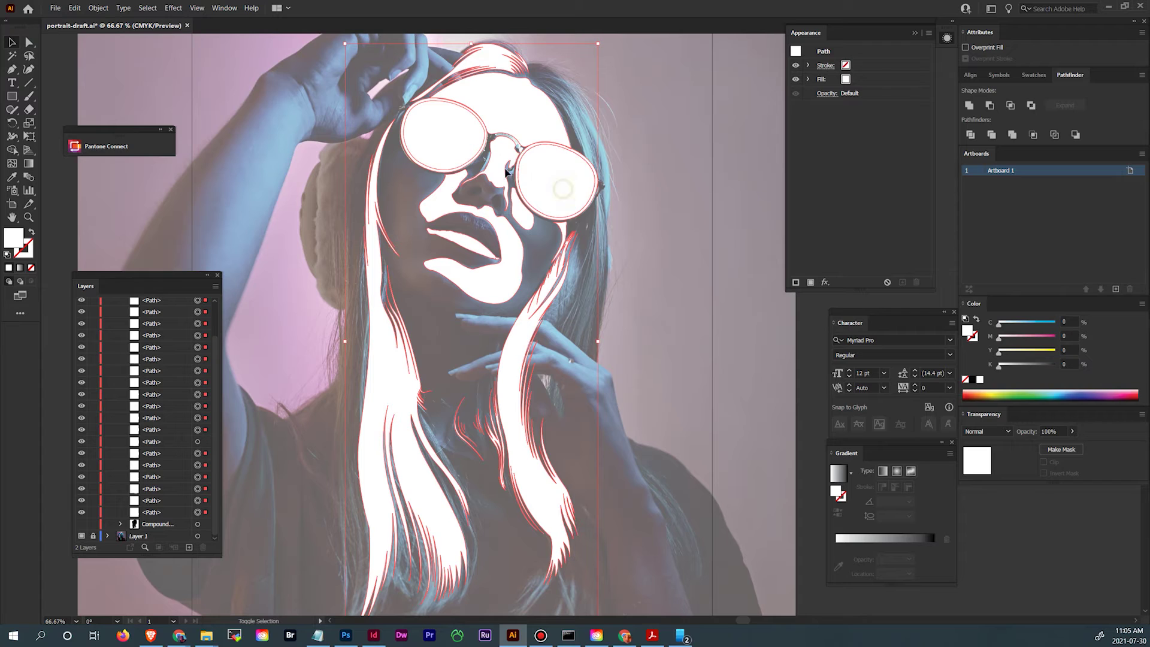
pyautogui.keyDown('shift'); pyautogui.click(562, 192); pyautogui.keyUp('shift')
pyautogui.keyDown('shift'); pyautogui.click(457, 150); pyautogui.keyUp('shift')
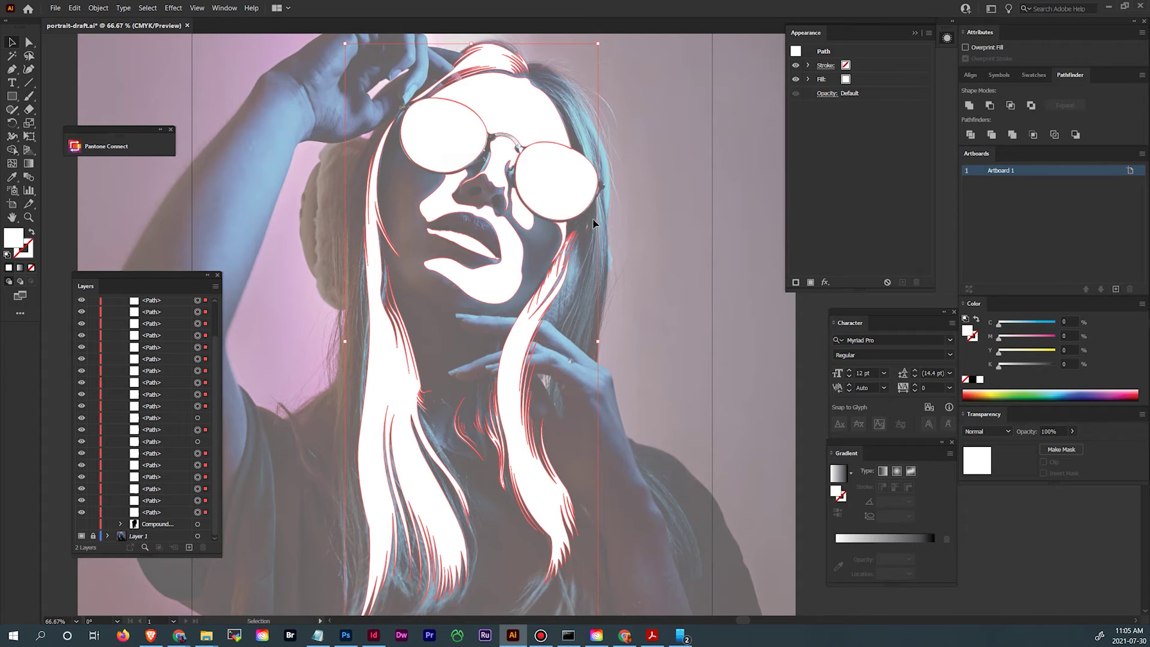
# Combine the selected white paths into a compound path and fill the first lens with pink at C 0, M 72, Y 0, K 0.
pyautogui.hotkey('ctrl', '8')
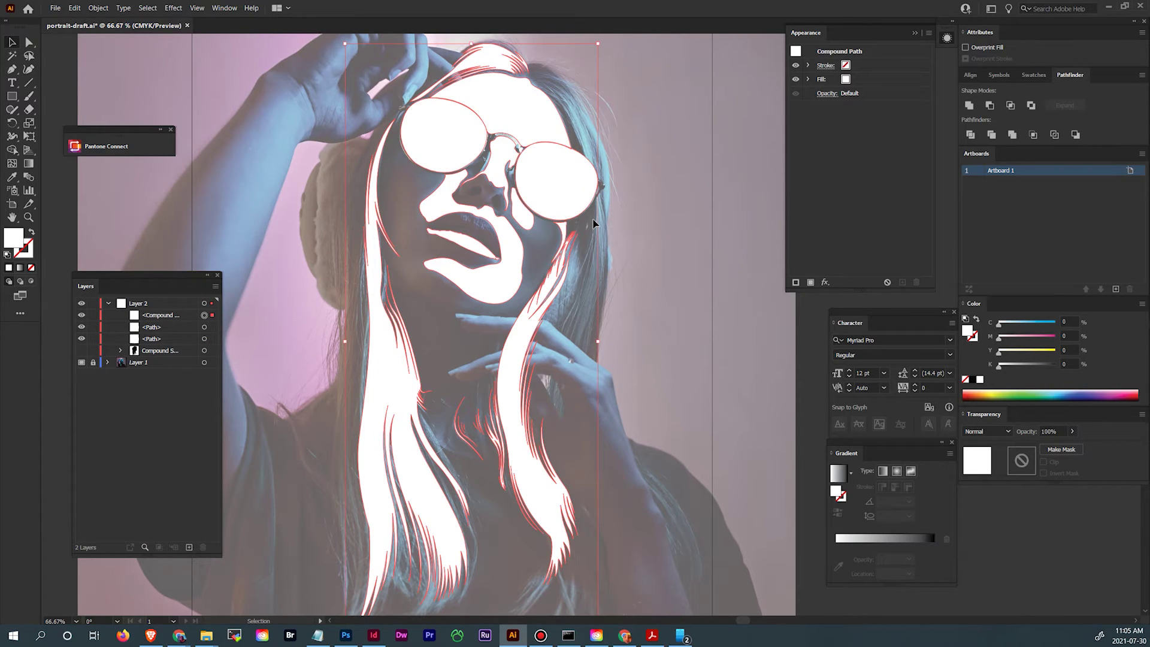
pyautogui.click(160, 339)
pyautogui.click(164, 329)
pyautogui.click(208, 327)
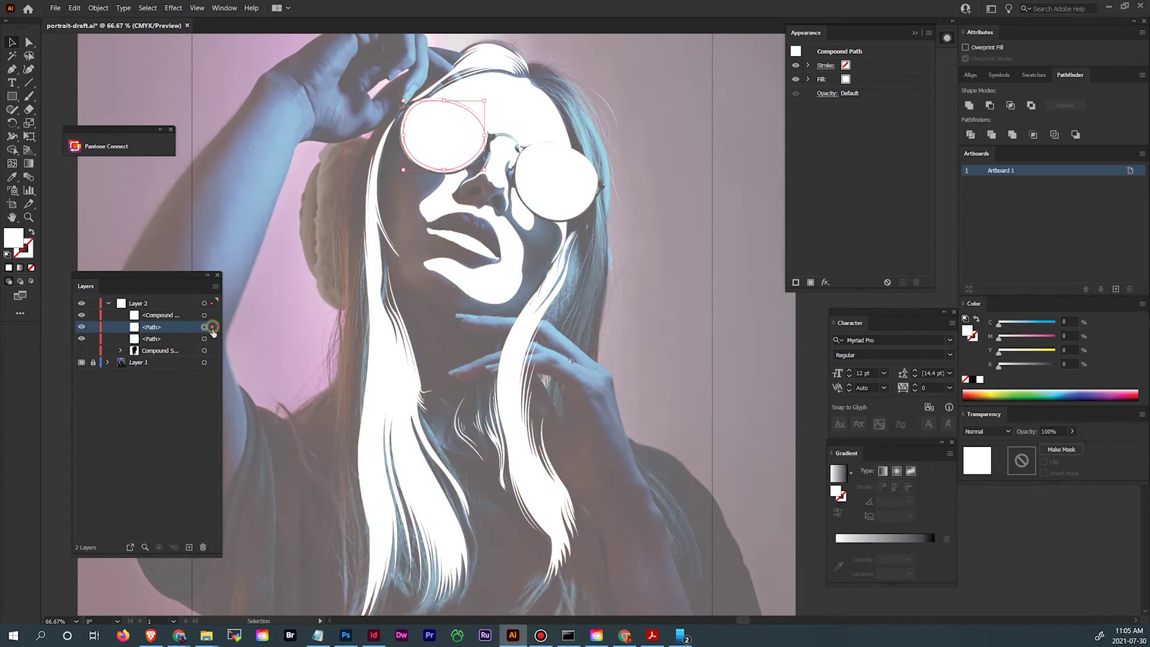
pyautogui.click(208, 339)
pyautogui.click(213, 327)
pyautogui.moveTo(999, 339); pyautogui.dragTo(1047, 337)
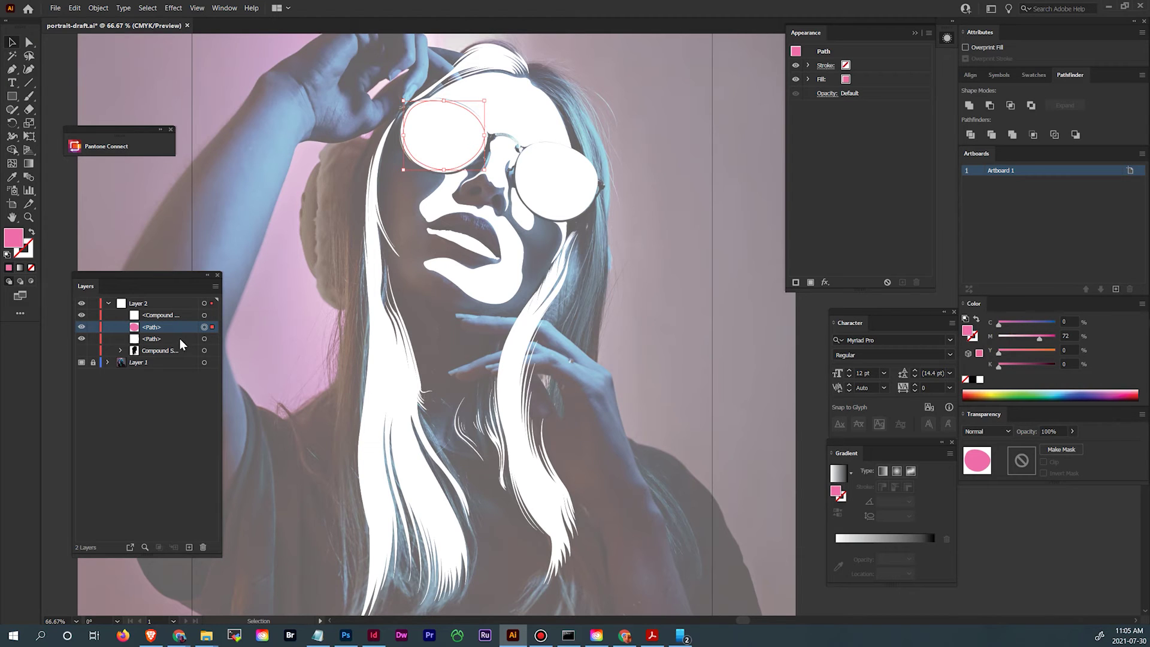
# Place the white compound path beneath both lens paths and copy the pink fill onto the remaining white lens.
pyautogui.moveTo(176, 316); pyautogui.dragTo(170, 348)
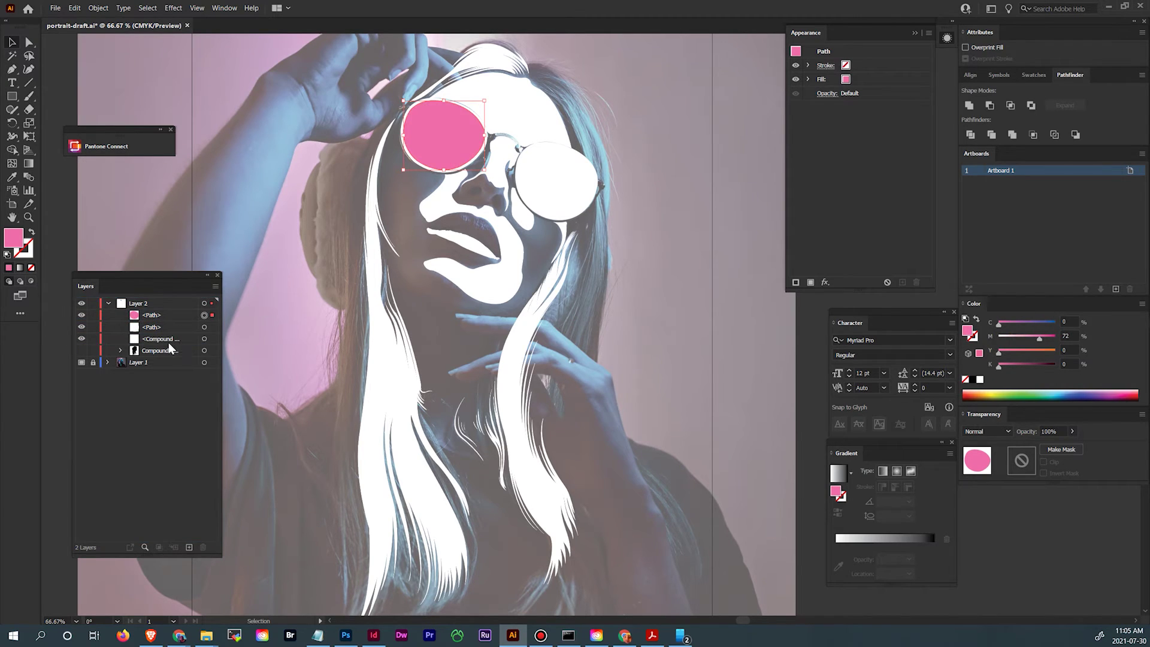
pyautogui.click(179, 329)
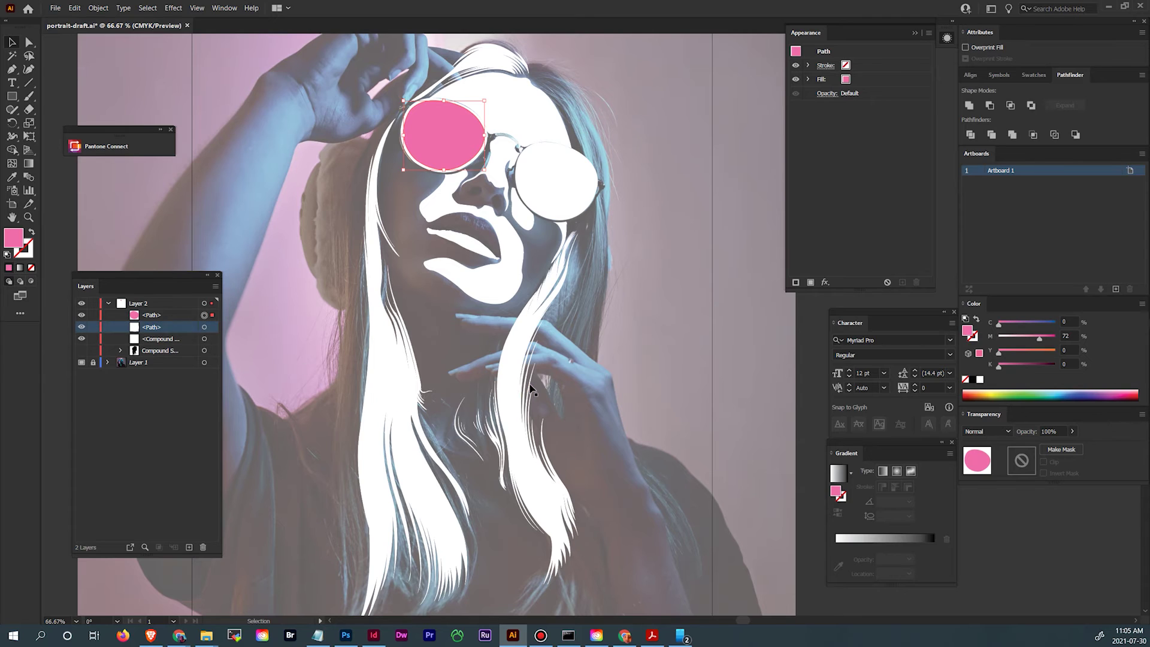
pyautogui.click(12, 178)
pyautogui.press('v')
pyautogui.click(536, 179)
pyautogui.press('i')
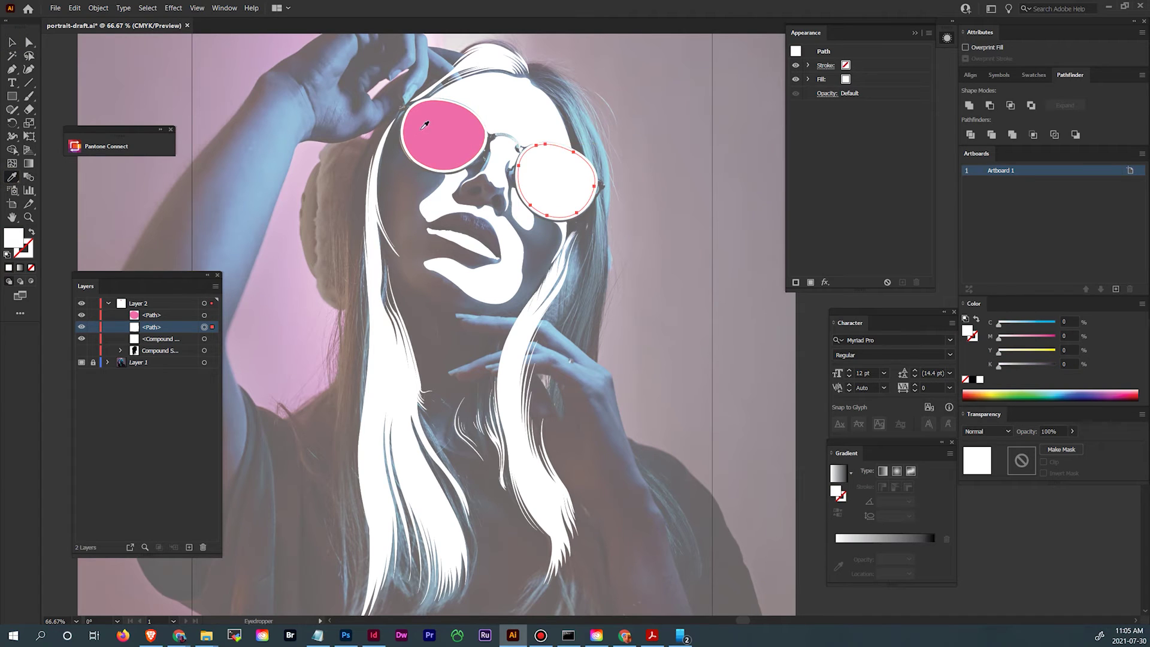
pyautogui.click(420, 118)
pyautogui.press('v')
pyautogui.click(653, 230)
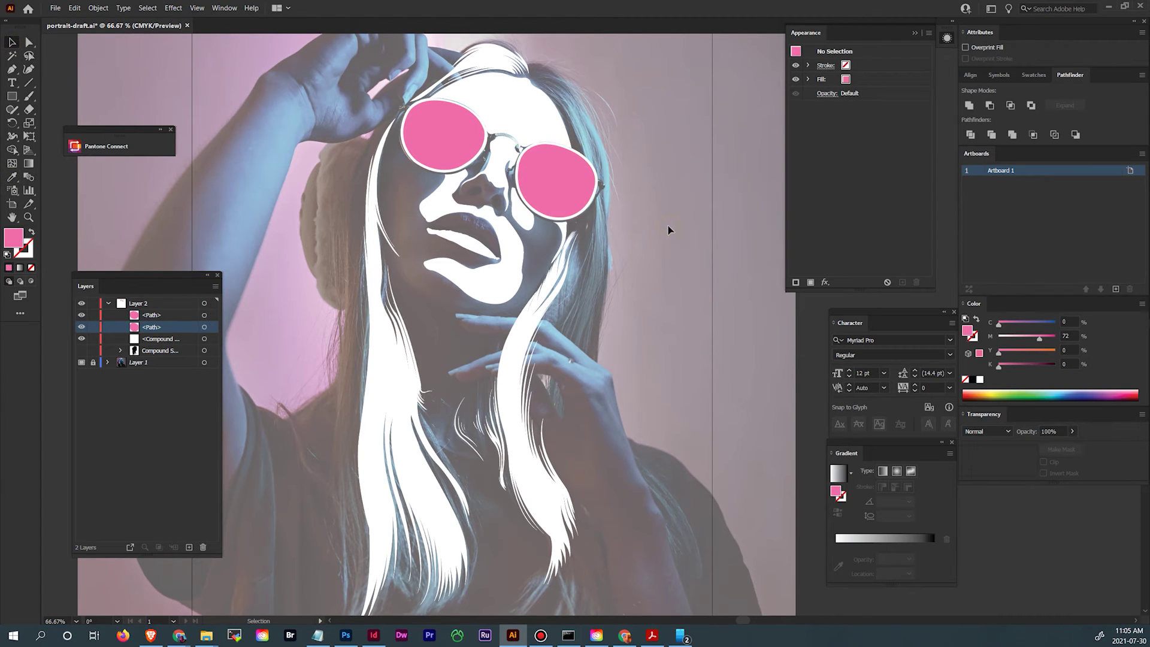
# Show the black compound shape again and subtract the white compound path from it as an editable compound shape.
pyautogui.click(513, 264)
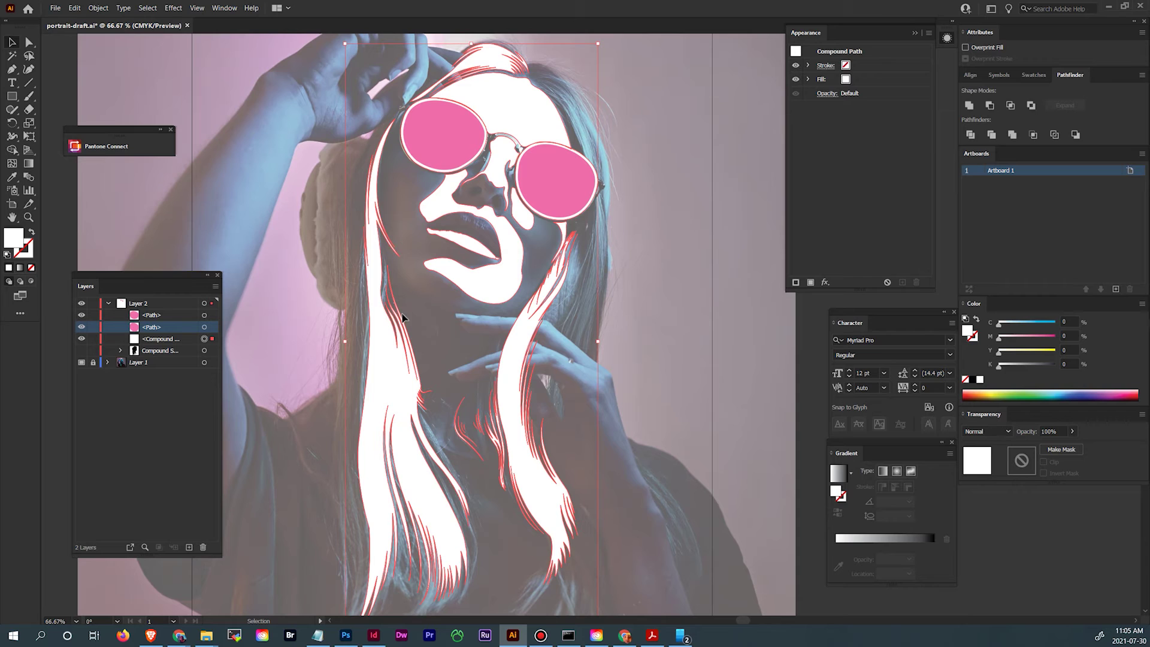
pyautogui.click(81, 351)
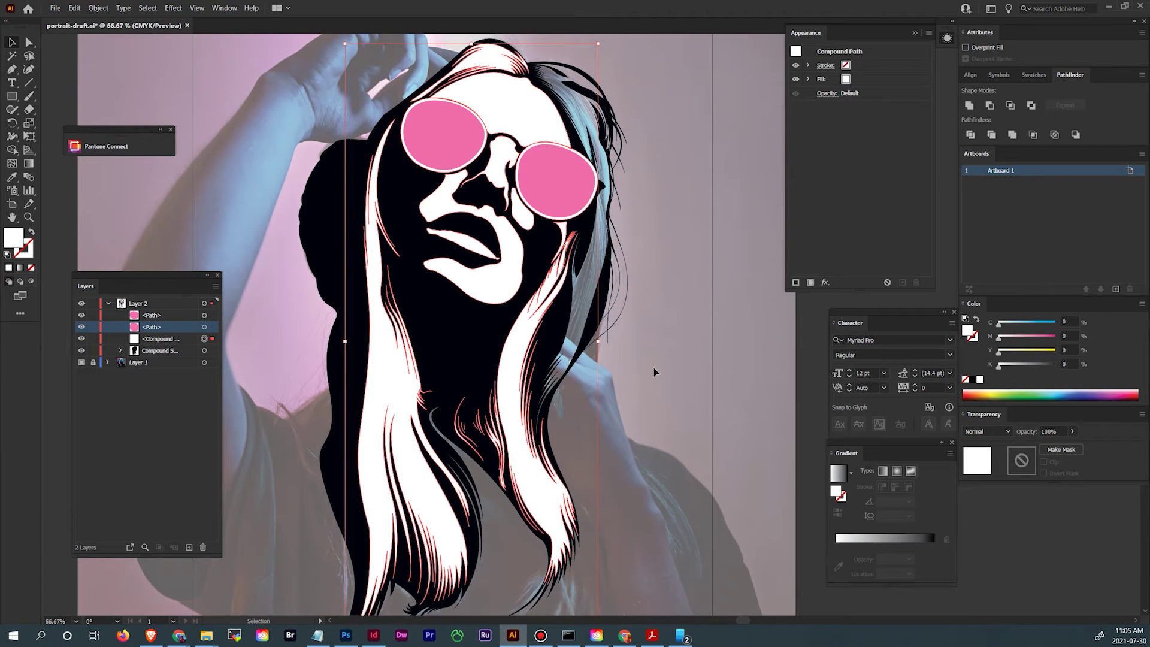
pyautogui.scroll(2, 671, 275)
pyautogui.hscroll(-1, 671, 276)
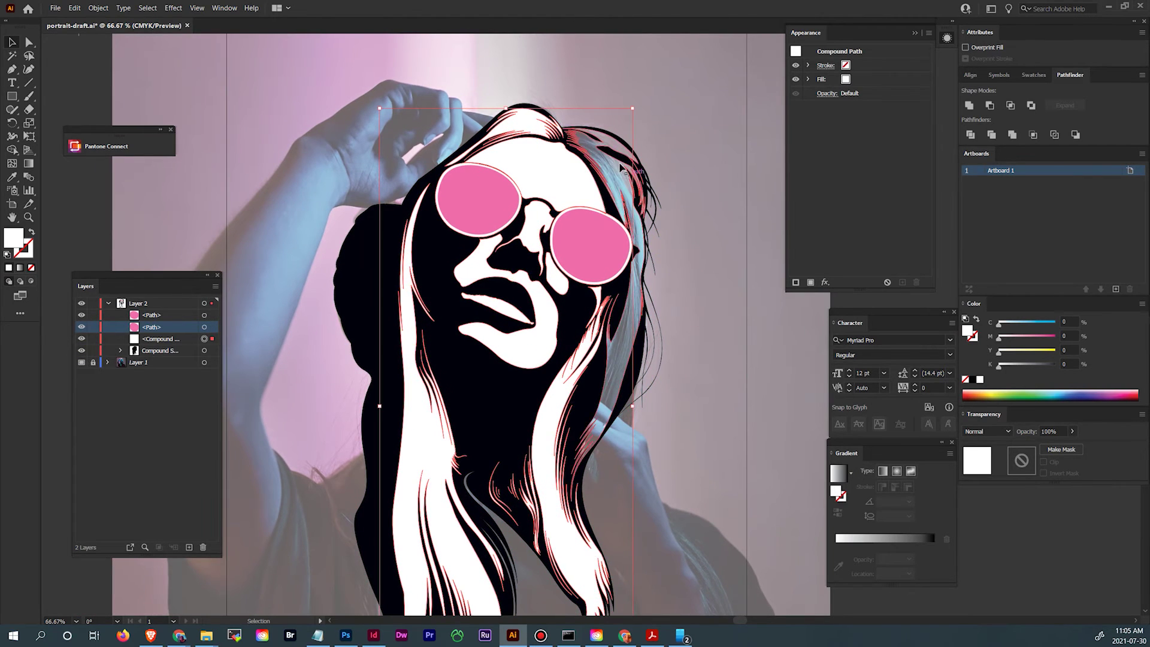
pyautogui.keyDown('shift'); pyautogui.click(642, 365); pyautogui.keyUp('shift')
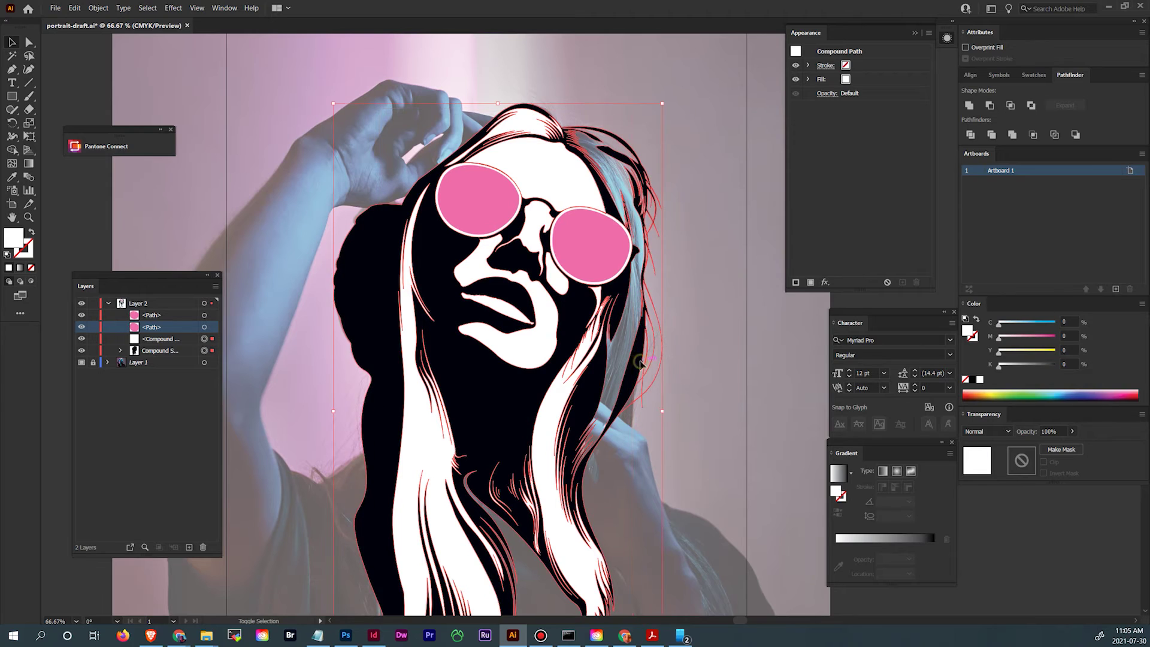
pyautogui.click(990, 106)
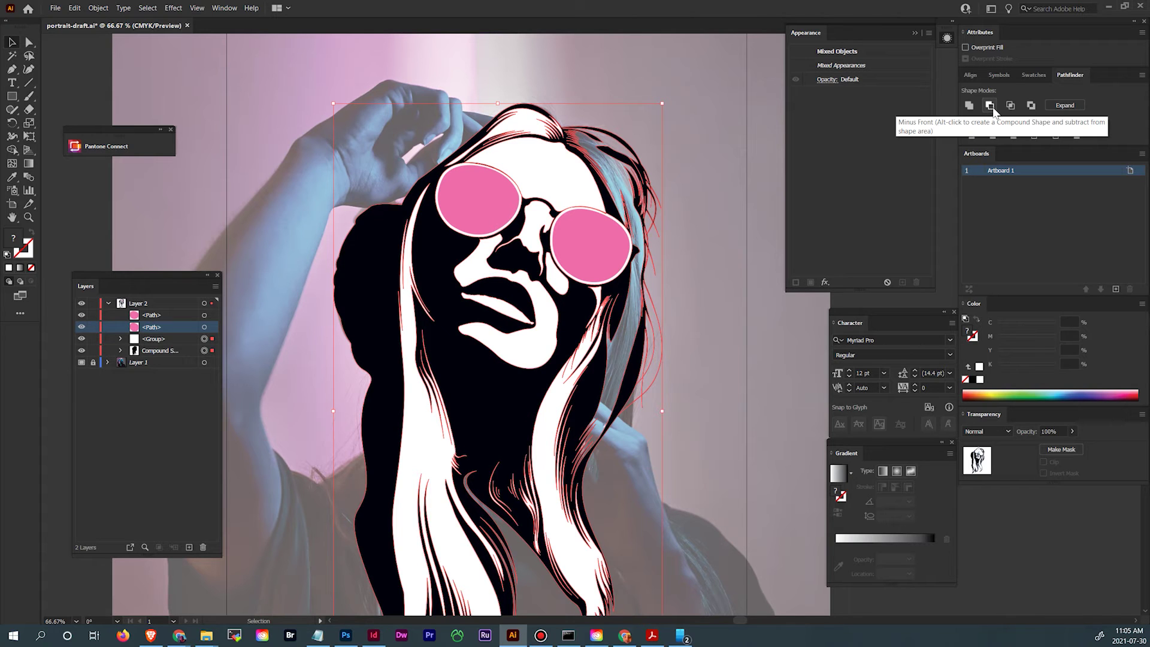
pyautogui.click(993, 108)
pyautogui.click(683, 270)
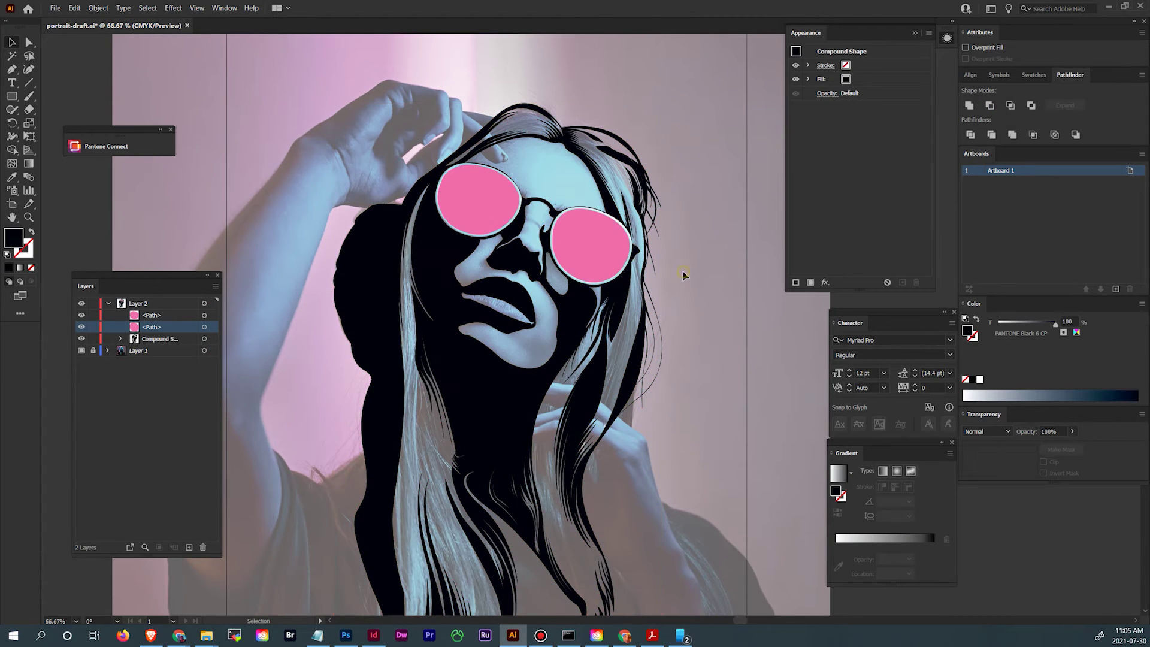
# Toggle the black compound shape's visibility off and on to examine its cut-out highlights over the photo.
pyautogui.moveTo(705, 303); pyautogui.dragTo(703, 265)
pyautogui.scroll(-3, 683, 252)
pyautogui.moveTo(570, 257); pyautogui.dragTo(576, 323)
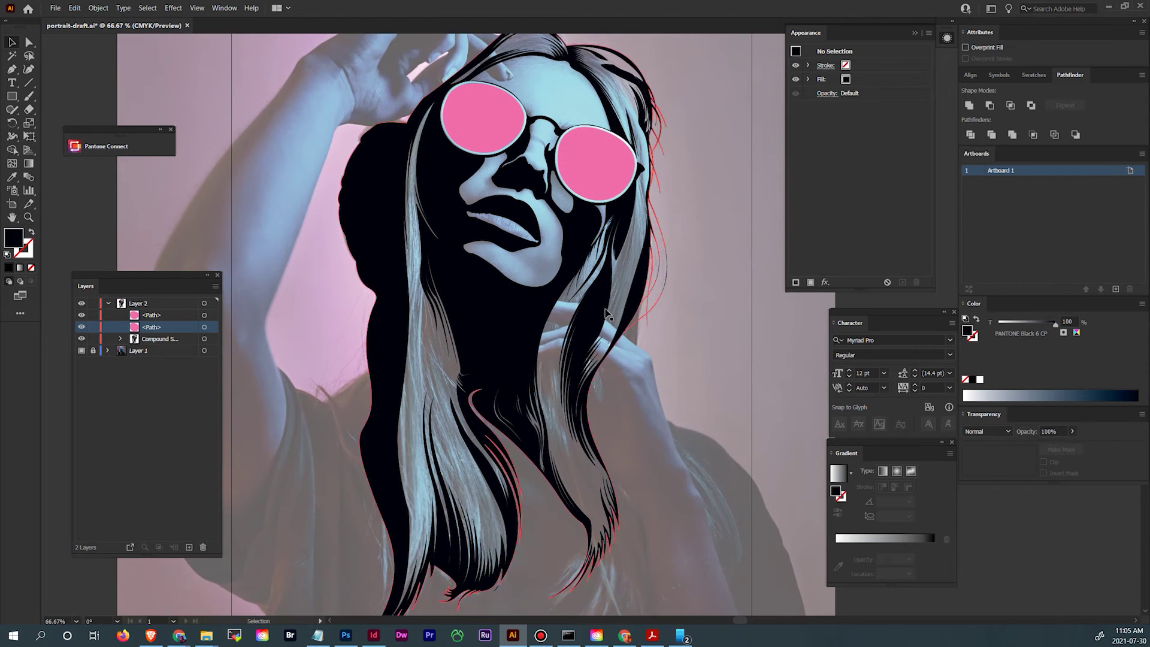
pyautogui.click(82, 340)
pyautogui.click(82, 339)
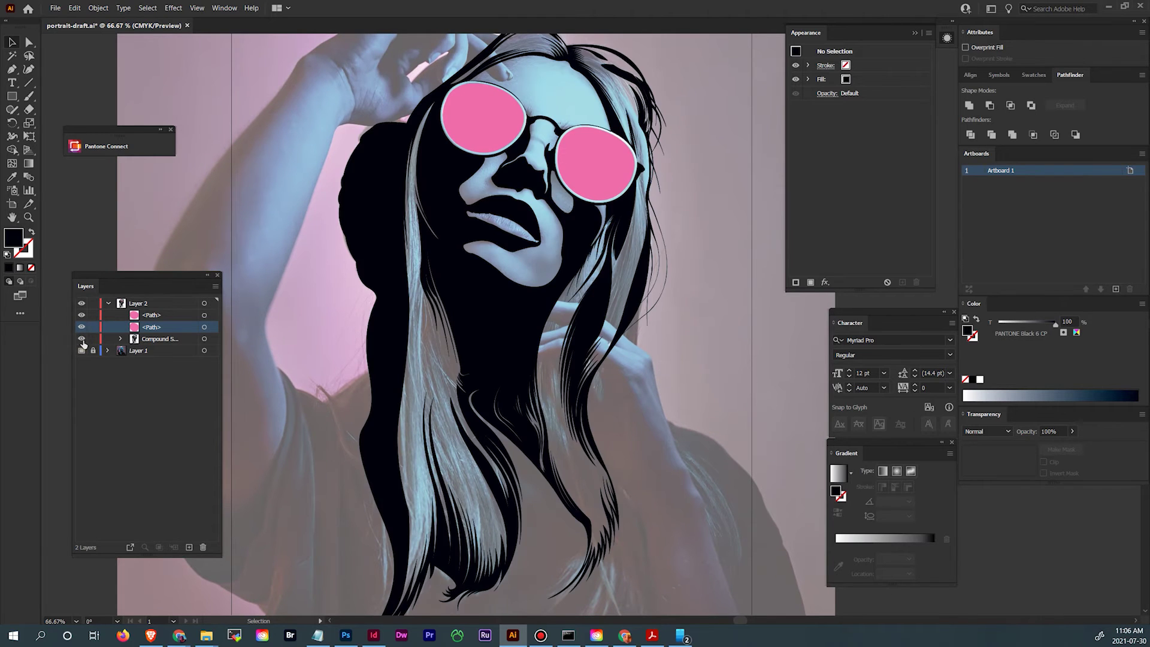
pyautogui.click(82, 339)
pyautogui.click(82, 339)
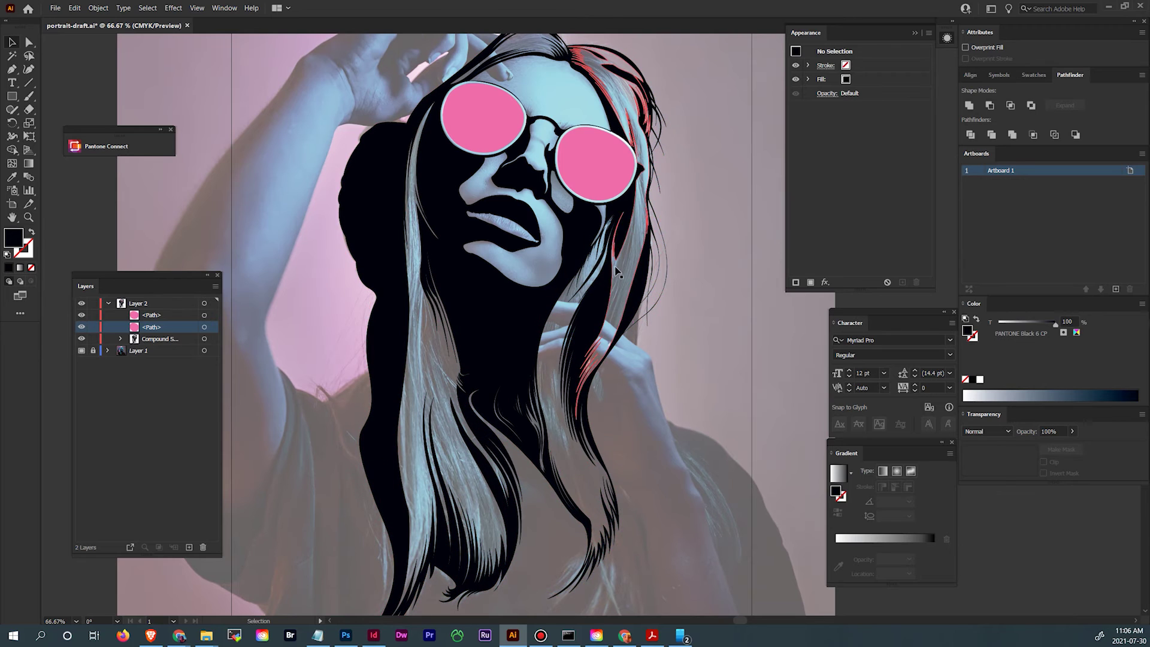
# Examine the cut-out portrait around the face, lenses and hair, selecting the lenses and the black compound shape in turn.
pyautogui.press('space')
pyautogui.moveTo(563, 243); pyautogui.dragTo(542, 369)
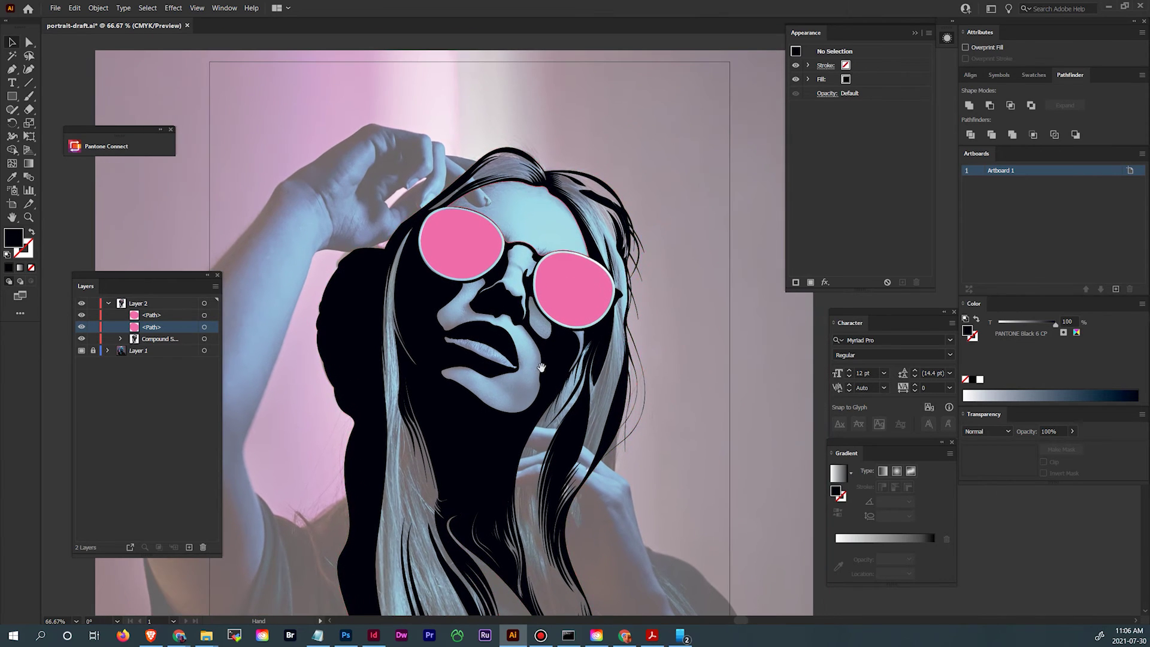
pyautogui.click(588, 301)
pyautogui.click(432, 257)
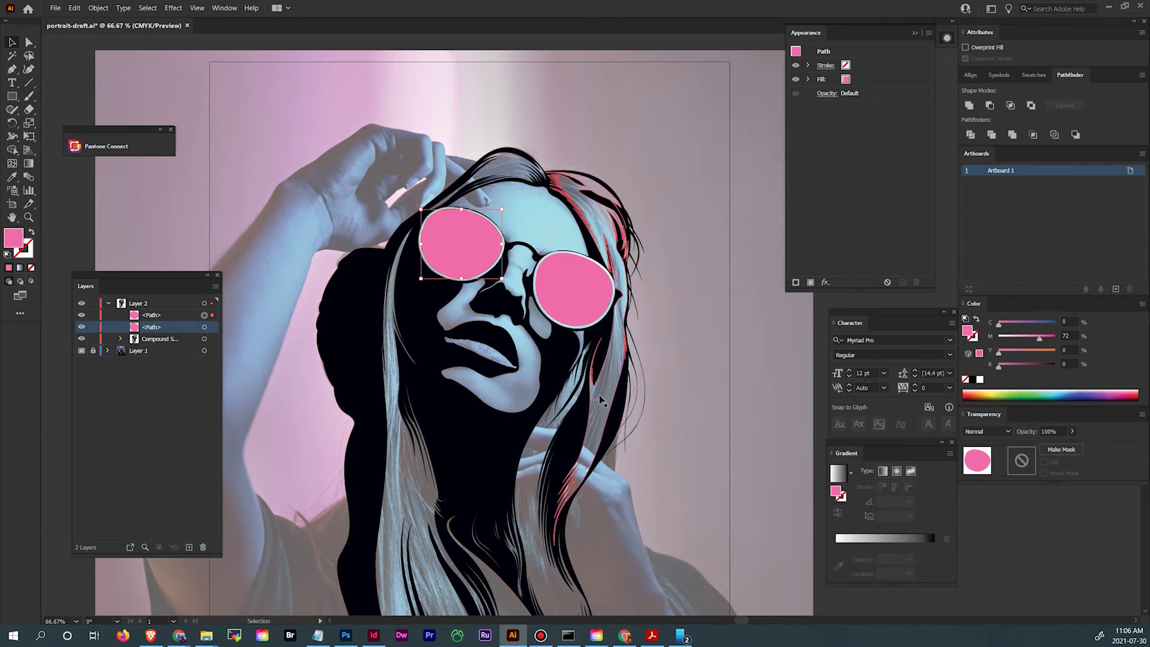
pyautogui.press('space')
pyautogui.moveTo(714, 437); pyautogui.dragTo(740, 378)
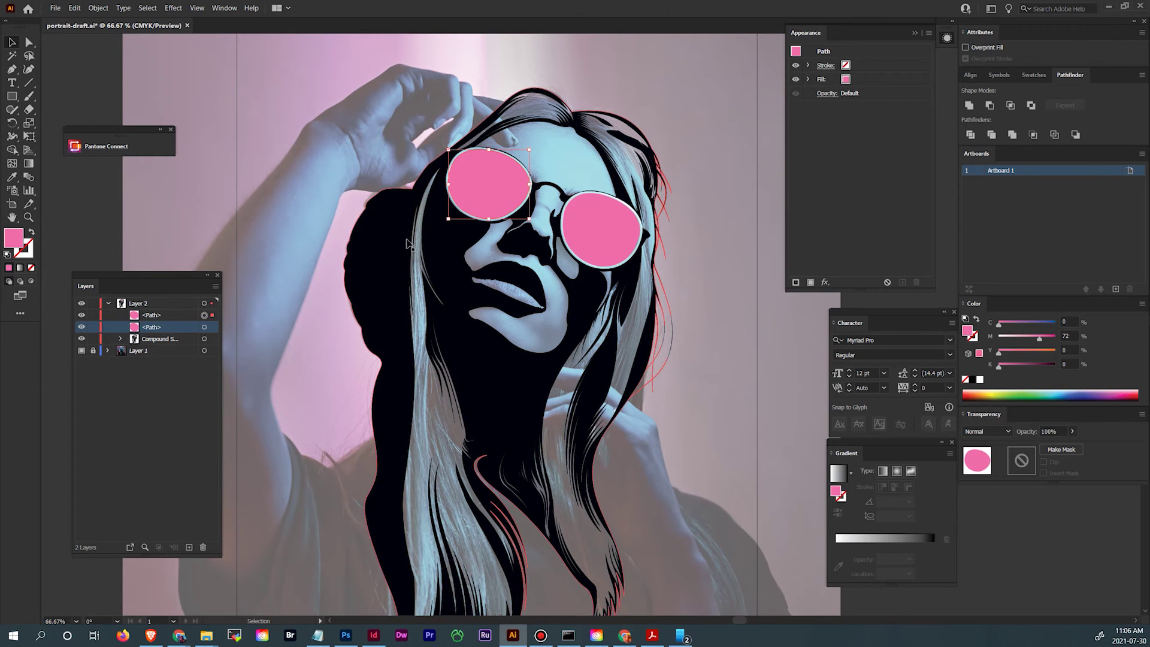
pyautogui.press('space')
pyautogui.moveTo(420, 406); pyautogui.dragTo(390, 369)
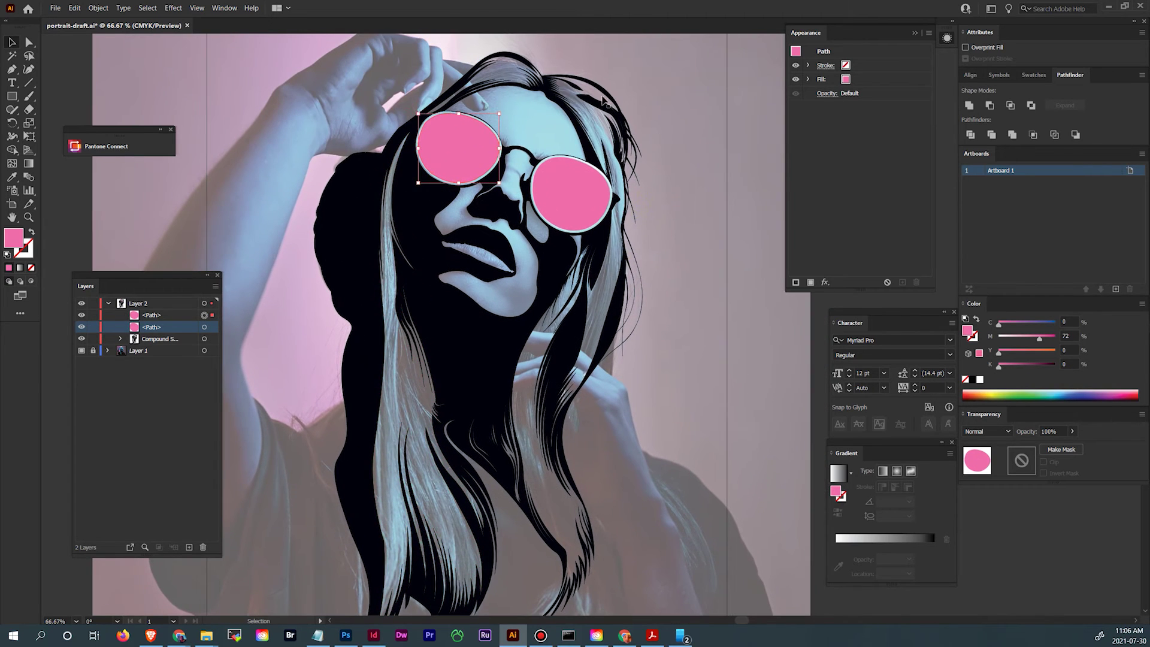
pyautogui.scroll(2, 649, 296)
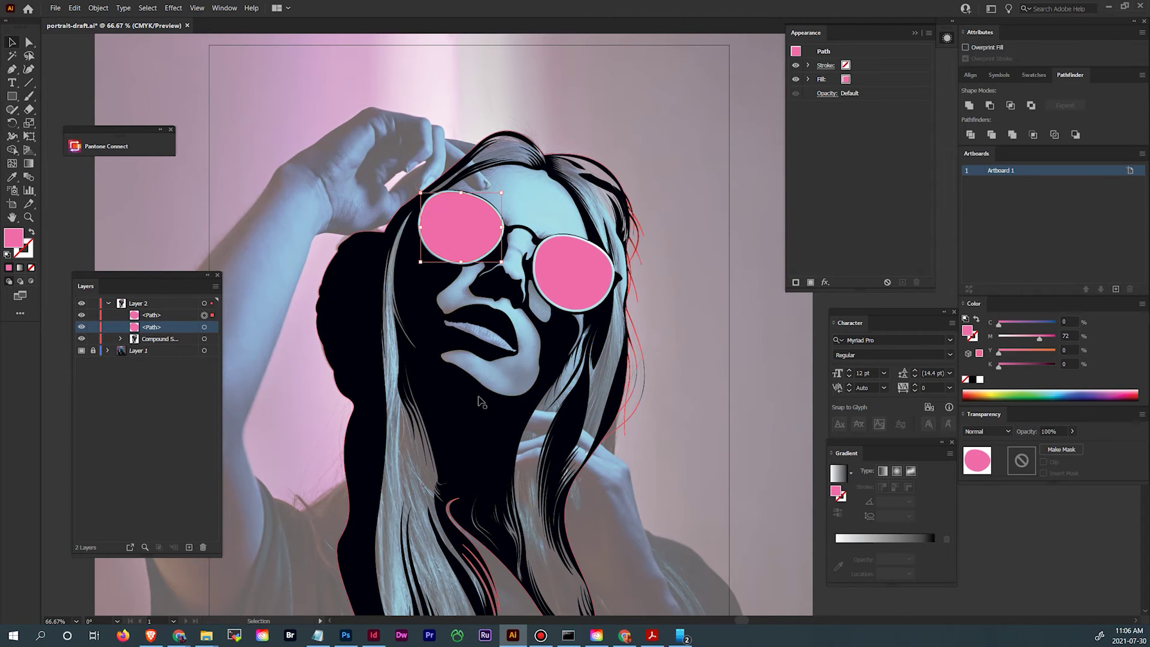
pyautogui.press('space')
pyautogui.moveTo(587, 448); pyautogui.dragTo(615, 322)
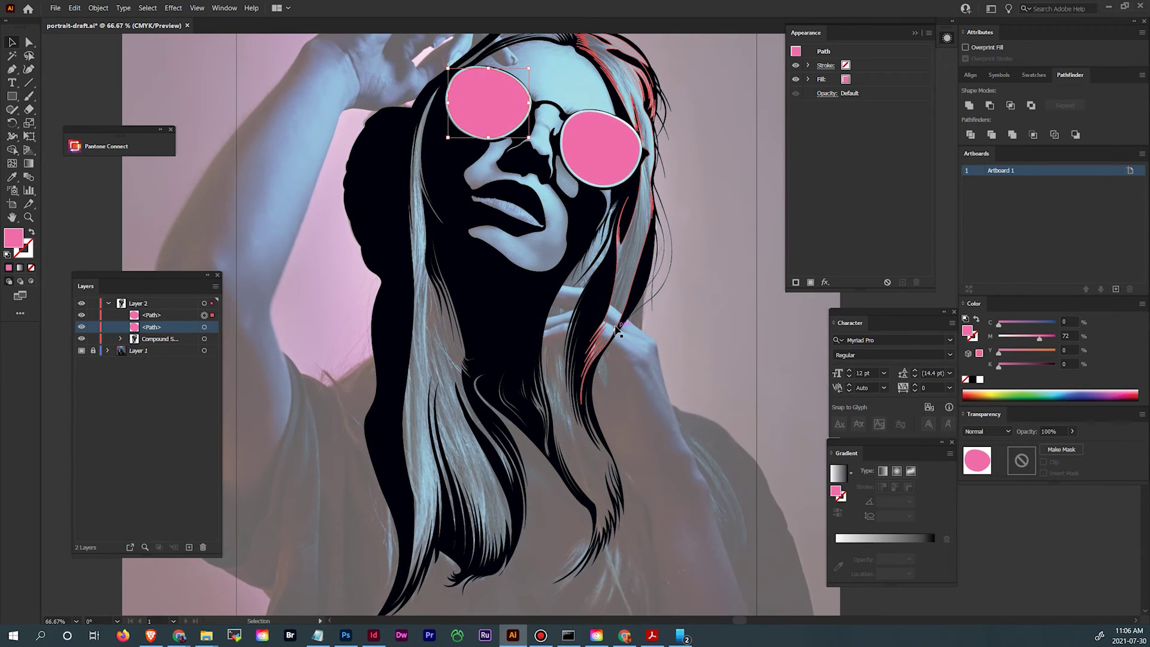
pyautogui.click(592, 318)
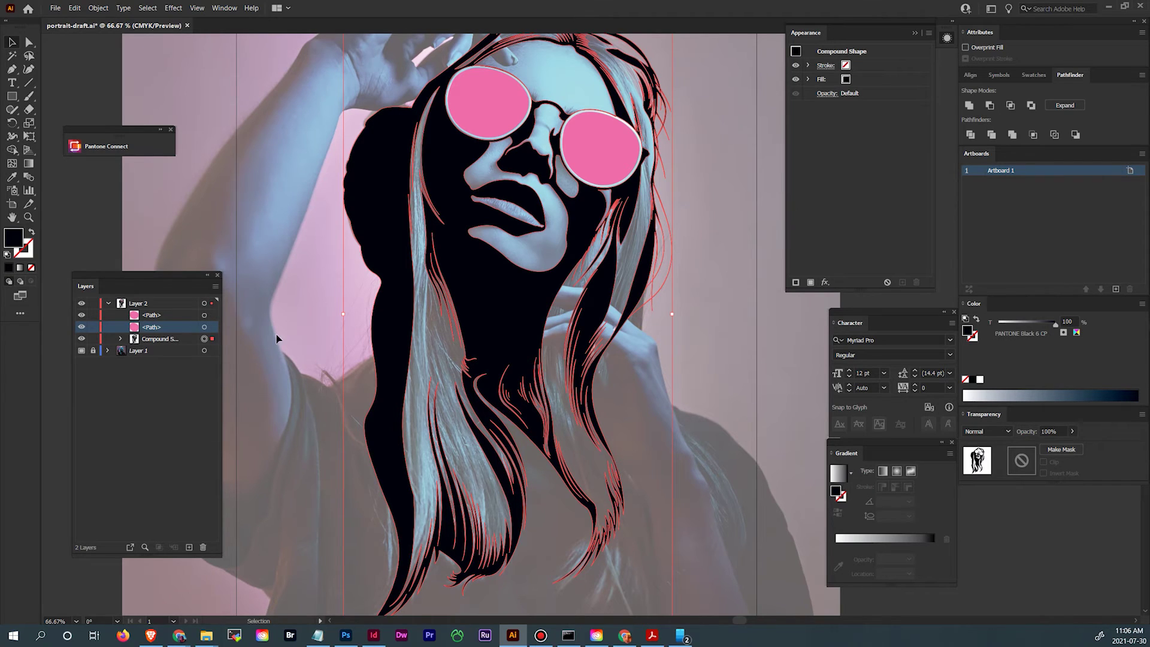
pyautogui.scroll(3, 713, 384)
pyautogui.scroll(1, 712, 388)
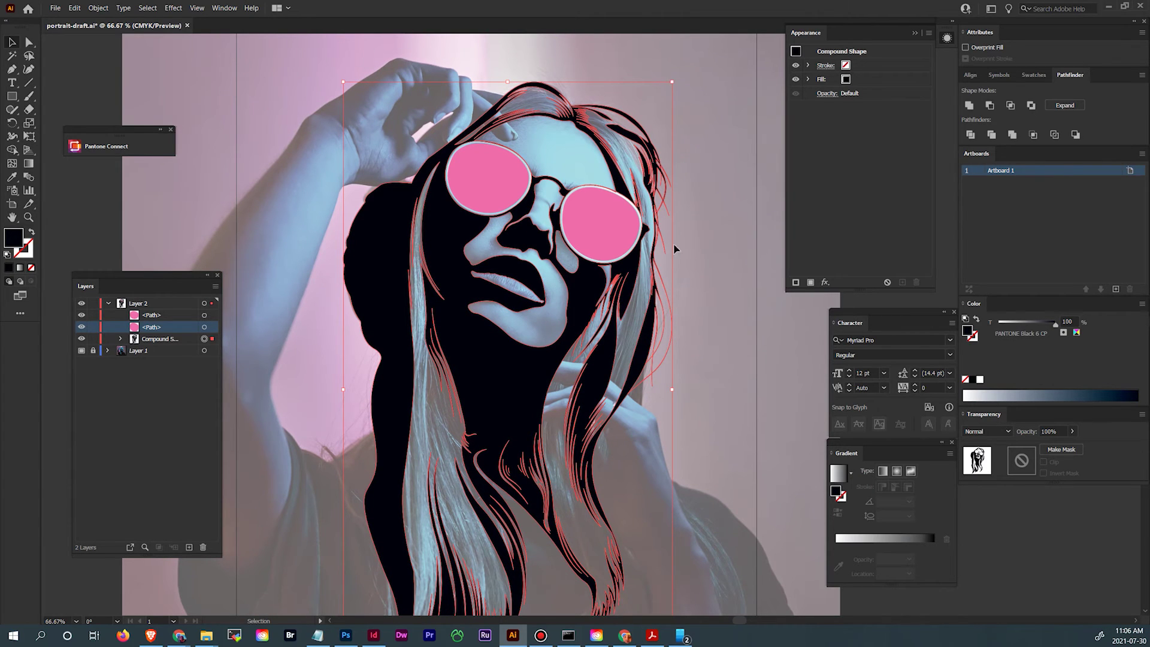
pyautogui.click(720, 423)
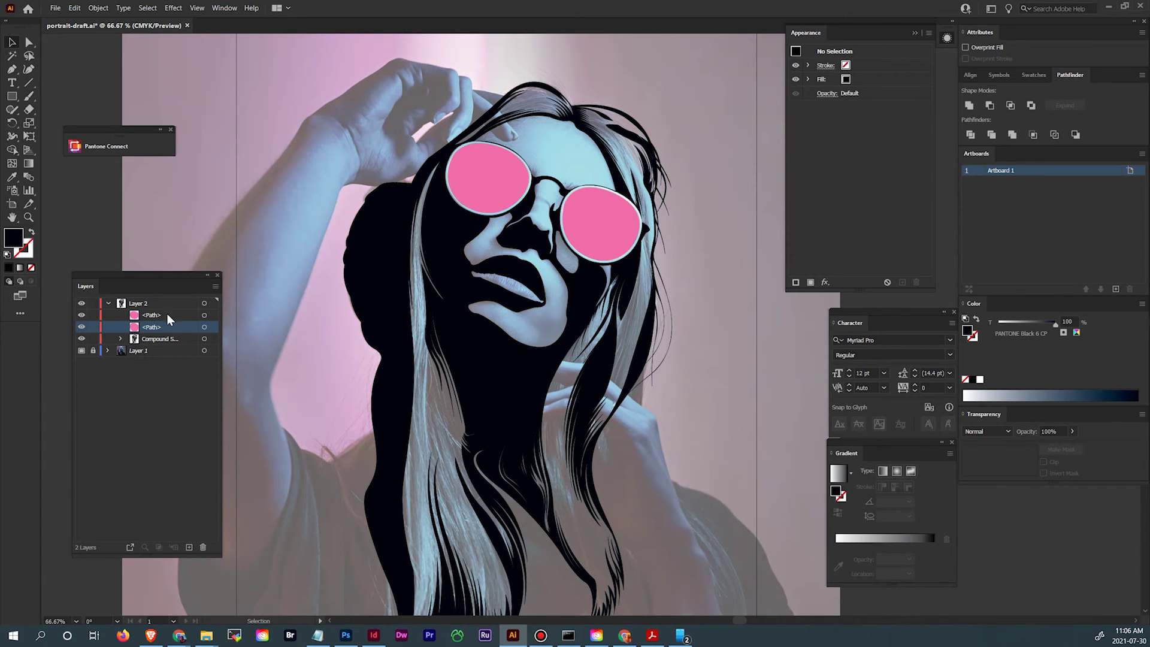
# List the compound shape's contents in Layer 2 and toggle the visibility of its group and base shape to examine the subtraction.
pyautogui.click(120, 339)
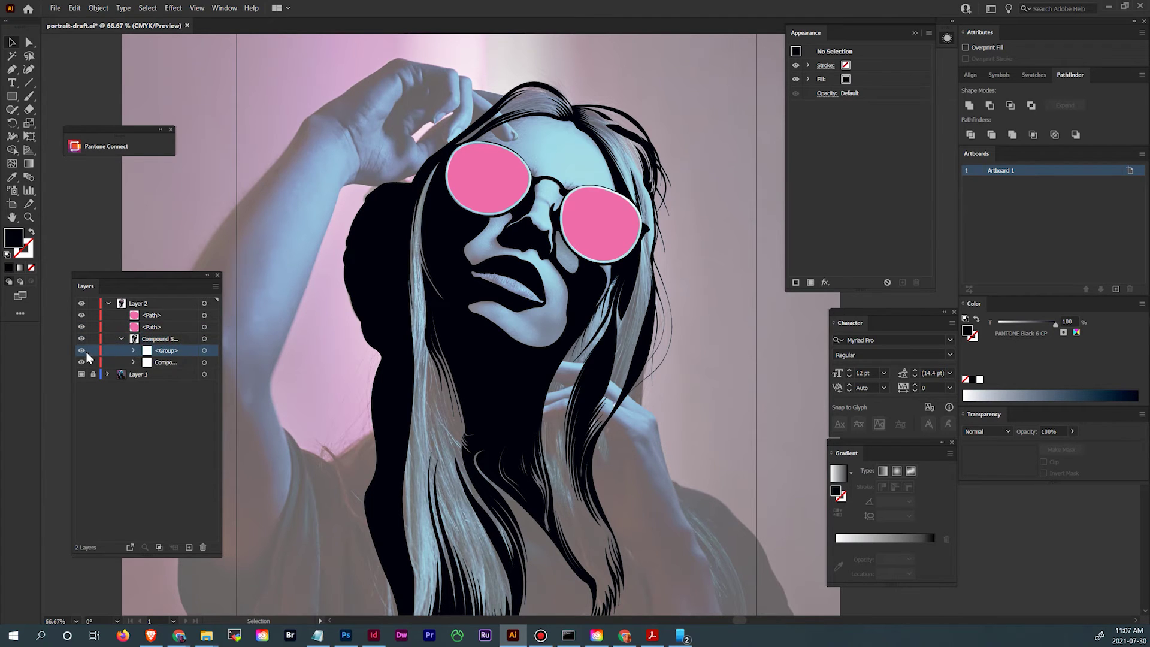
pyautogui.click(82, 351)
pyautogui.click(82, 351)
pyautogui.click(82, 351)
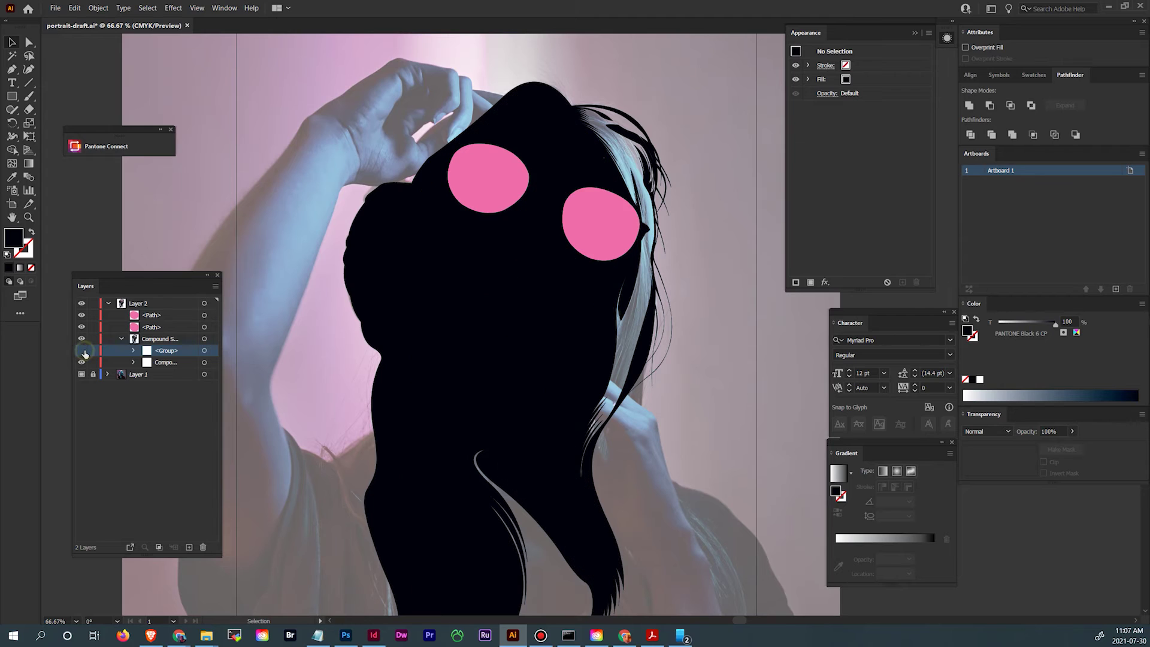
pyautogui.click(82, 351)
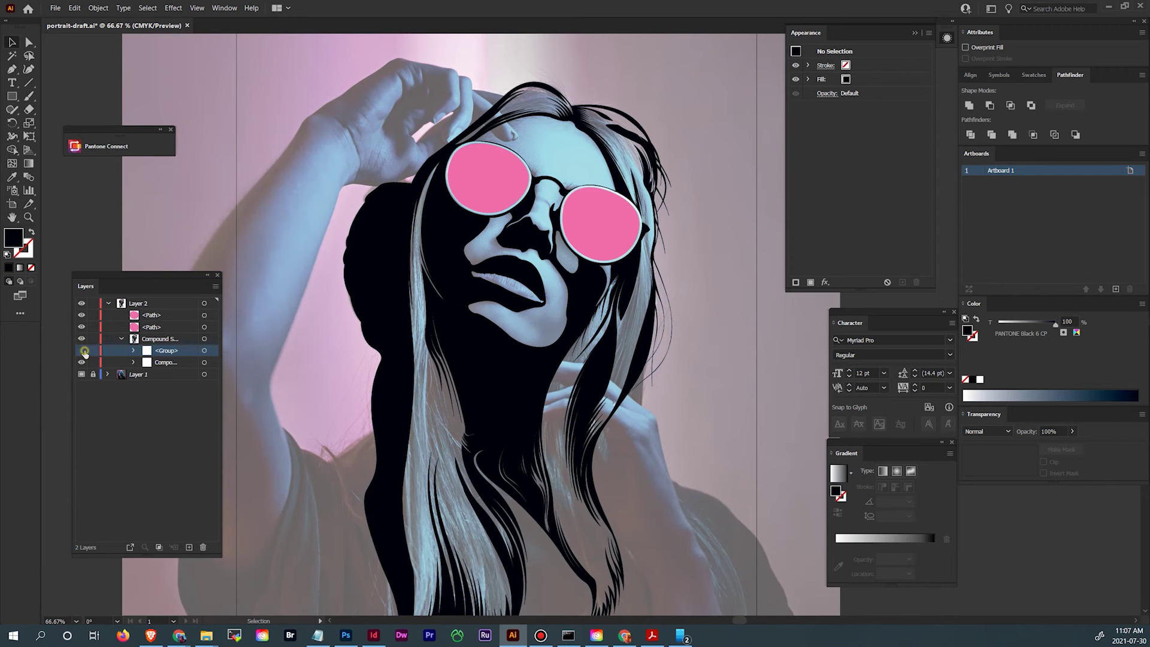
pyautogui.click(85, 353)
pyautogui.click(84, 353)
pyautogui.click(82, 363)
pyautogui.click(82, 363)
pyautogui.click(82, 364)
pyautogui.click(82, 363)
pyautogui.scroll(-3, 741, 392)
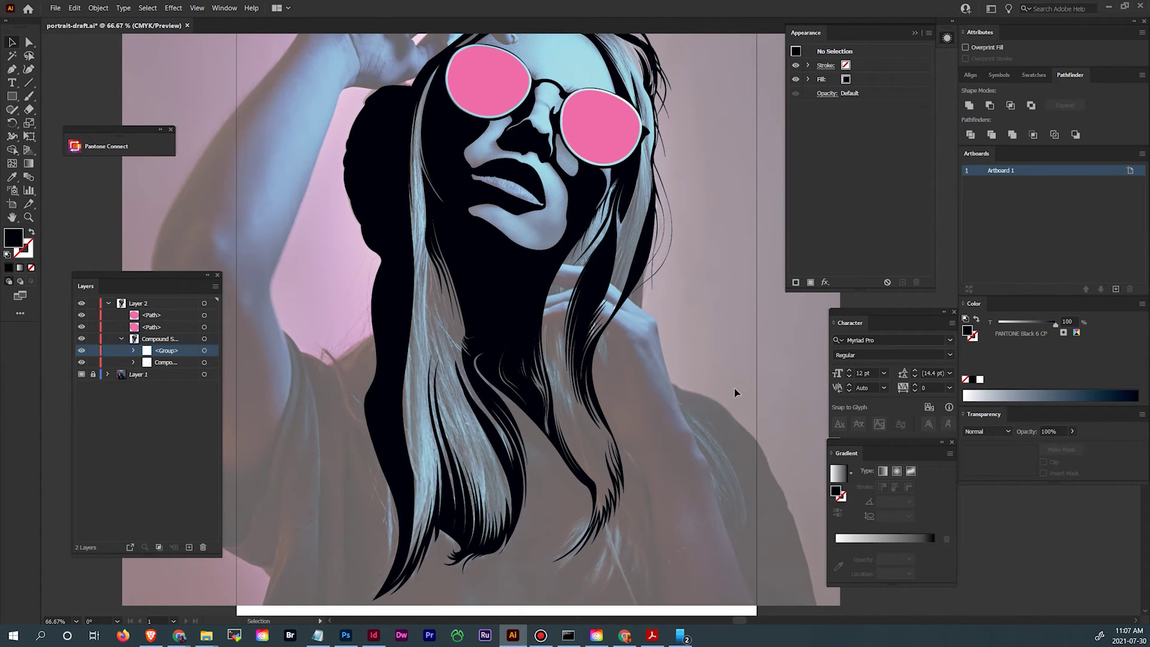
pyautogui.scroll(3, 734, 393)
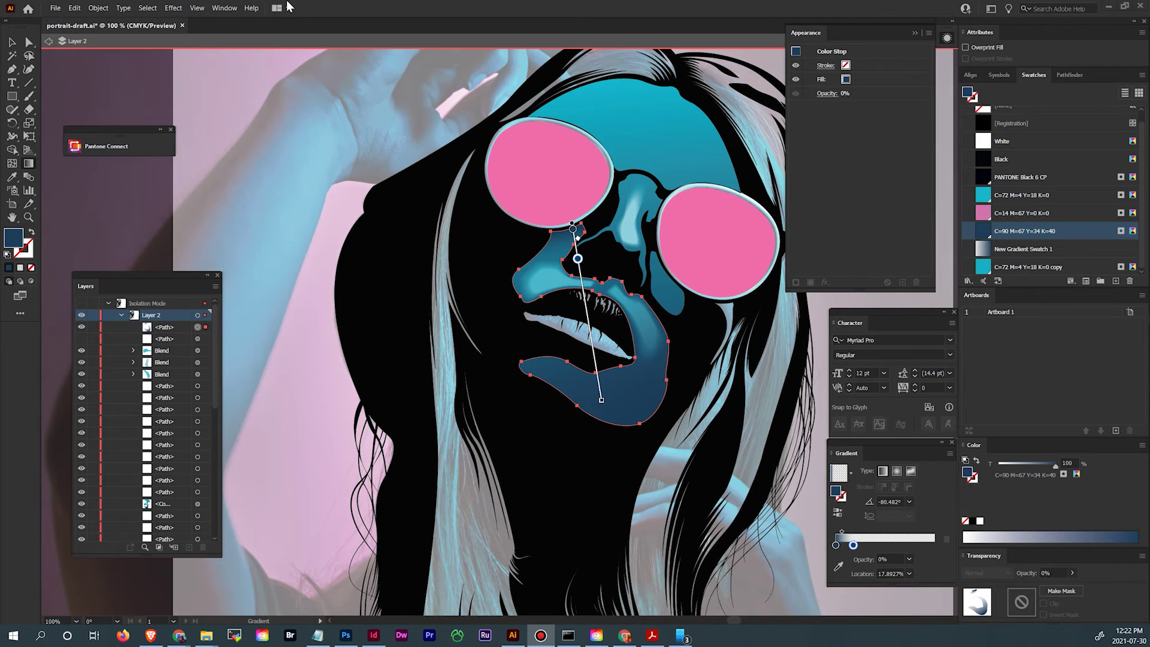
# Save the document, leave isolation mode and switch to the Selection tool.
pyautogui.click(55, 7)
pyautogui.click(139, 105)
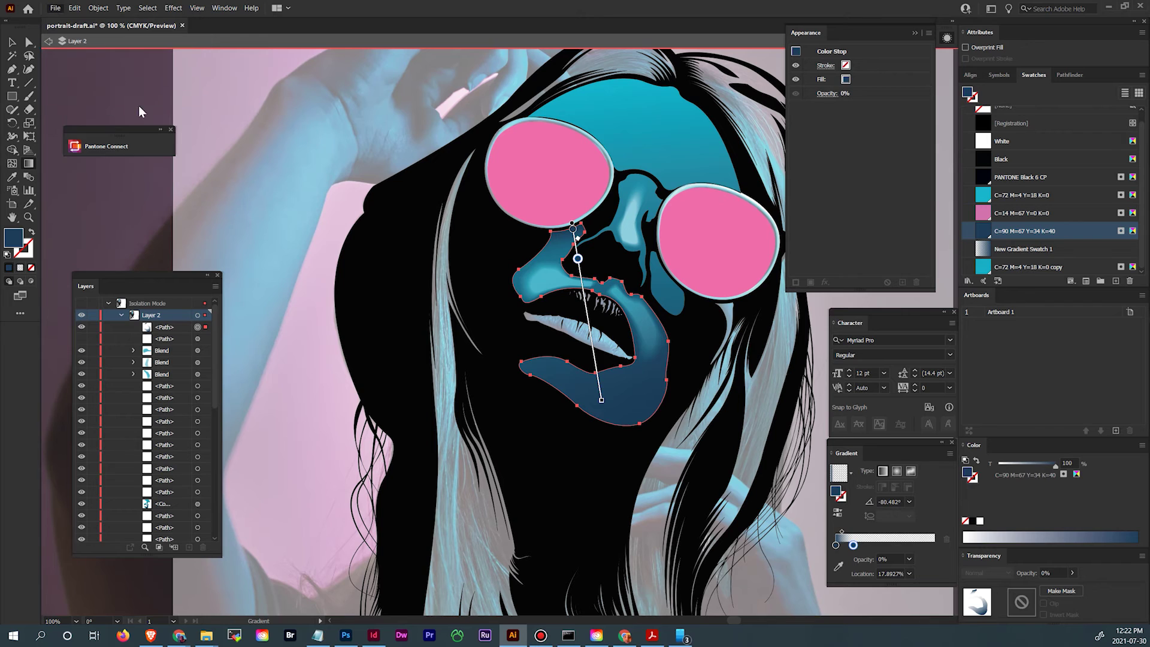
pyautogui.press('Escape')
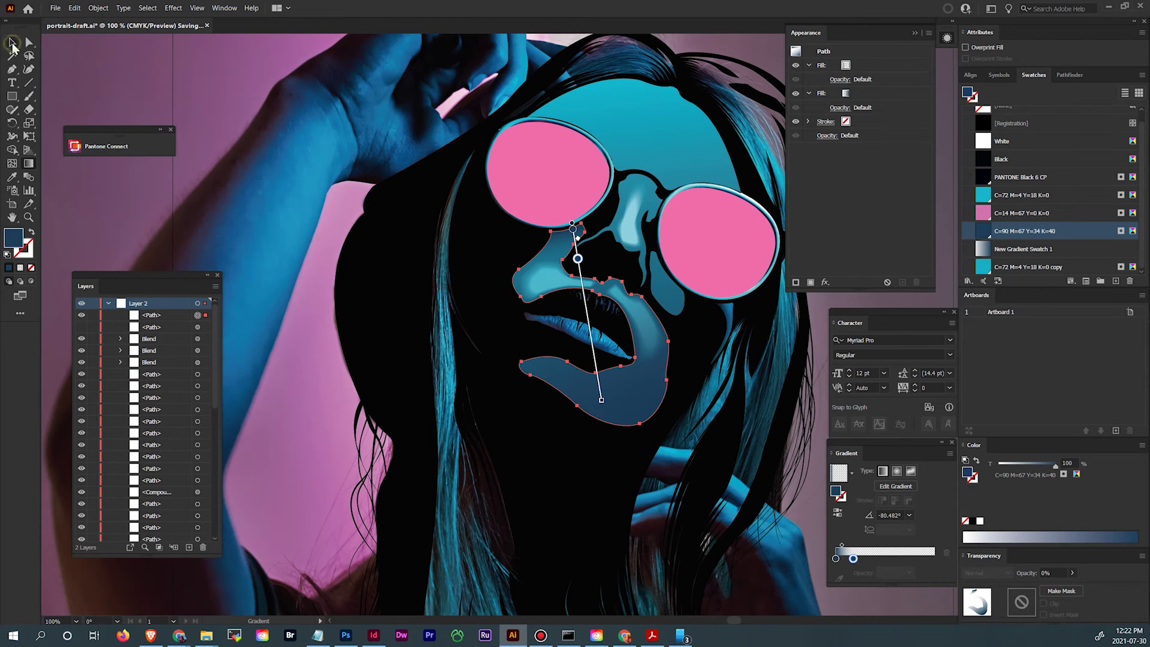
pyautogui.click(12, 42)
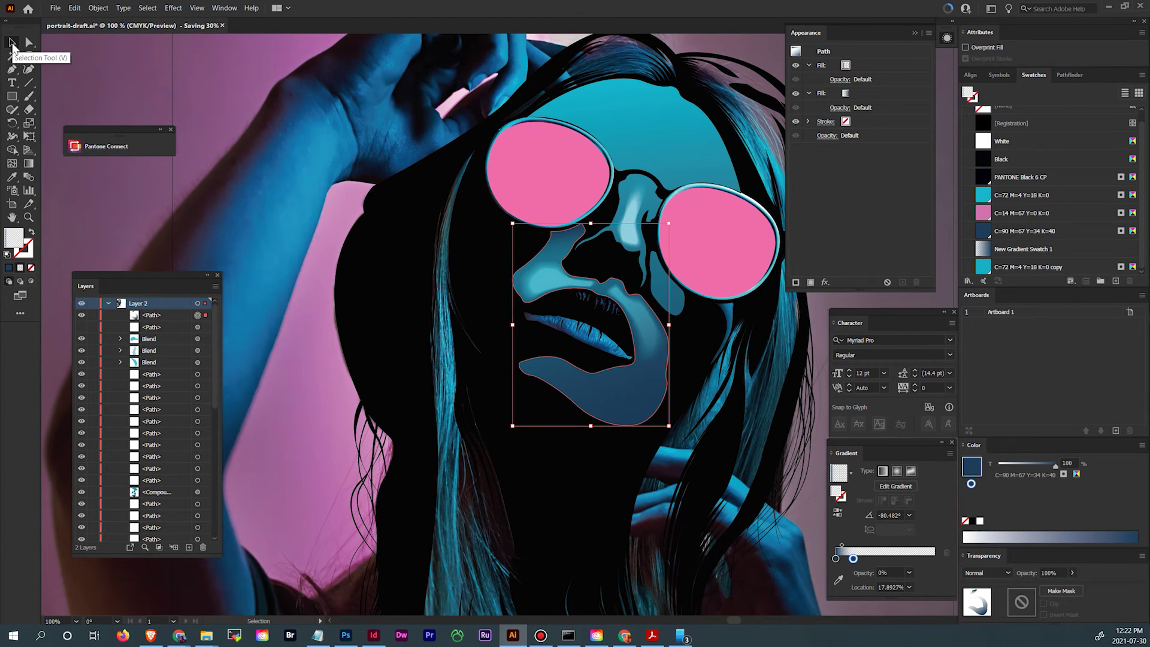
# Collapse Layer 2 and turn Layer 1 with the reference photo into a template layer.
pyautogui.click(108, 303)
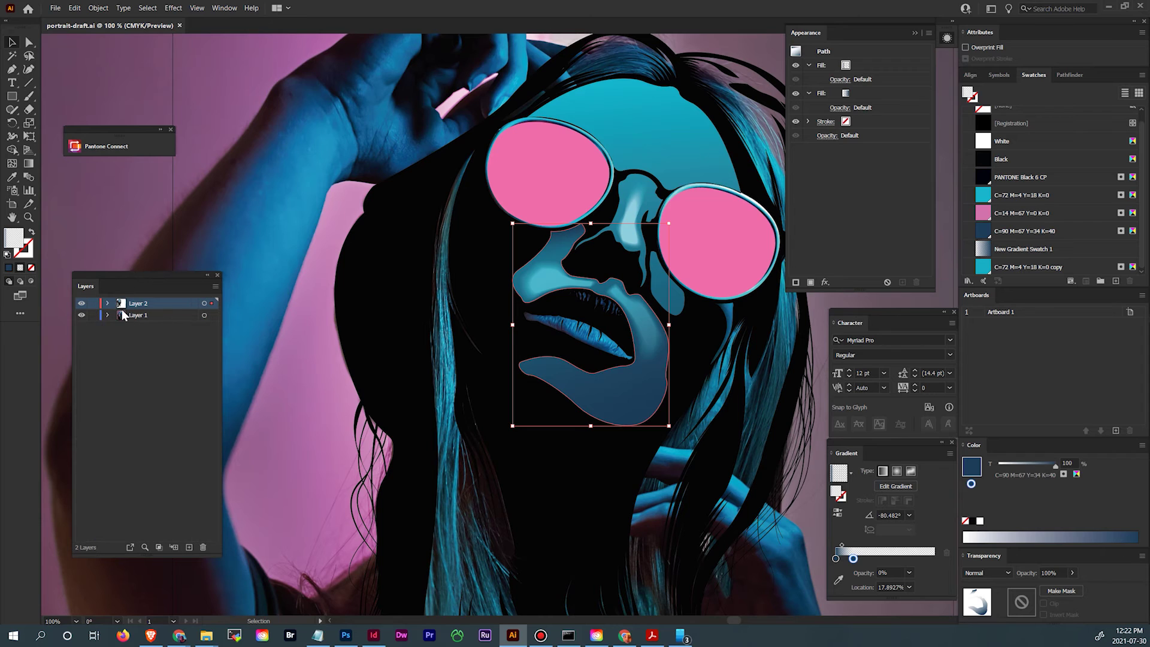
pyautogui.doubleClick(155, 318)
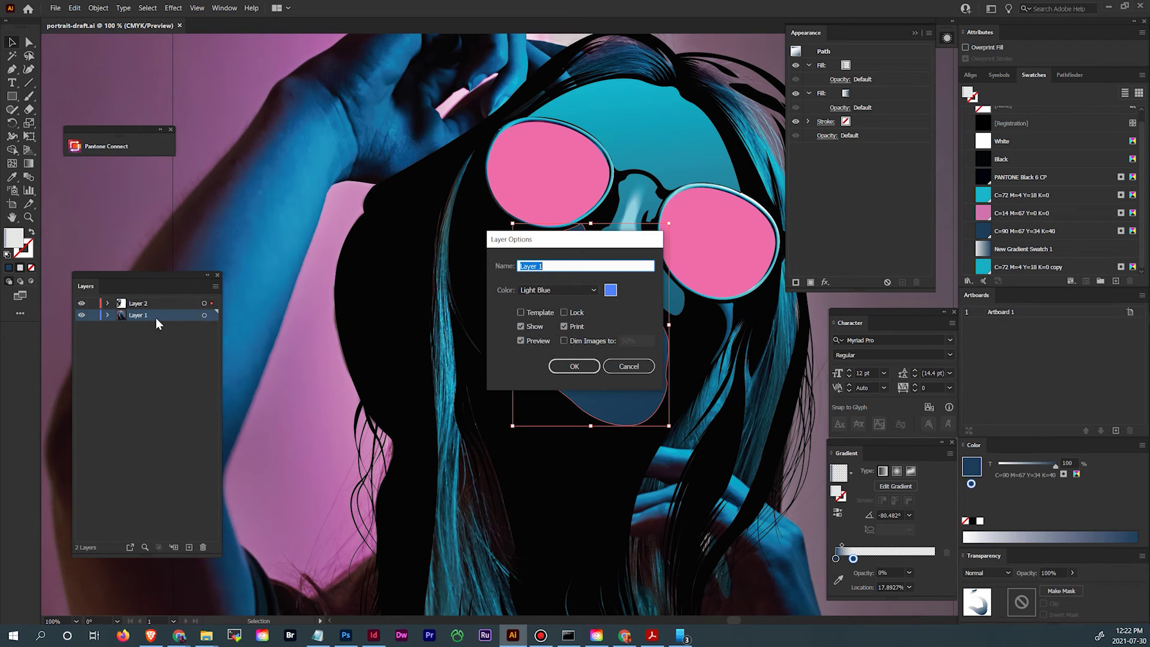
pyautogui.click(521, 312)
pyautogui.click(574, 366)
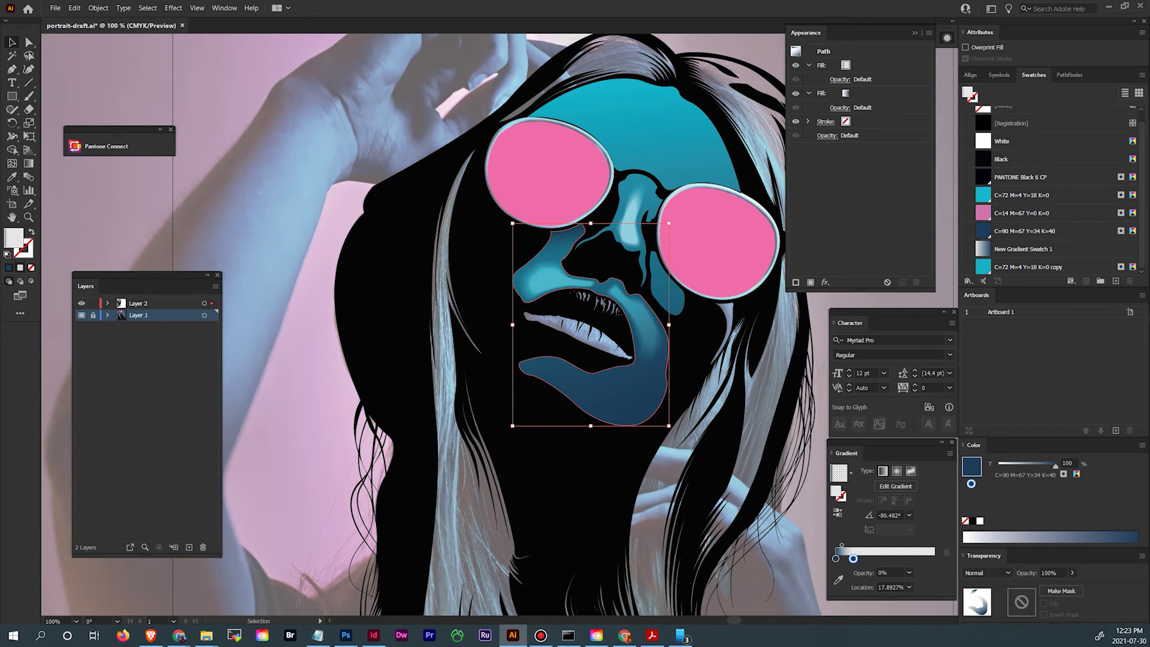
# Float the Links panel over the artwork to view the placed photo's link.
pyautogui.moveTo(1094, 114); pyautogui.dragTo(944, 117)
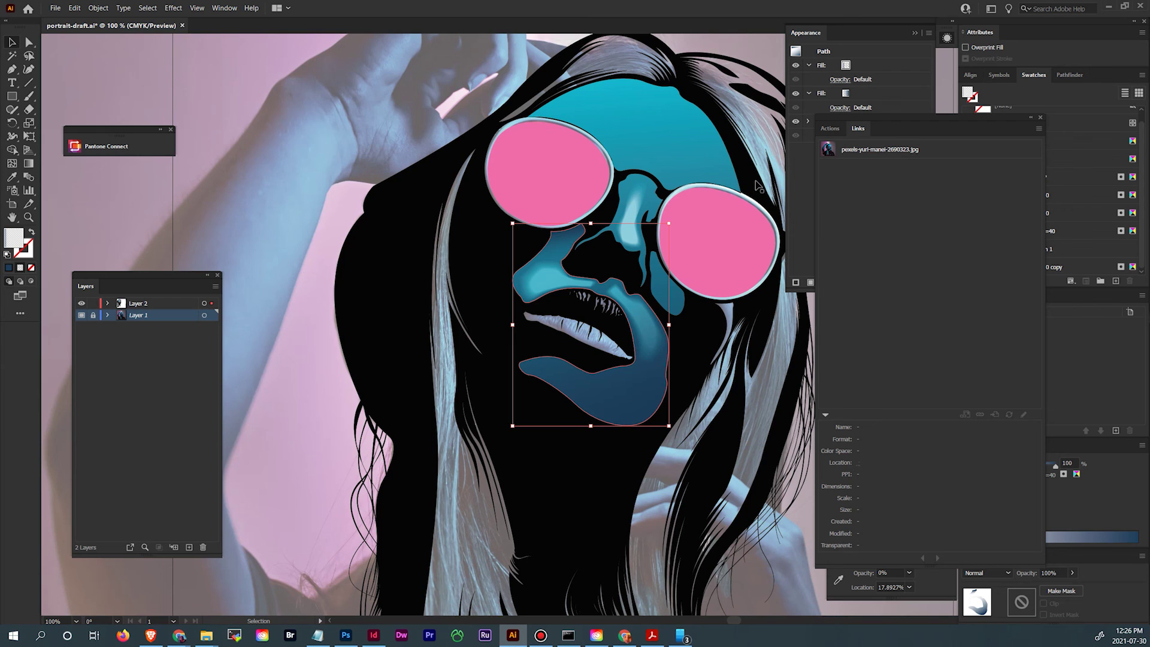
pyautogui.press('space')
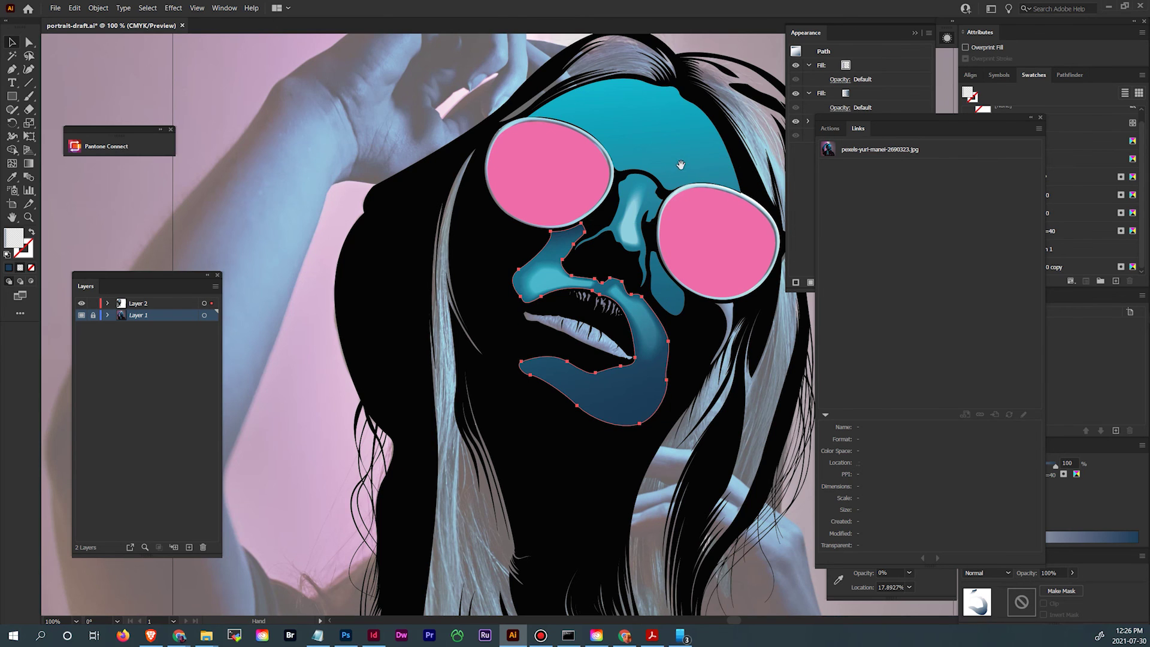
pyautogui.moveTo(678, 184); pyautogui.dragTo(665, 201)
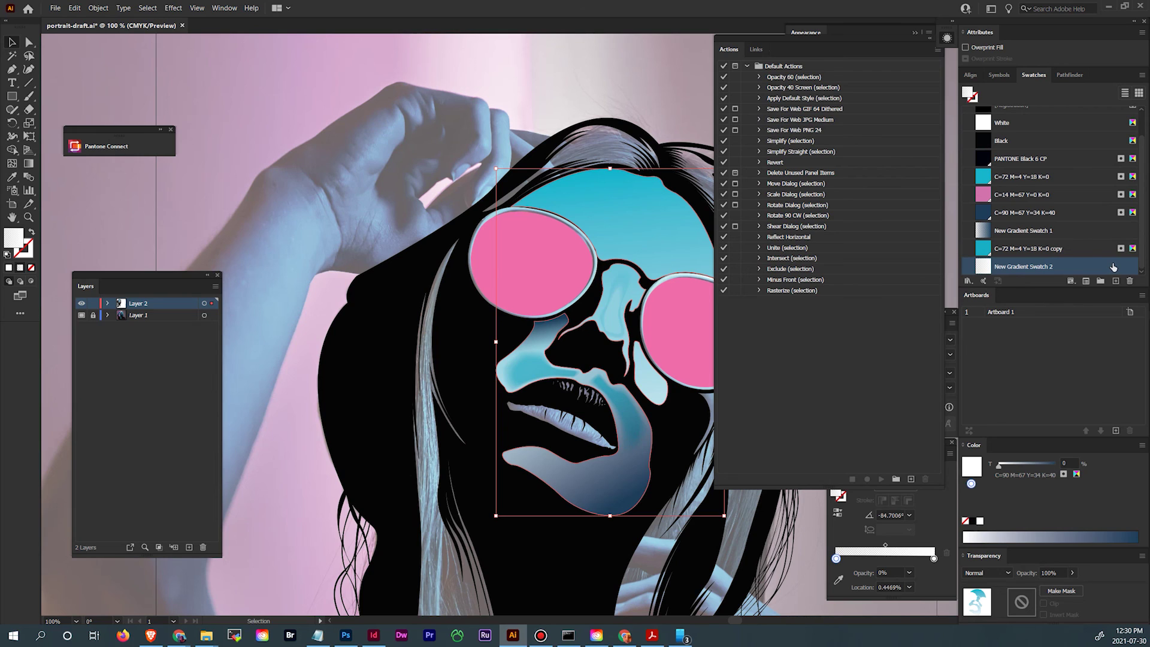
# Set the top fill of the face's compound path to New Gradient Swatch 1.
pyautogui.click(947, 38)
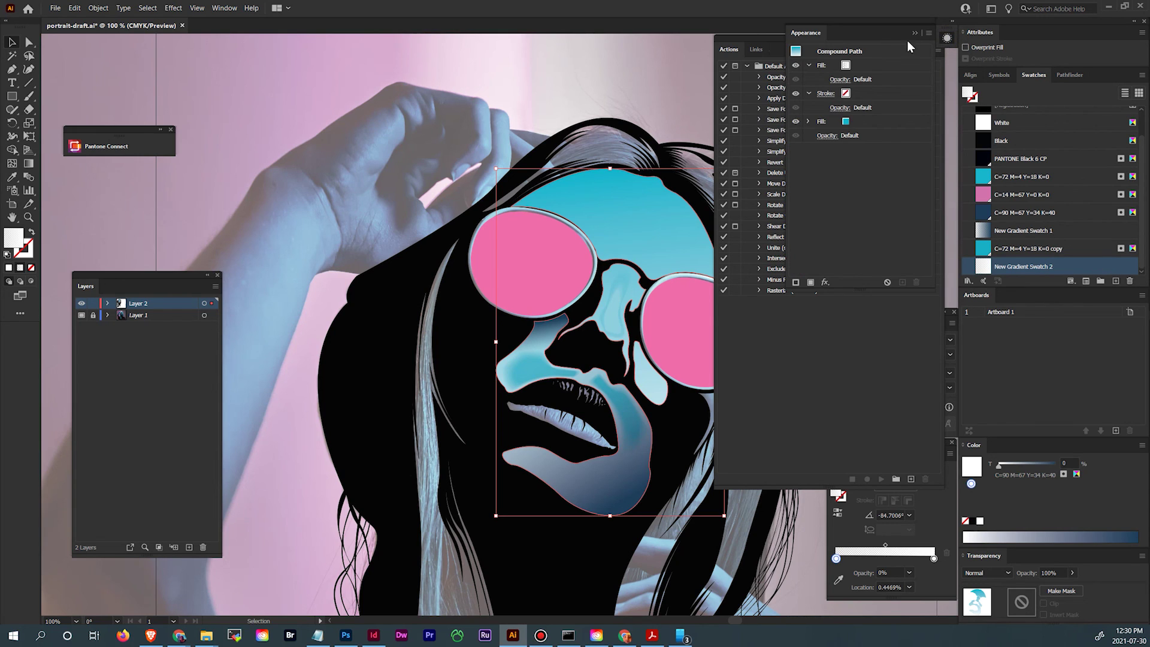
pyautogui.click(875, 66)
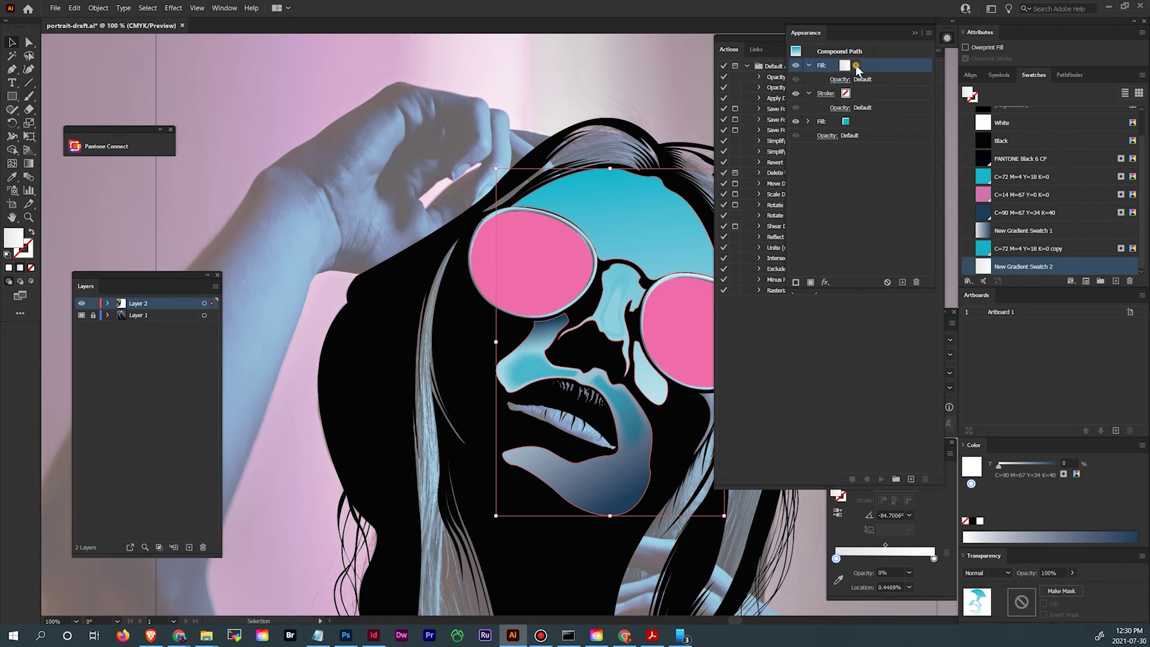
pyautogui.click(856, 65)
pyautogui.click(799, 86)
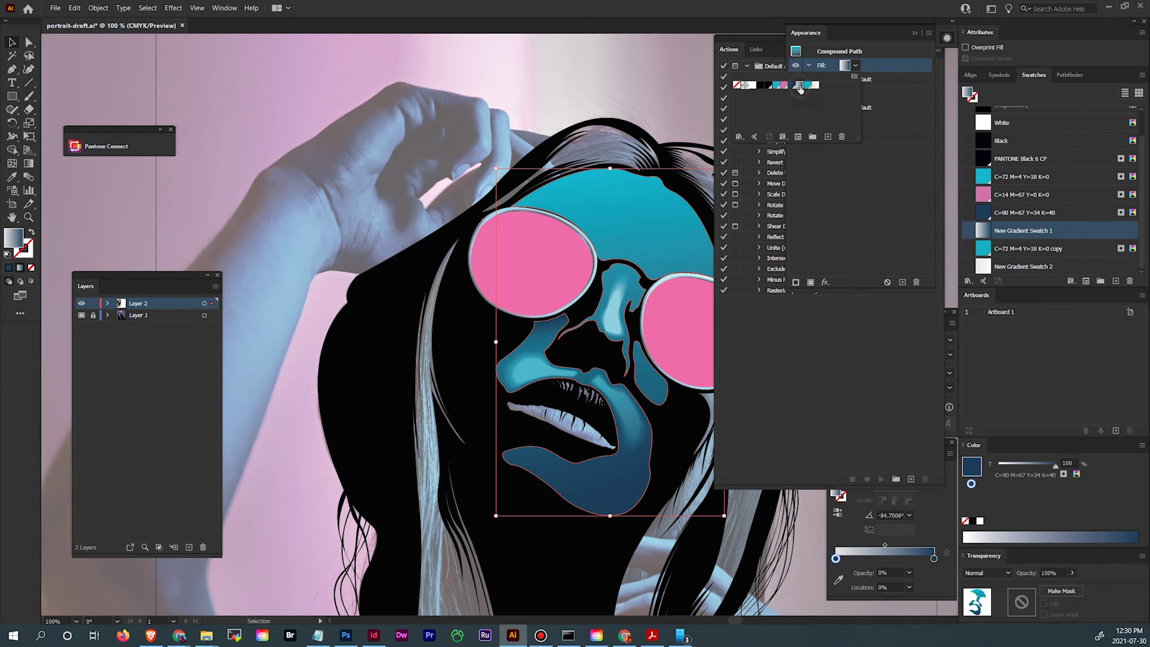
pyautogui.click(830, 347)
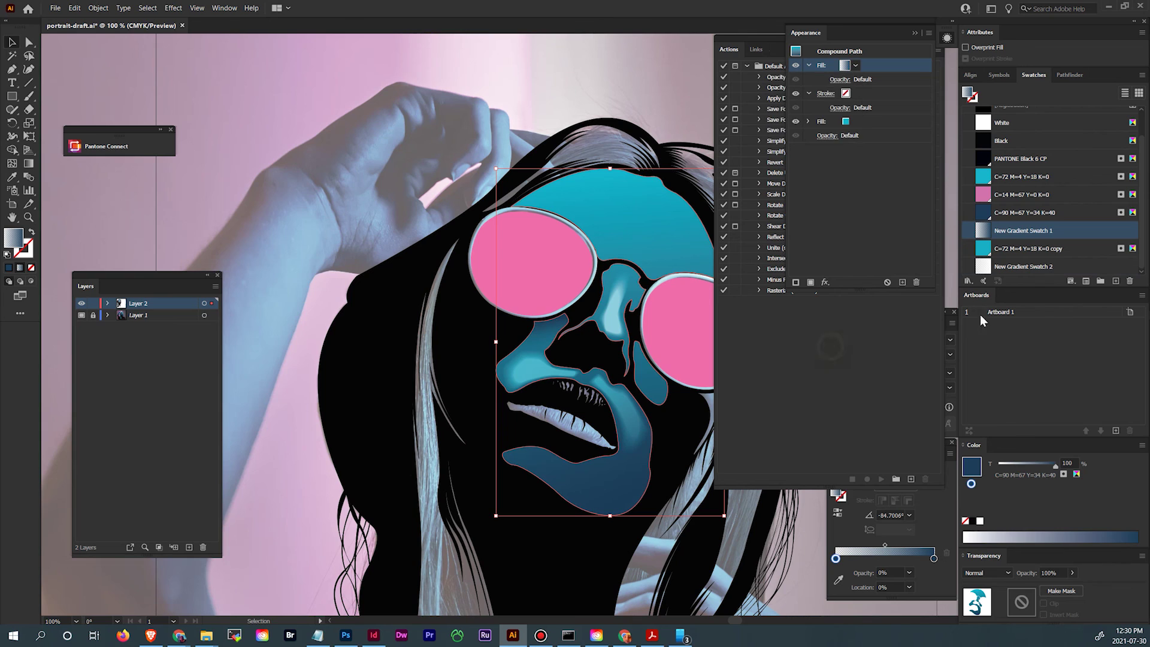
# Isolate the face's compound path, add another fill on top and set it to New Gradient Swatch 2.
pyautogui.click(170, 107)
pyautogui.click(1037, 269)
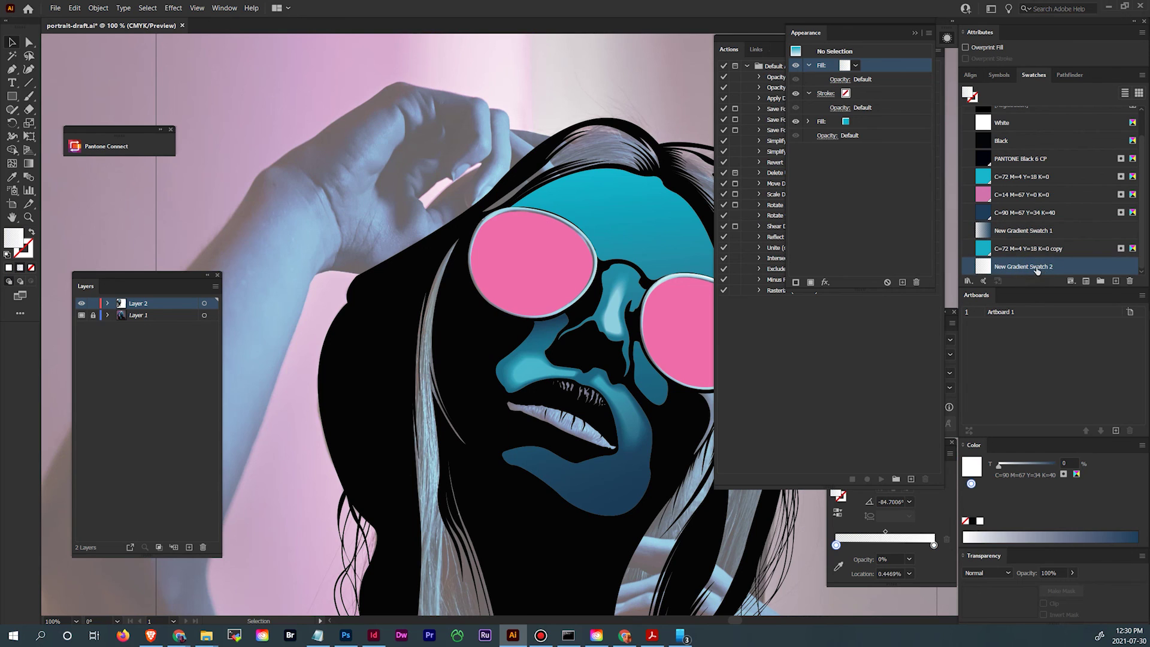
pyautogui.click(660, 224)
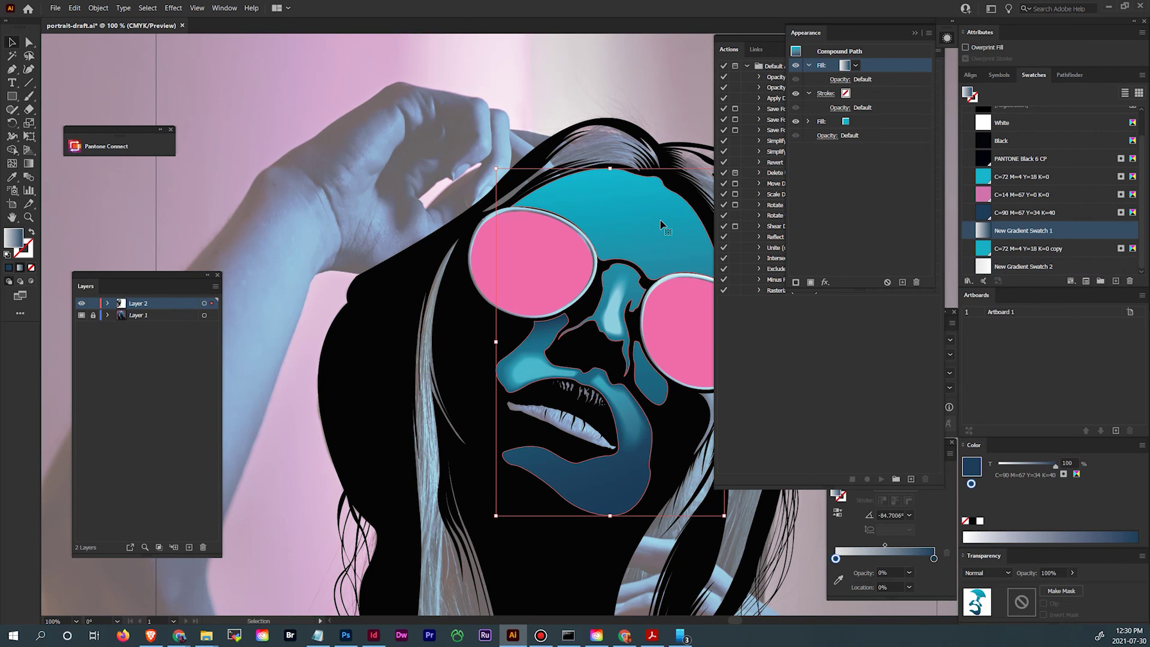
pyautogui.doubleClick(660, 220)
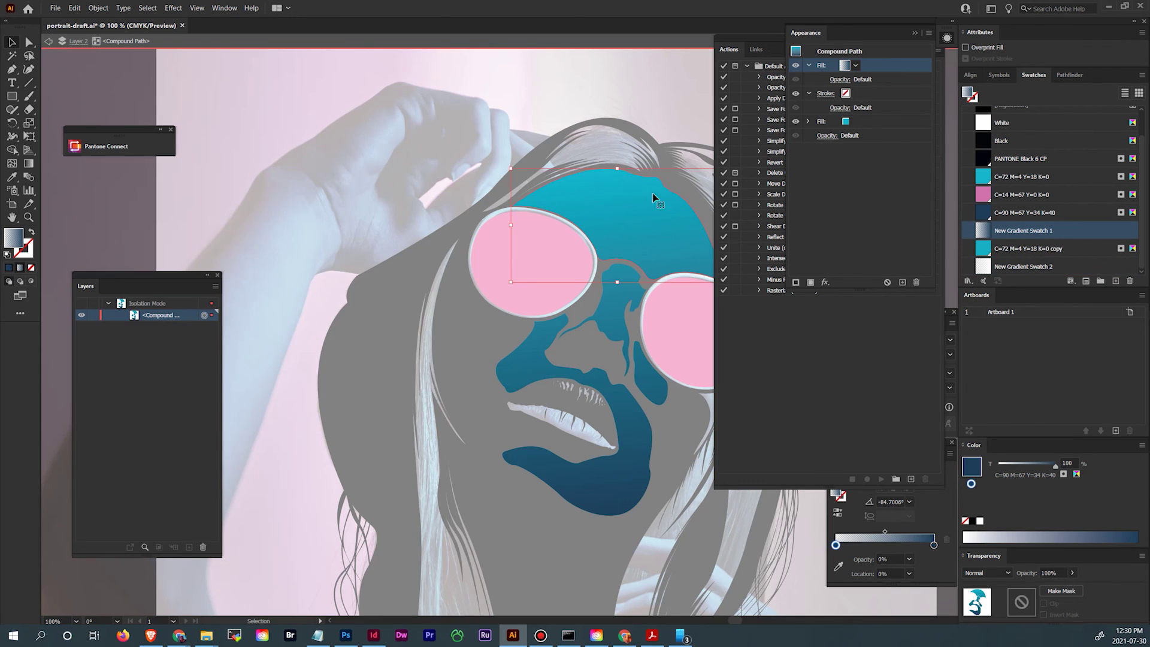
pyautogui.click(929, 33)
pyautogui.click(960, 32)
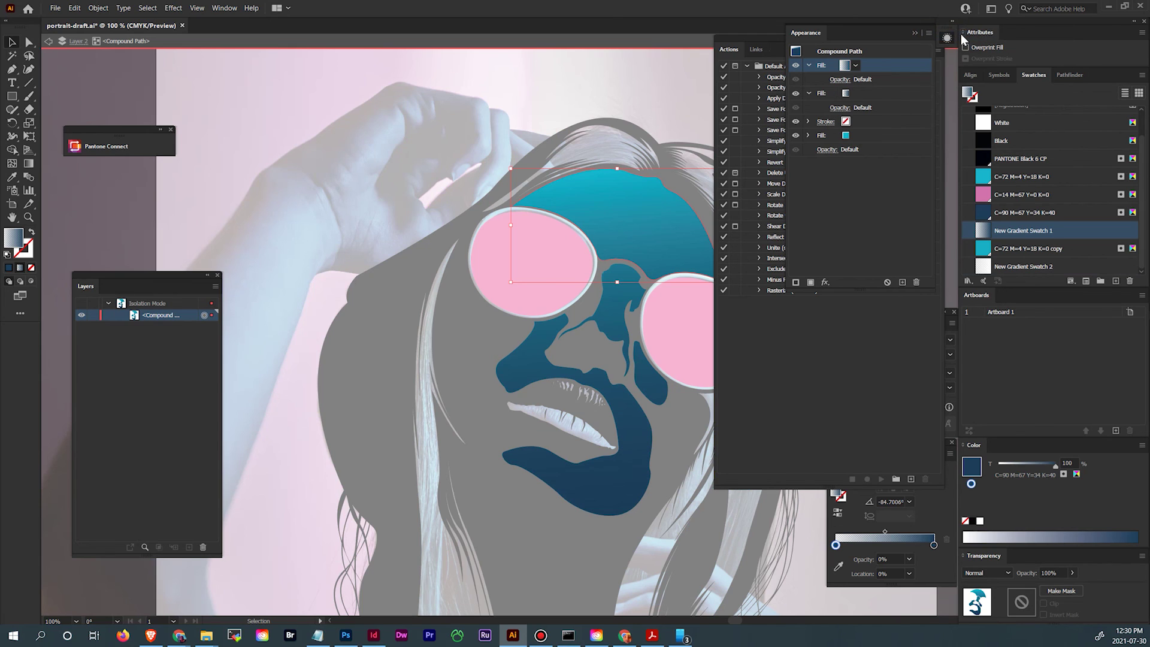
pyautogui.click(856, 65)
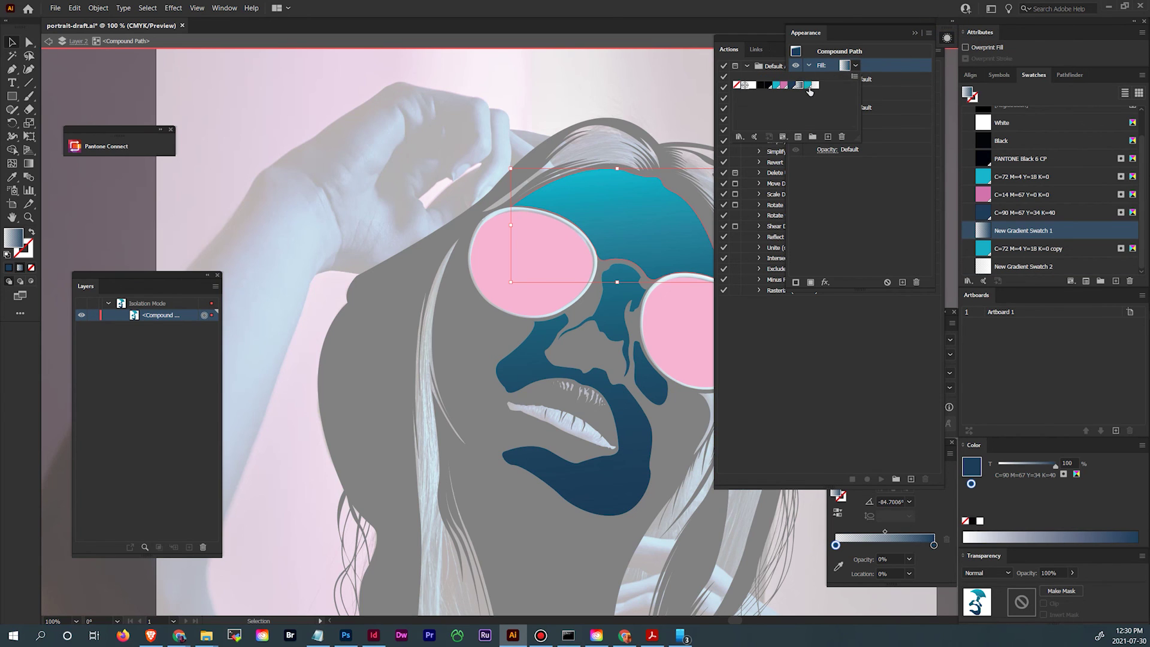
pyautogui.click(816, 85)
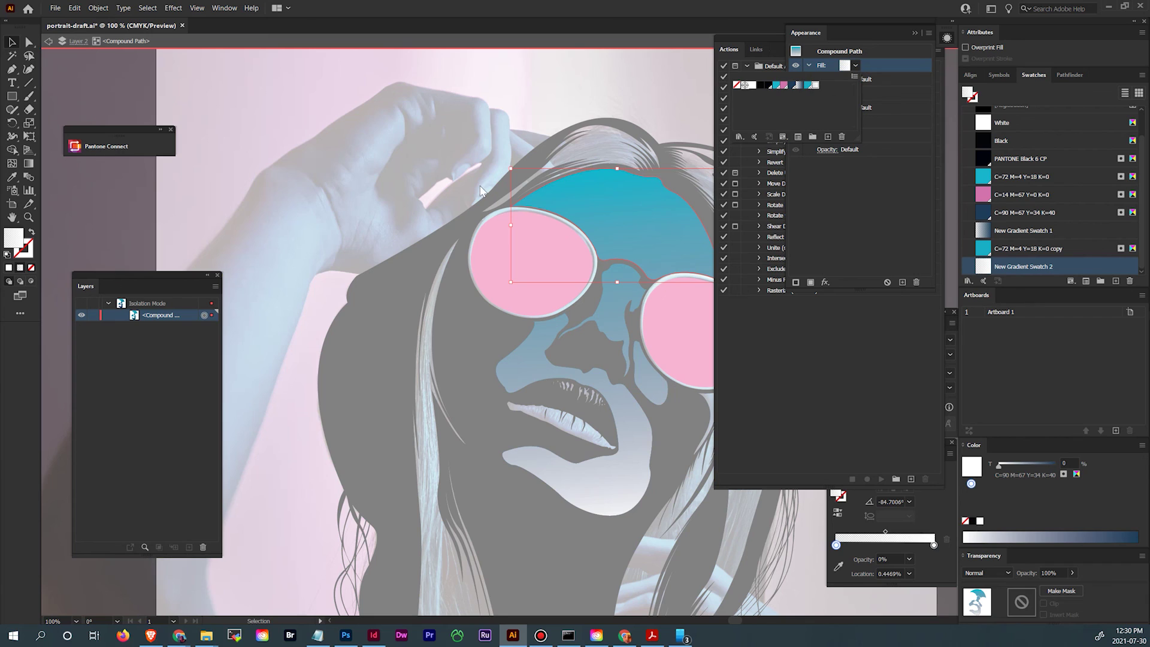
# Make the new top fill a radial gradient starting at the forehead's upper edge and reverse its stops.
pyautogui.click(879, 462)
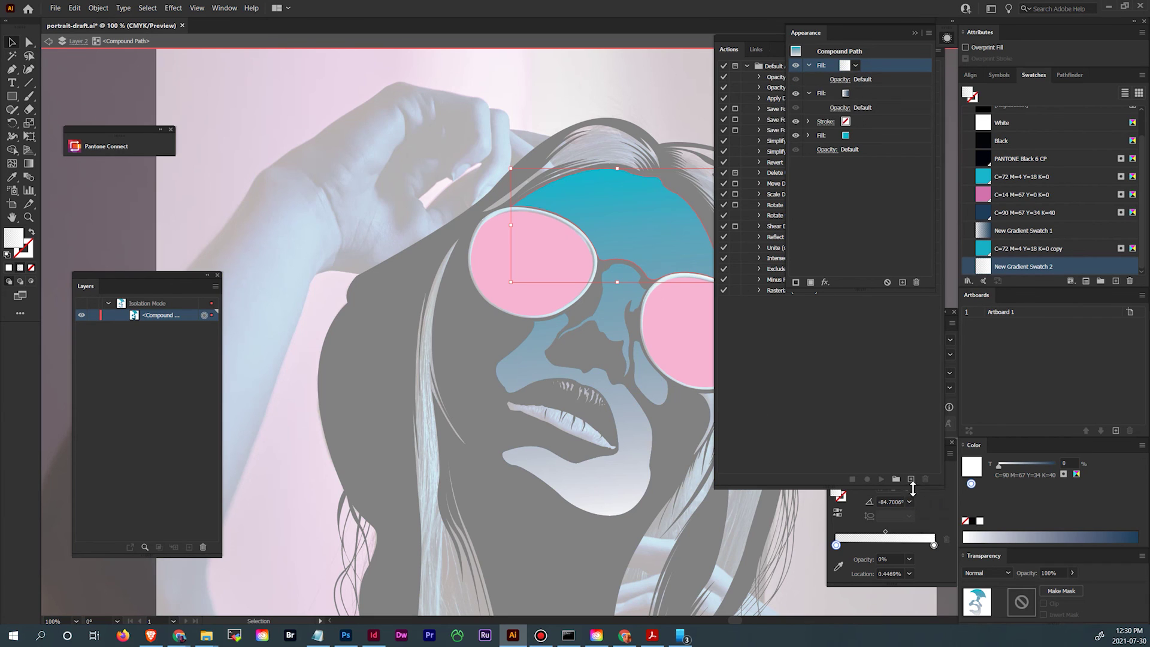
pyautogui.click(928, 502)
pyautogui.click(898, 471)
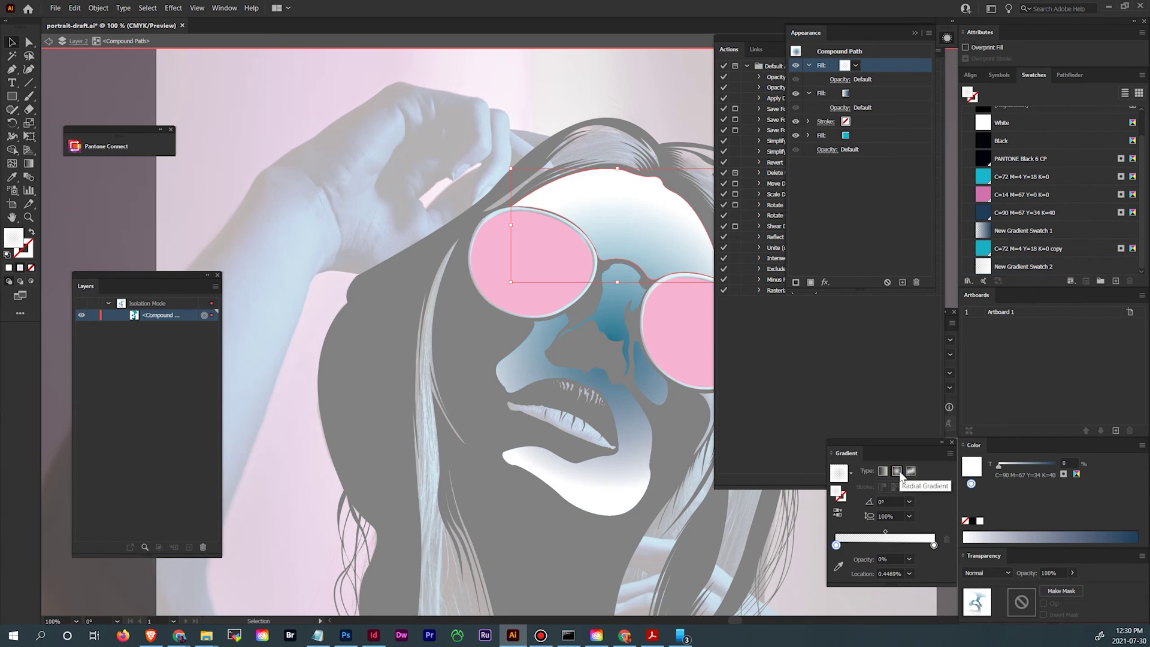
pyautogui.click(28, 163)
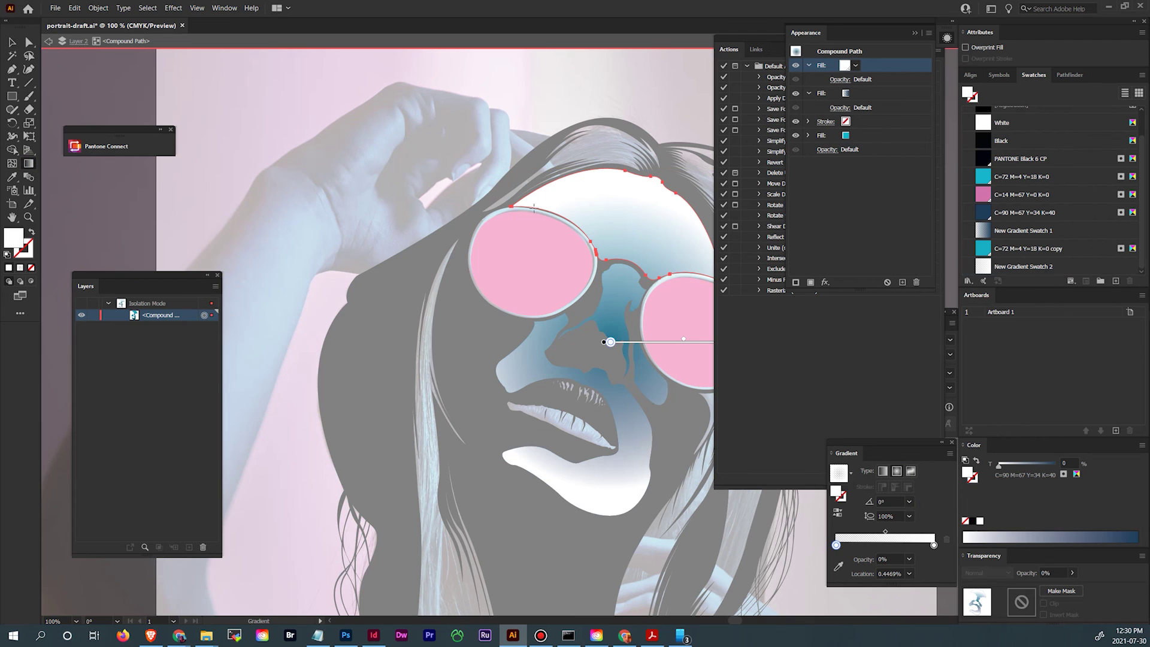
pyautogui.moveTo(591, 172); pyautogui.dragTo(623, 218)
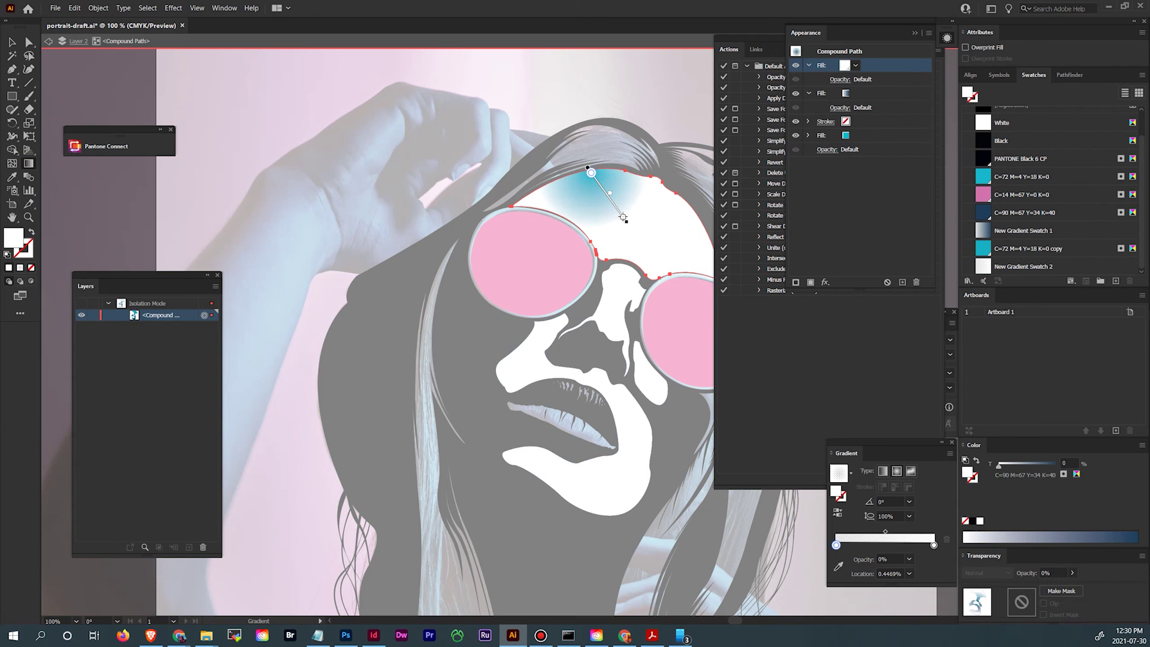
pyautogui.click(838, 512)
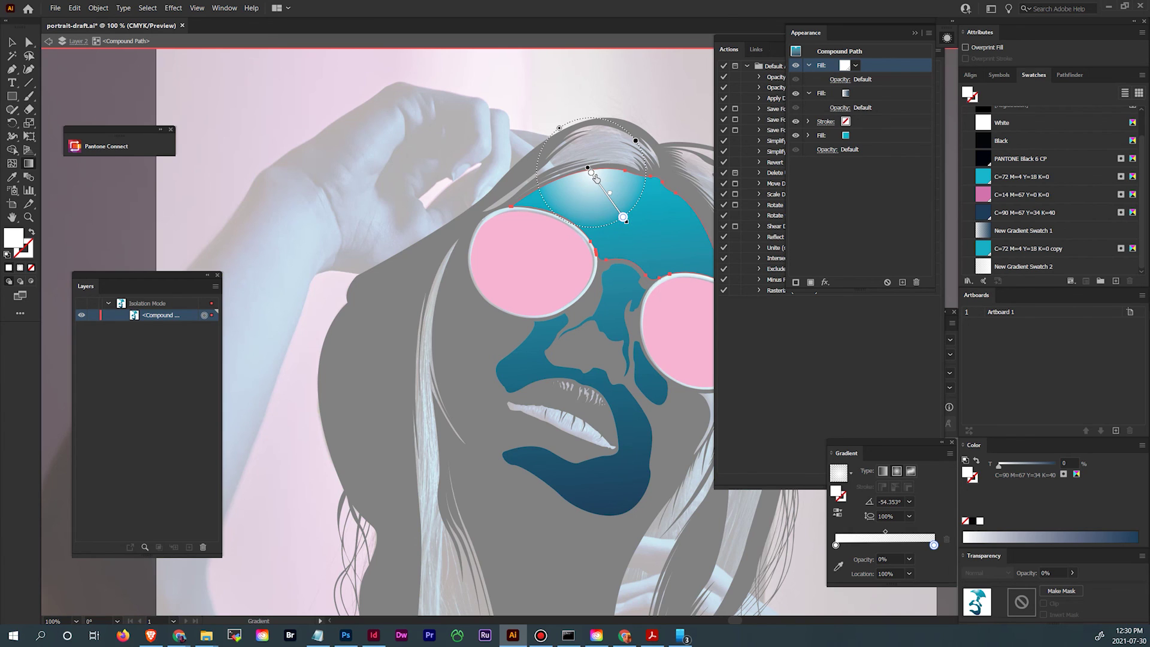
# Reshape the forehead's radial highlight into a wide ellipse with about 249% aspect ratio, angled about -82°.
pyautogui.moveTo(636, 143); pyautogui.dragTo(660, 149)
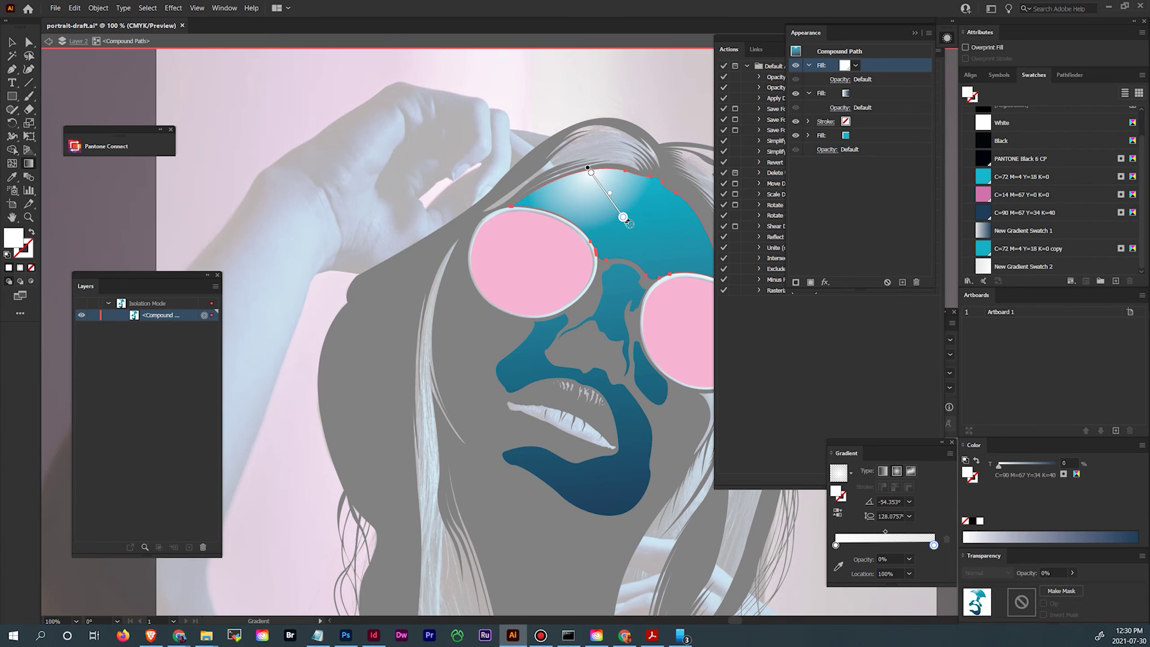
pyautogui.moveTo(628, 224); pyautogui.dragTo(599, 234)
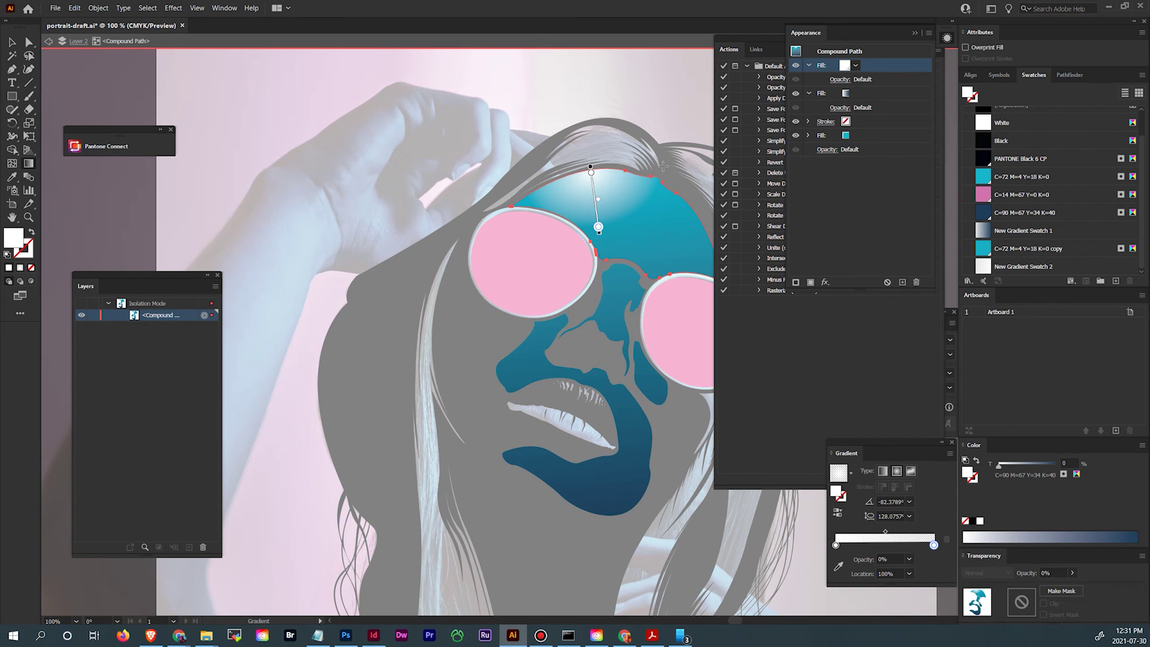
pyautogui.moveTo(689, 160)
pyautogui.moveTo(689, 160); pyautogui.dragTo(728, 157)
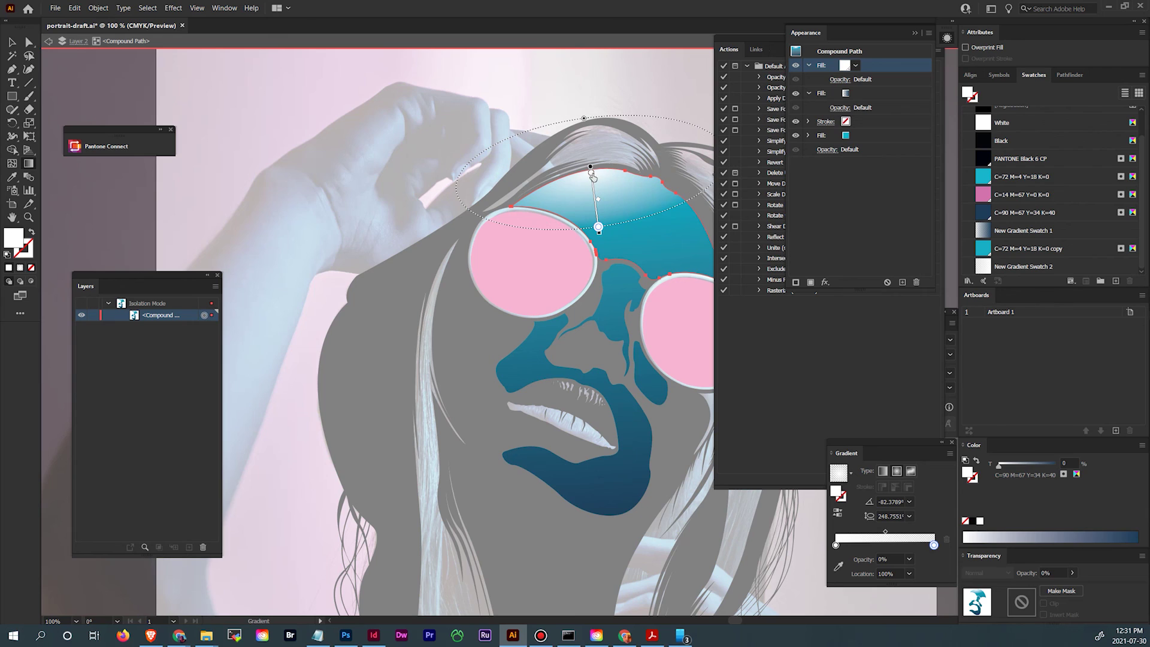
pyautogui.moveTo(592, 172)
pyautogui.mouseDown()
pyautogui.moveTo(593, 187)
pyautogui.moveTo(591, 173)
pyautogui.mouseUp()
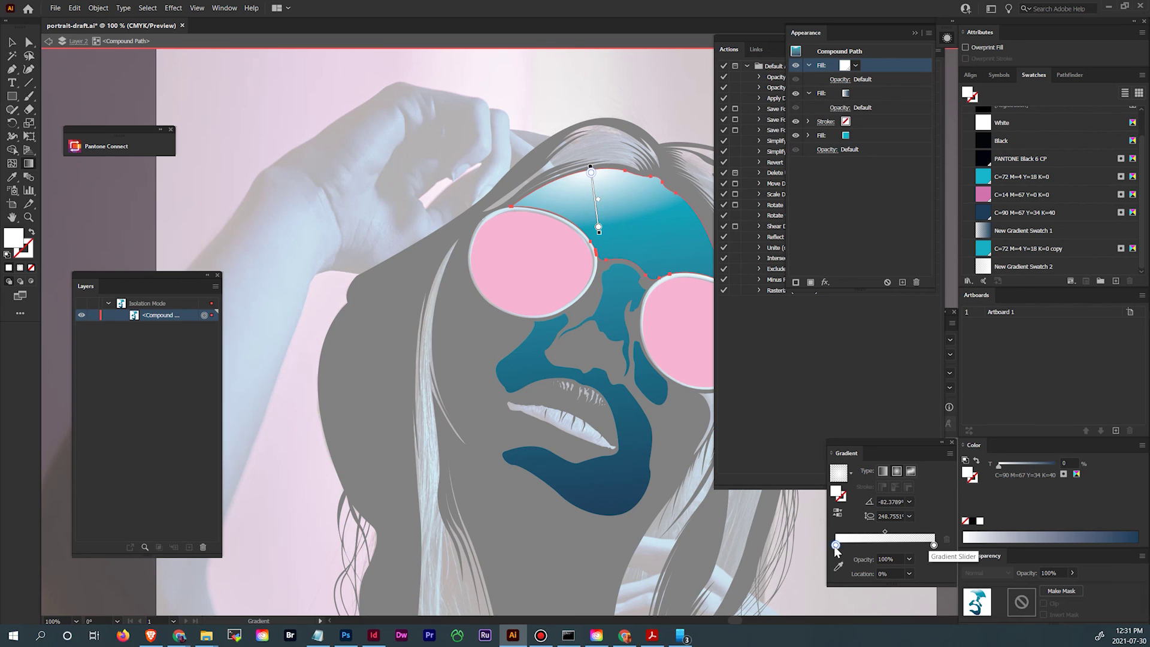
# Set the opacity of the radial highlight's center stop to 80% and leave isolation mode.
pyautogui.click(838, 545)
pyautogui.moveTo(839, 547); pyautogui.dragTo(854, 565)
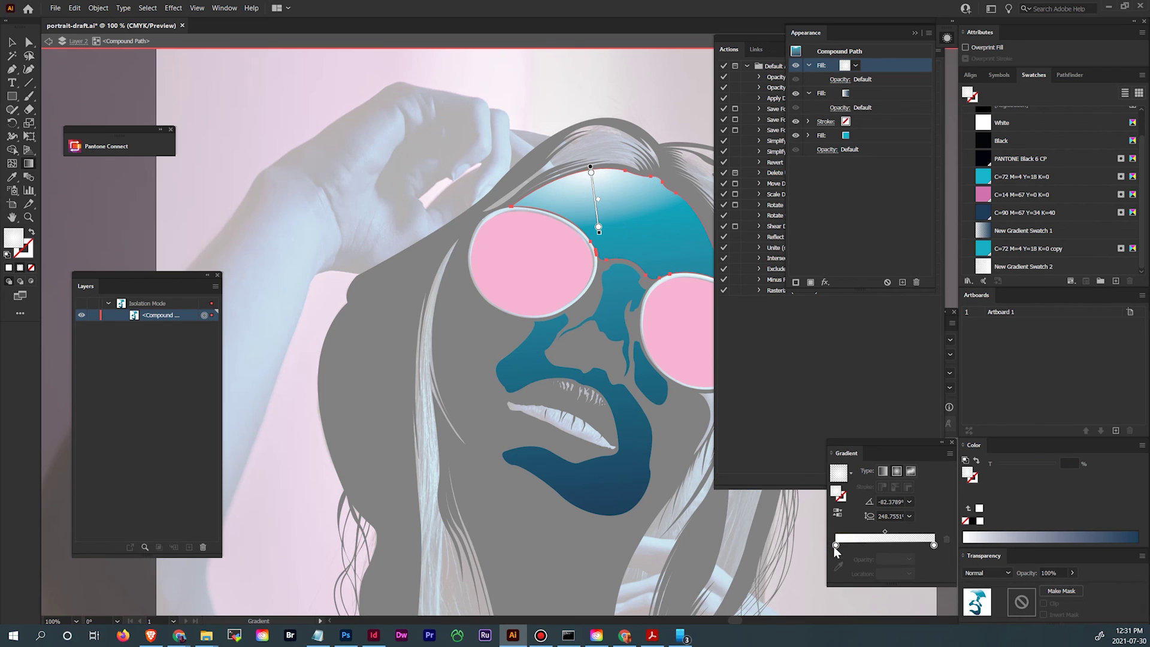
pyautogui.click(836, 545)
pyautogui.click(910, 560)
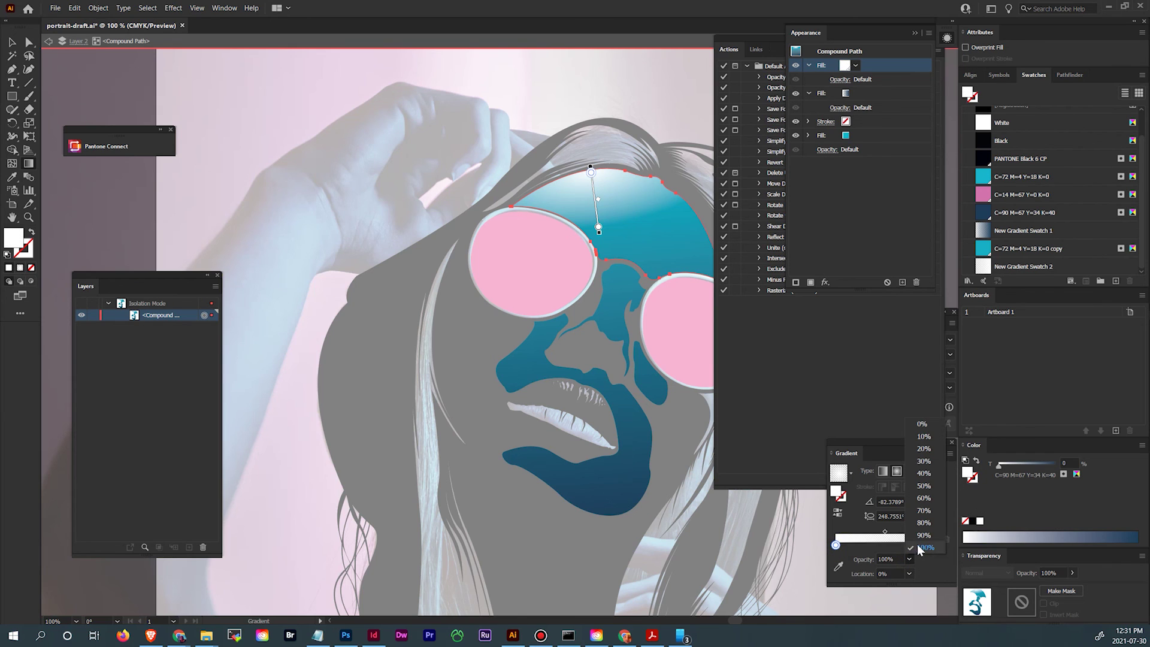
pyautogui.click(923, 525)
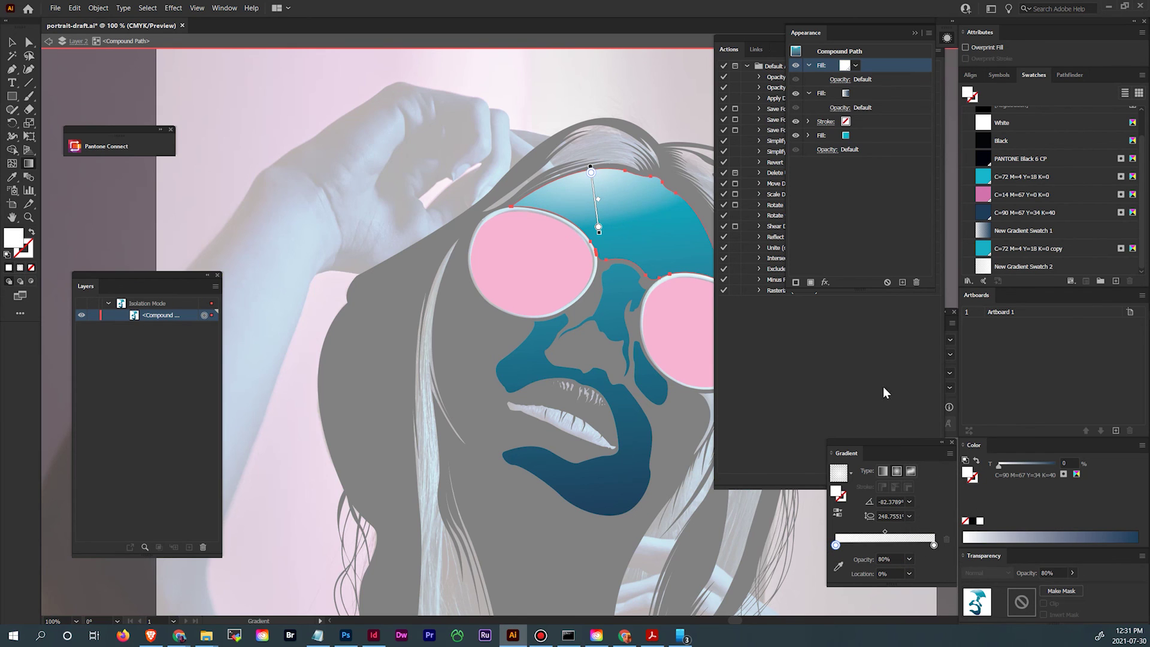
pyautogui.doubleClick(148, 72)
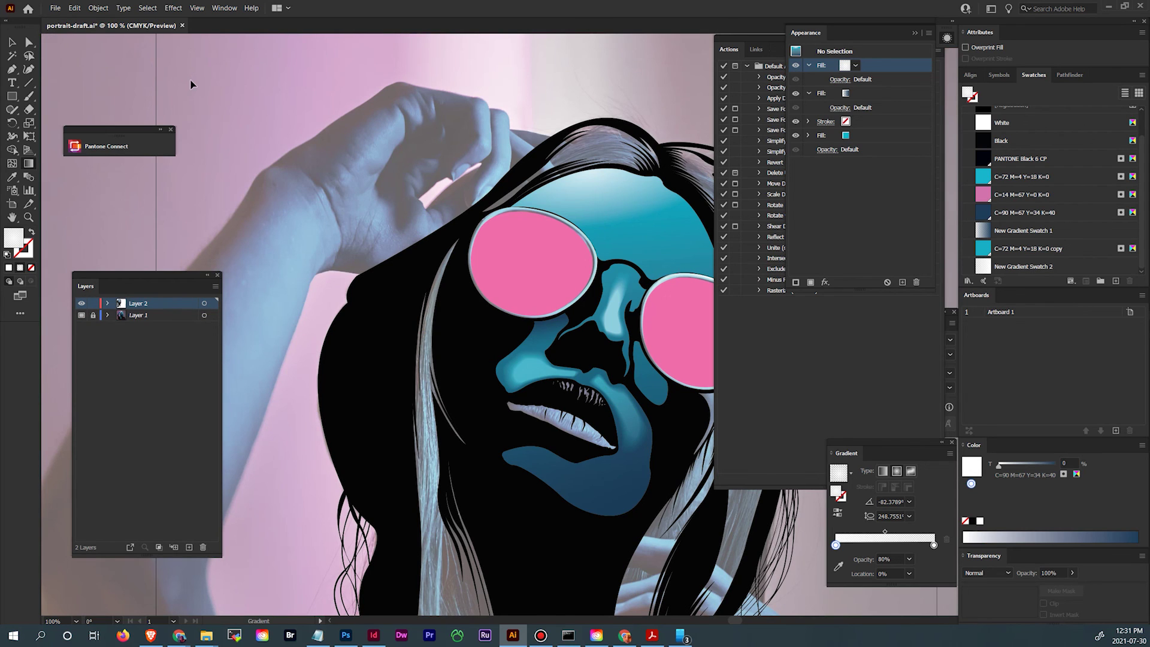
# Select the face's compound path and examine its position among the contents of Layer 2.
pyautogui.hotkey('ctrl', '-')
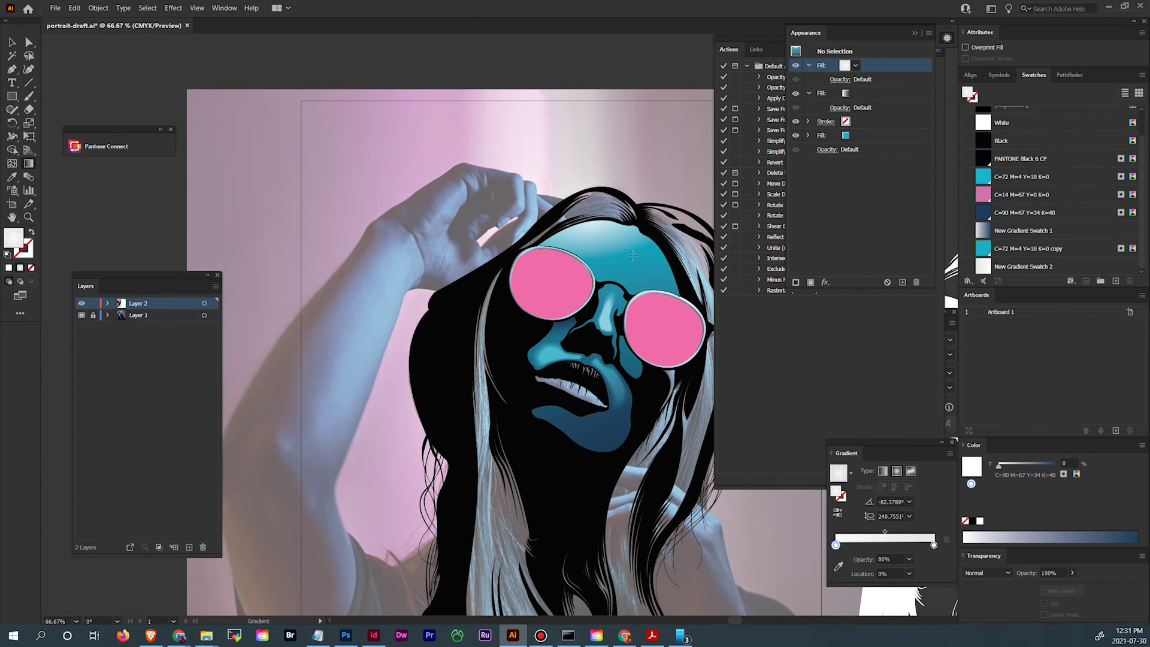
pyautogui.press('v')
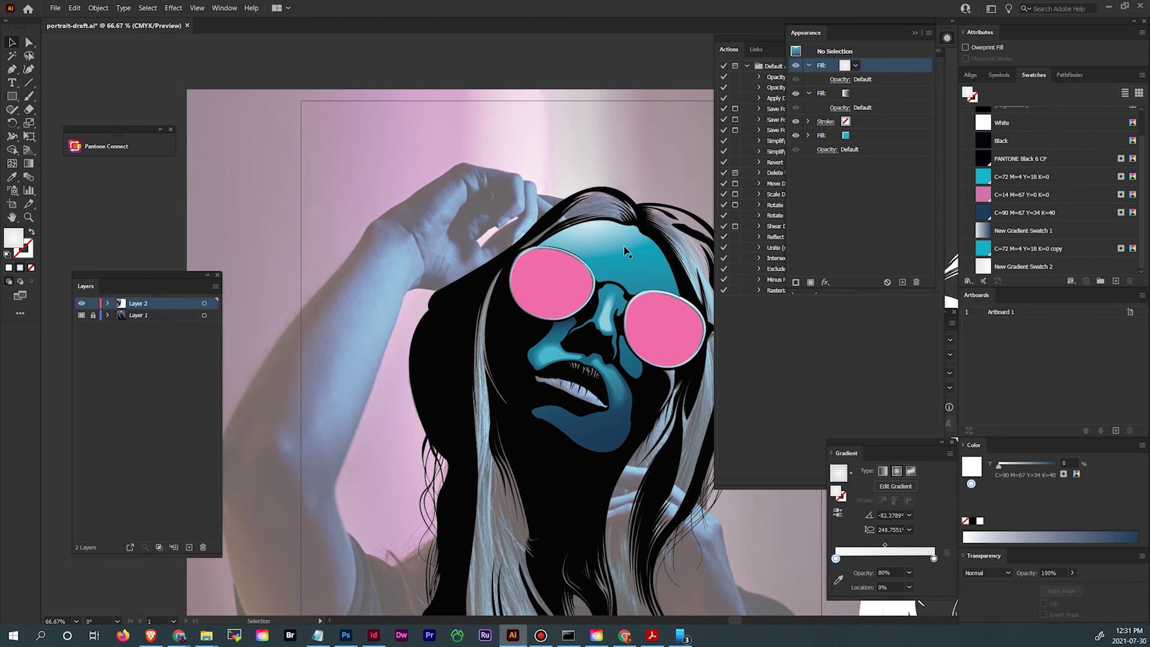
pyautogui.click(625, 252)
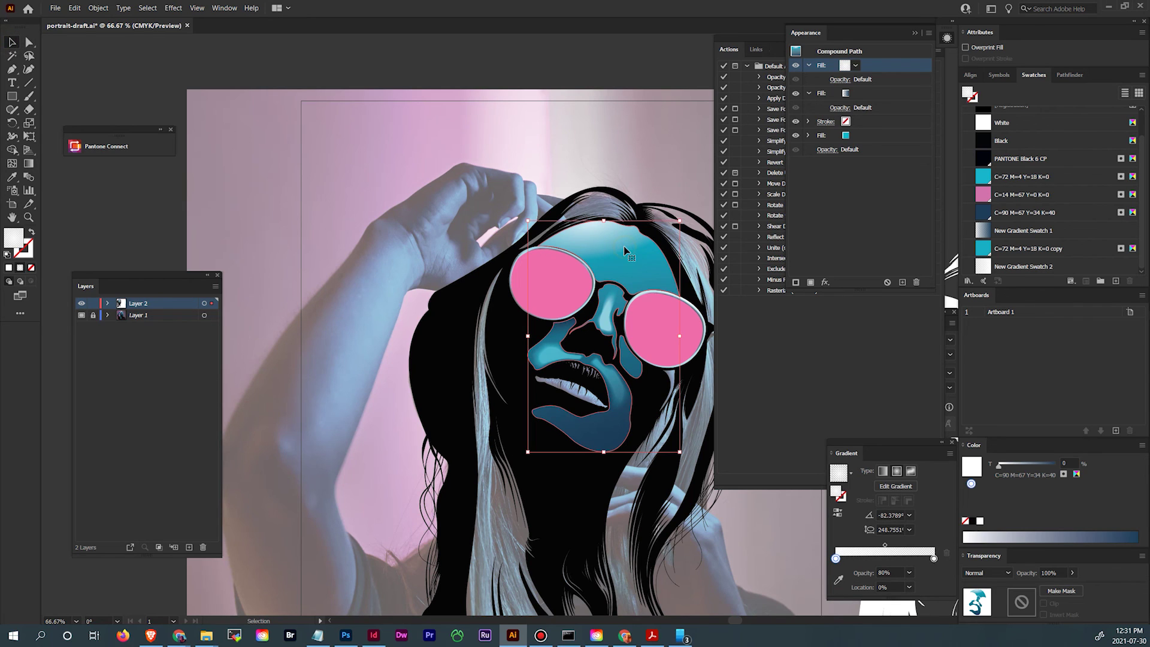
pyautogui.click(108, 303)
pyautogui.scroll(-1, 213, 384)
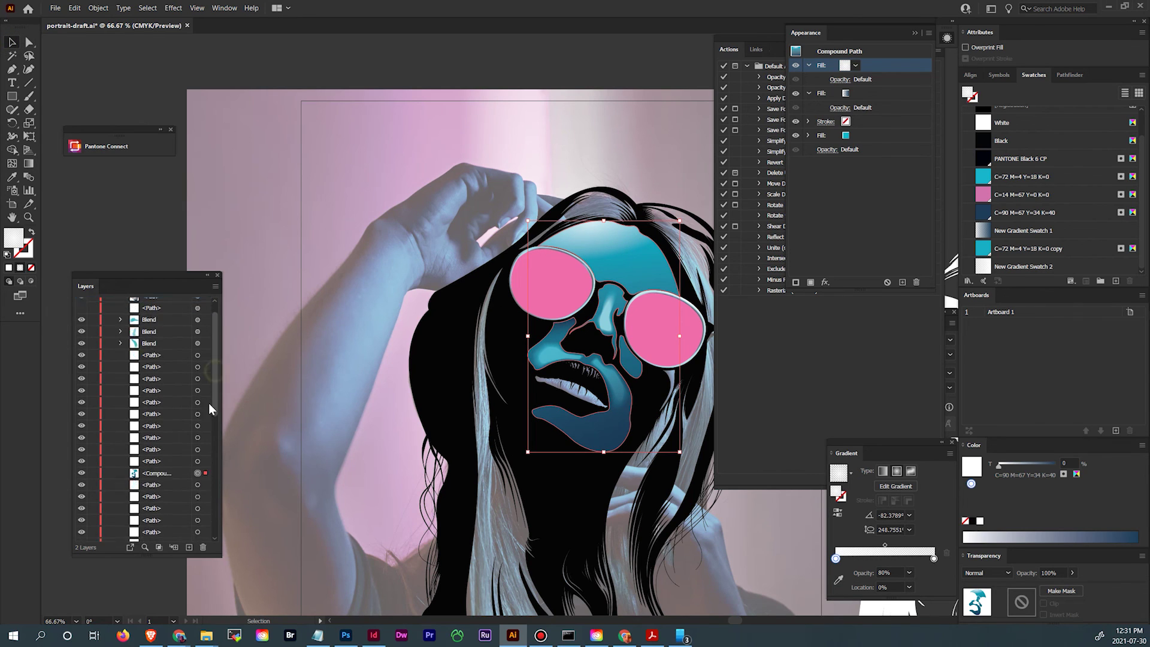
pyautogui.scroll(-10, 206, 455)
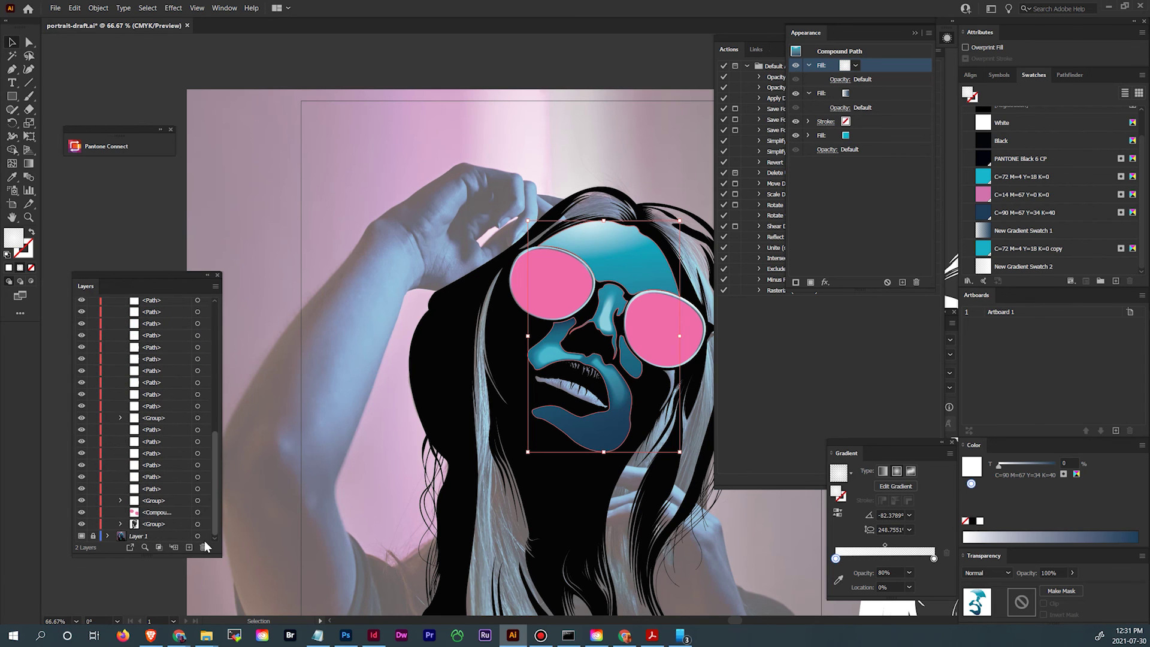
# Deselect the face shape and select the compound path of the pink lenses.
pyautogui.click(175, 217)
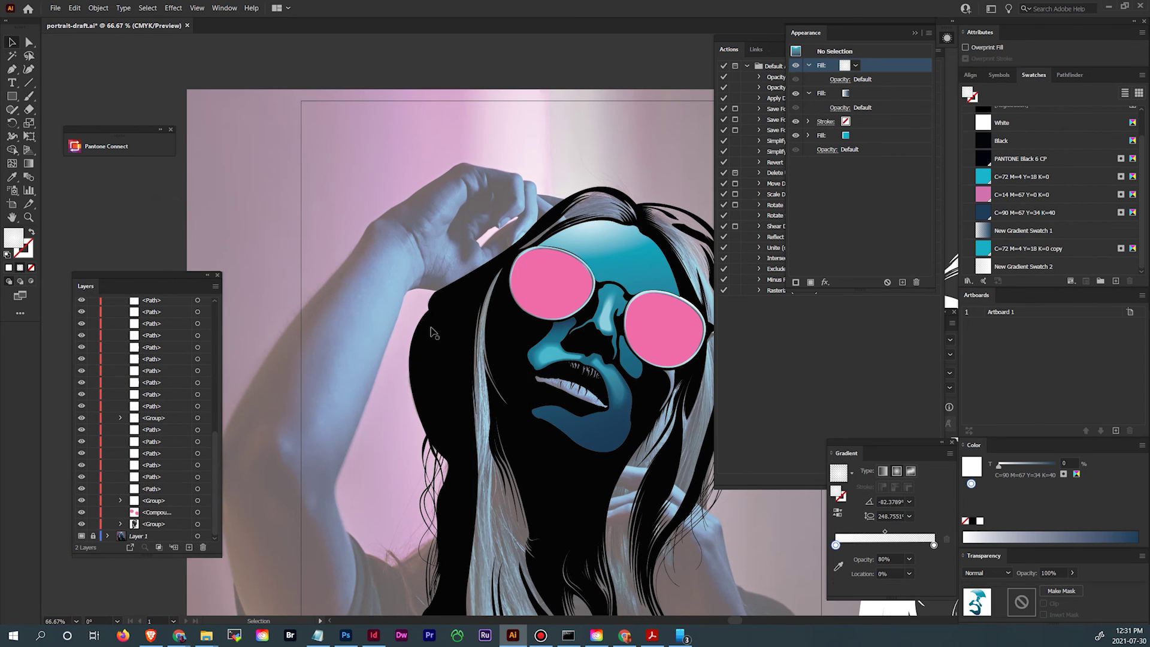
pyautogui.moveTo(431, 332); pyautogui.dragTo(275, 279)
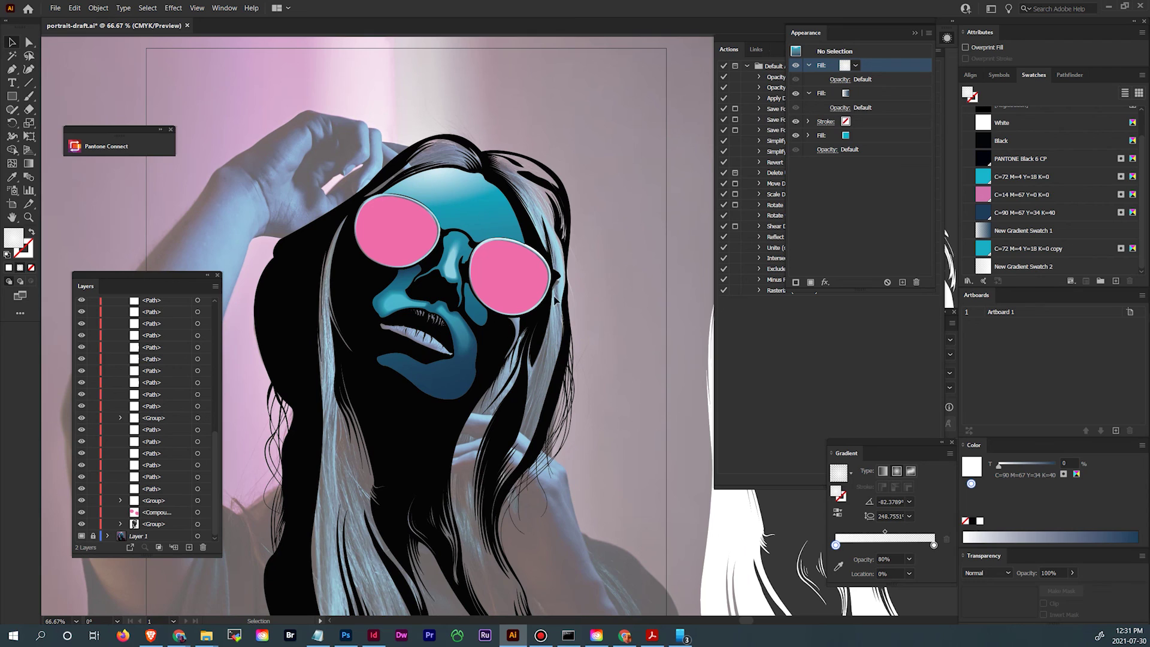
pyautogui.click(539, 281)
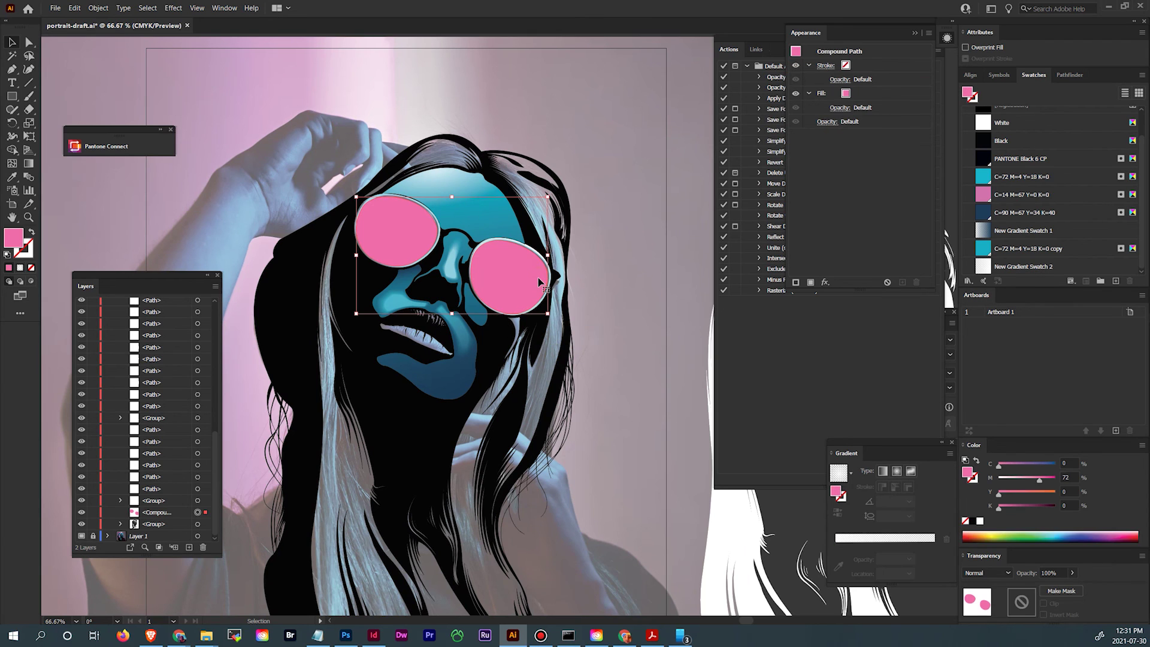